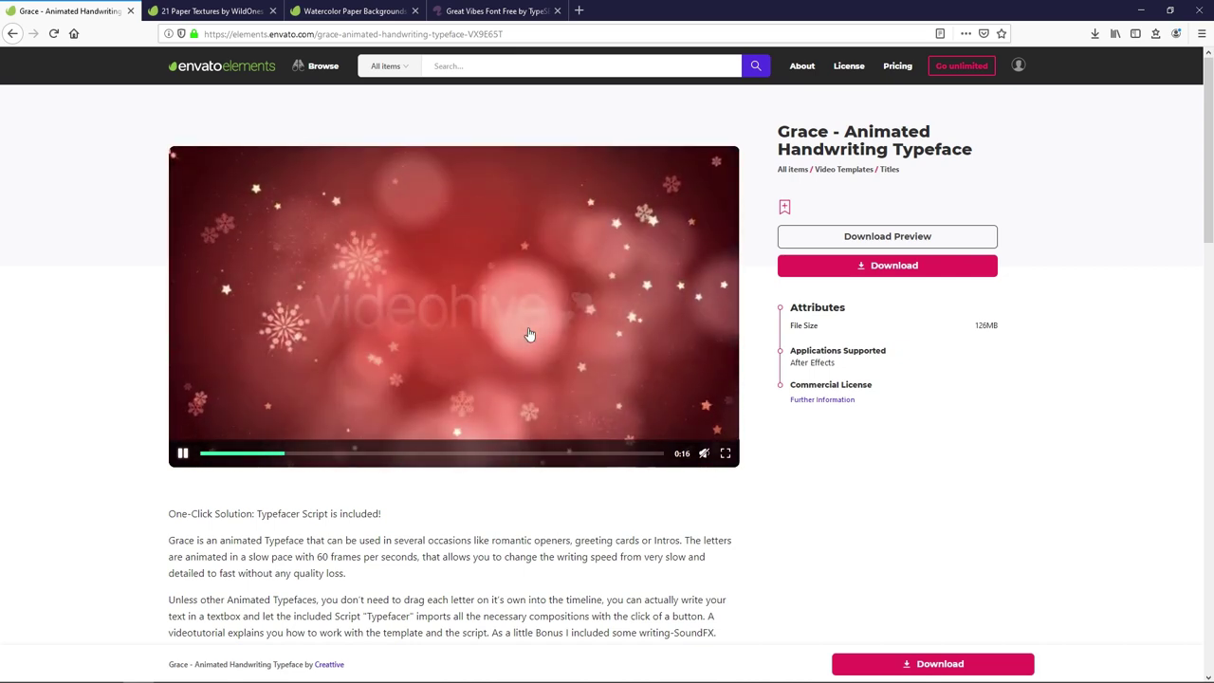
- Pause the Grace typeface preview video and examine the files in the Grace Animated Handwriting folder
left_click(183, 453)
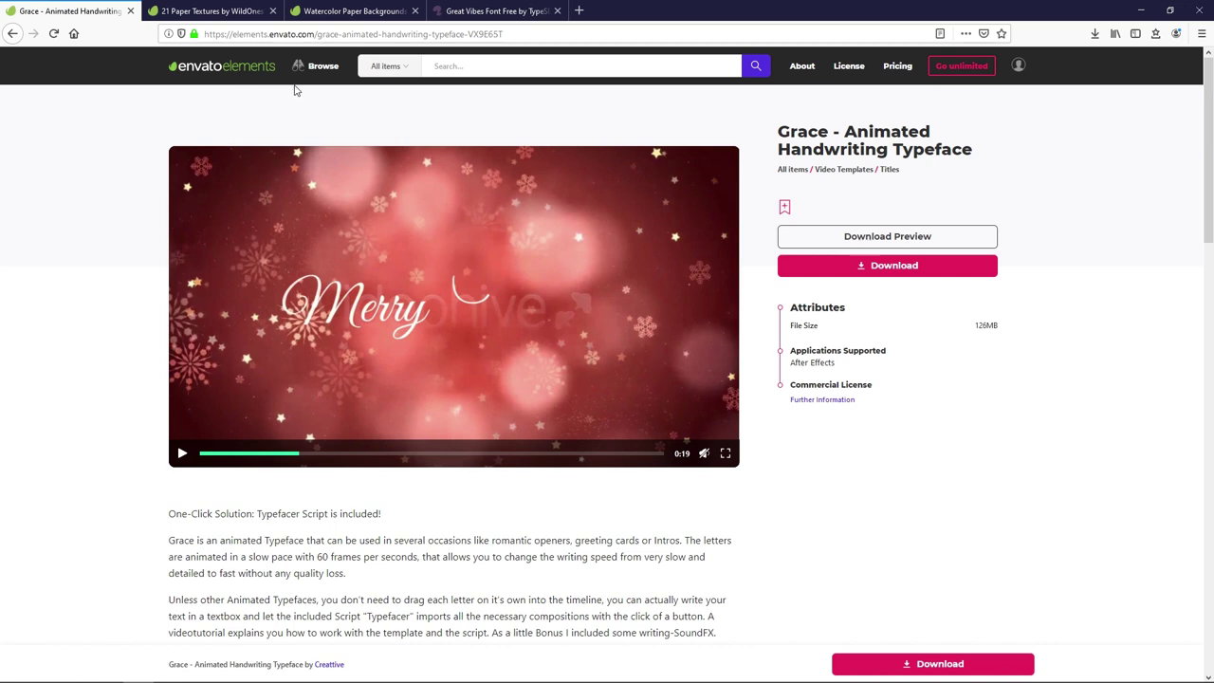
mouse_move(321, 76)
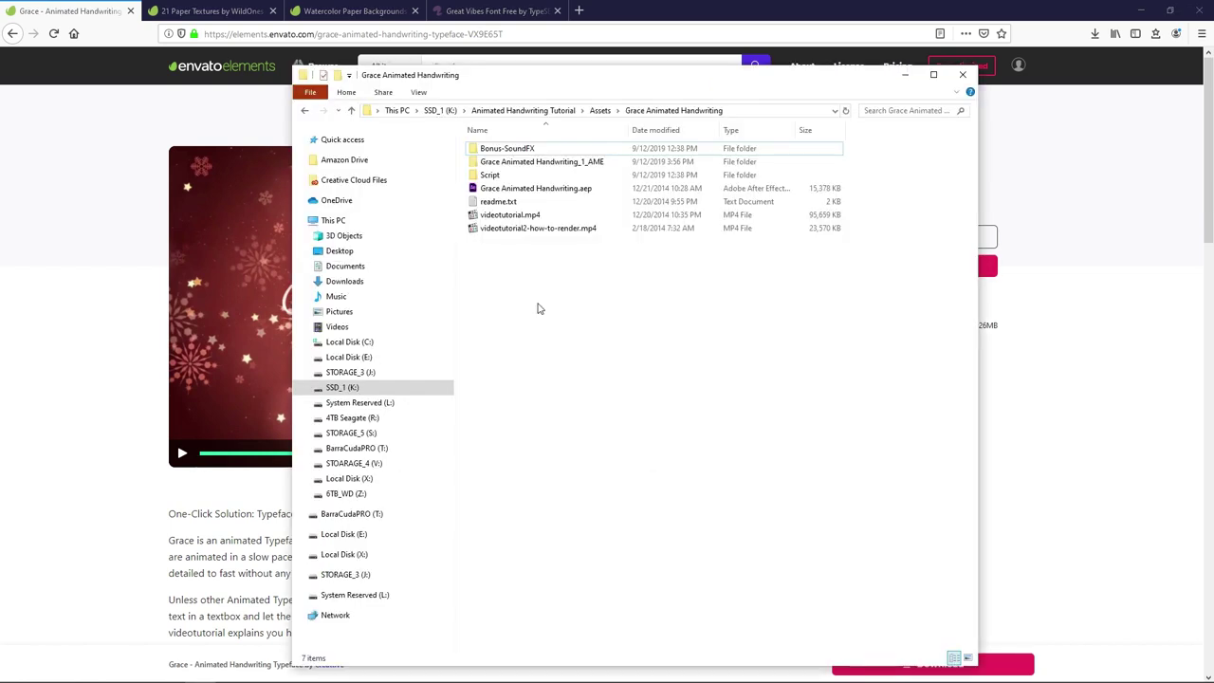
left_click_drag(540, 284, 489, 150)
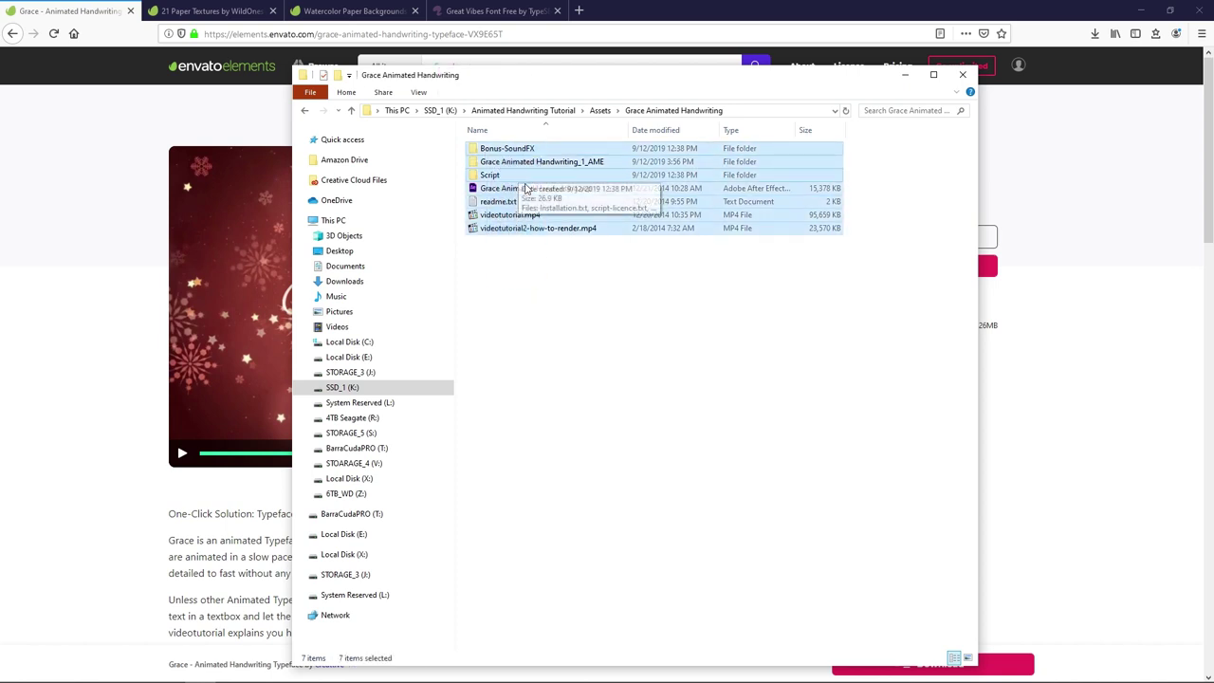
left_click(533, 279)
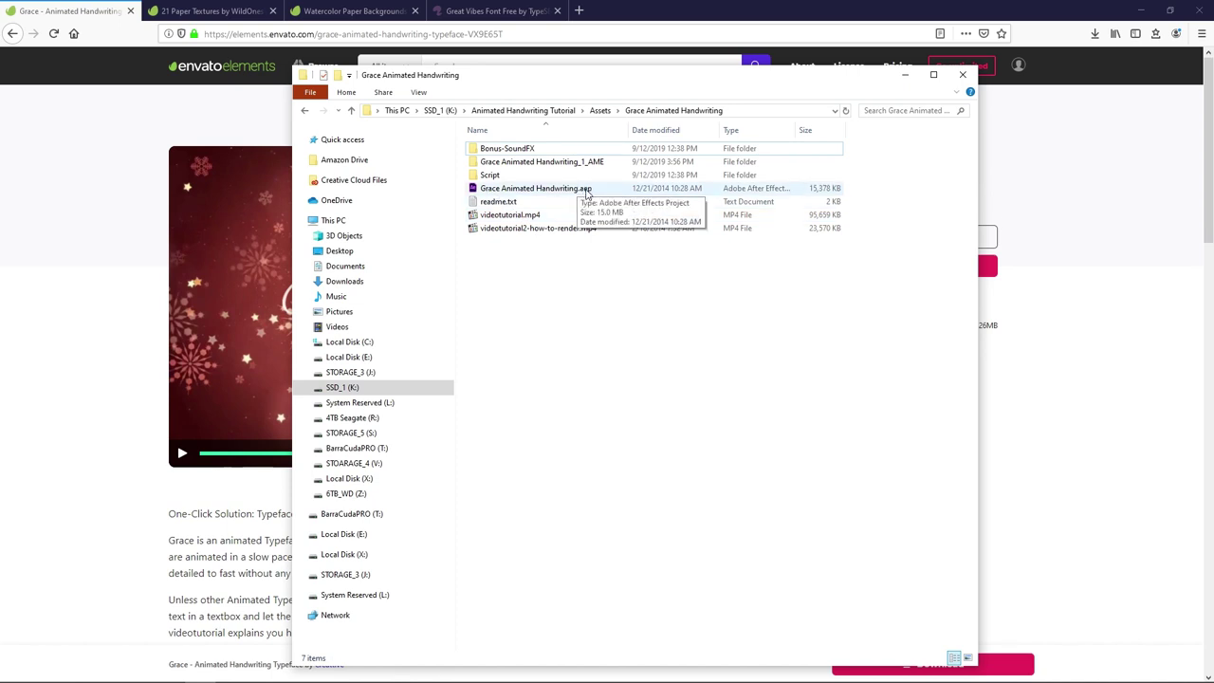
left_click(104, 343)
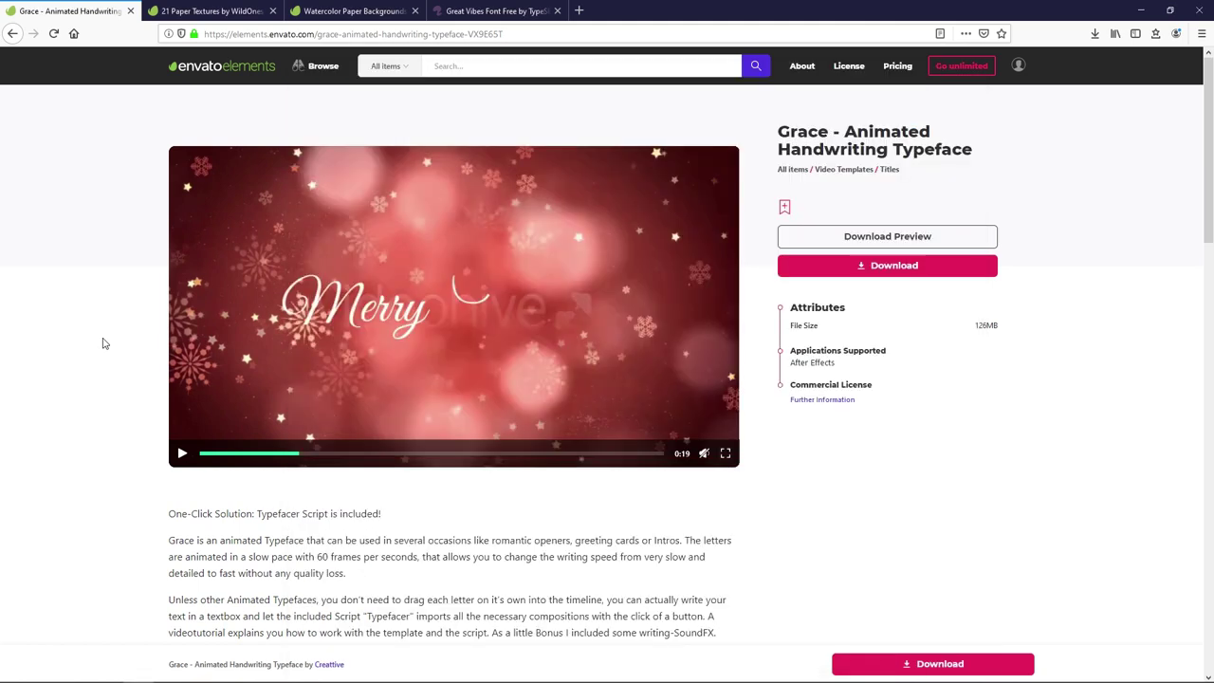
left_click(455, 12)
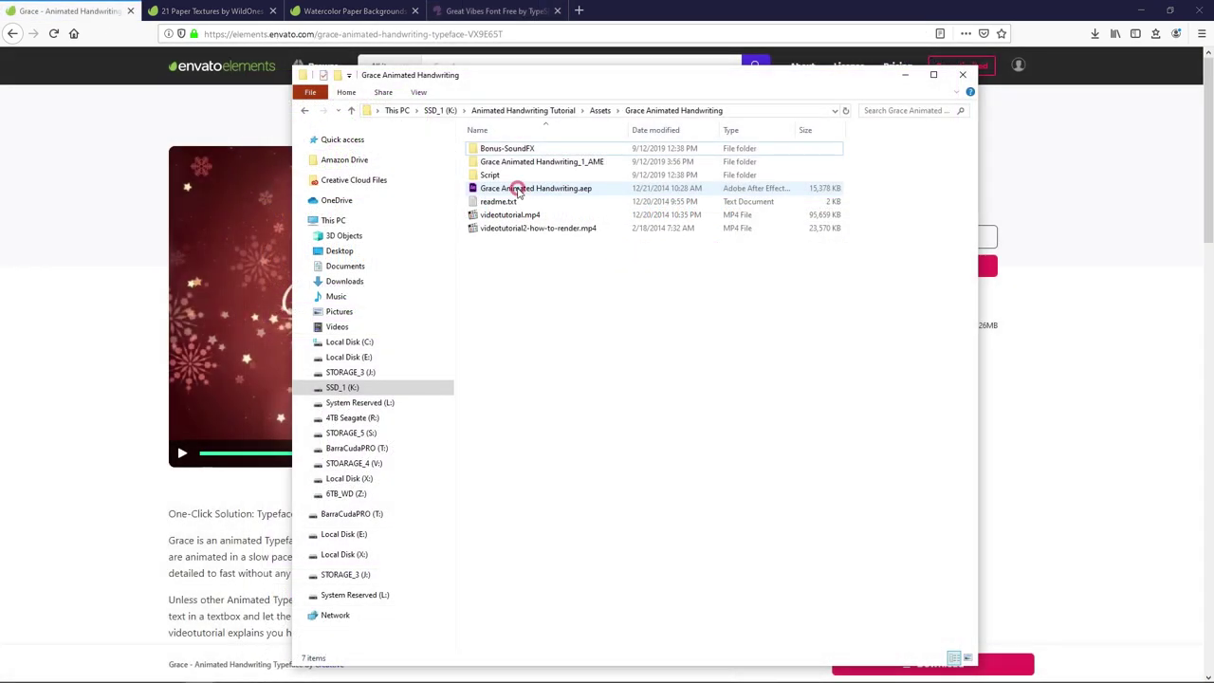
- Open Grace Animated Handwriting.aep in After Effects, accepting the version conversion and font substitution without syncing Alex Brush Regular
double_click(520, 190)
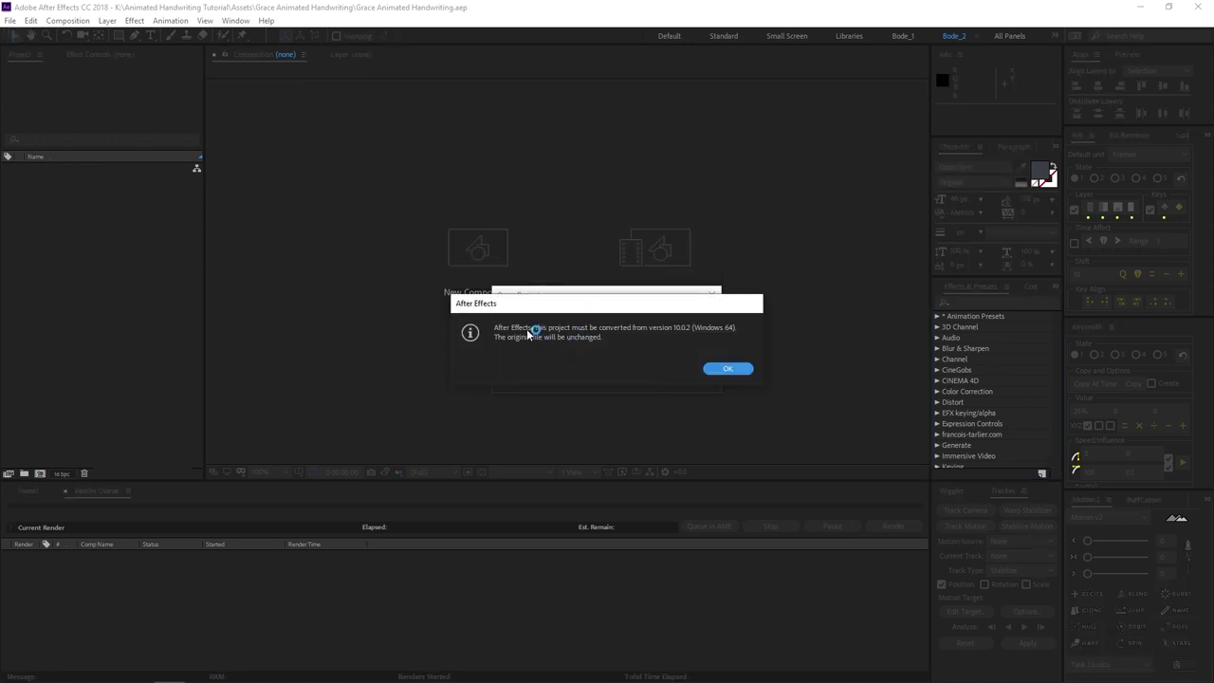
left_click(737, 367)
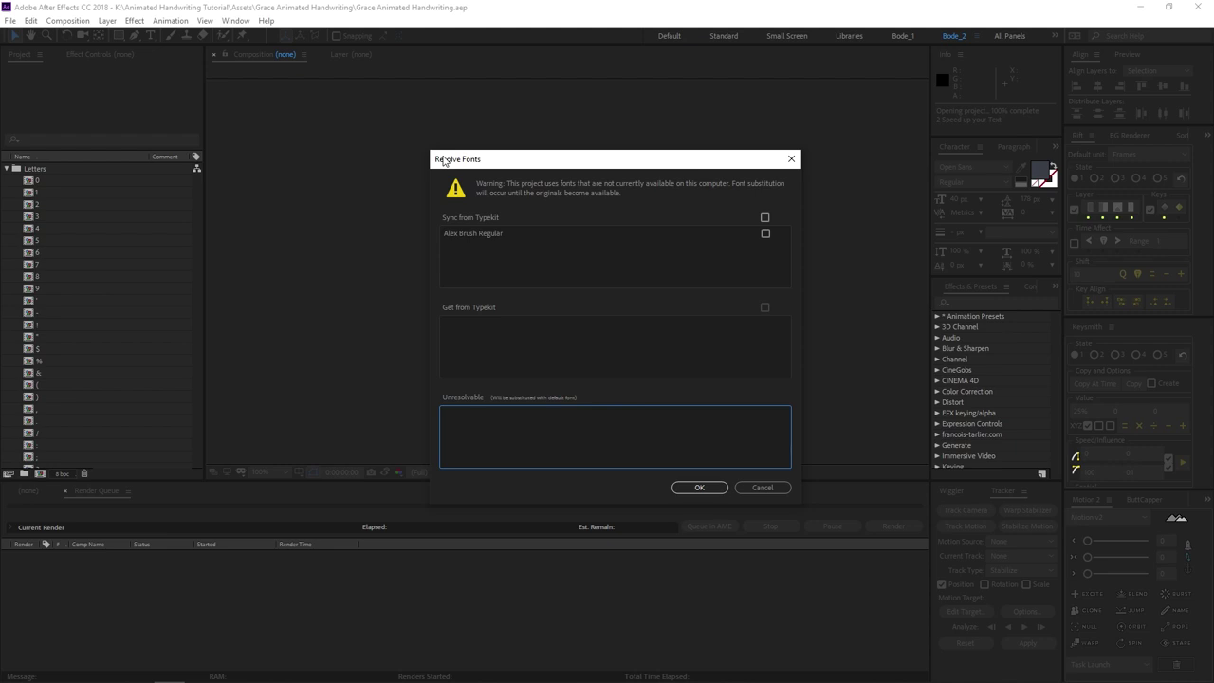
left_click(702, 487)
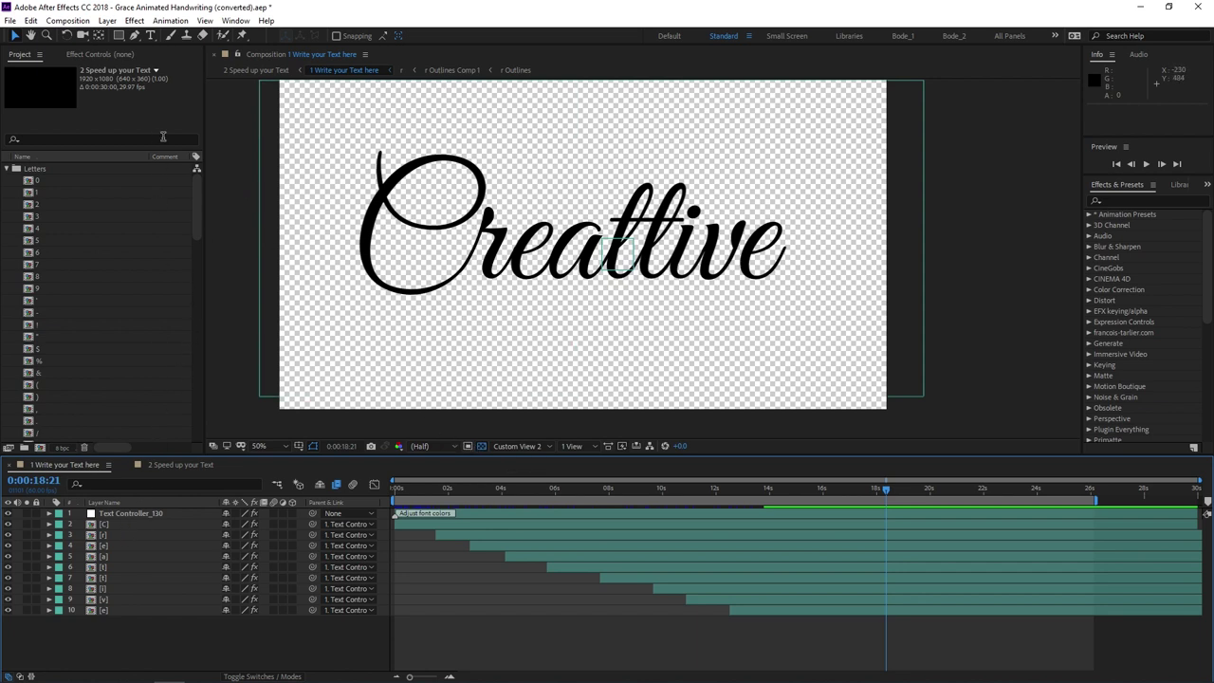
- Reset the Standard workspace to its saved layout
left_click(234, 20)
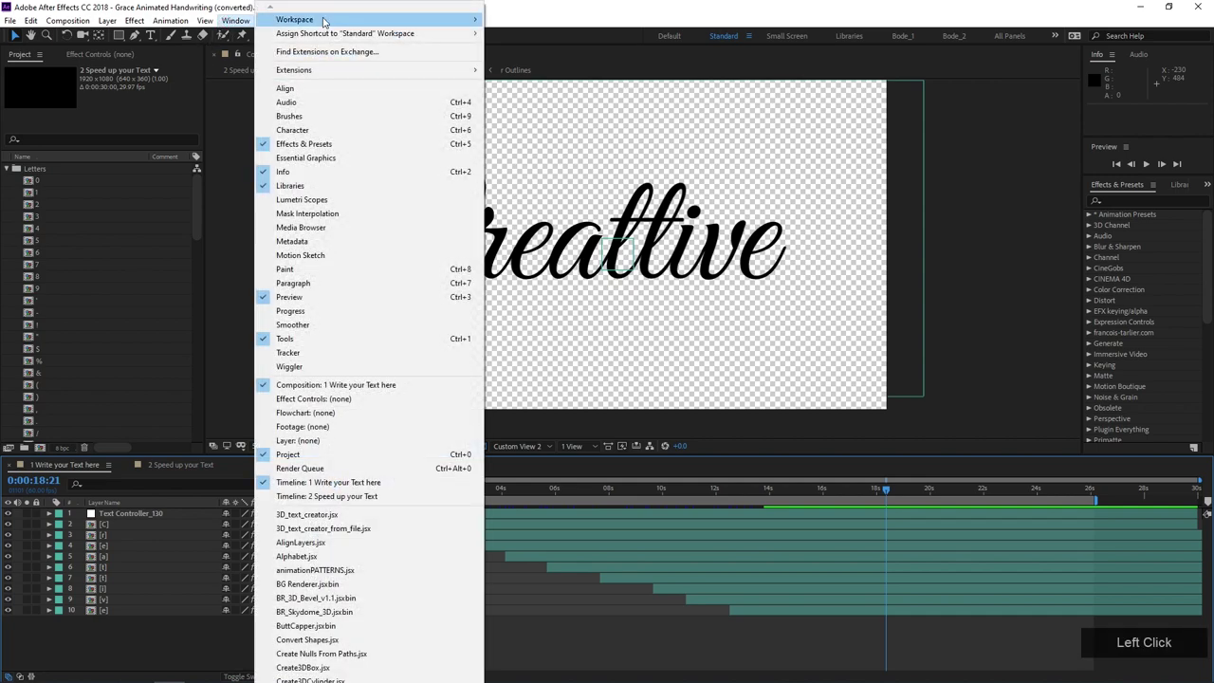
mouse_move(319, 19)
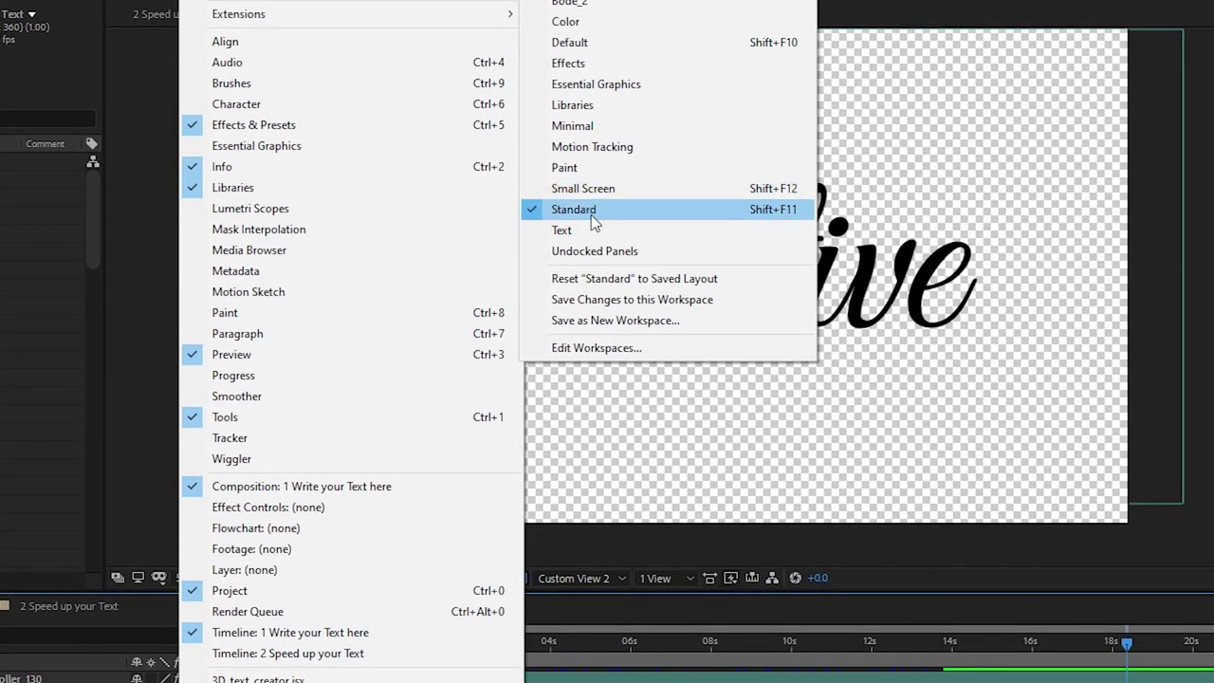
left_click(562, 278)
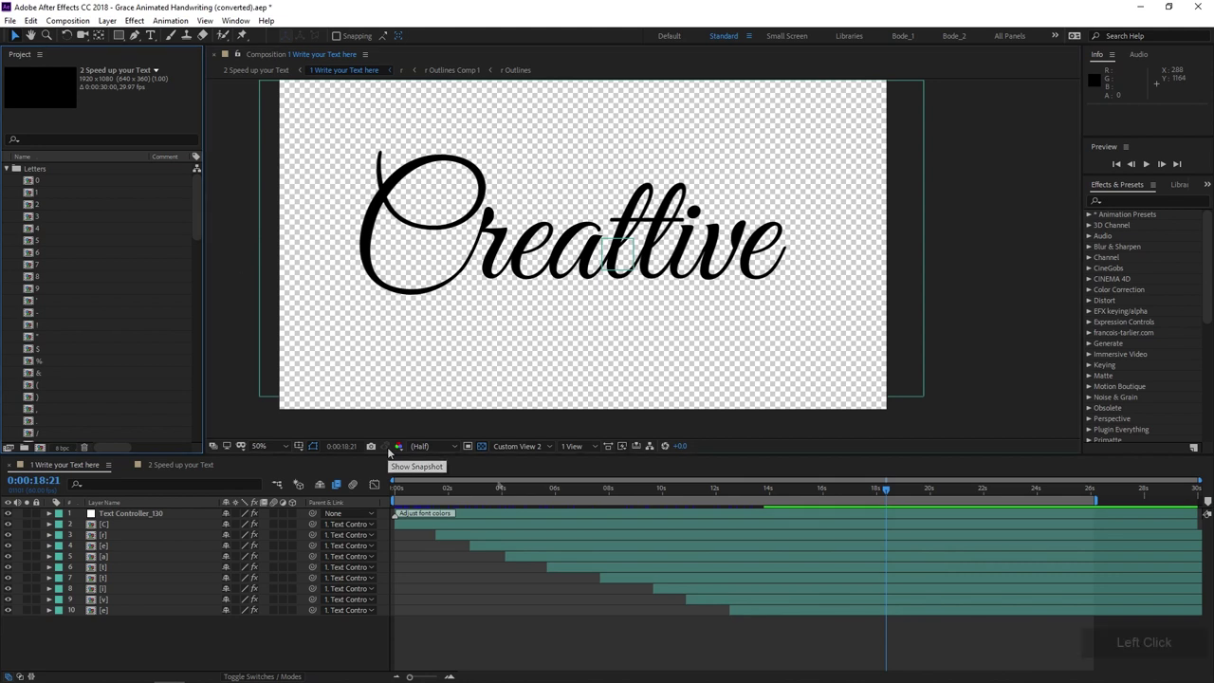
- Play the handwriting animation in the "1 Write your Text here" composition from its start
mouse_move(487, 490)
left_mouse_down()
mouse_move(420, 500)
mouse_move(24, 487)
mouse_move(34, 472)
mouse_move(99, 472)
left_mouse_up()
key("space")
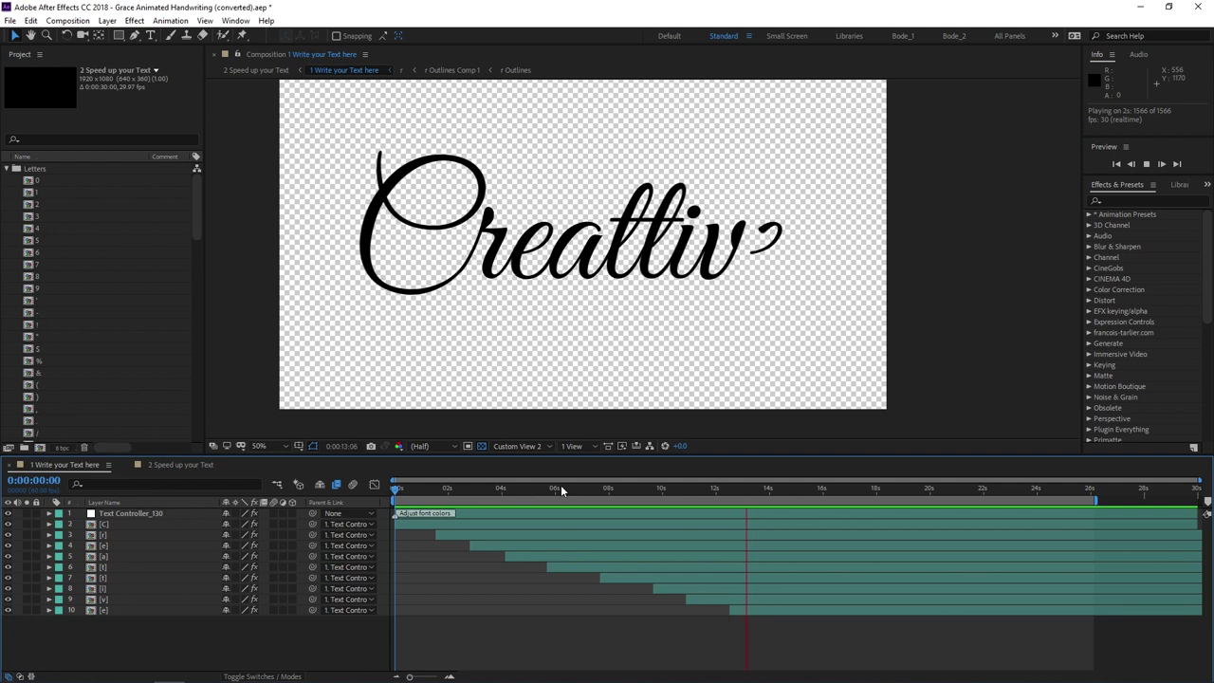
key("space")
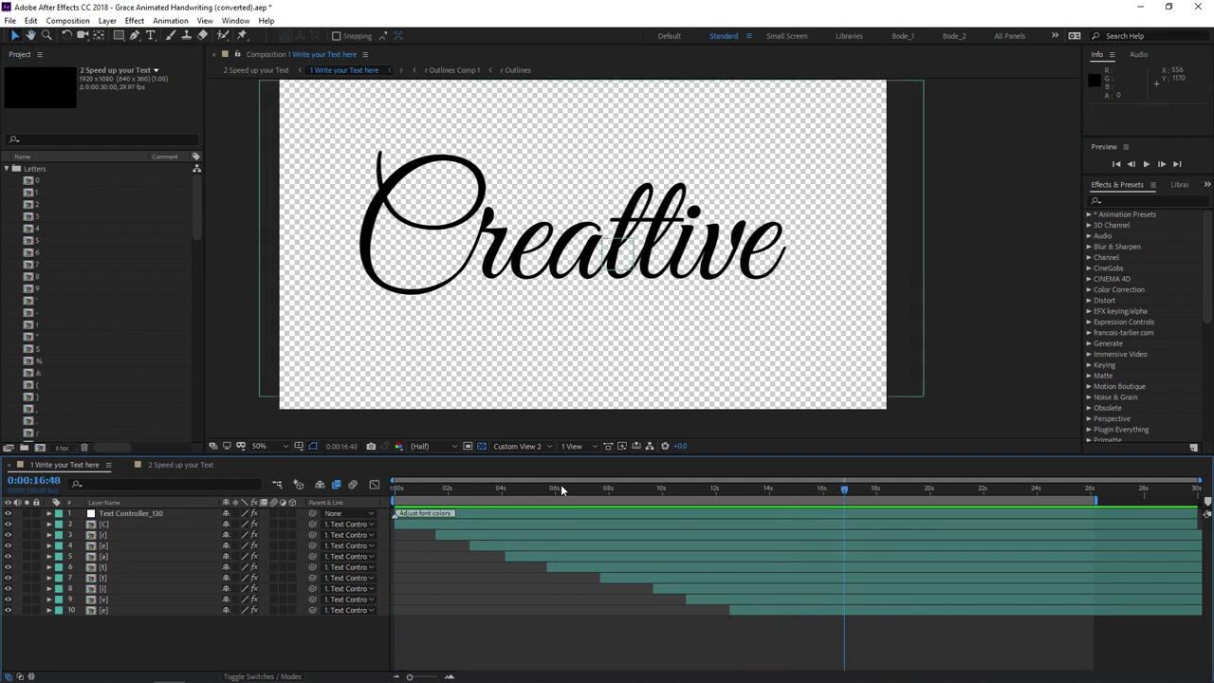
- Create a new composition named "This changes everything" at 1920 × 1080 px
left_click(29, 390)
left_click(40, 447)
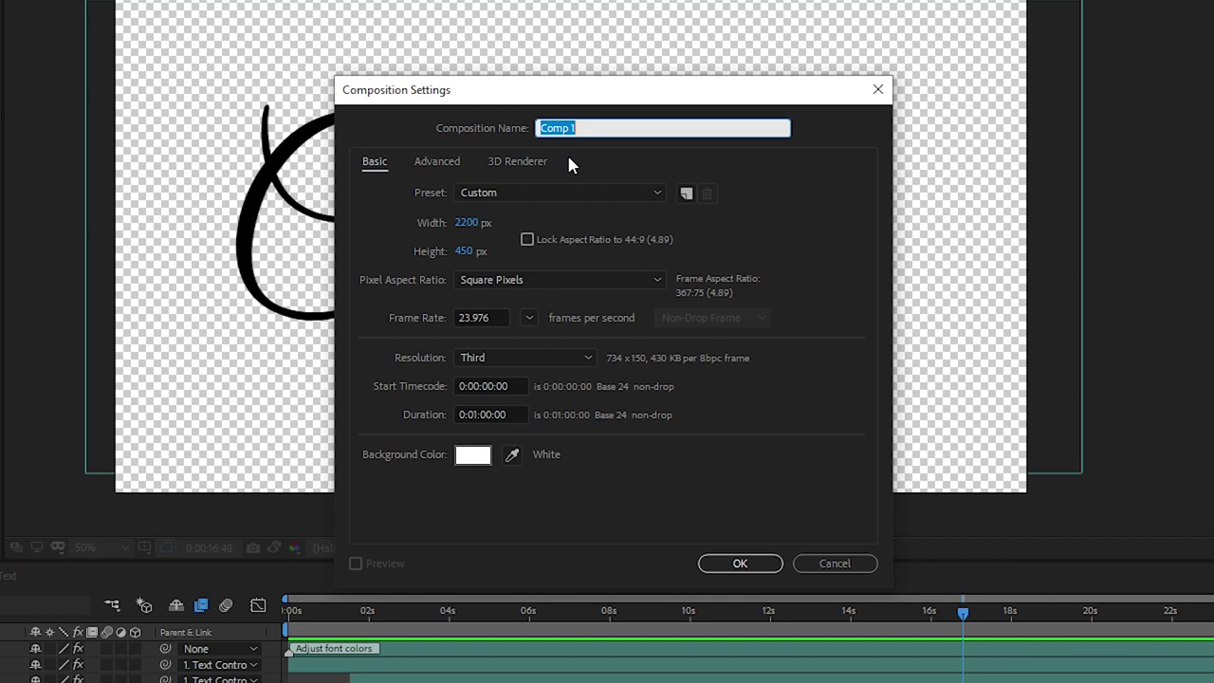
type("This changes everything")
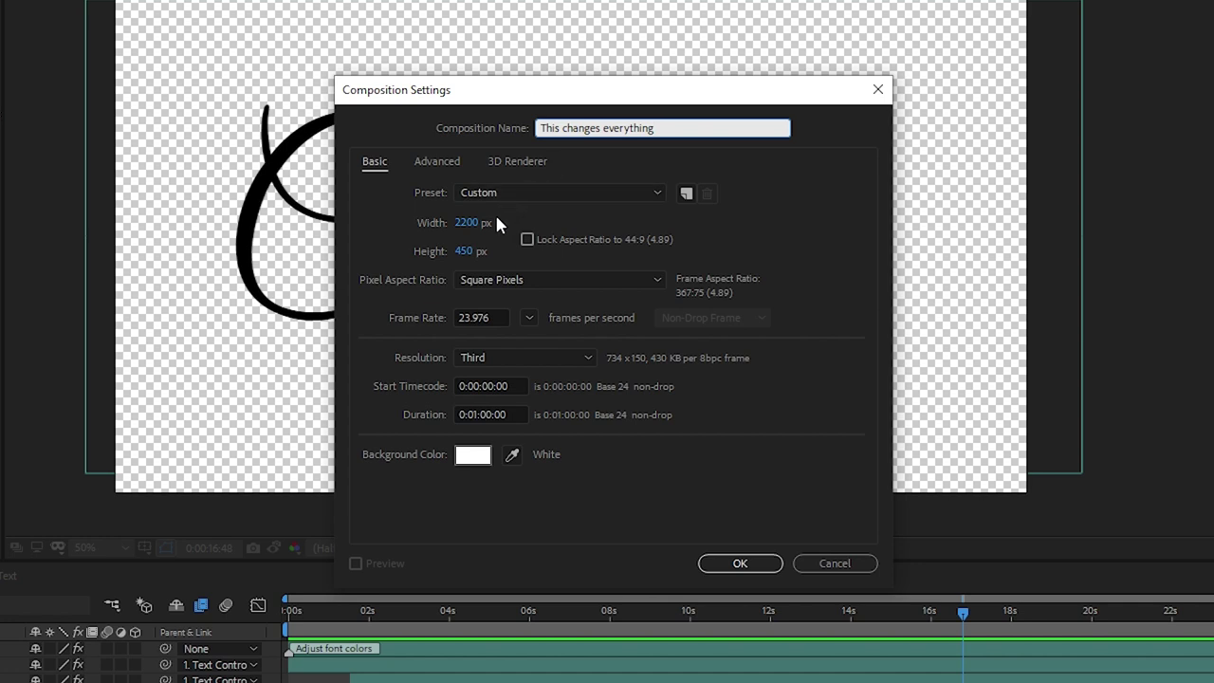
left_click(467, 222)
type("1920")
key("Tab")
type("1080")
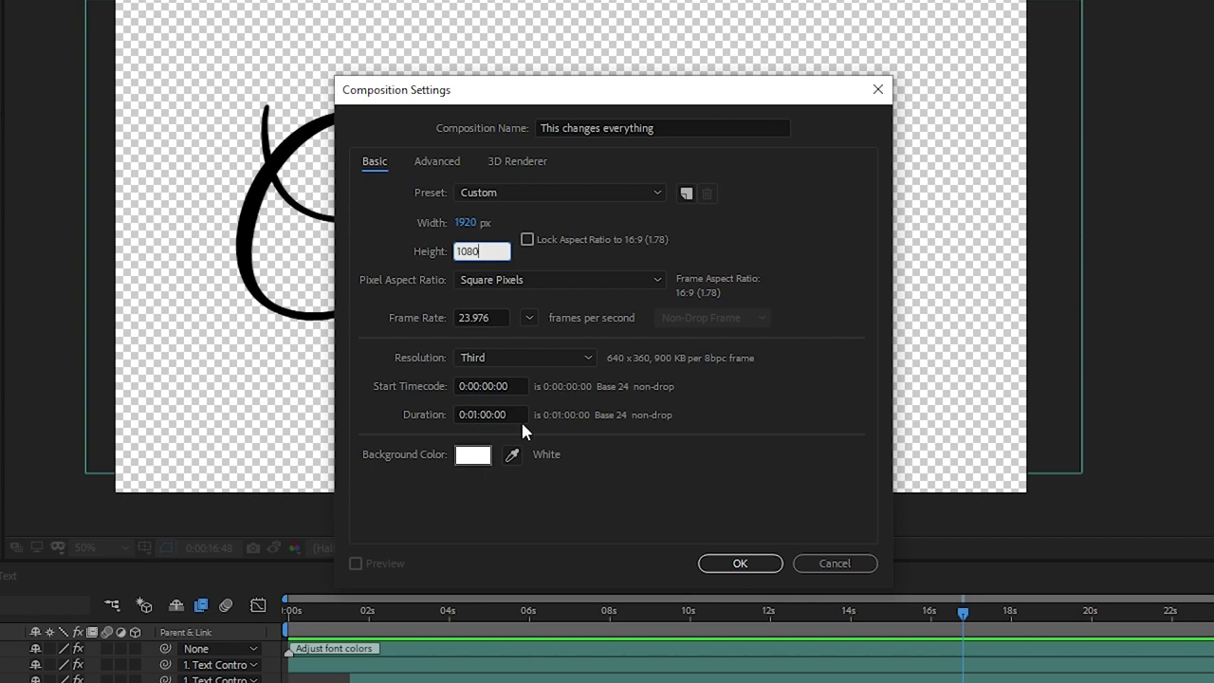
left_click(753, 563)
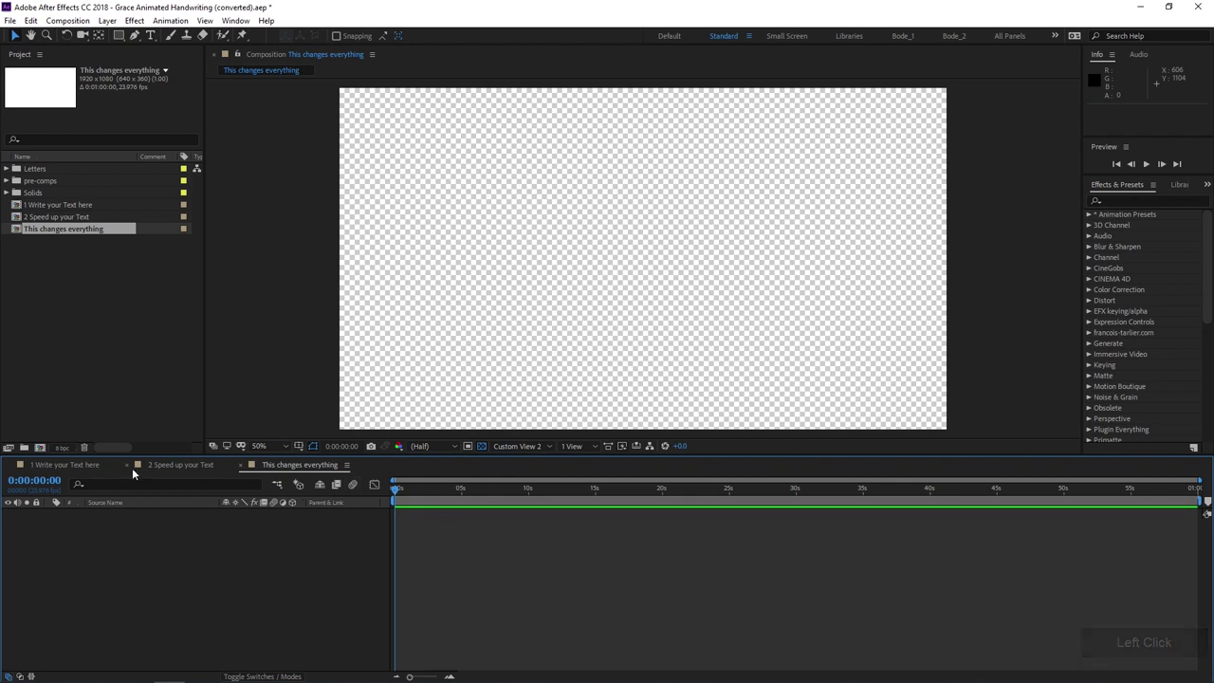
- Close the timelines of the two template compositions and move the new composition's current time to 0:00:08:00
left_click(127, 465)
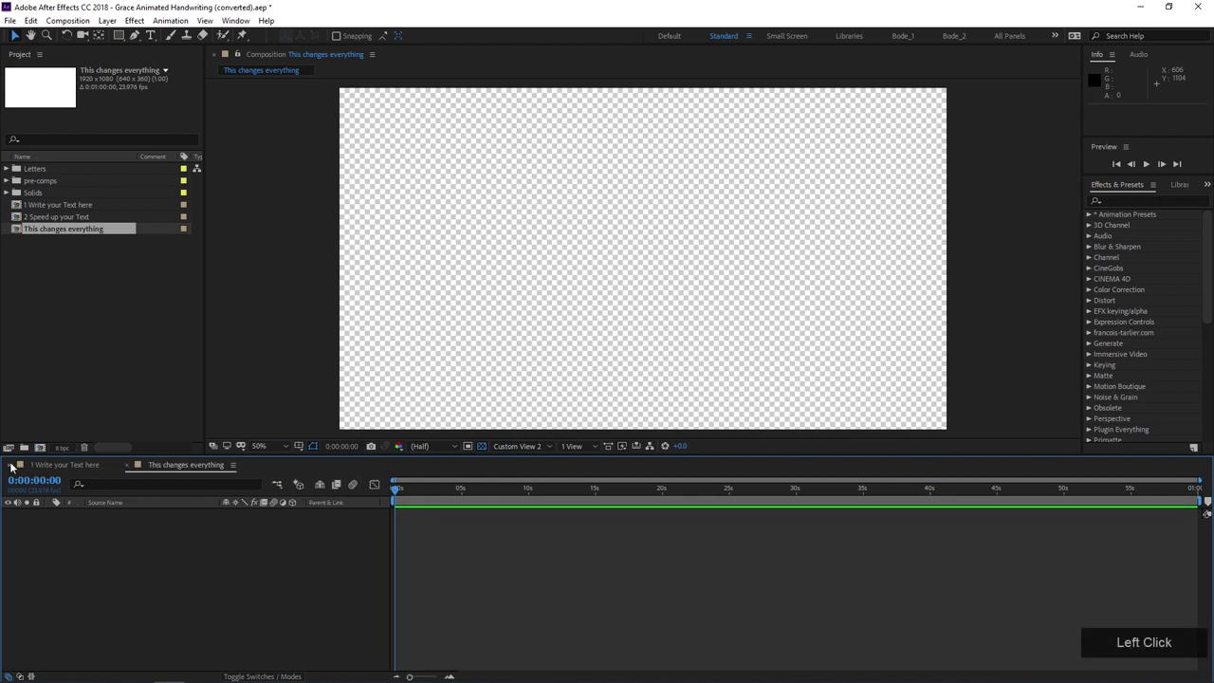
left_click(10, 464)
left_click_drag(492, 501, 498, 494)
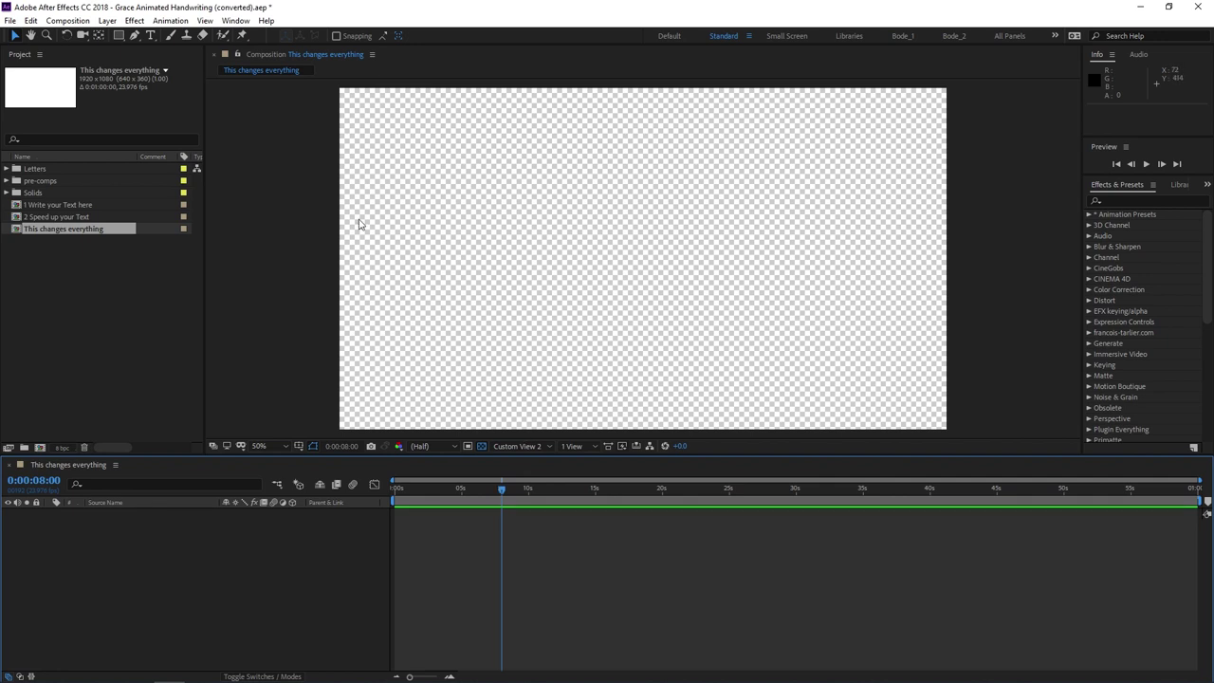
- Resize the "This changes everything" composition to 2200 px wide and 450 px high
left_click(67, 20)
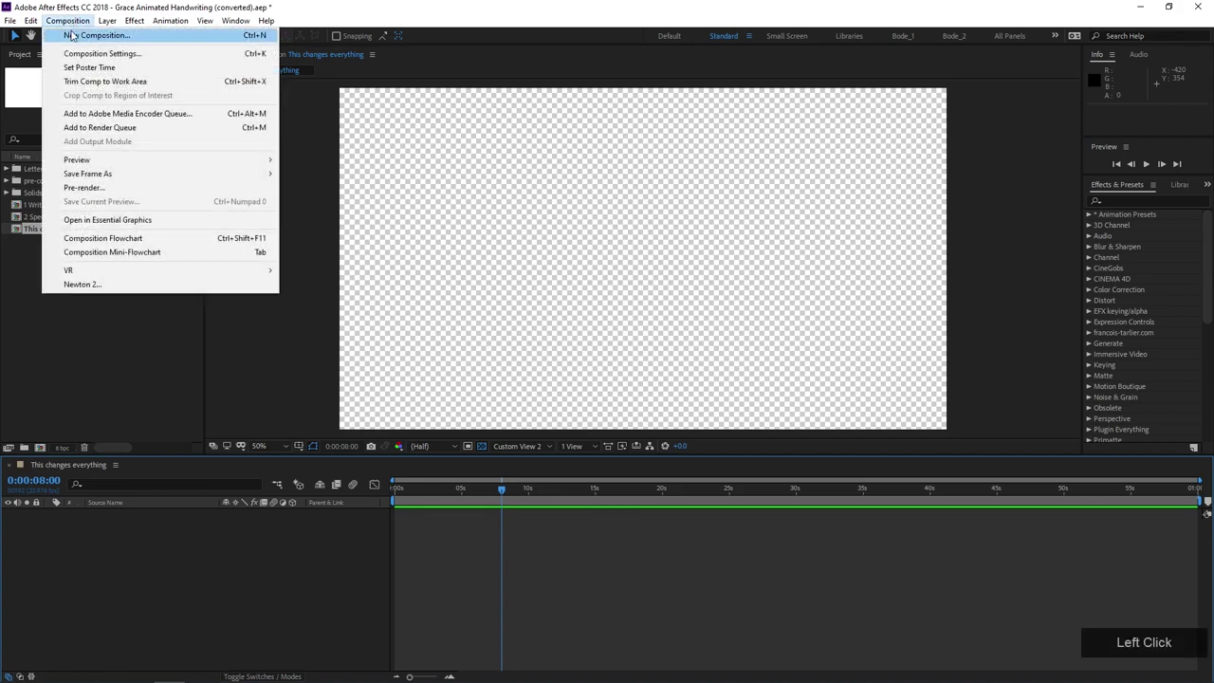
left_click(76, 54)
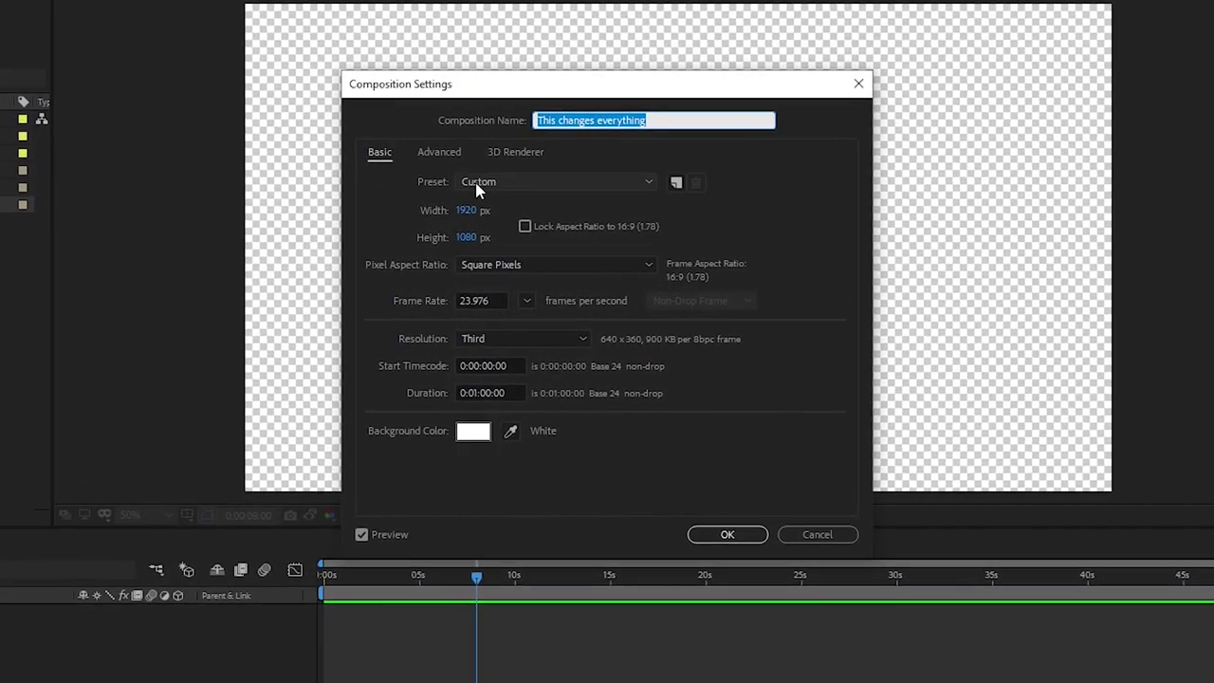
left_click(512, 226)
type("2200")
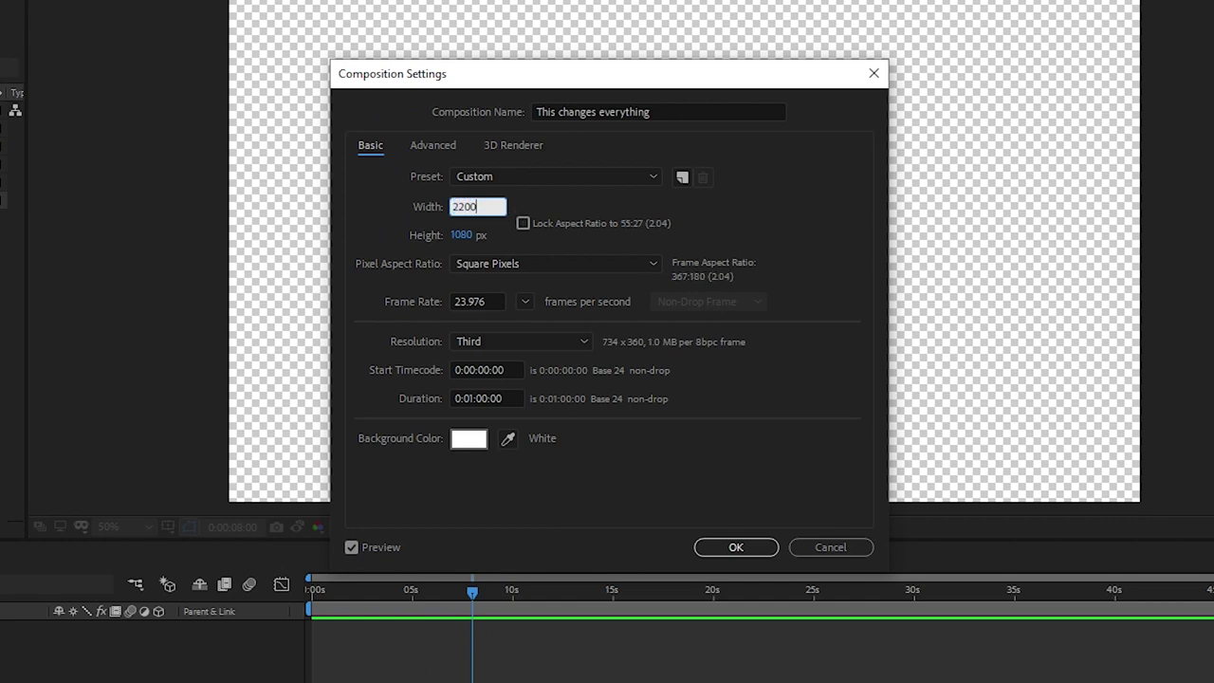
key("Tab")
type("450")
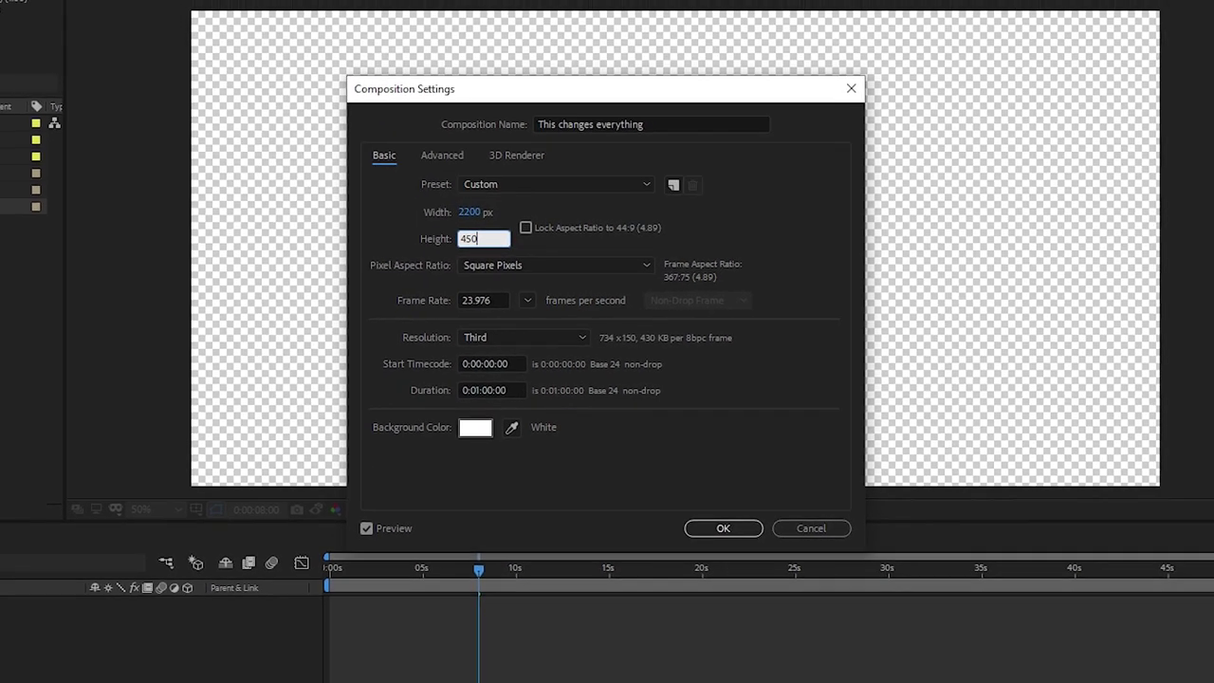
key("KP_Enter")
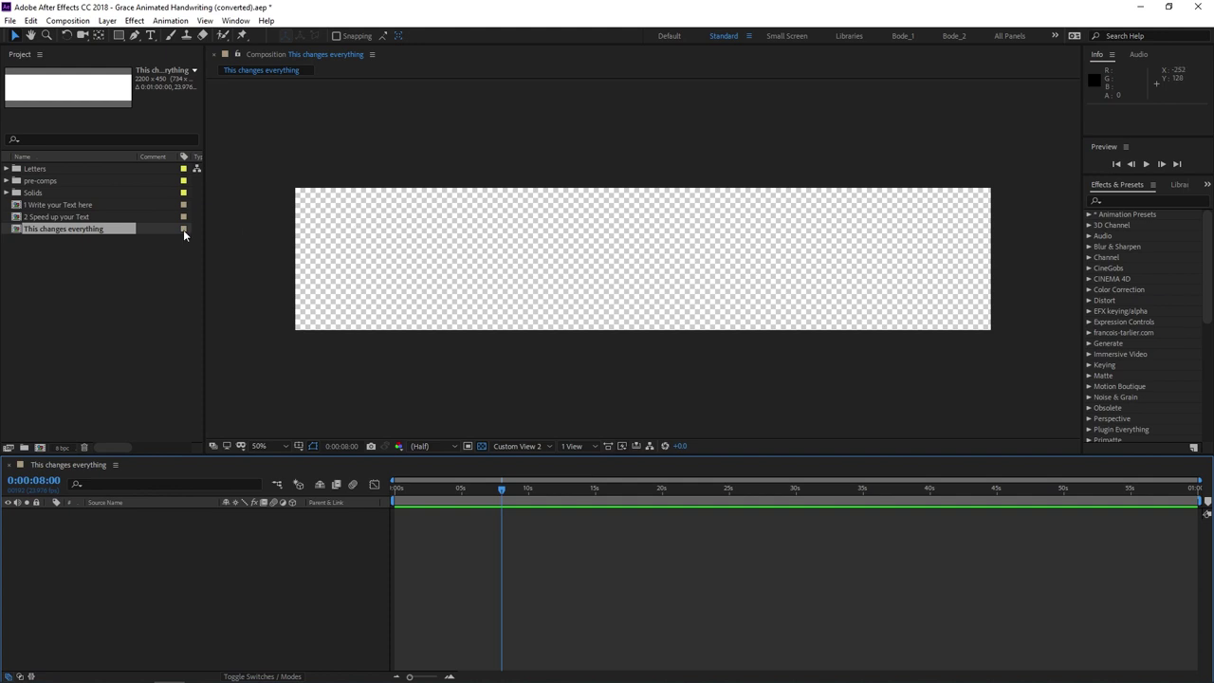
- Look through the character compositions in the project's Letters folder and collapse it again
left_click(7, 169)
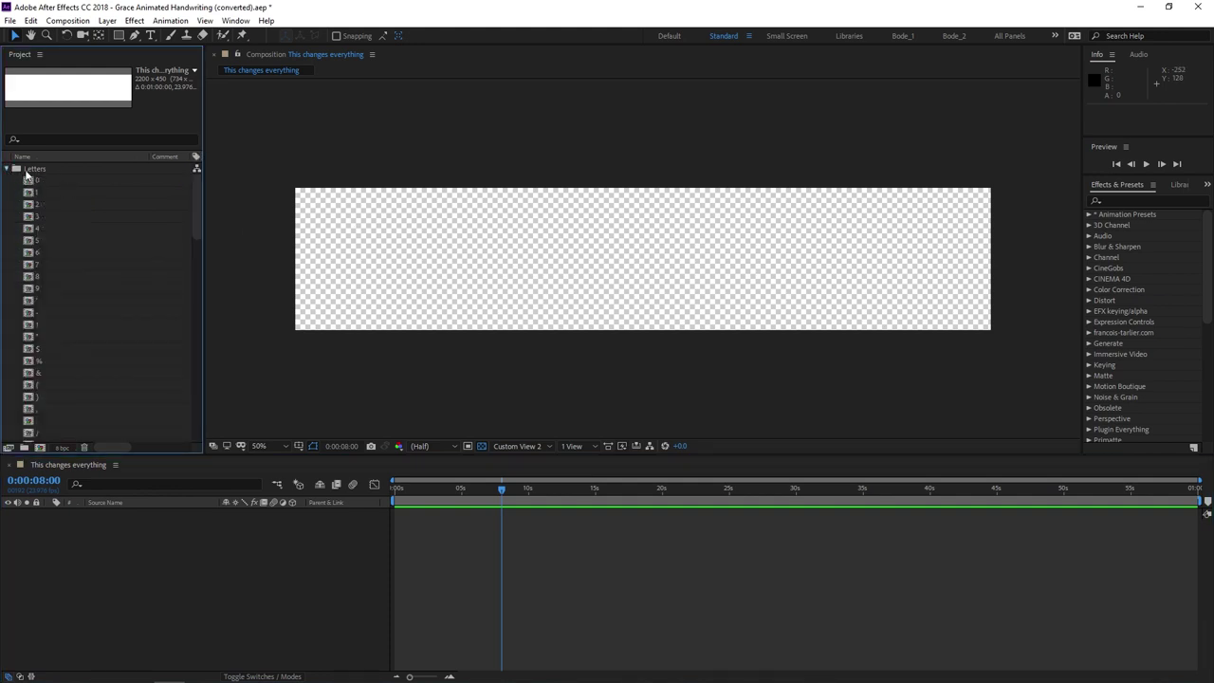
scroll(62, 219, "down", 10)
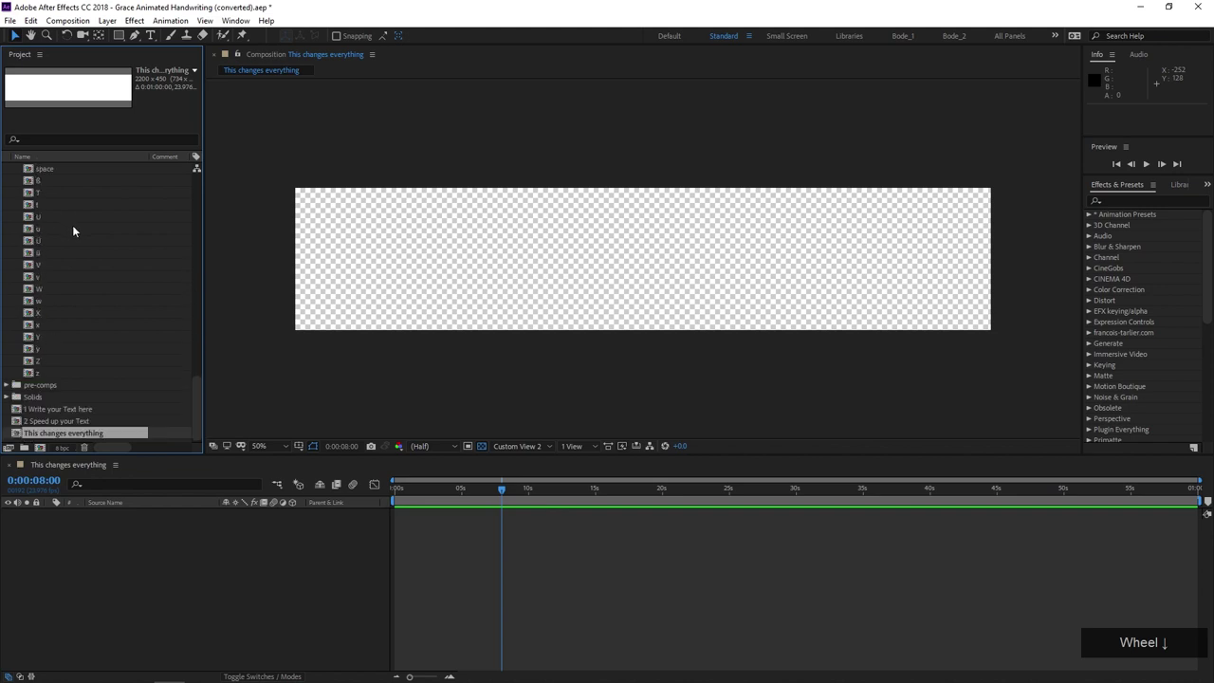
scroll(94, 317, "up", 10)
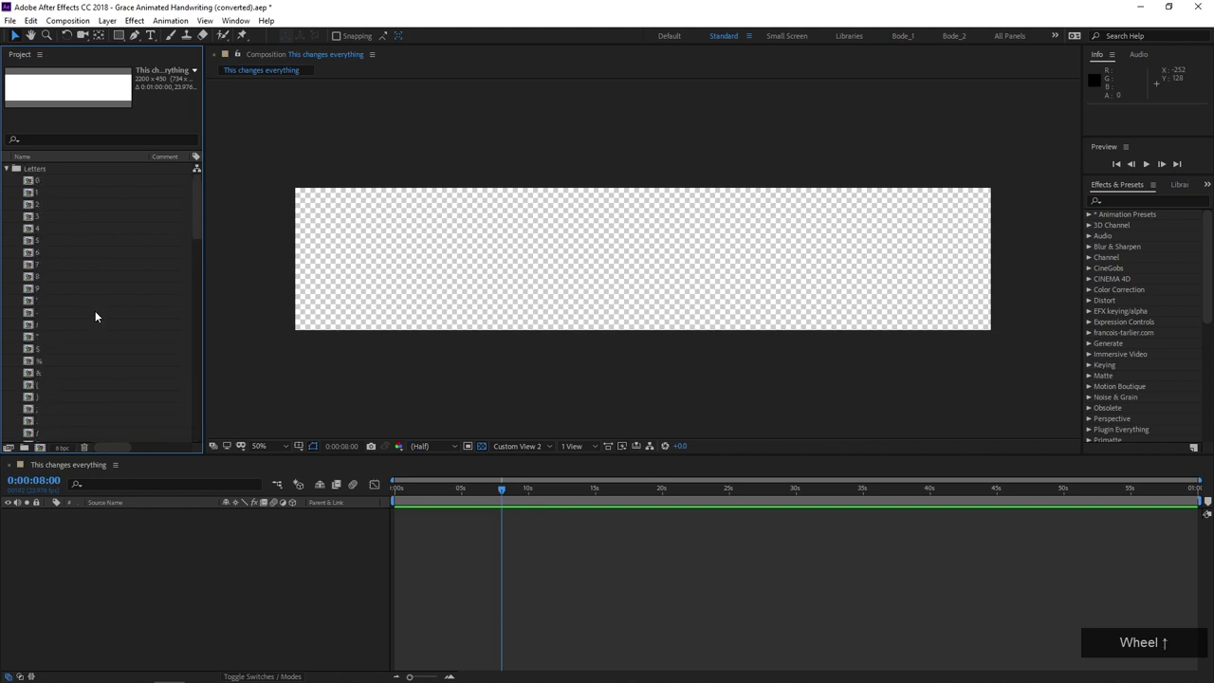
left_click(5, 168)
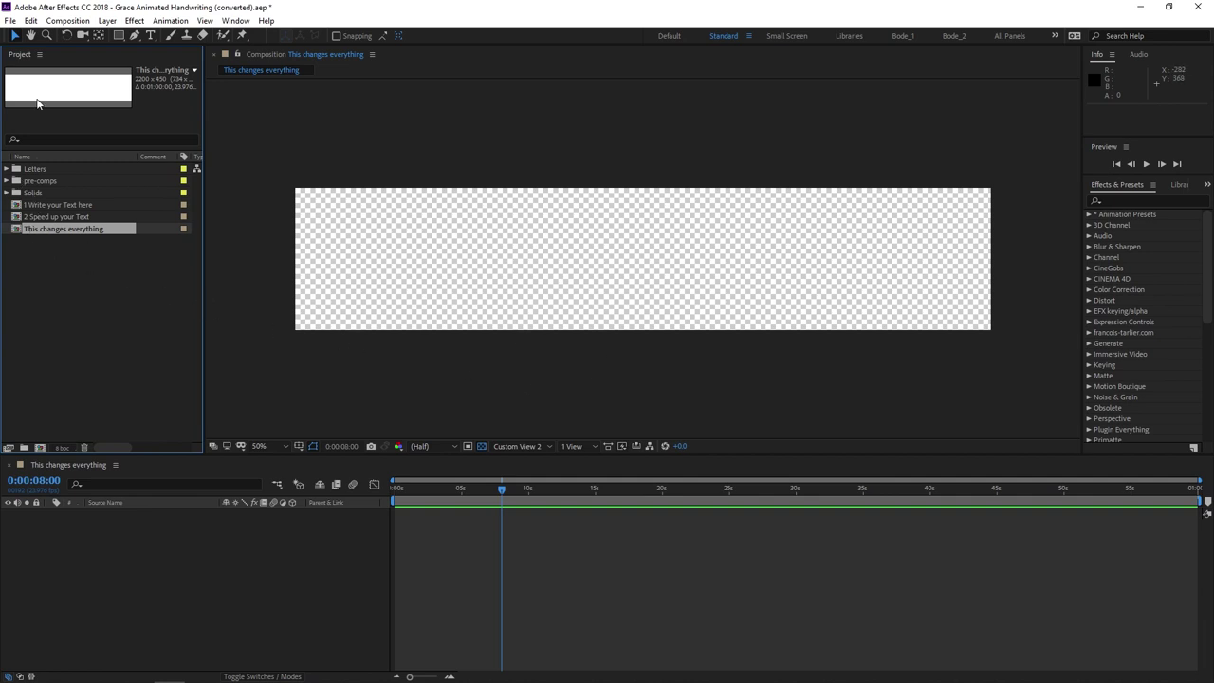
- Run the typefacer.jsxbin script from the Grace Animated Handwriting Script folder, showing Adobe JavaScript Binary files to find it
left_click(10, 20)
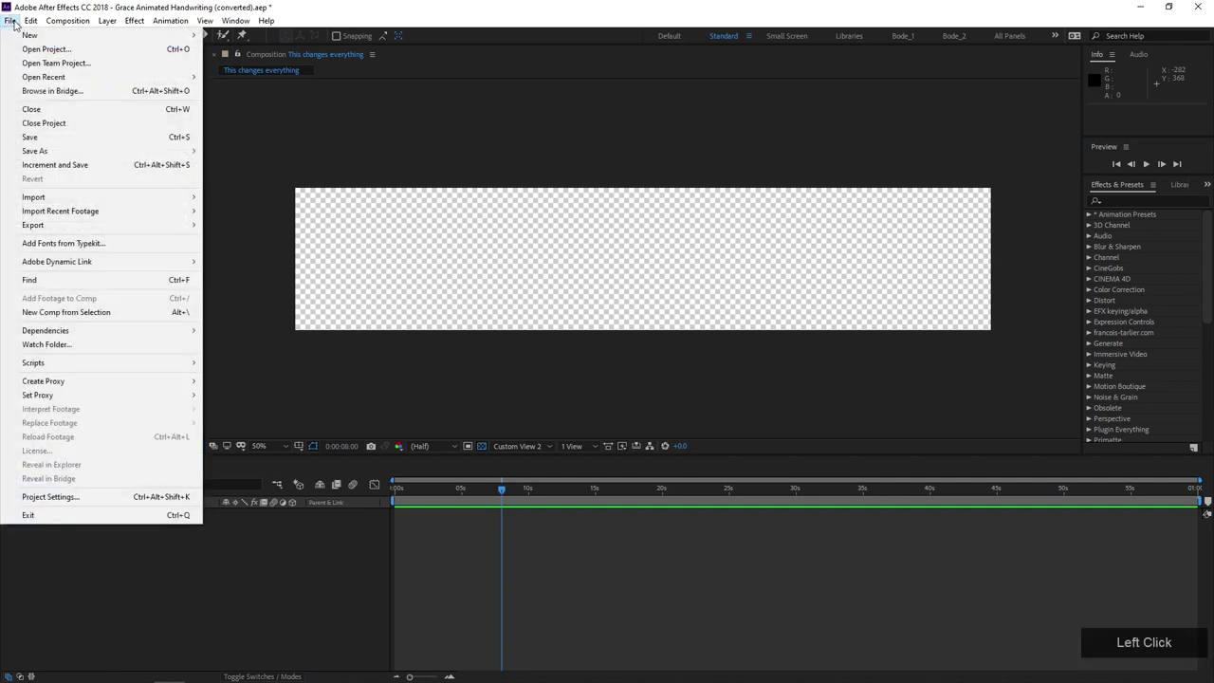
left_click(71, 361)
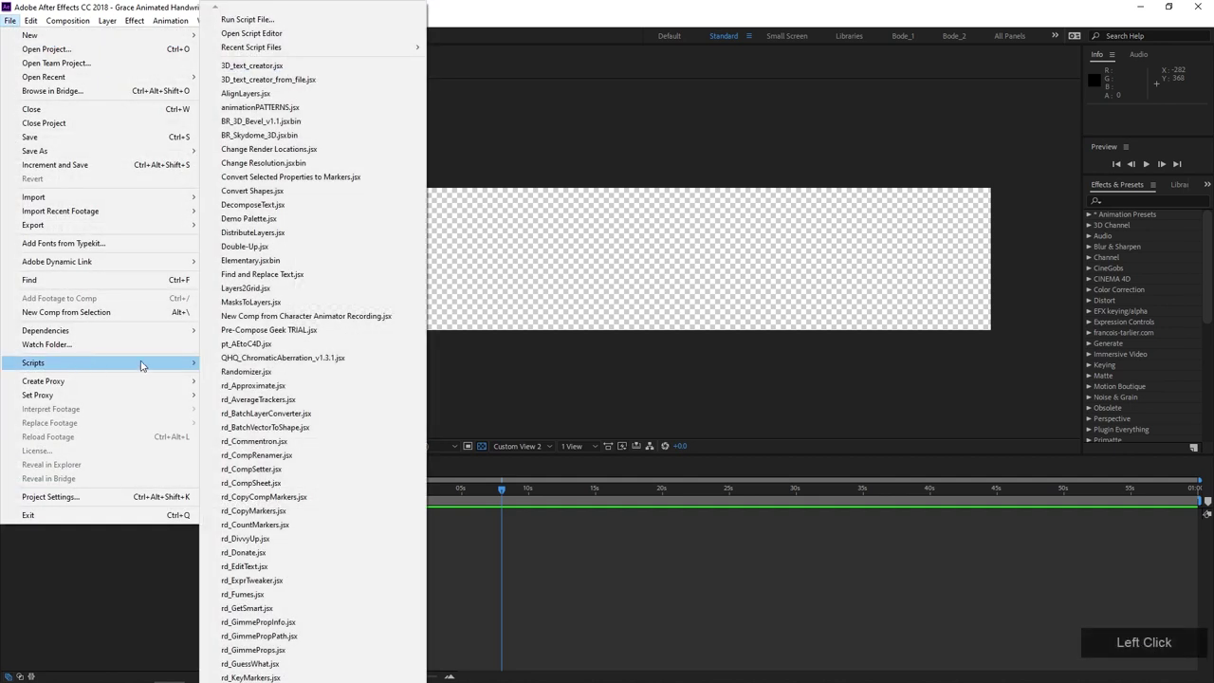
left_click(328, 19)
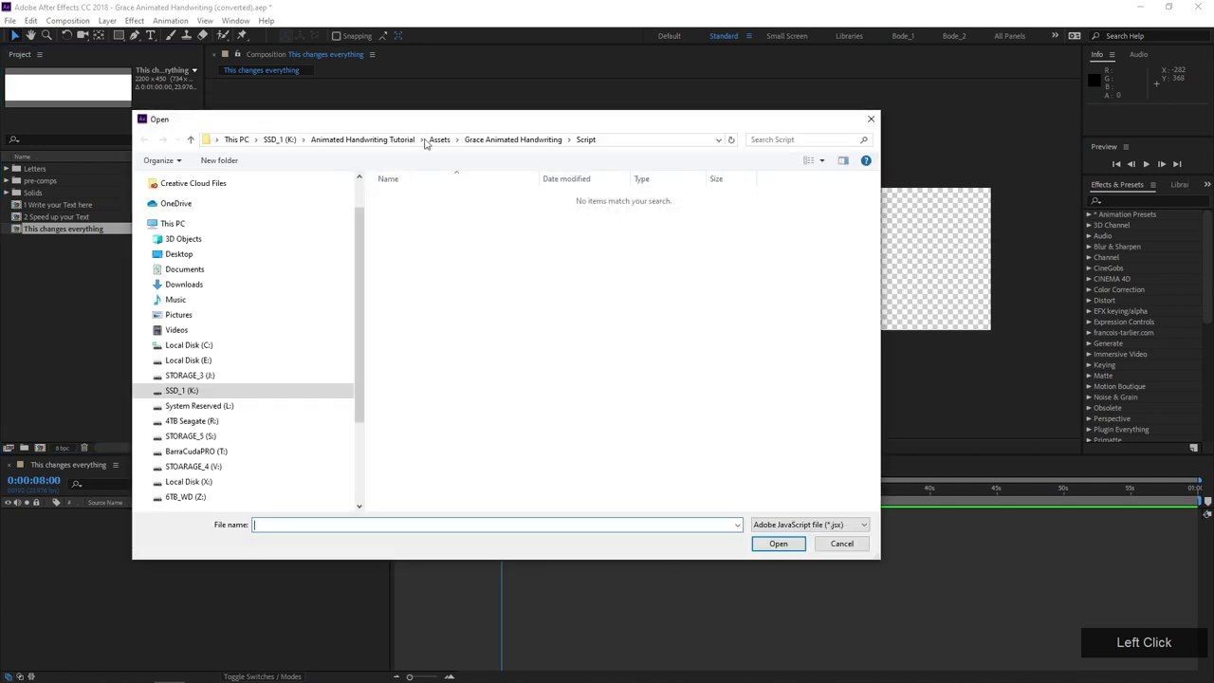
left_click(531, 142)
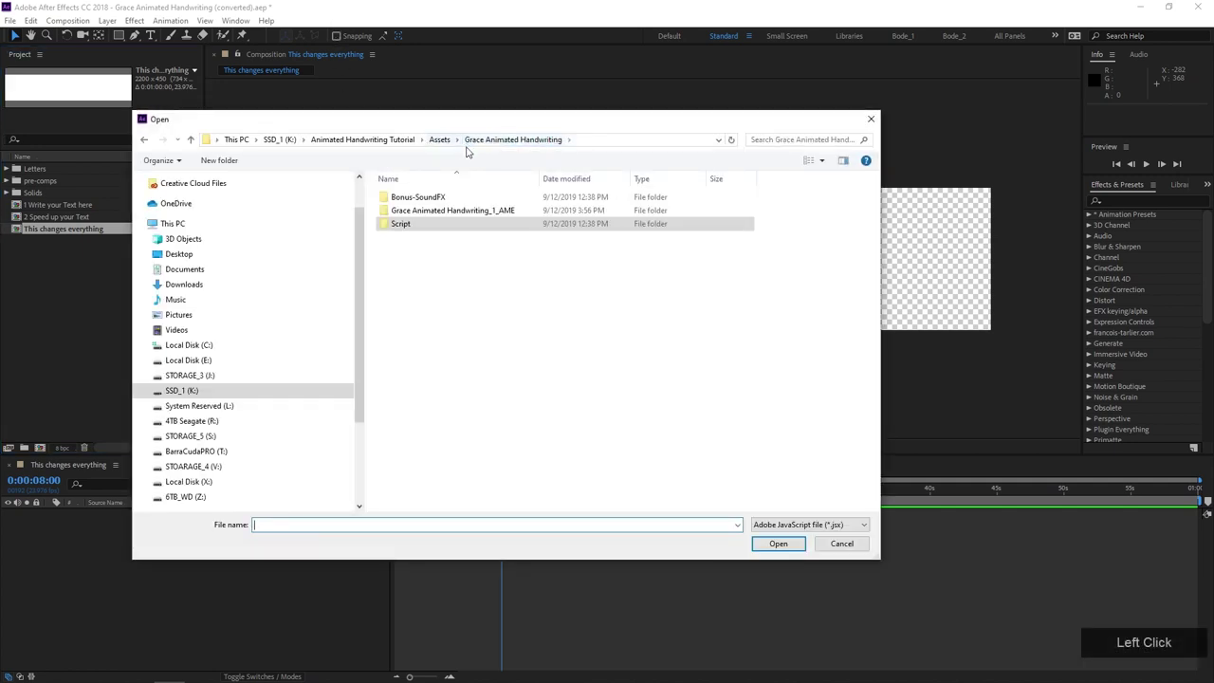
double_click(426, 228)
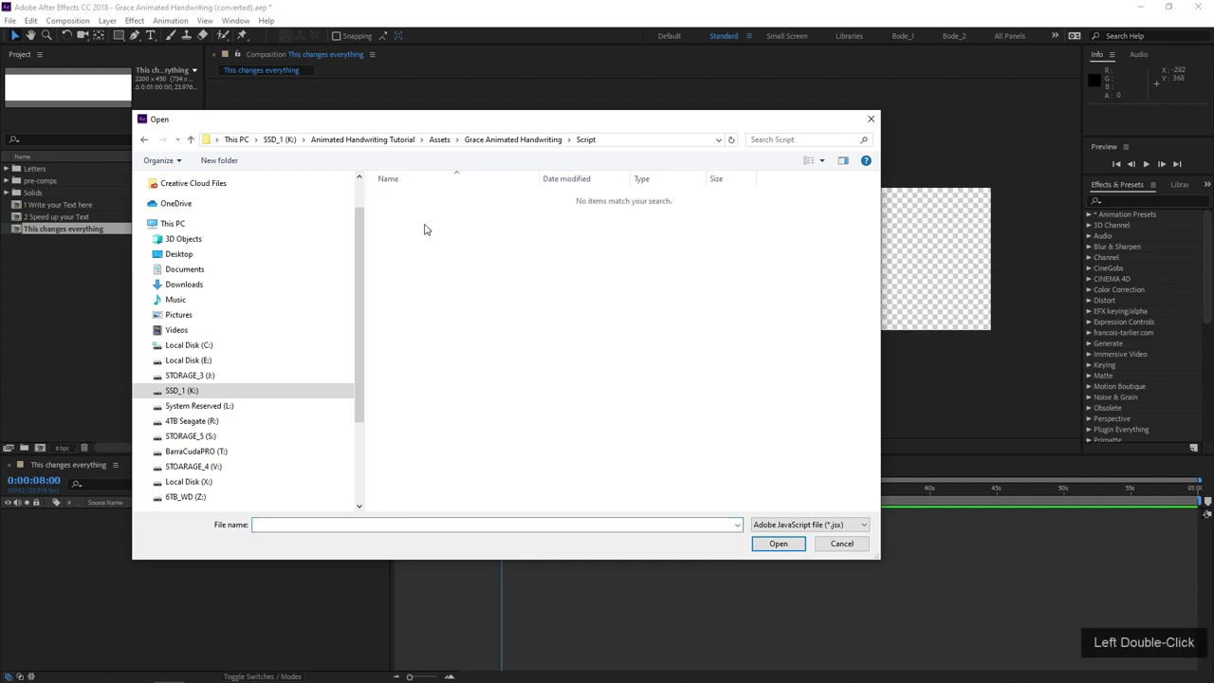
left_click(808, 528)
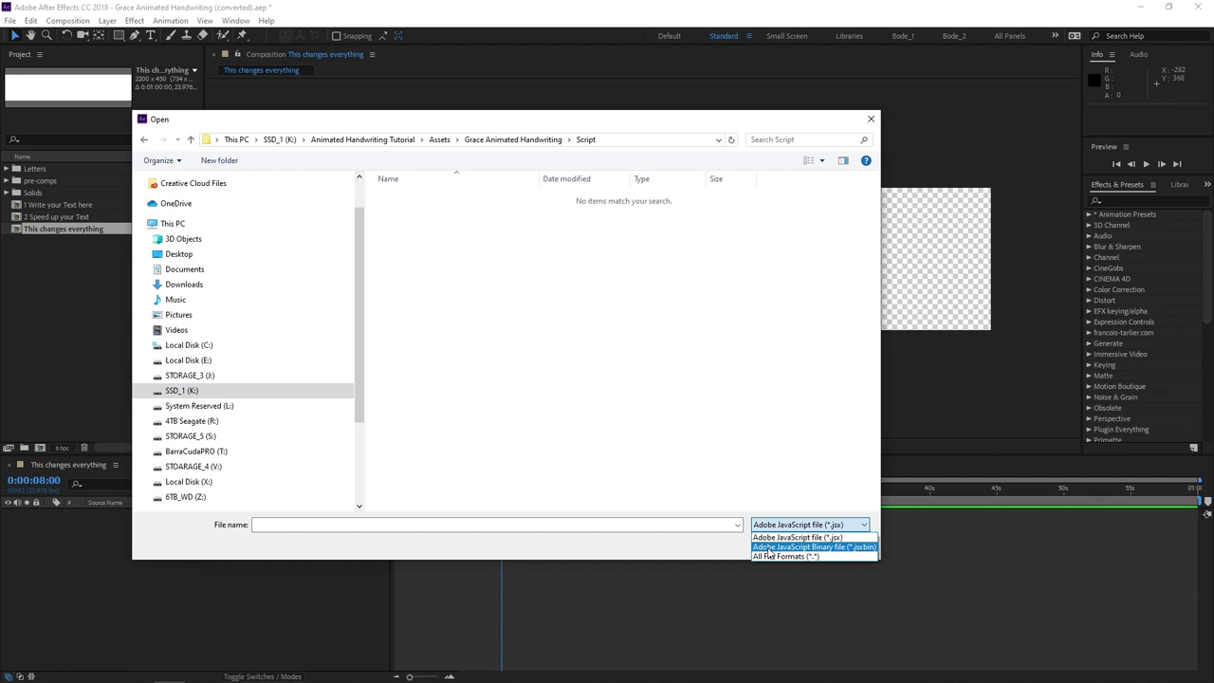
left_click(768, 548)
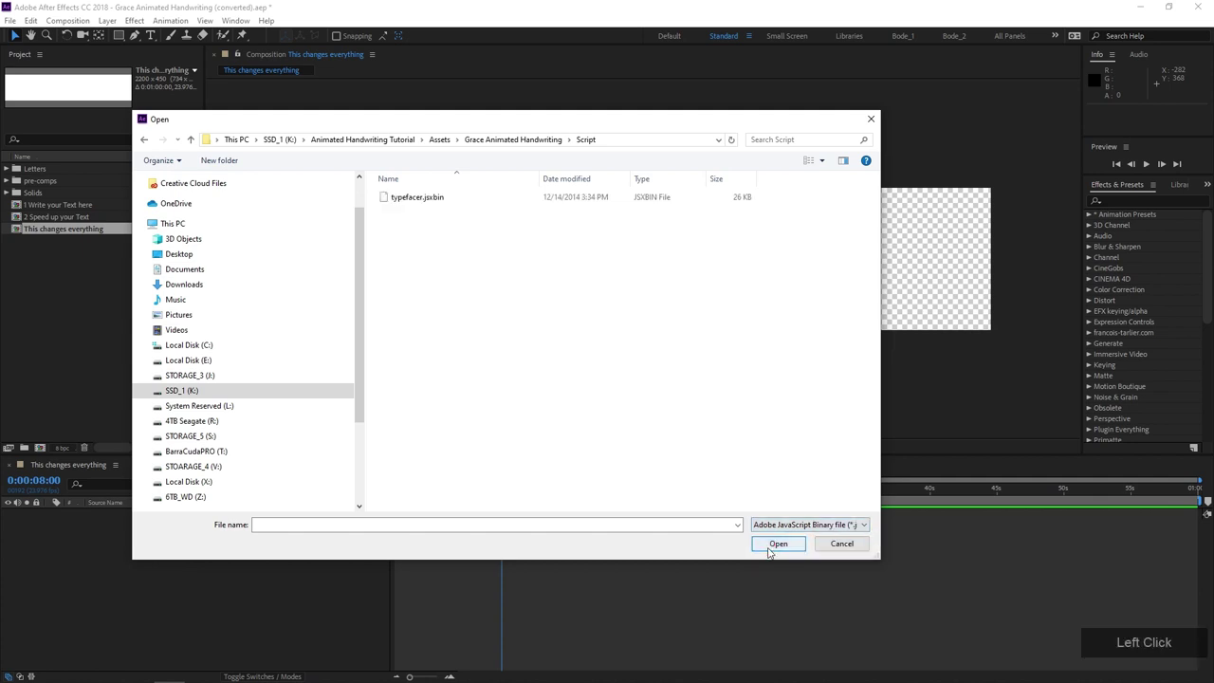
left_click(410, 201)
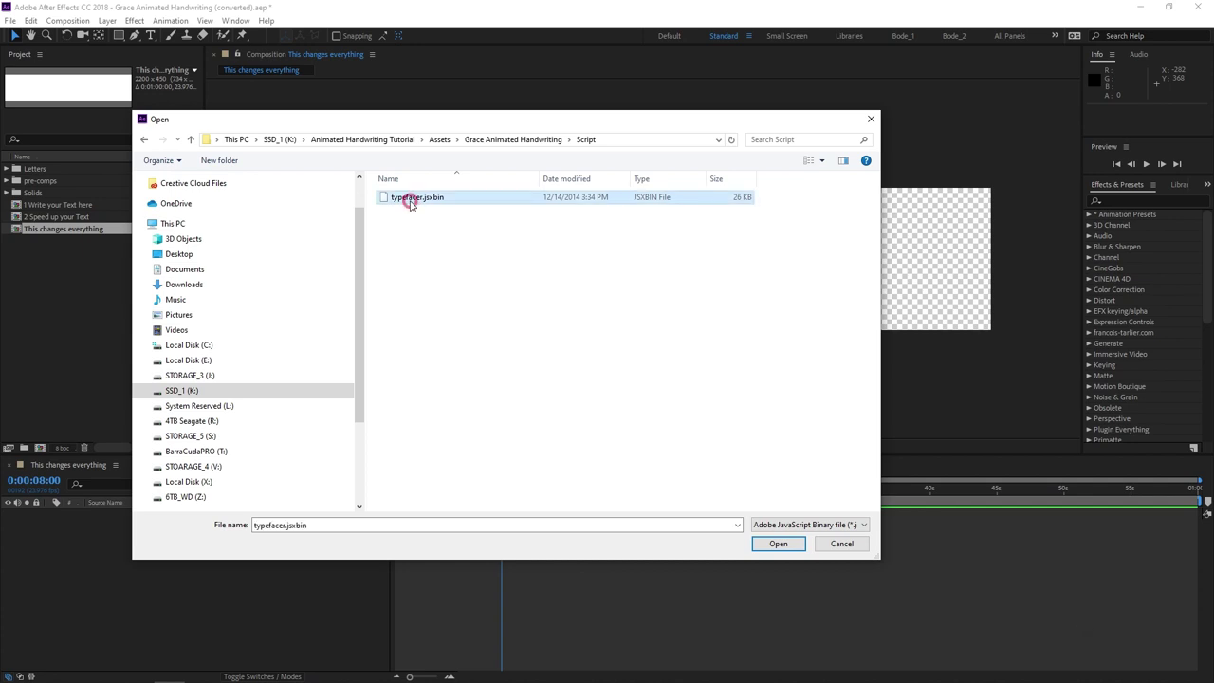
left_click(778, 546)
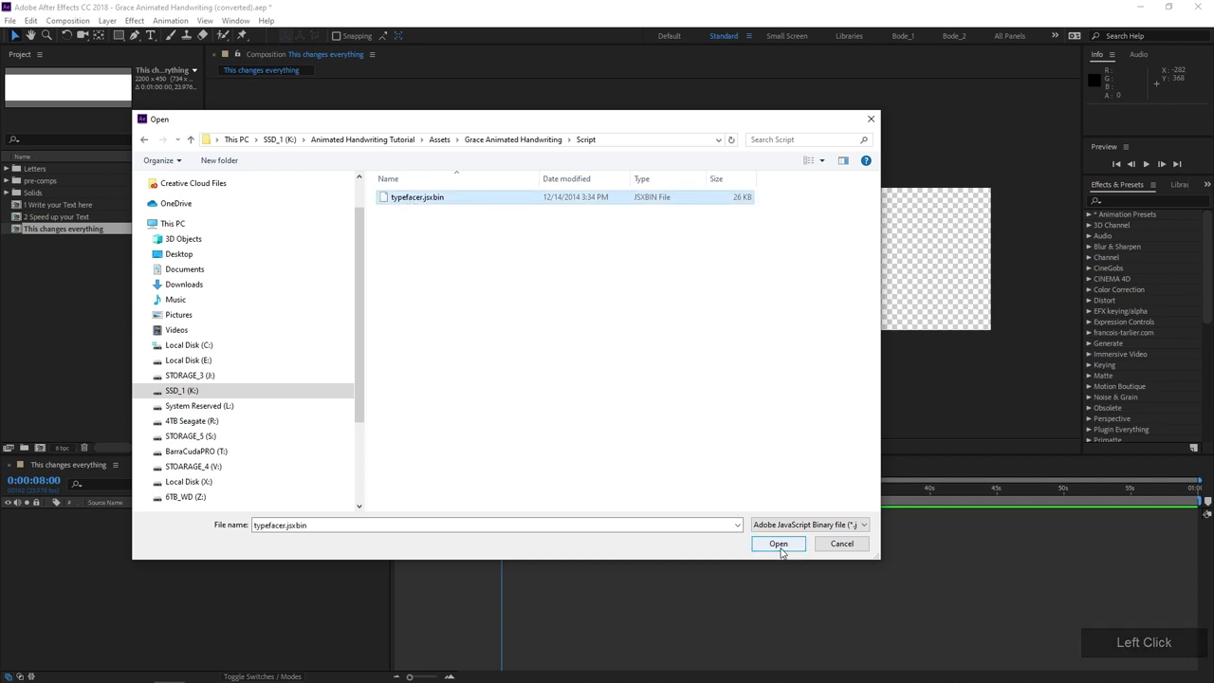
- Generate the handwritten text "This changes everything..." in the composition with the Typefacer script, keeping Sequence layers enabled
left_click_drag(278, 124, 291, 100)
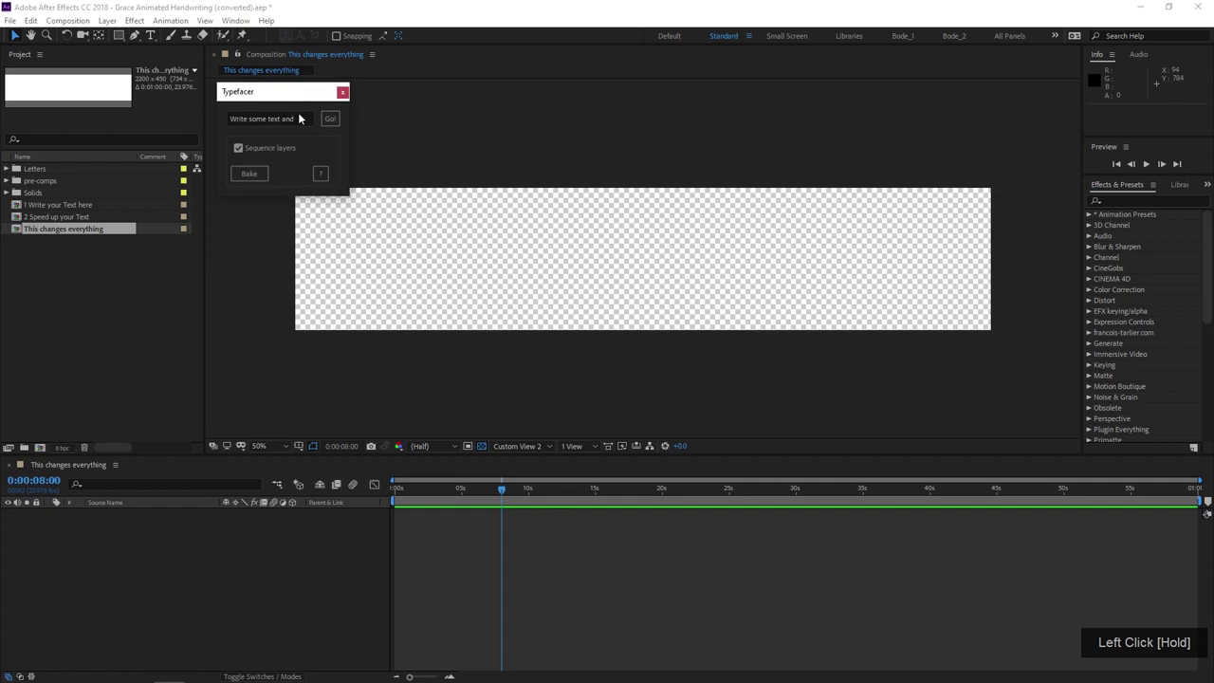
left_click(298, 119)
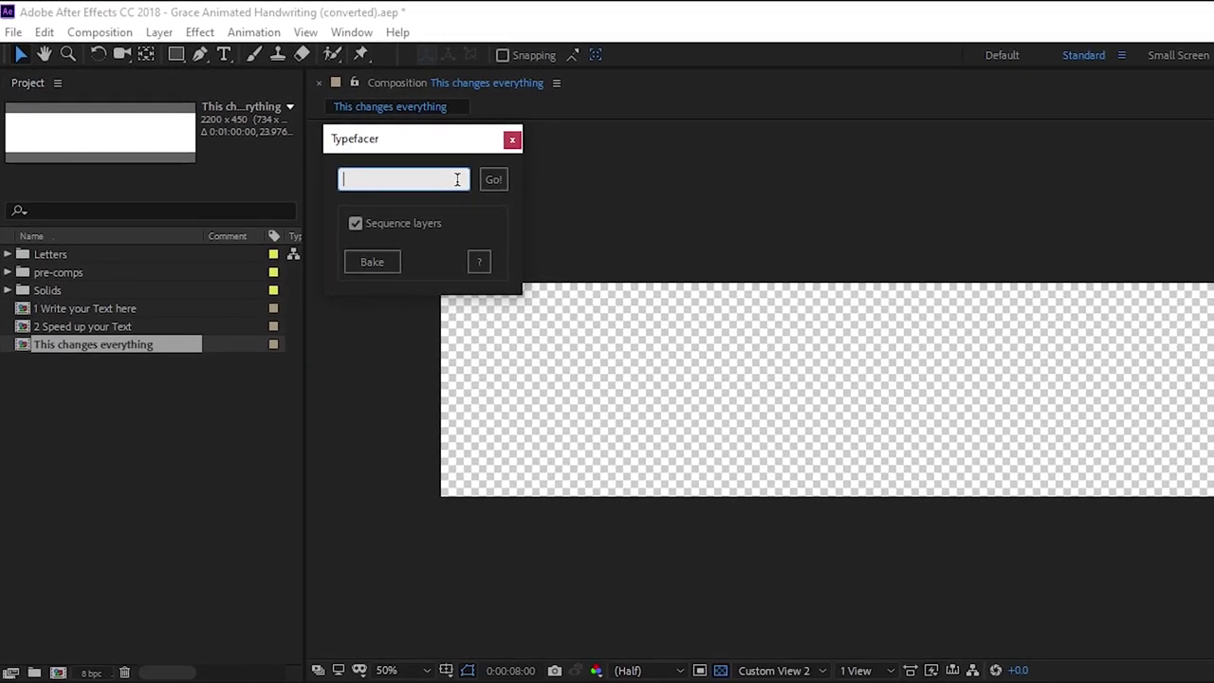
type("This changes everything...")
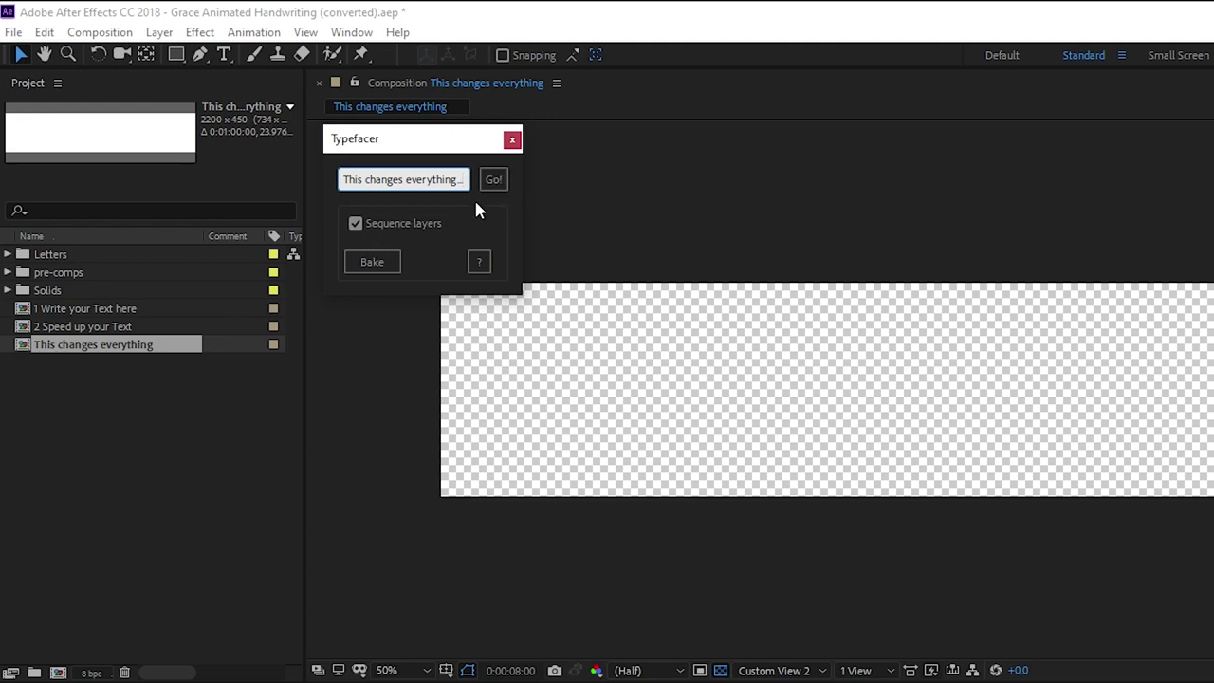
left_click(493, 180)
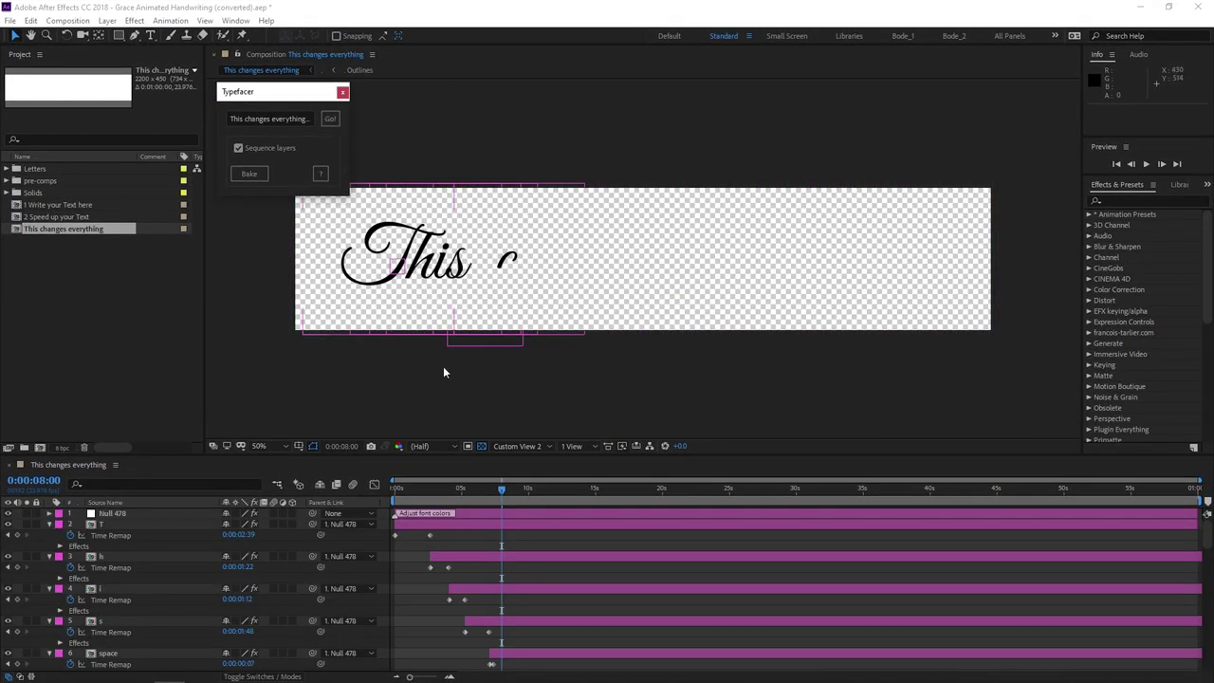
- Preview the handwriting animation from the start and move the current time to 0:00:36:19
mouse_move(503, 496)
left_mouse_down()
mouse_move(375, 505)
mouse_move(420, 500)
mouse_move(387, 498)
left_mouse_up()
key("space")
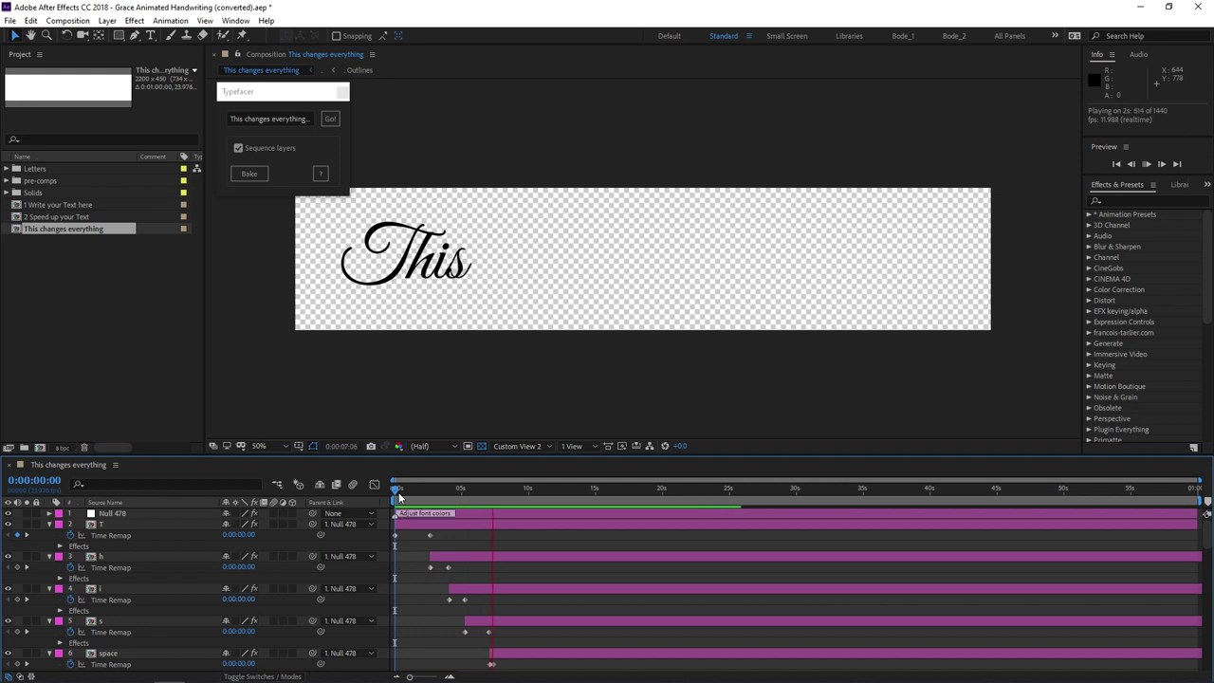
key("space")
left_click_drag(512, 492, 886, 550)
- Close the Typefacer window and collapse the keyframed properties of all layers in the composition
left_click_drag(303, 109, 306, 107)
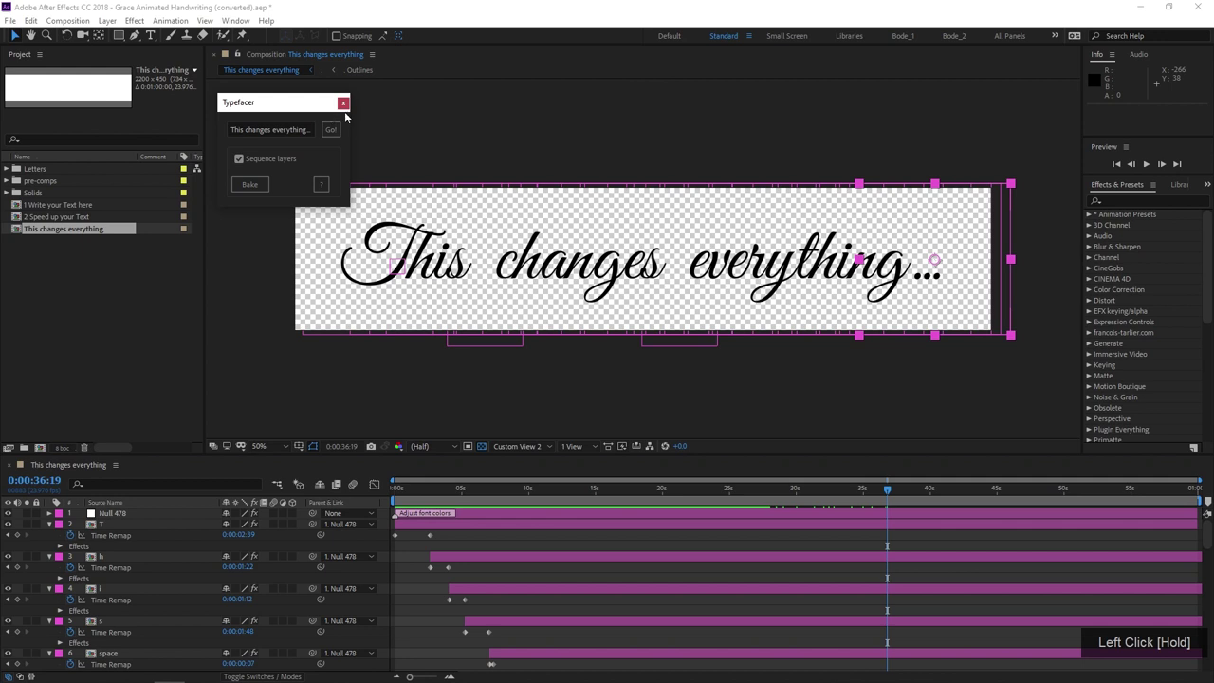
left_click(344, 104)
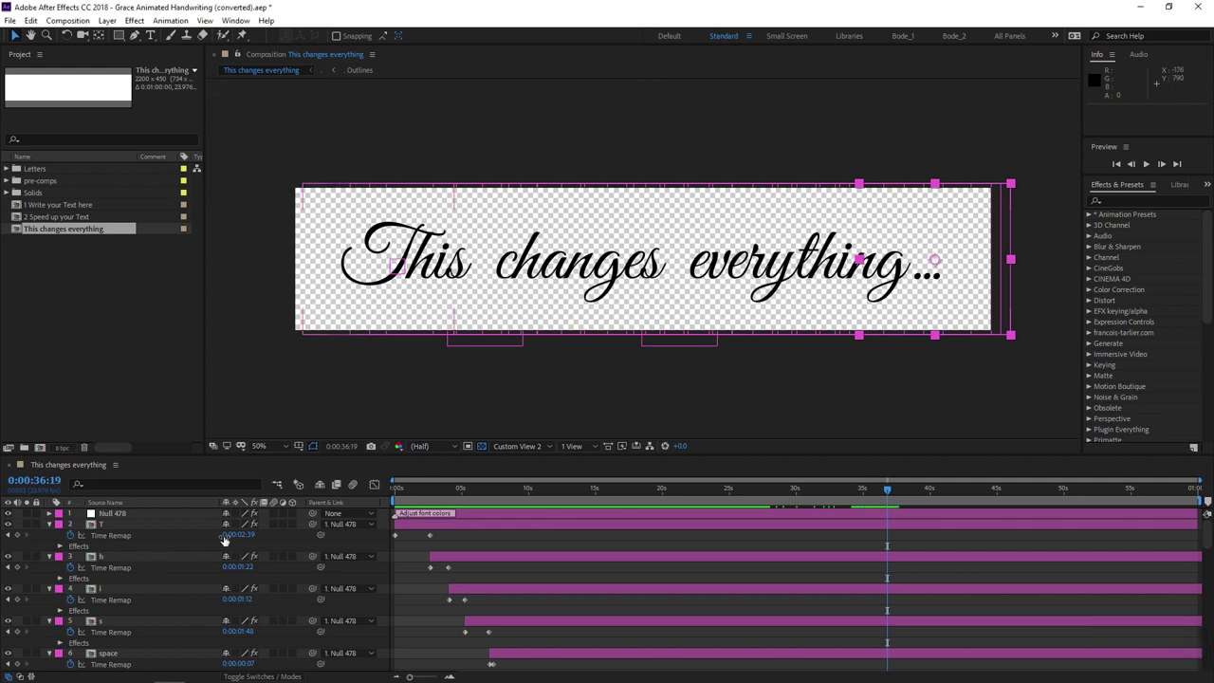
left_click(481, 540)
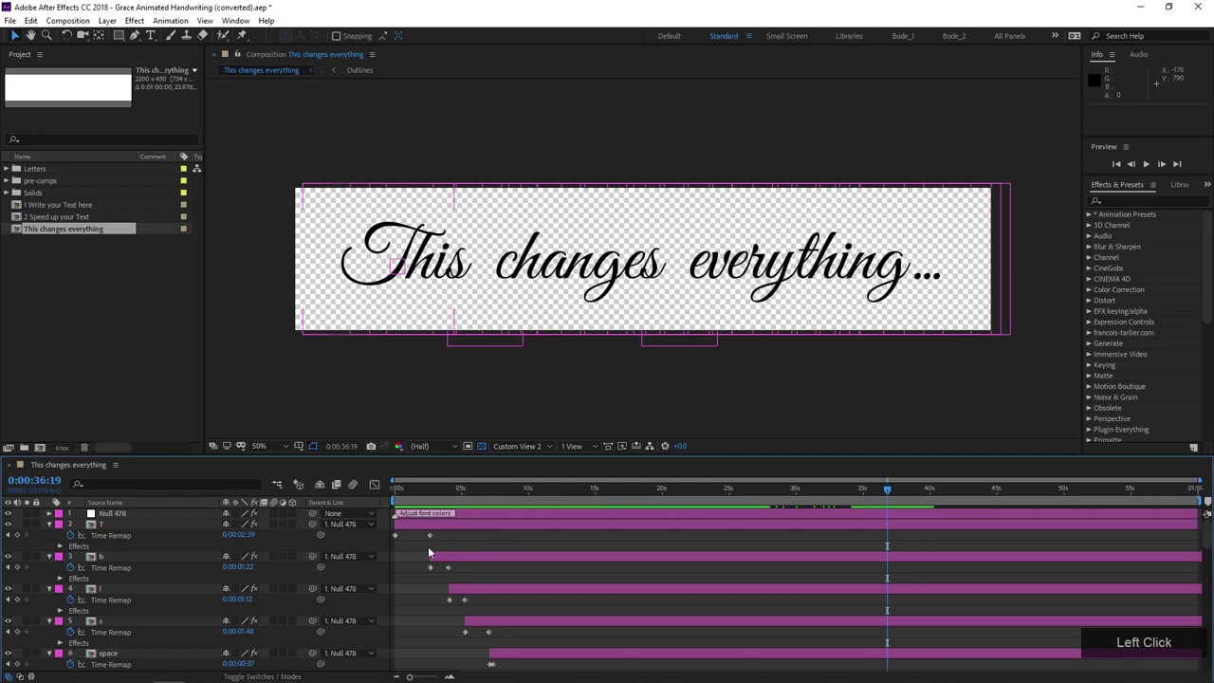
left_click(138, 535)
key("ctrl+a")
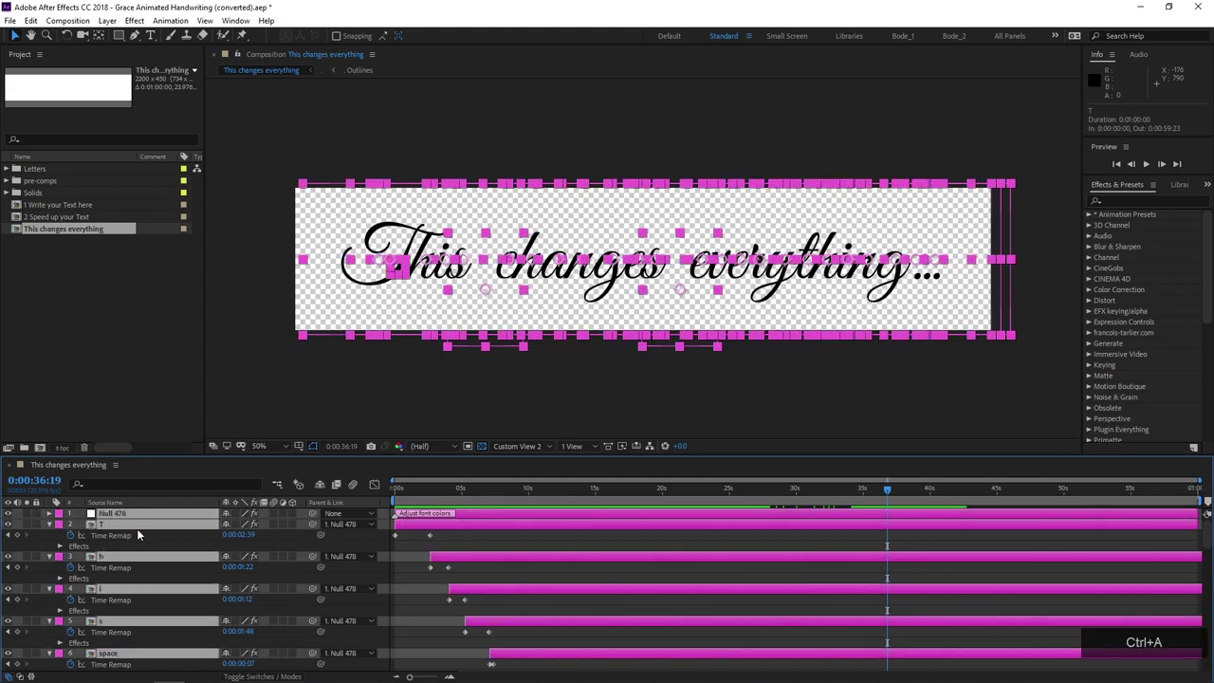
key("u")
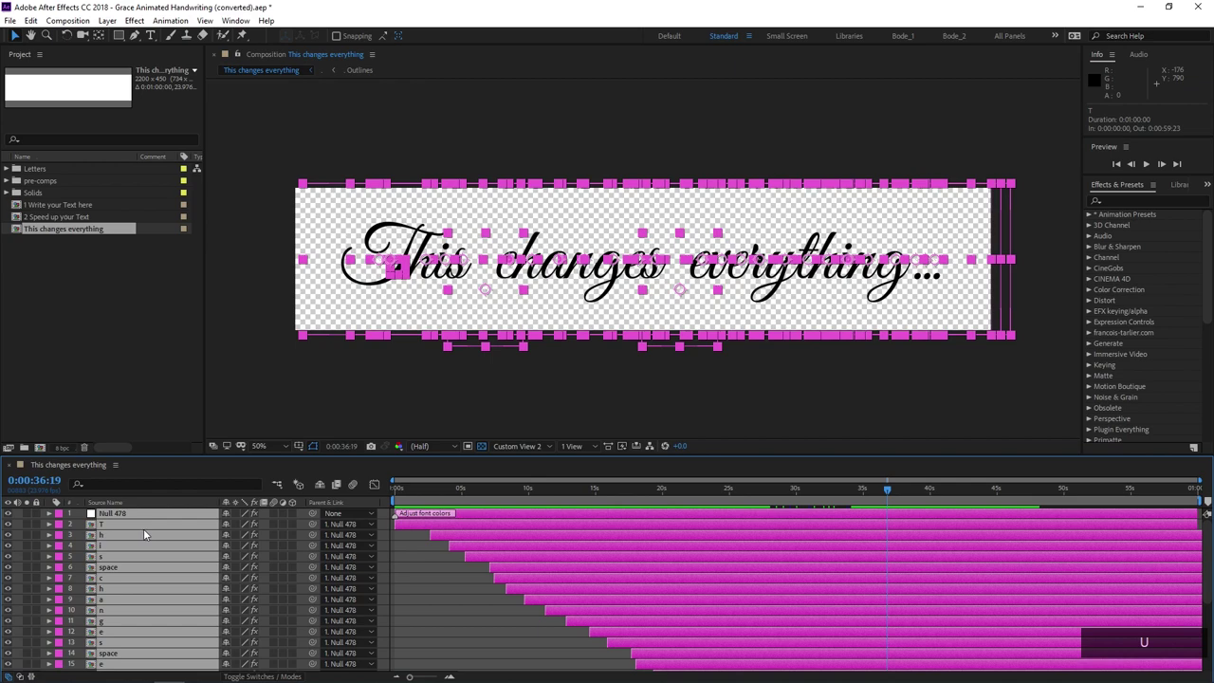
left_click(455, 580)
- Look through the stack of letter layers and scrub the animation, ending at 0:00:34:06
scroll(462, 585, "down", 4)
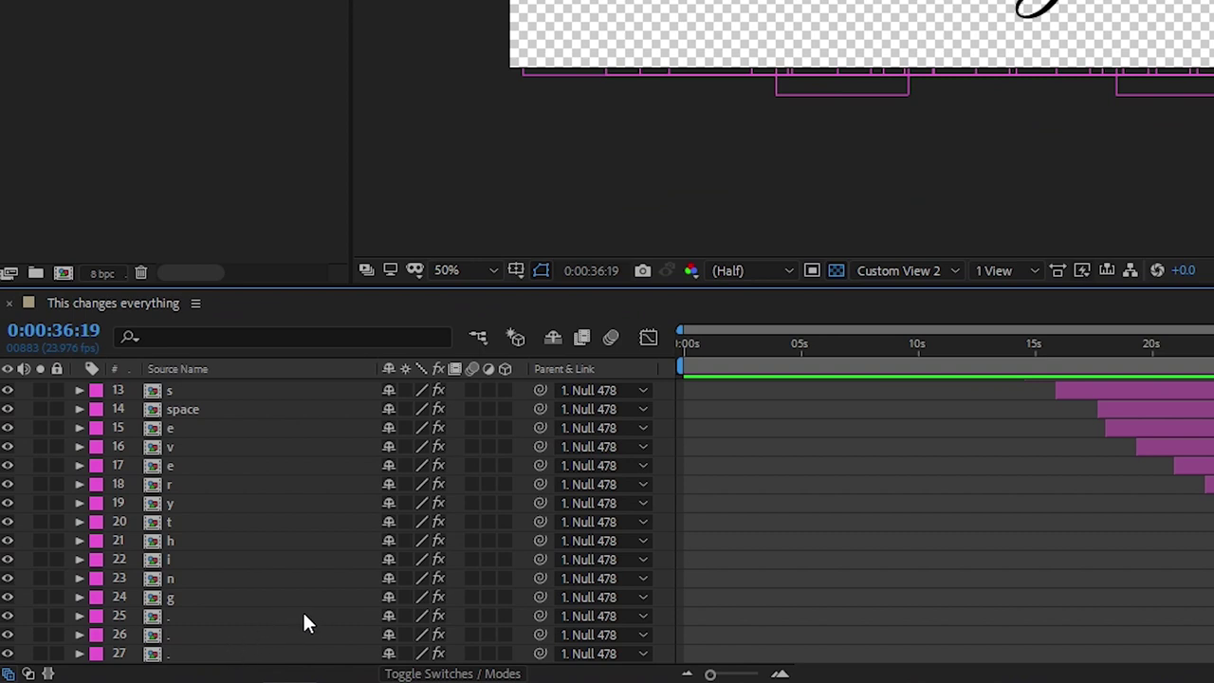
key("ctrl+a")
scroll(303, 610, "up", 4)
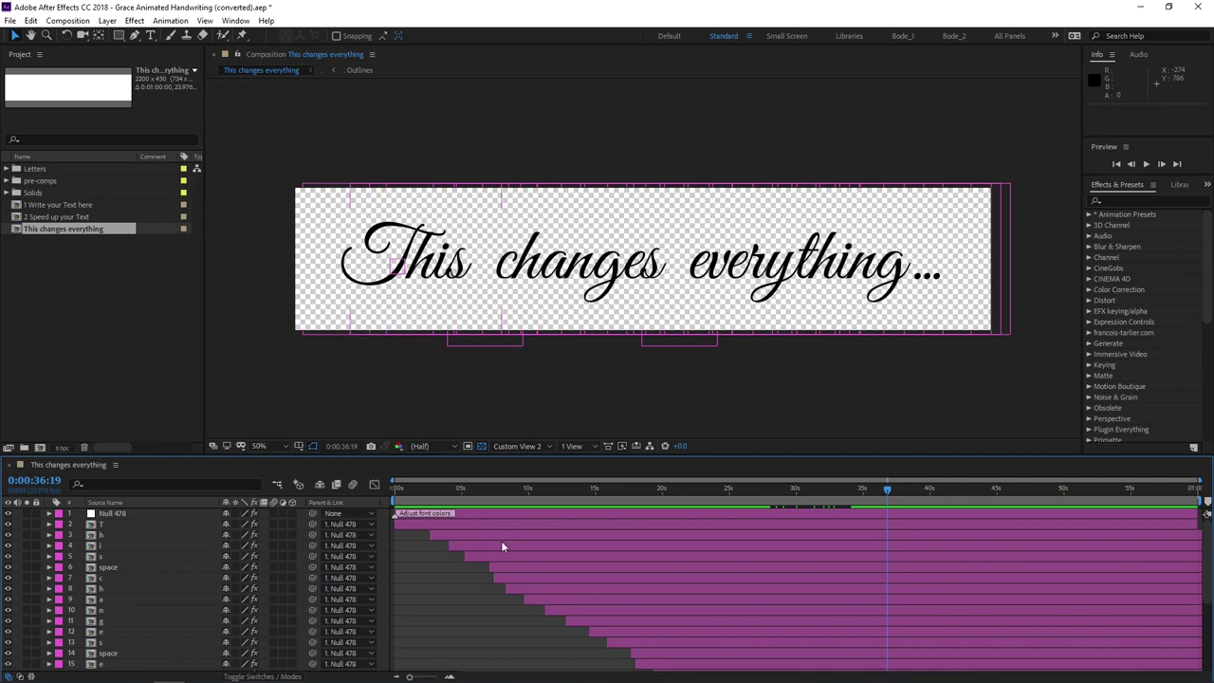
left_click(478, 489)
left_click_drag(477, 489, 853, 538)
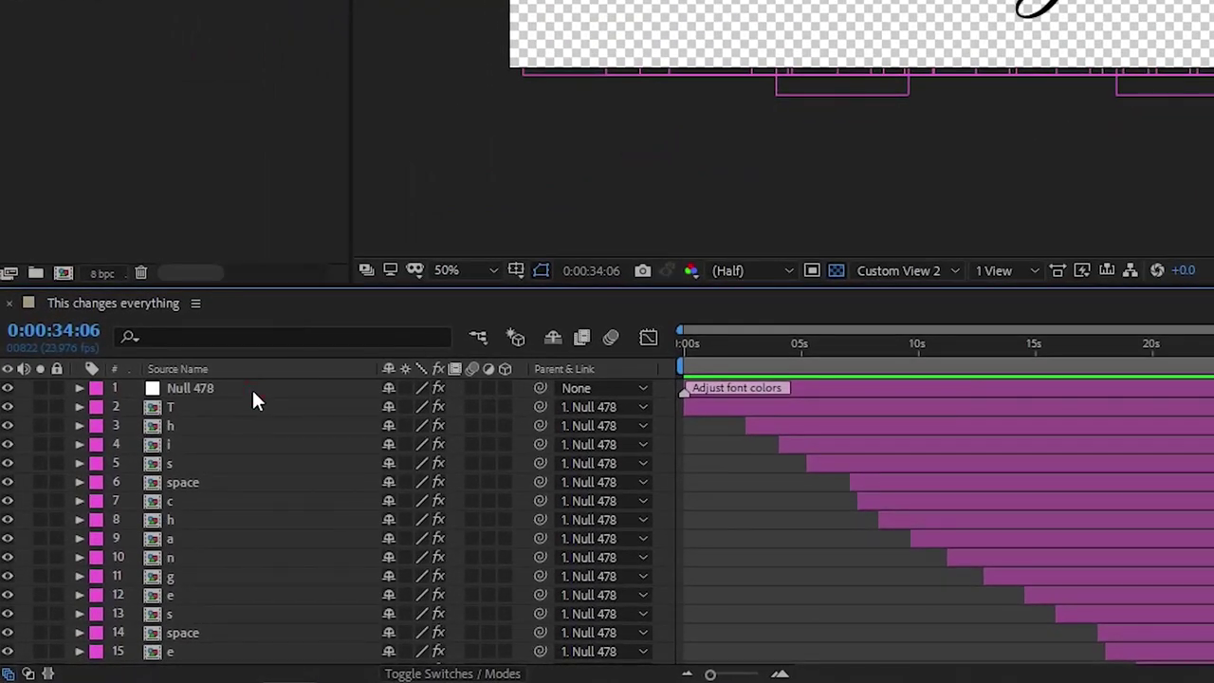
- Rename the parent null layer as Text Controller_1 and show its effect controls
left_click(252, 388)
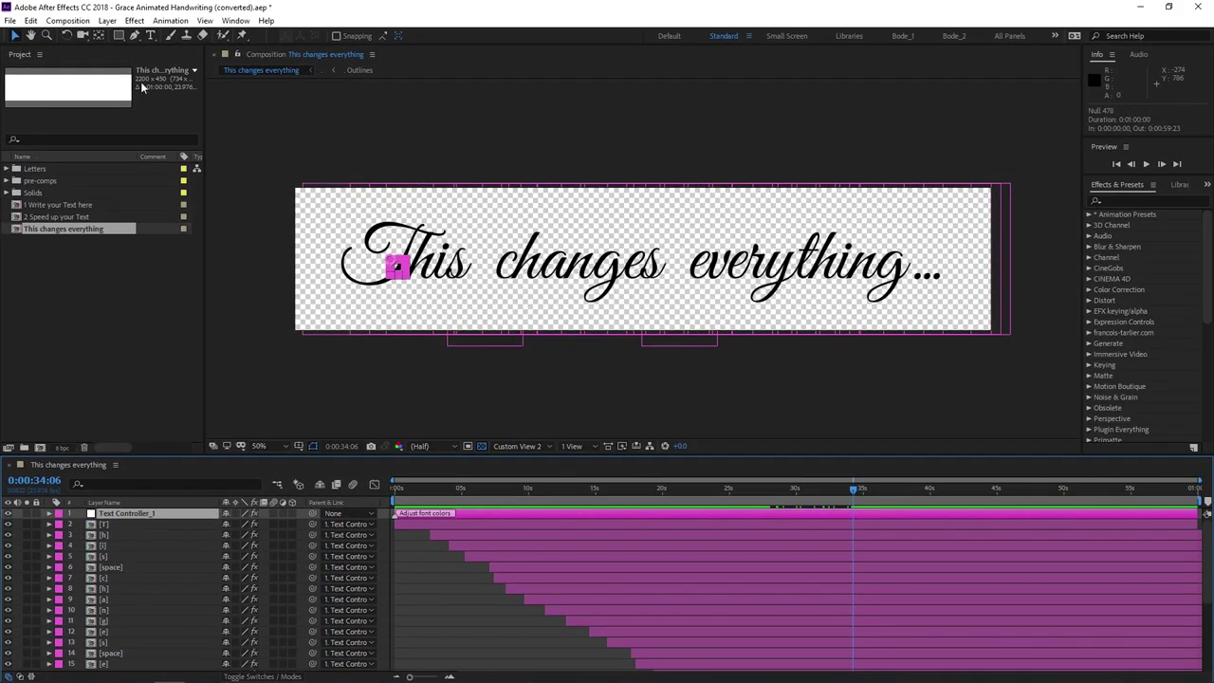
left_click(236, 21)
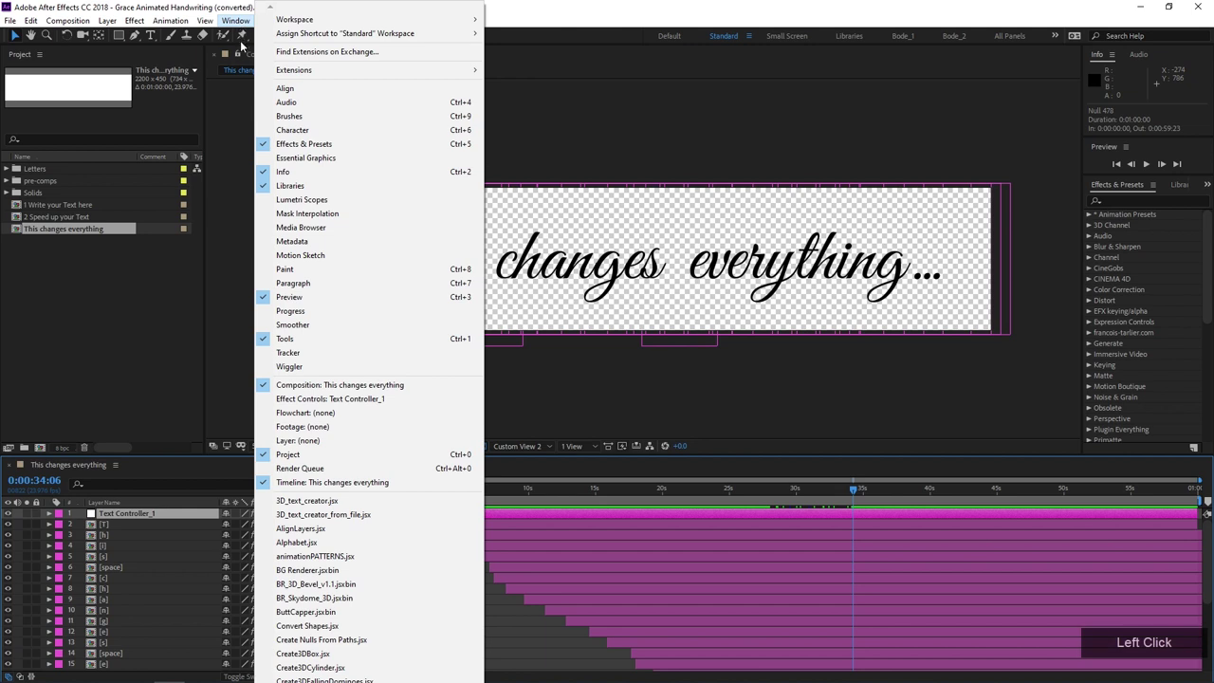
left_click(324, 399)
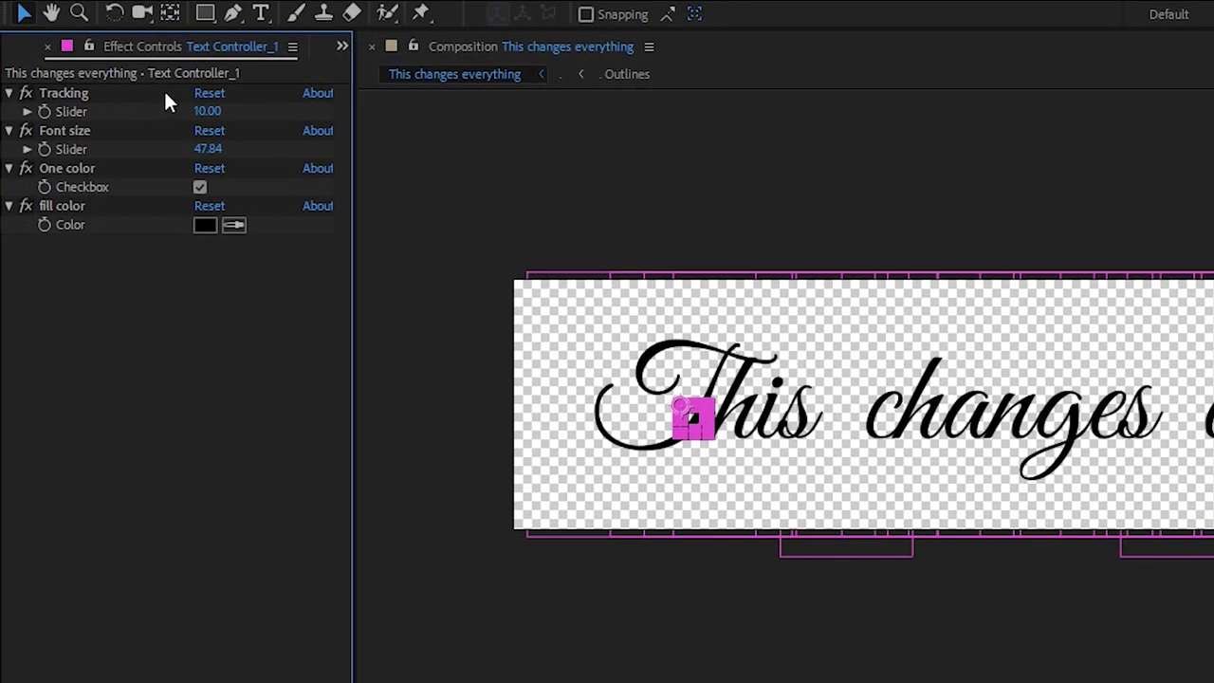
- Try a Tracking value of 37 on Text Controller_1 and undo the change
scroll(991, 466, "up", 3)
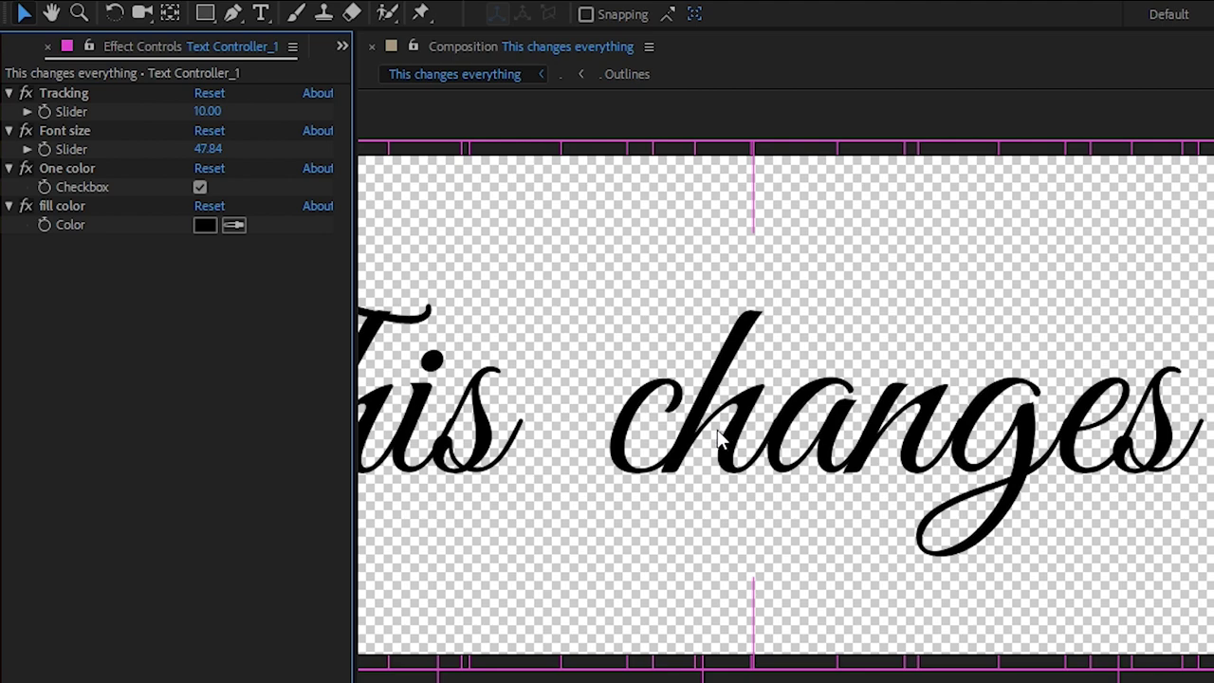
left_click_drag(991, 466, 1100, 481)
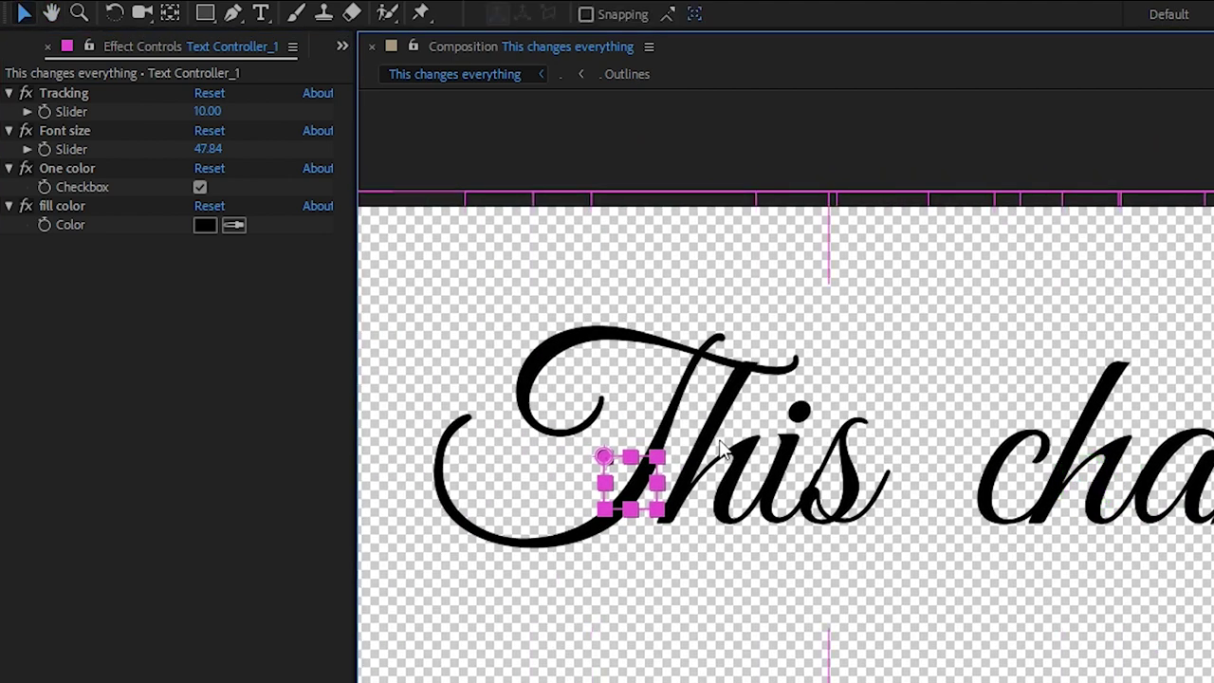
left_click_drag(198, 113, 233, 116)
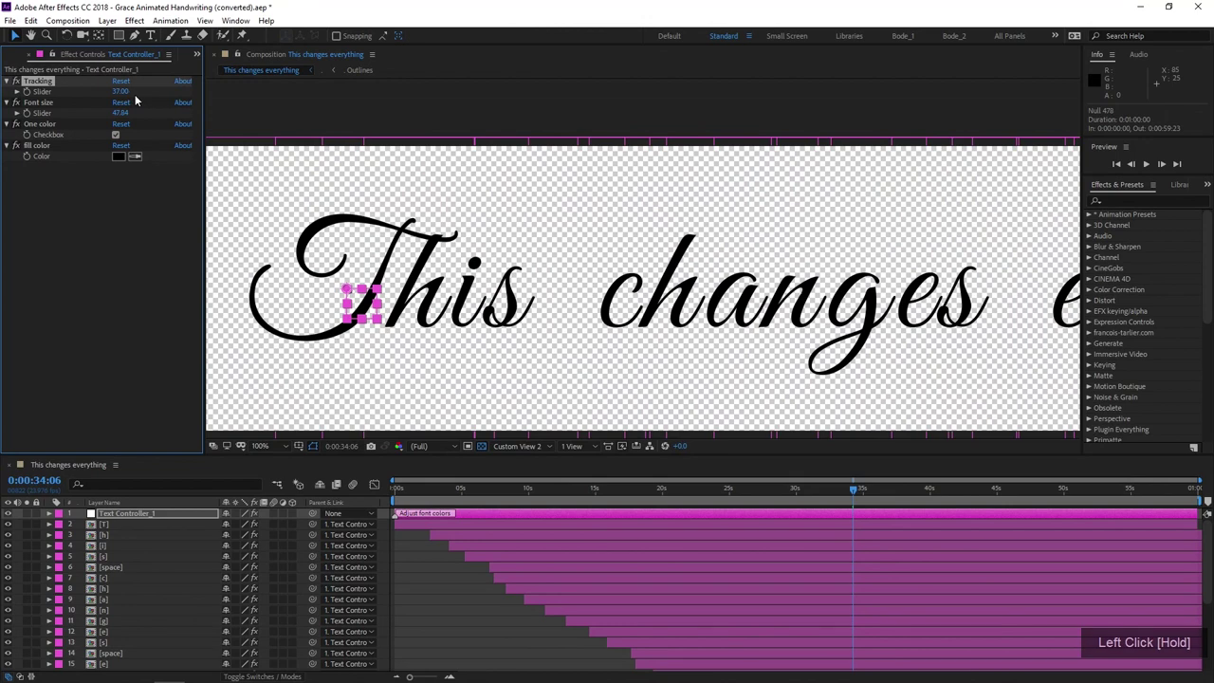
key("ctrl+z")
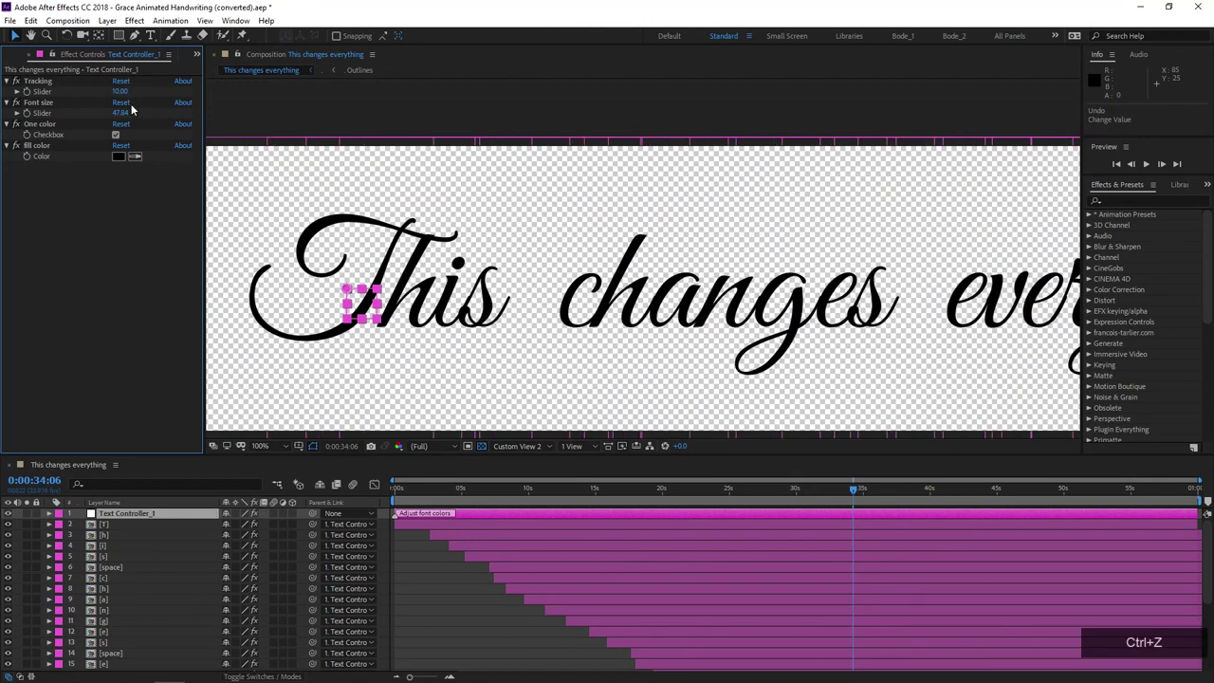
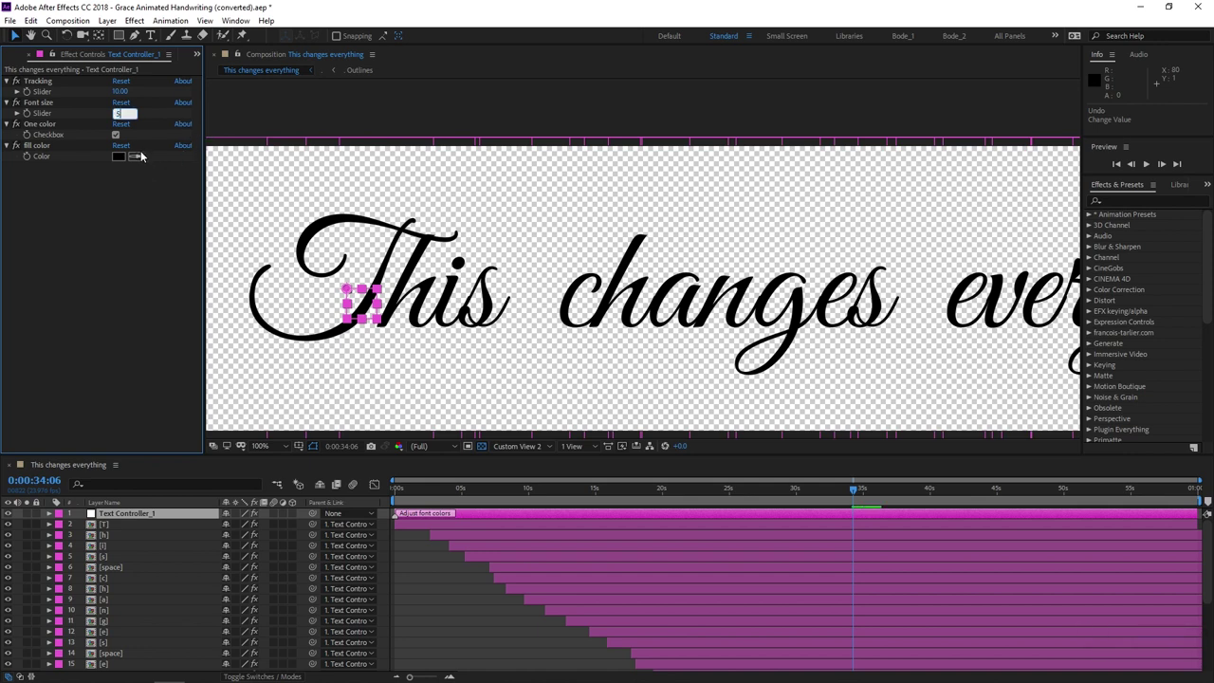
- Set the Font size of Text Controller_1 to 52 and move the controller horizontally to position 191, 225
key("KP_Enter")
scroll(575, 270, "down", 4)
scroll(574, 270, "up", 2)
left_click_drag(499, 276, 152, 161)
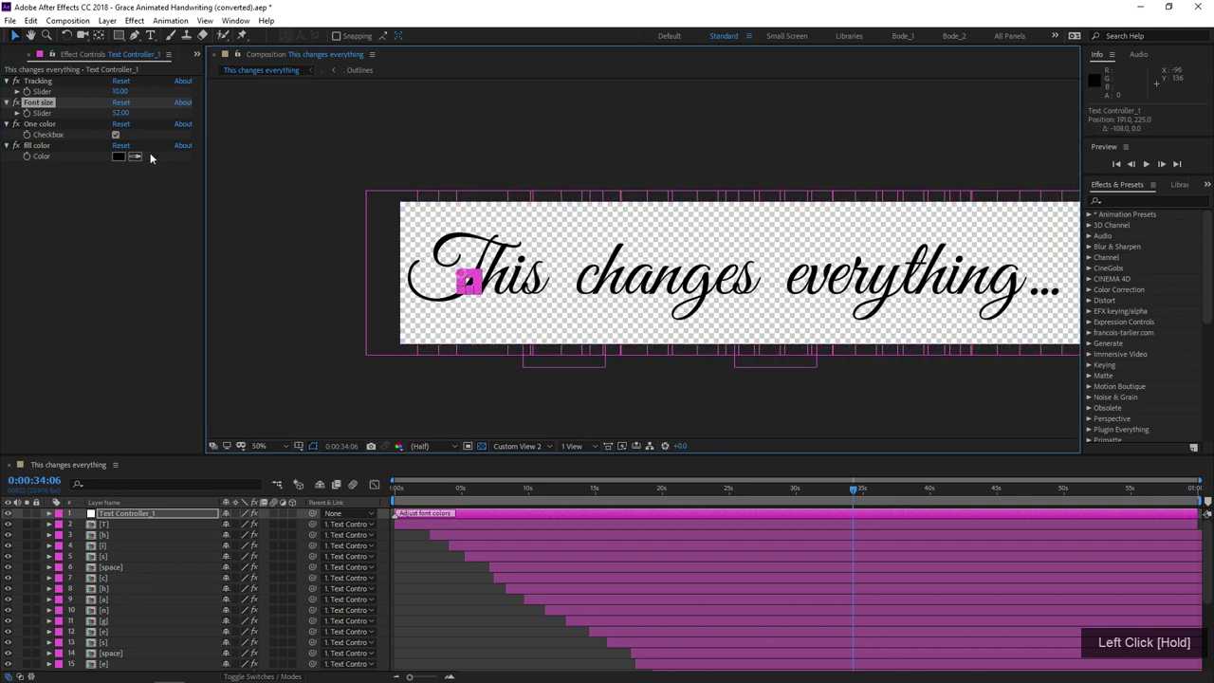
- Increase the Font size of Text Controller_1 further so the text just fills the composition's width
left_click_drag(125, 115, 152, 117)
scroll(654, 271, "down", 2)
middle_click(686, 312)
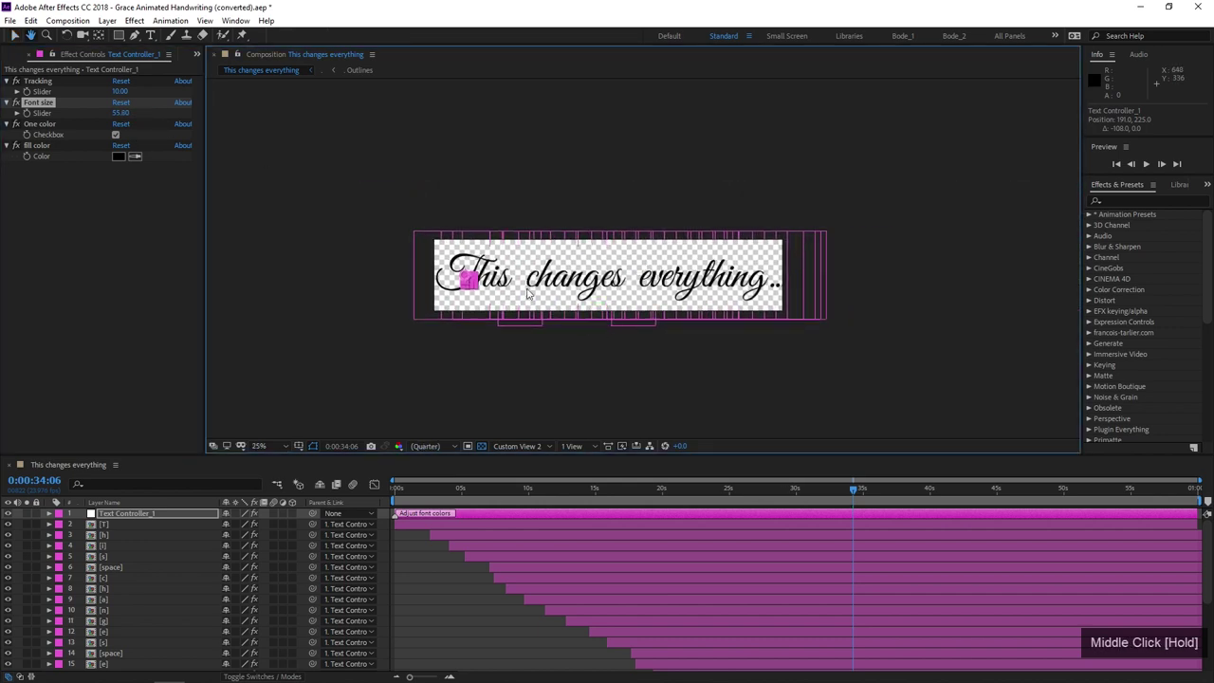
scroll(518, 286, "up", 2)
left_click_drag(125, 114, 124, 114)
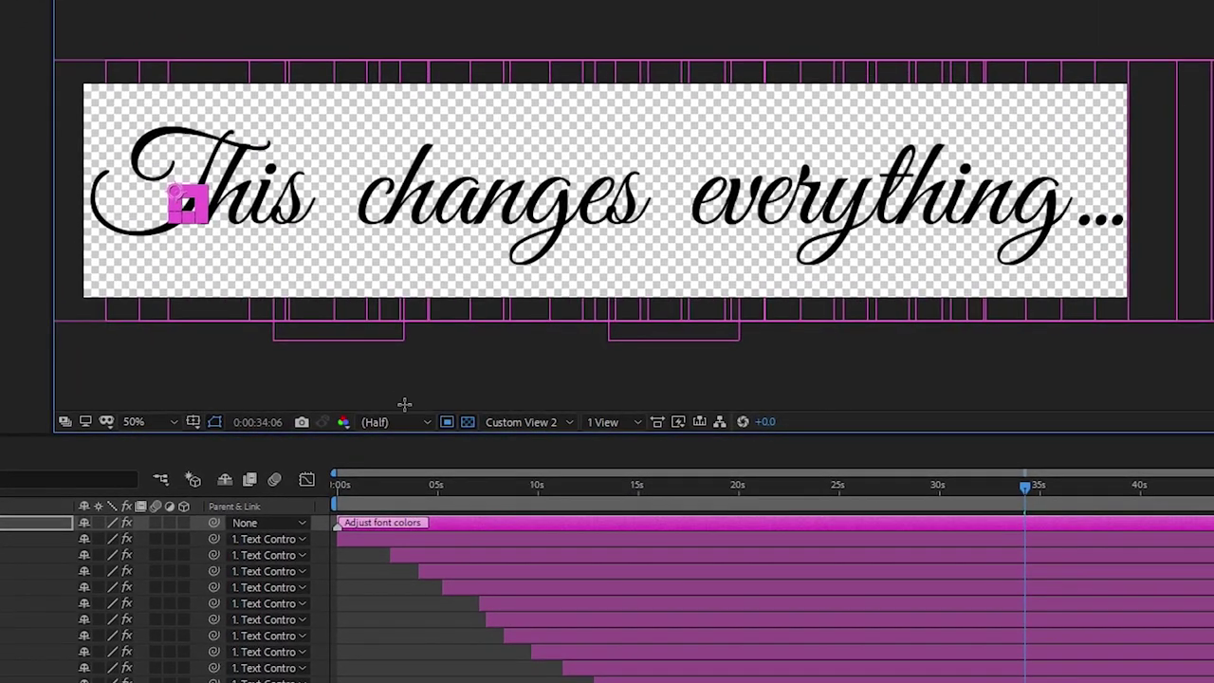
- Draw a region of interest across the composition's full width around the text, extending its lower edge past the letter descenders
left_click(447, 422)
left_click_drag(75, 249, 1206, 115)
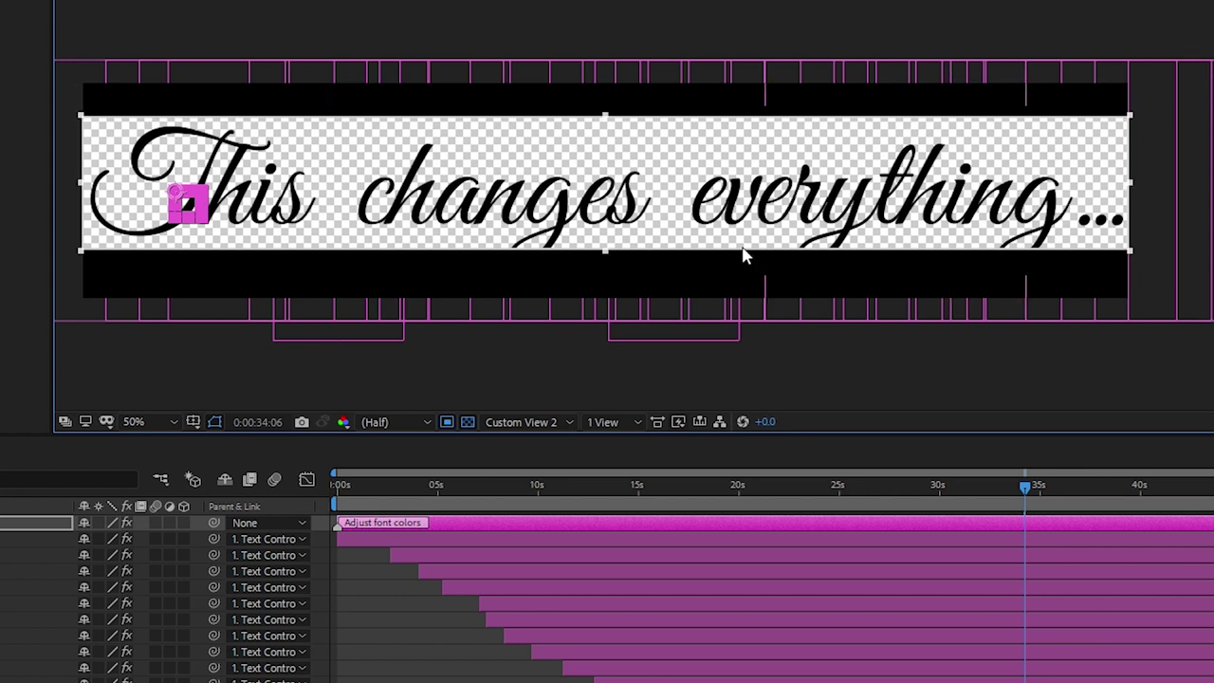
left_click_drag(605, 250, 607, 272)
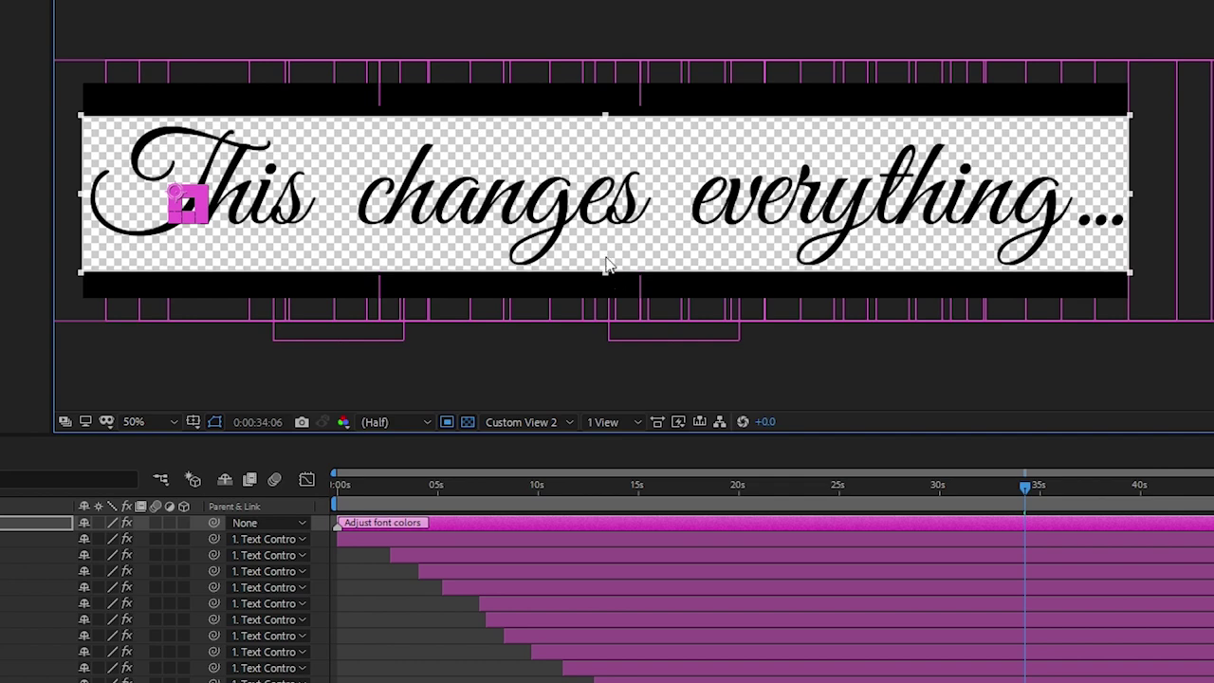
- Adjust the upper edge of the region of interest to fit the text and crop the composition to it
left_click_drag(607, 114, 608, 121)
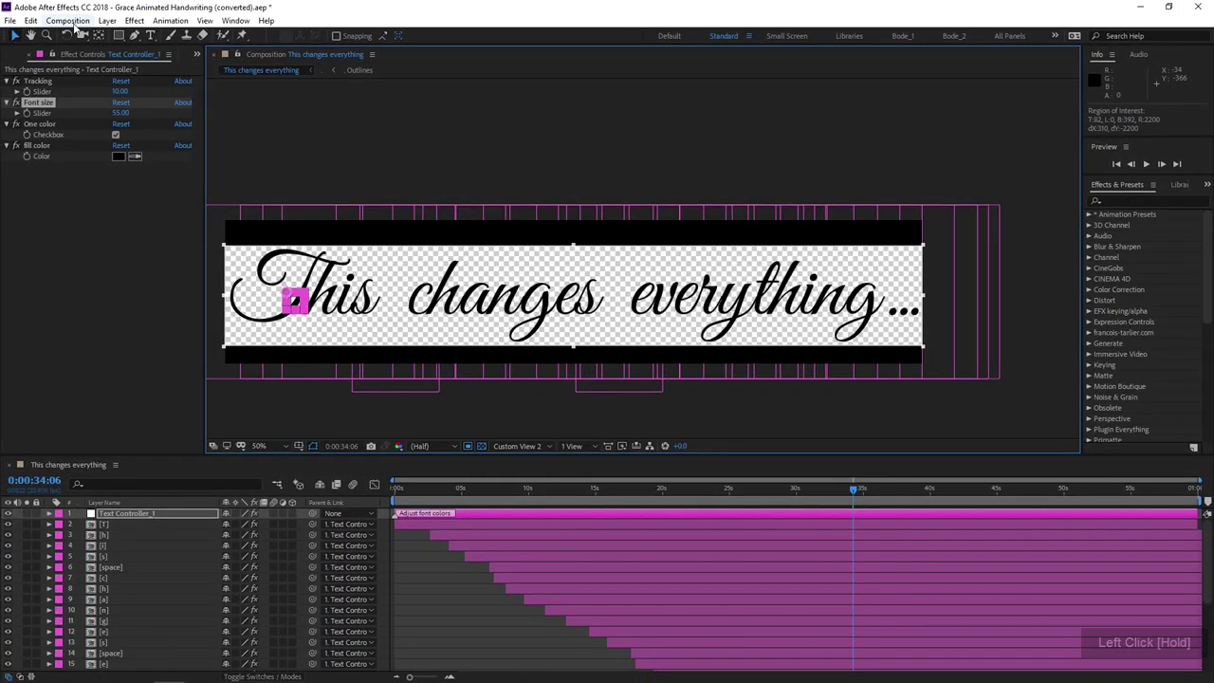
left_click(67, 21)
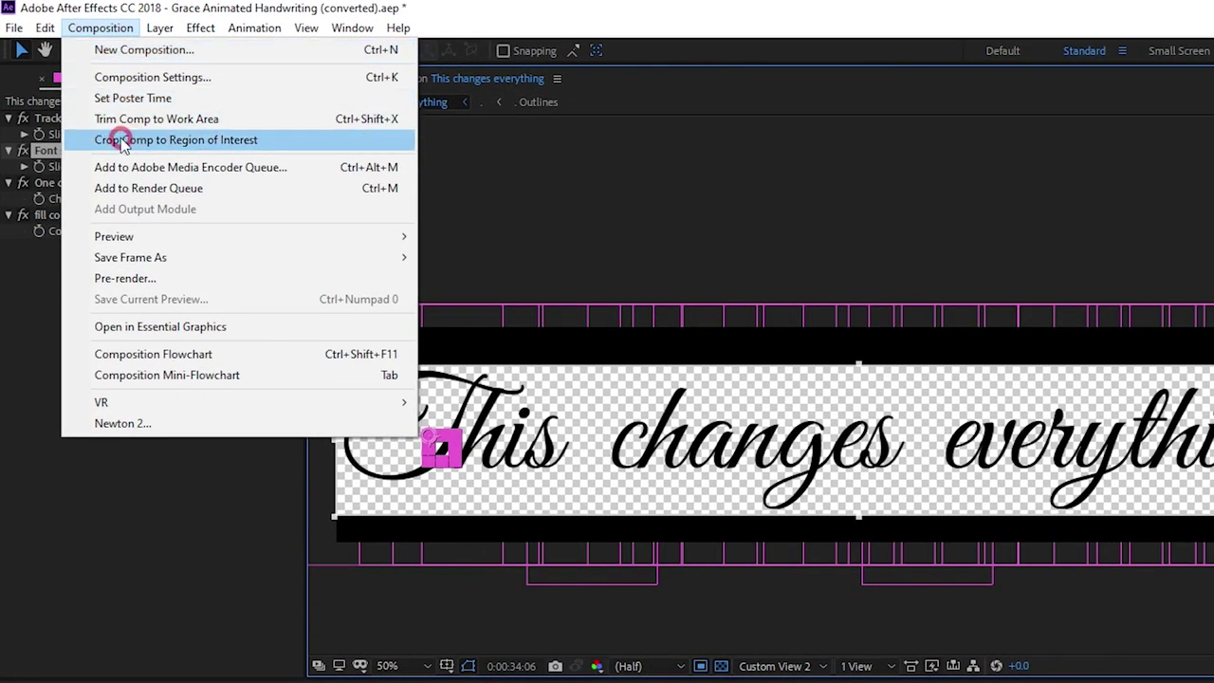
left_click(121, 140)
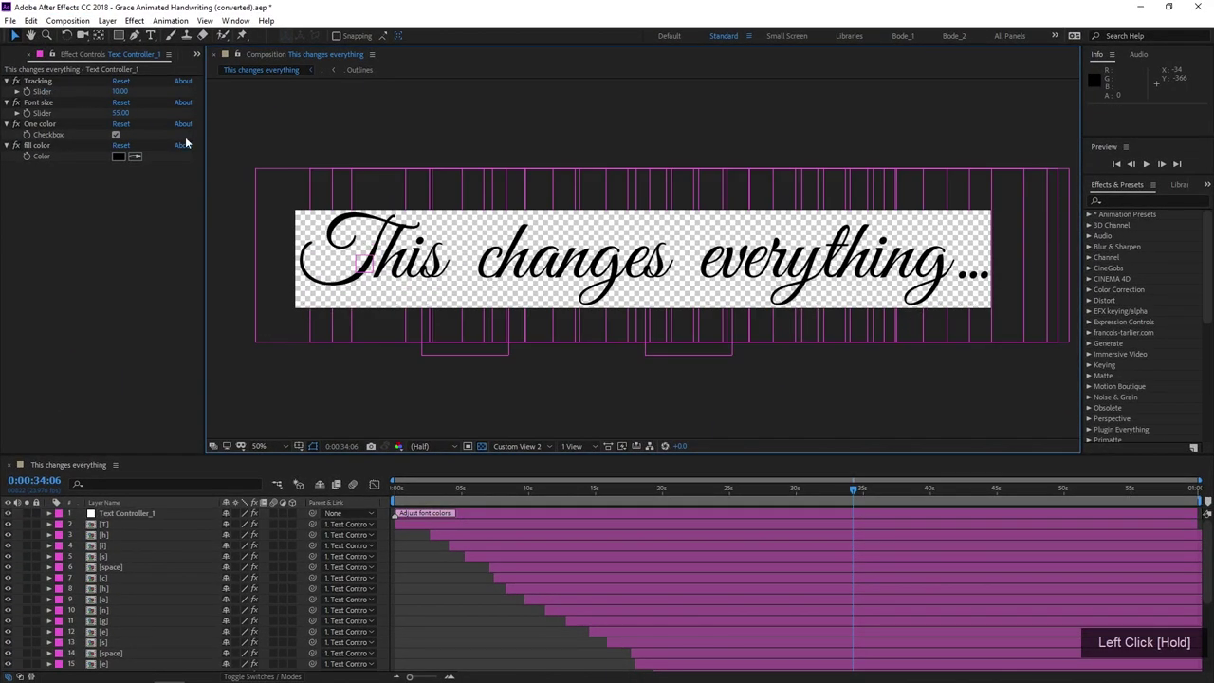
- Nudge the "s" layer of "This" left by two pixels to close its join with the preceding letter
left_click(455, 493)
left_click_drag(397, 493, 562, 505)
left_click_drag(751, 497, 903, 497)
scroll(605, 265, "up", 3)
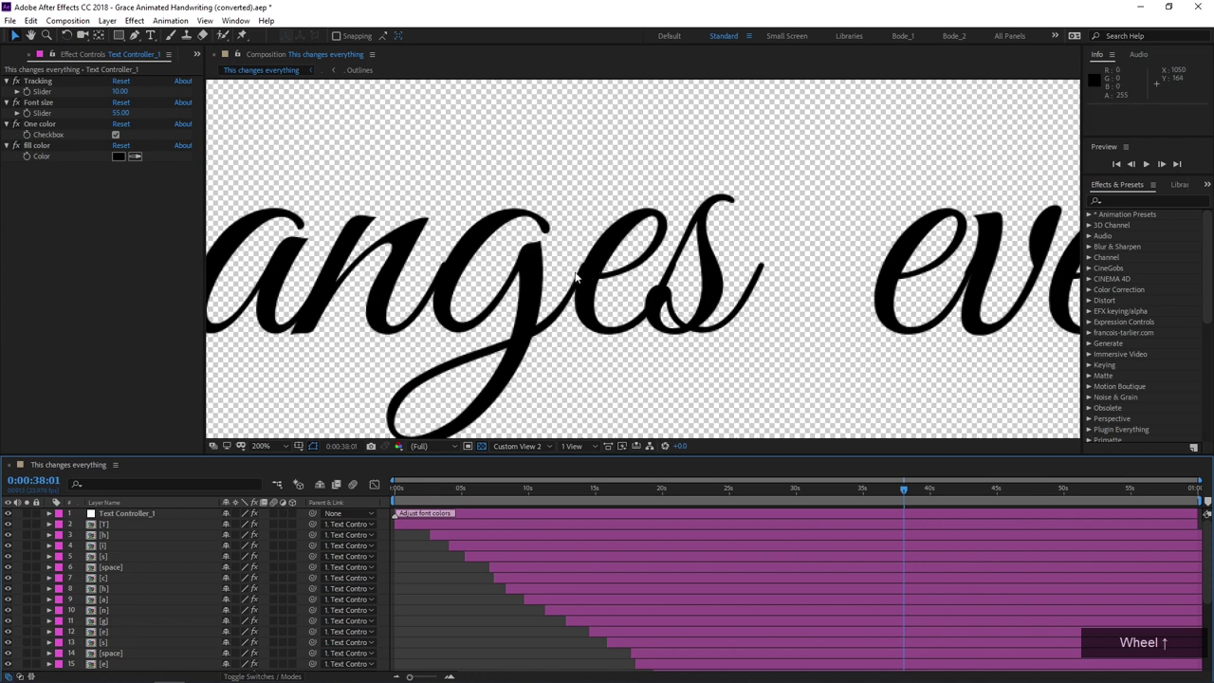
middle_click(567, 268)
left_click_drag(633, 270, 796, 275)
left_click_drag(284, 294, 740, 299)
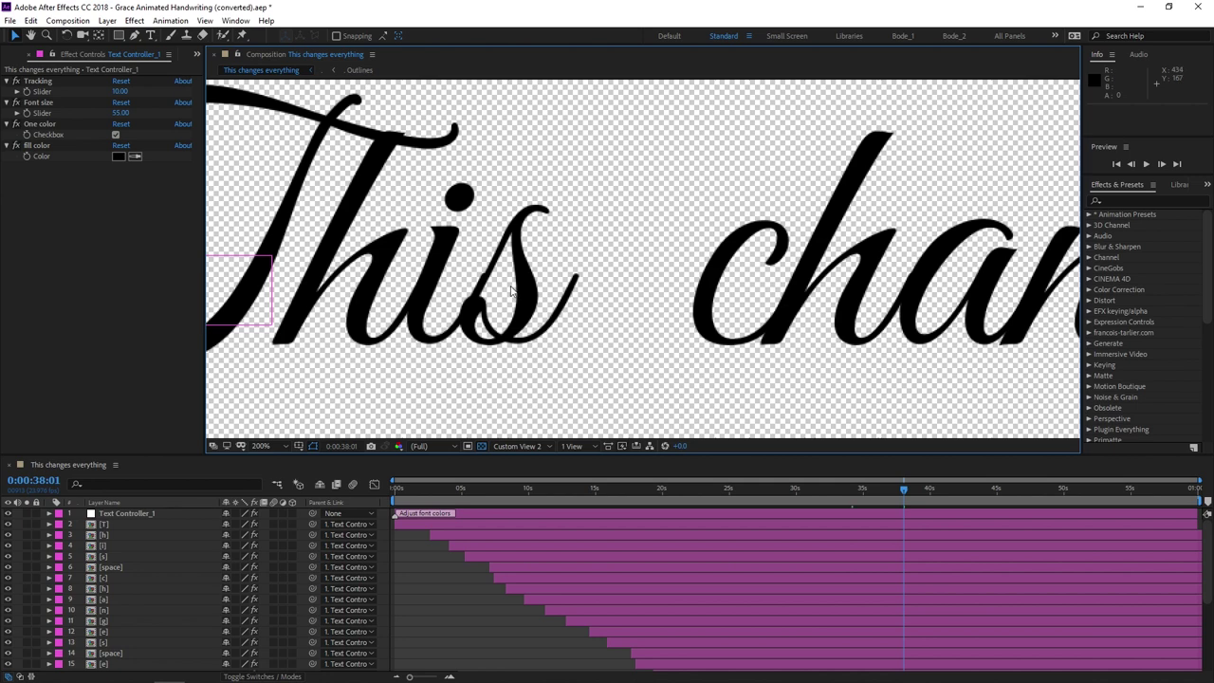
left_click(163, 552)
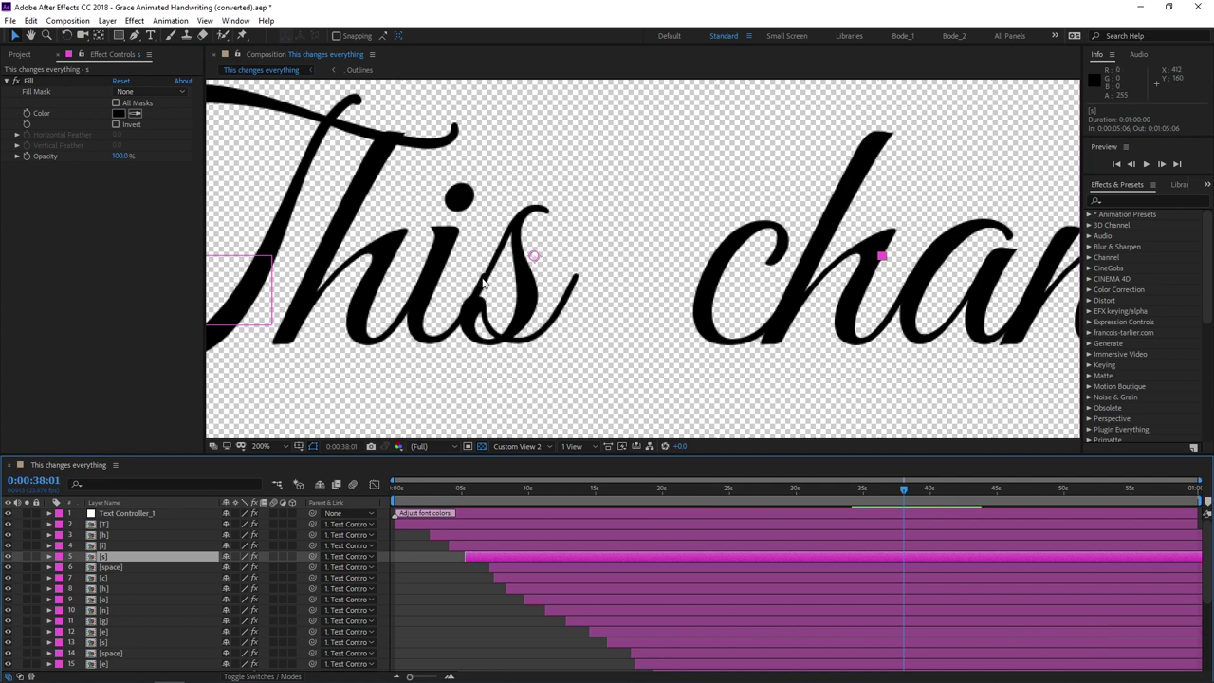
key("Left")
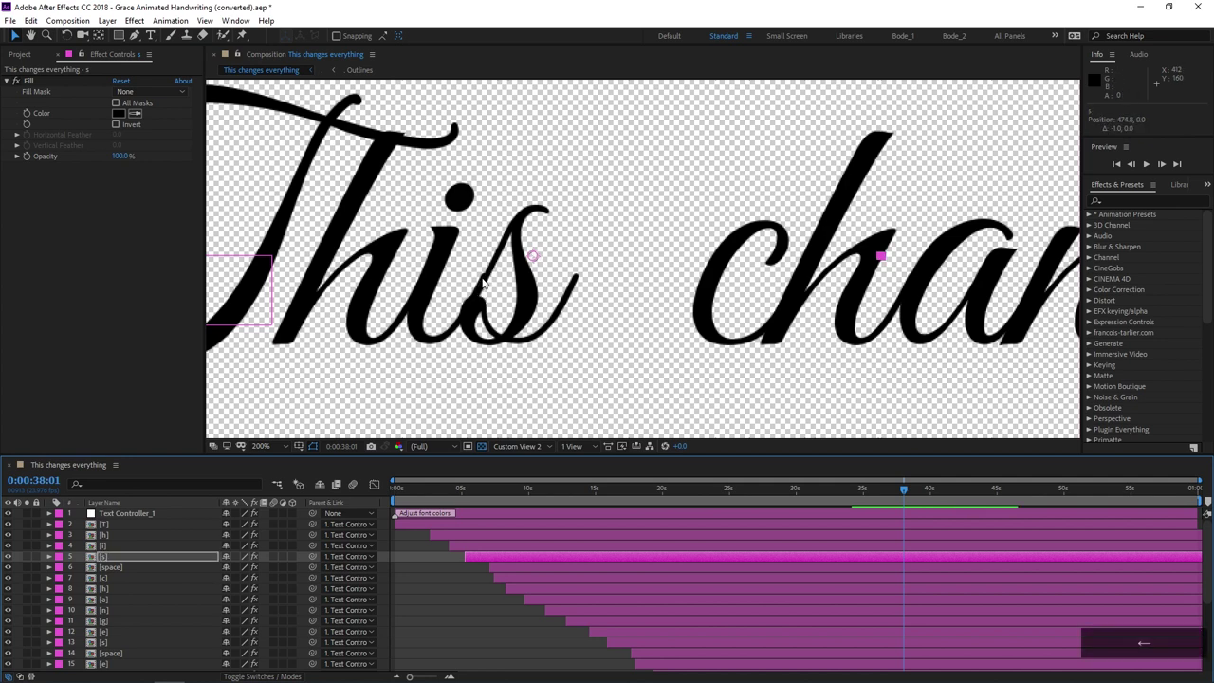
left_click(109, 556)
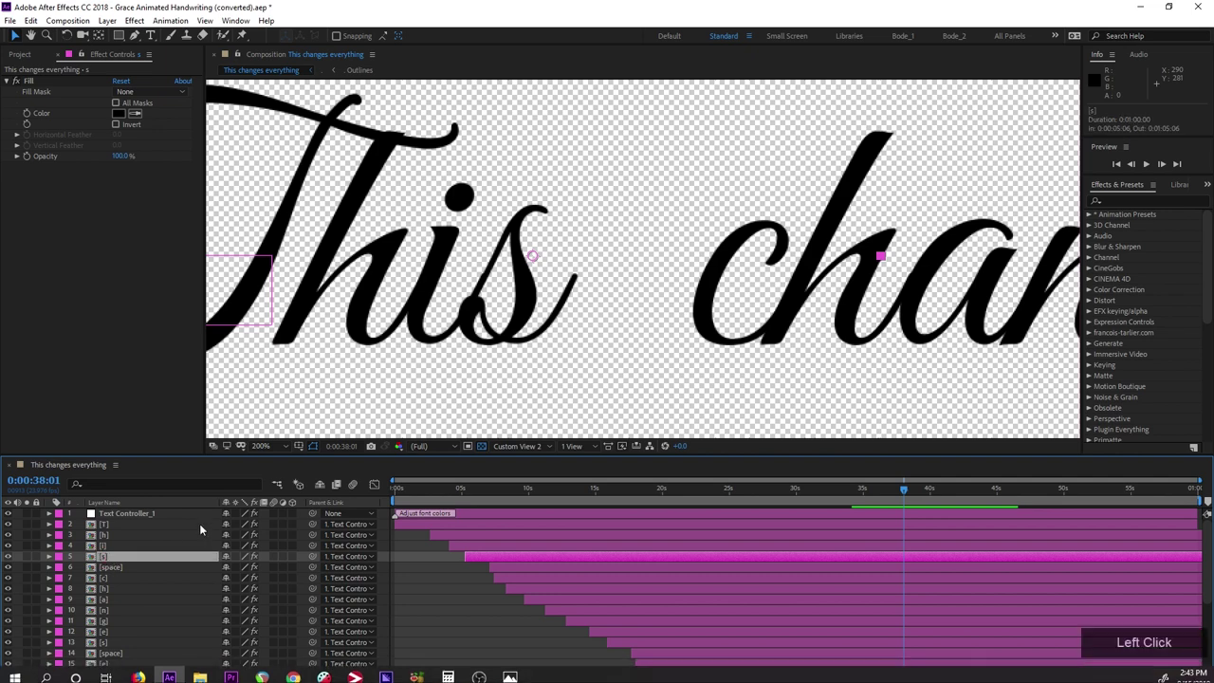
key("Left")
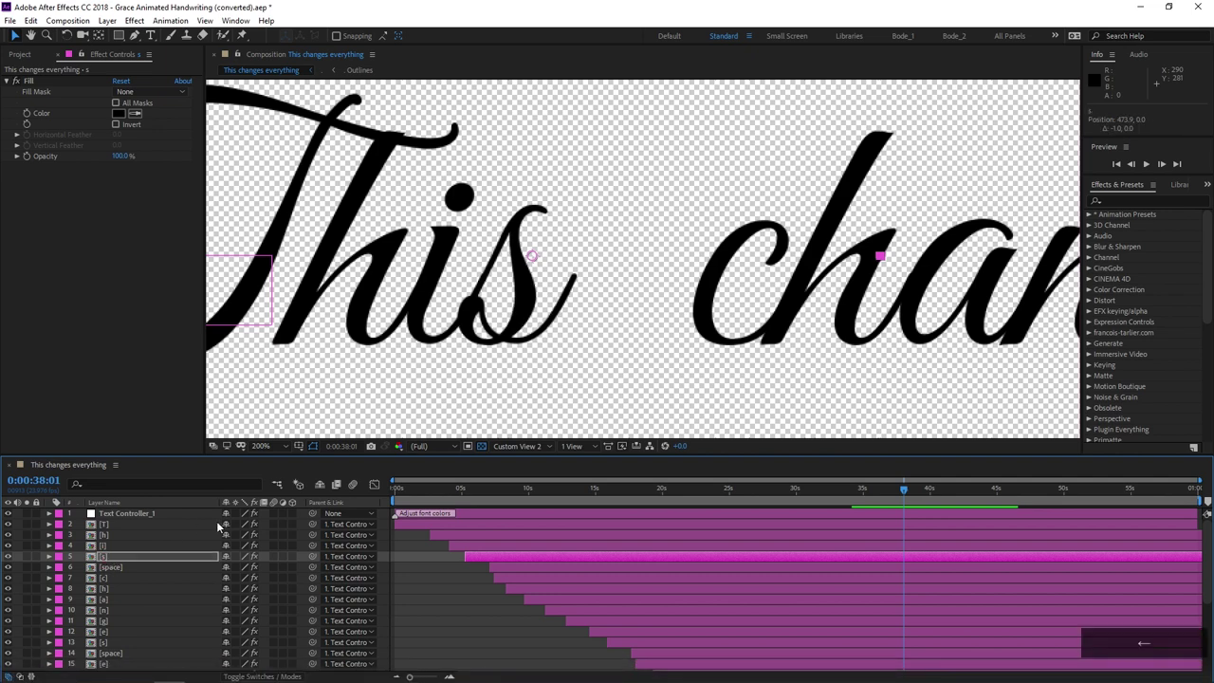
- Nudge the g, e and s layers of "changes" left, moving the e and s one step further than the g
left_click_drag(911, 354, 599, 348)
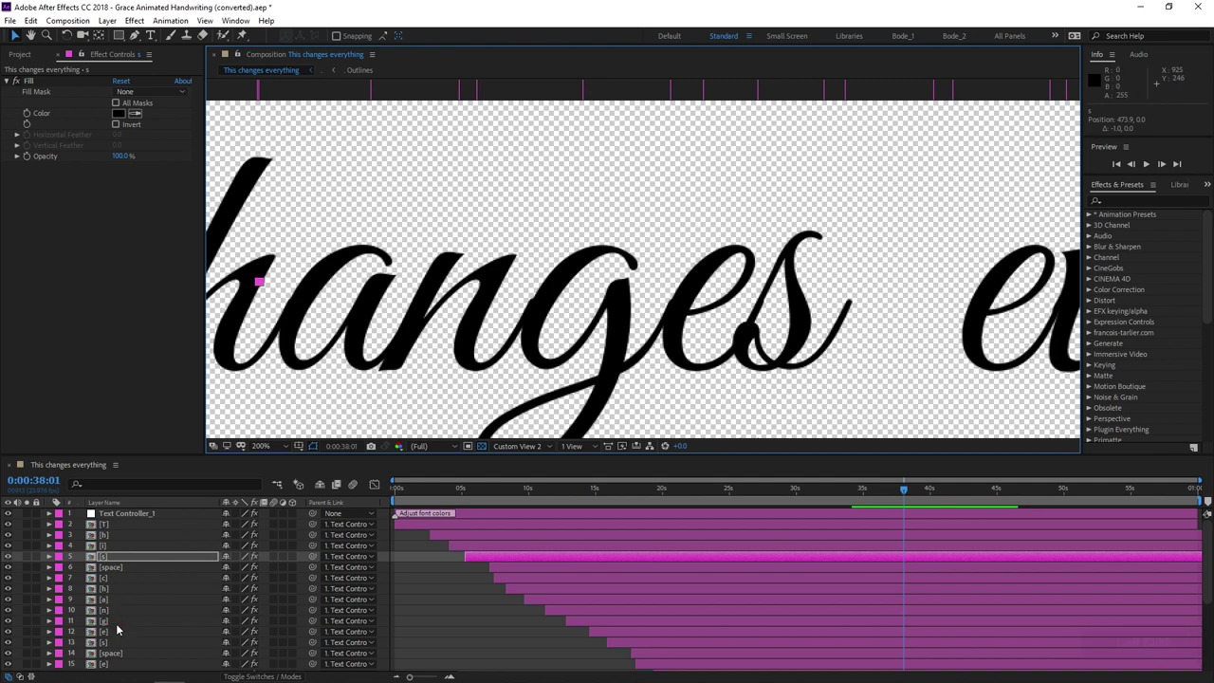
left_click(117, 621)
left_click(119, 631, "ctrl")
left_click(126, 641, "ctrl")
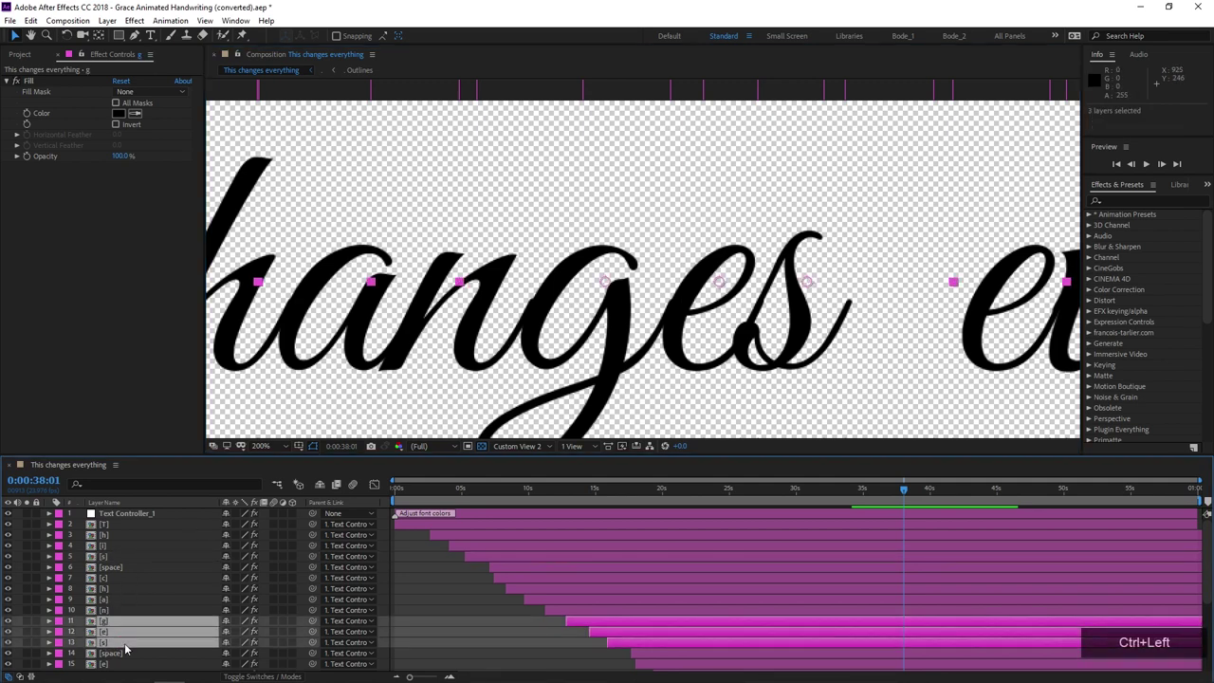
key("Left")
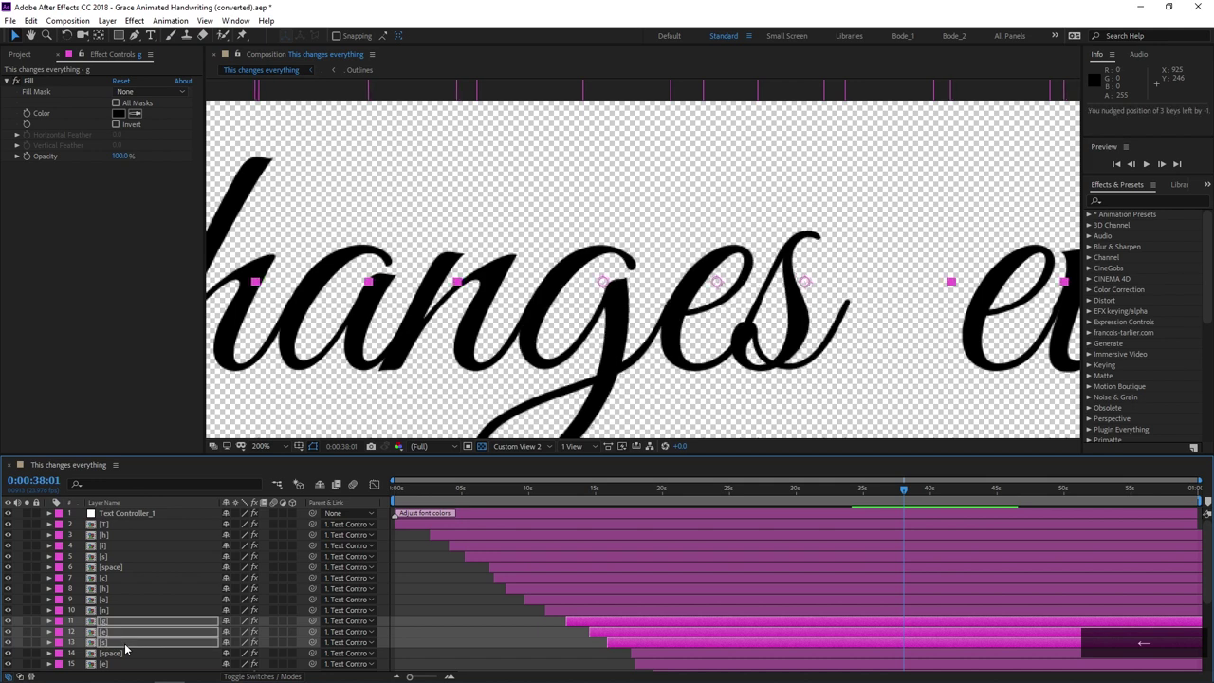
left_click(120, 624, "ctrl")
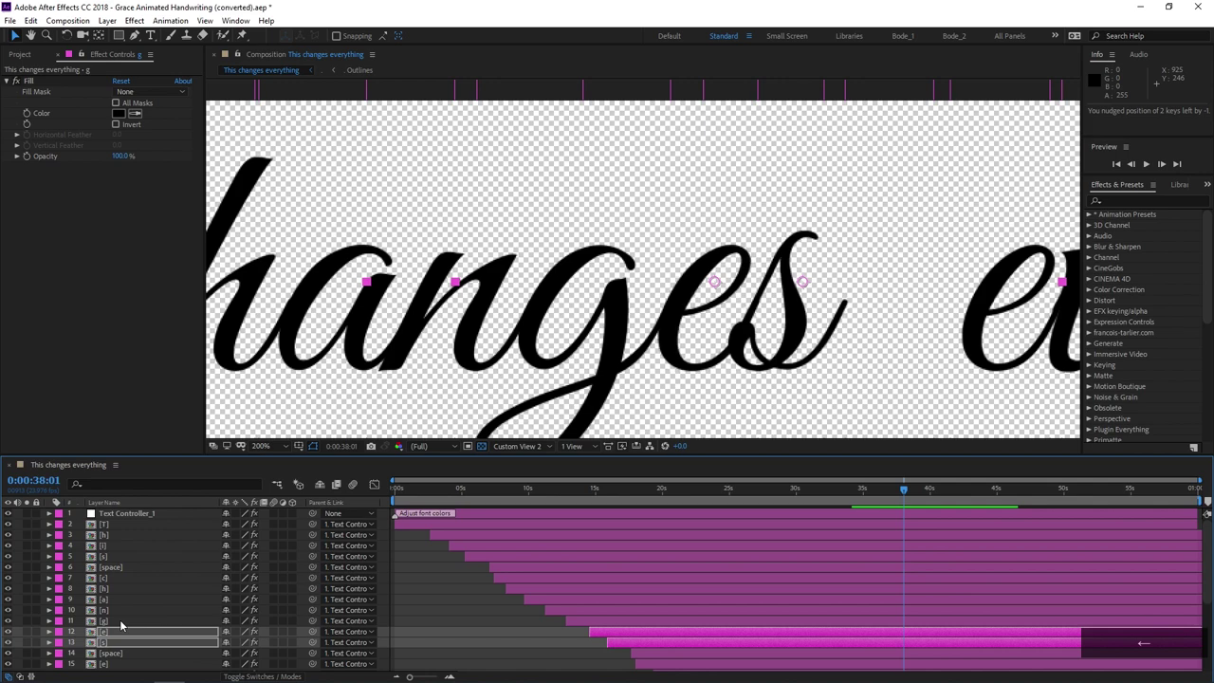
- Nudge the last n, g and three dot layers of "everything..." left and check the whole title with the writing completed
left_click(537, 428)
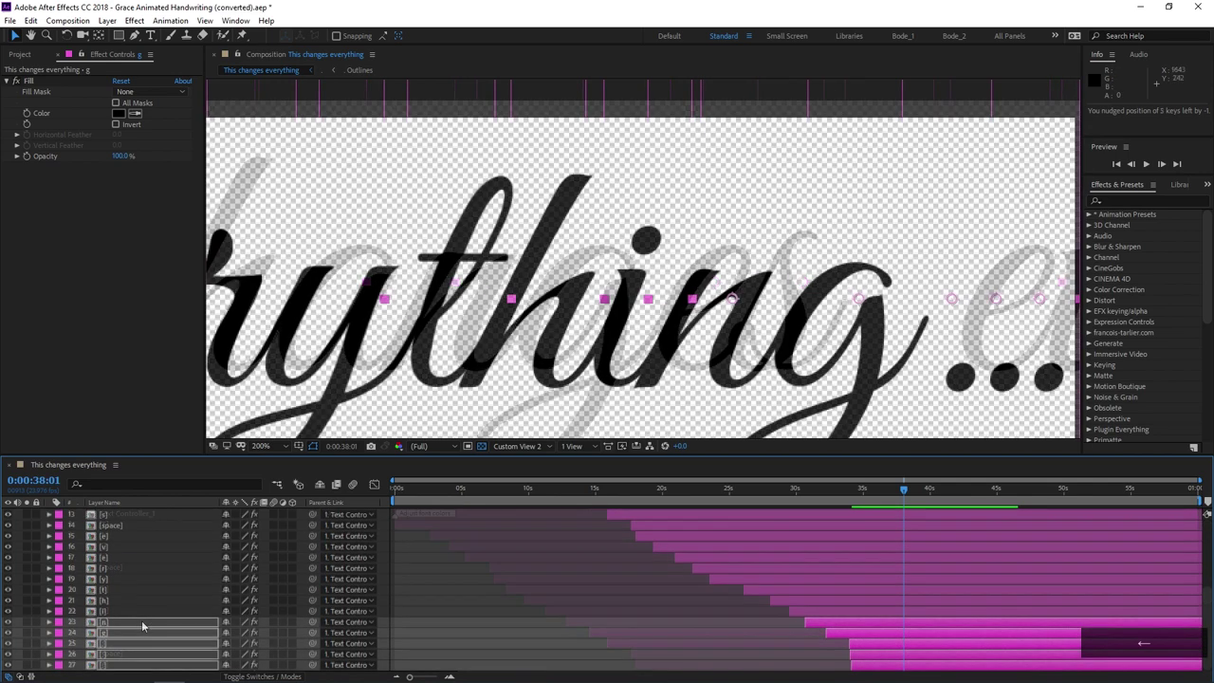
left_click_drag(638, 507, 986, 504)
scroll(410, 262, "down", 4)
left_click_drag(410, 268, 697, 290)
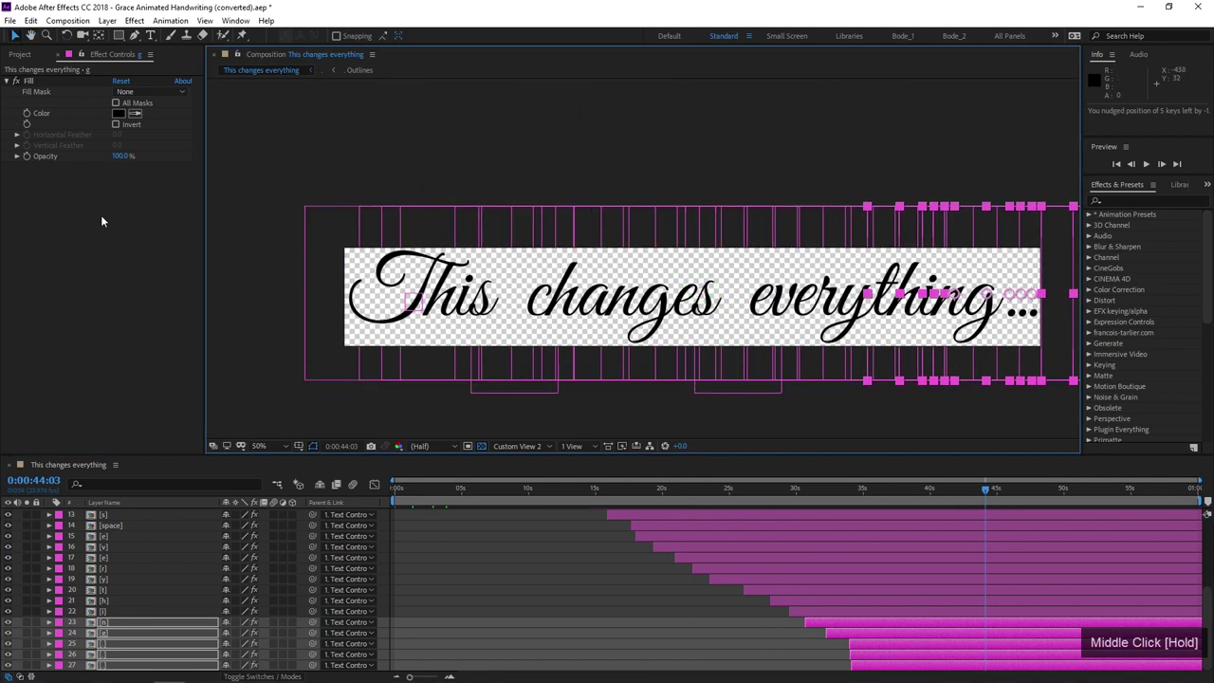
- Nest the This changes everything composition in a new composition and name it "This changes everything _Timed"
left_click(22, 54)
left_click_drag(85, 234, 42, 447)
left_click(110, 240)
key("Return")
key("Right")
key("BackSpace")
type("_")
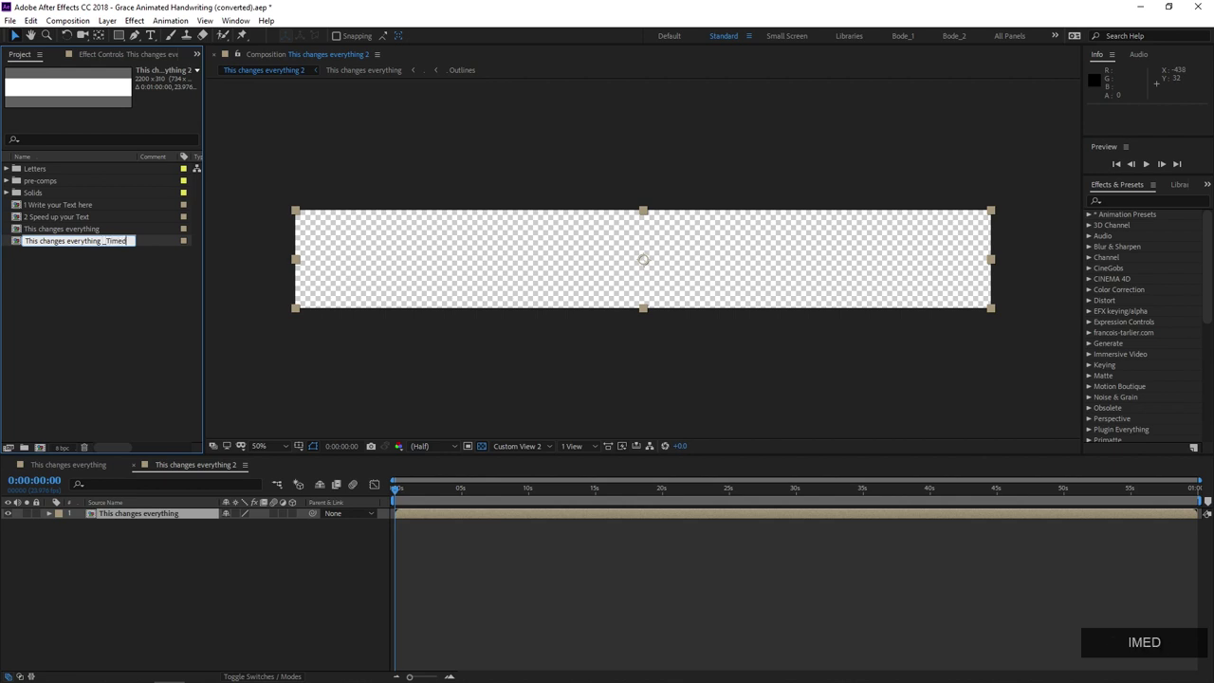
key("Return")
- Turn off the transparency grid in the _Timed composition and scrub through the handwriting until the title is complete
mouse_move(414, 492)
left_mouse_down()
mouse_move(385, 495)
mouse_move(426, 495)
mouse_move(384, 496)
left_mouse_up()
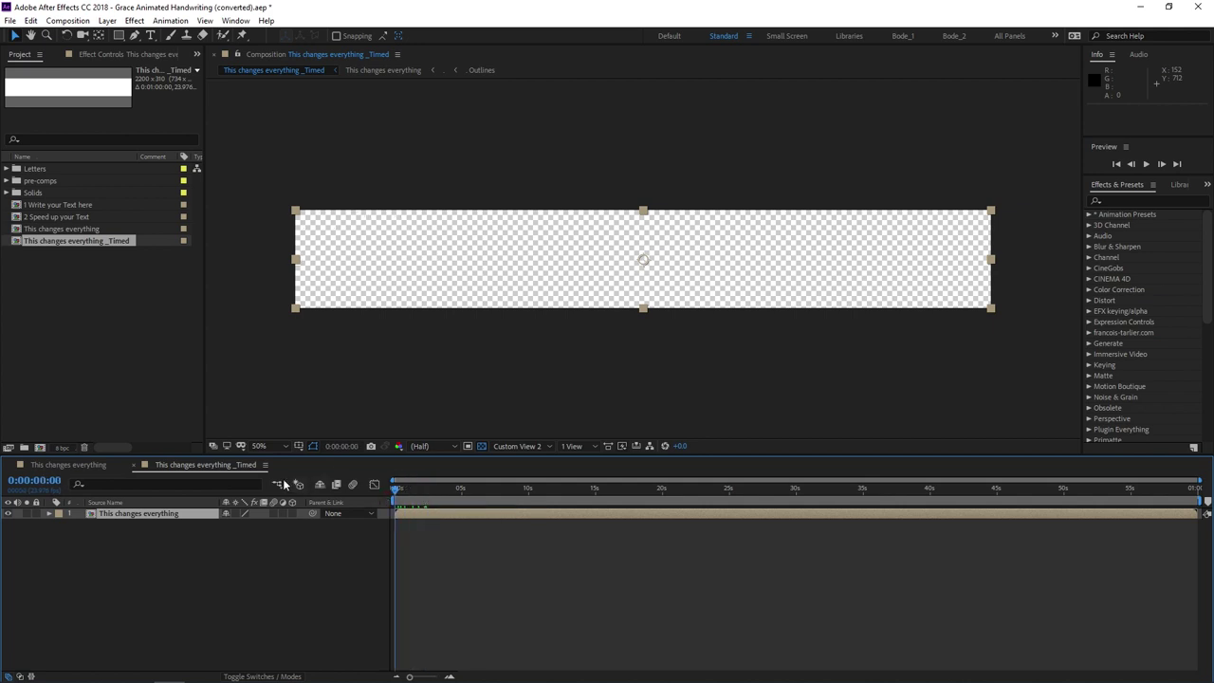
left_click(71, 465)
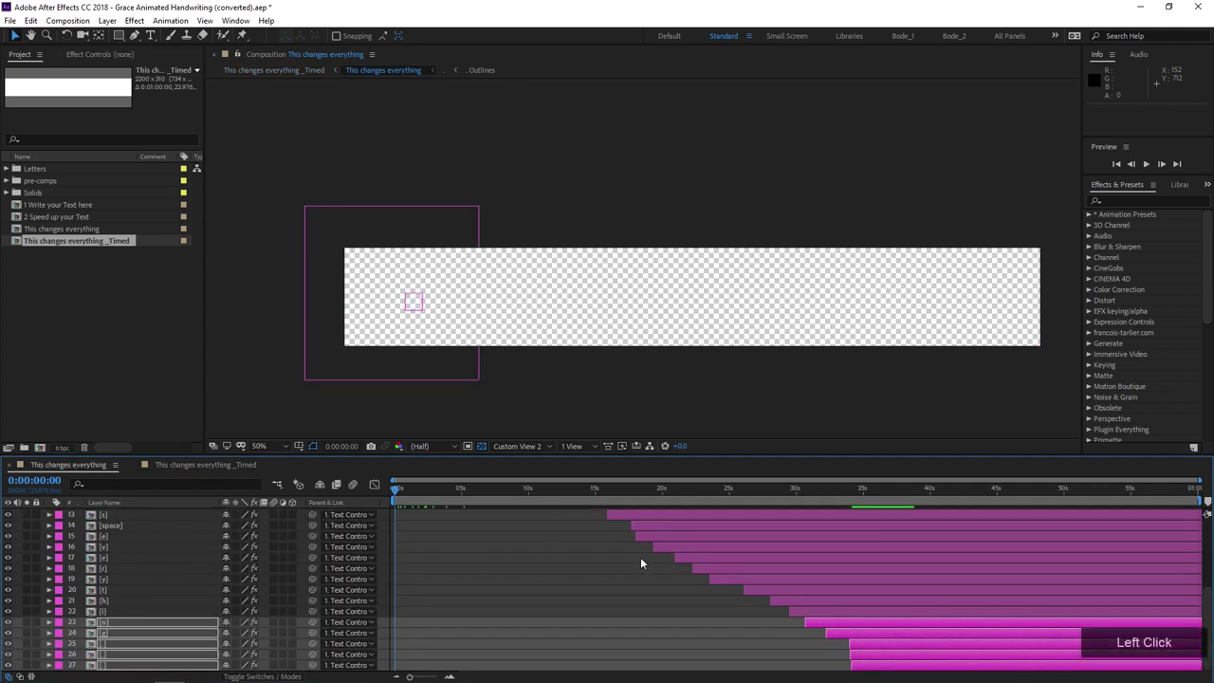
left_click(187, 465)
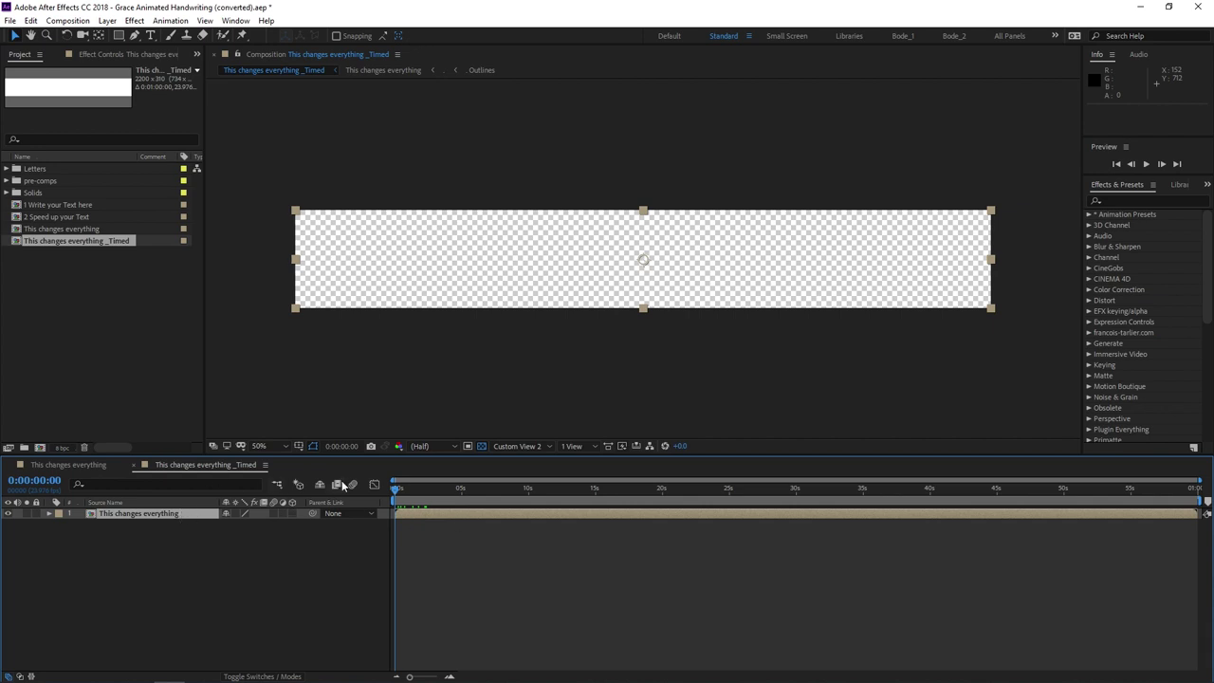
left_click_drag(436, 489, 645, 489)
left_click(482, 445)
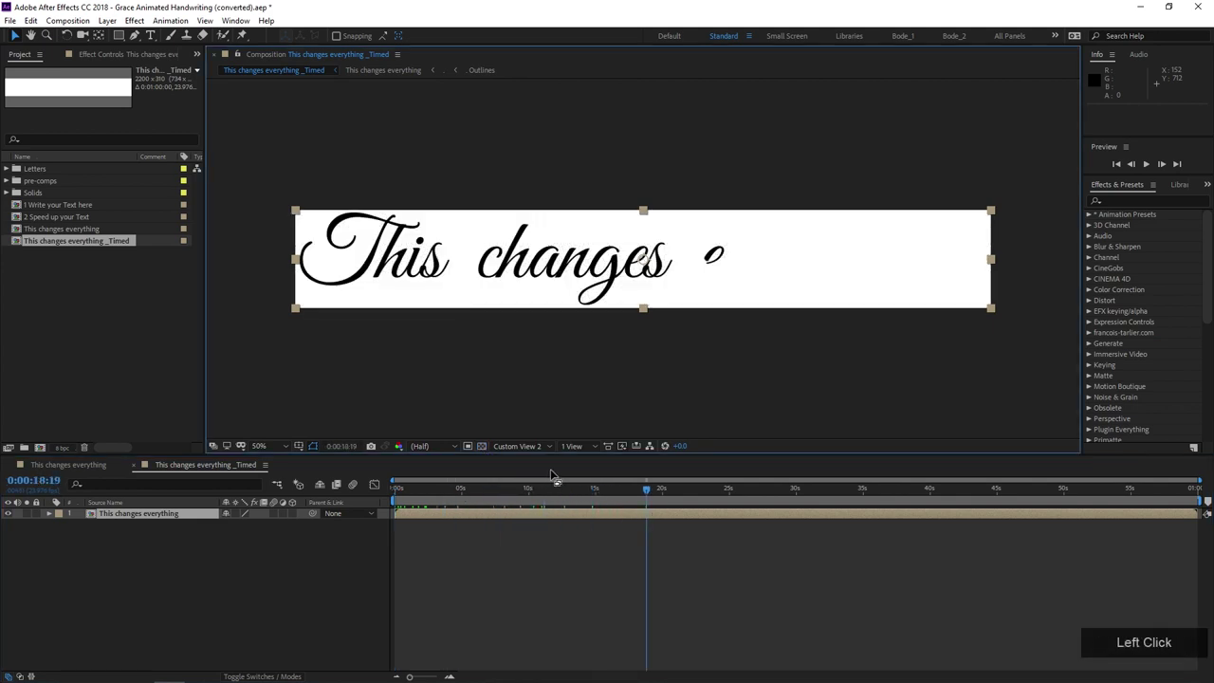
left_click_drag(648, 500, 882, 517)
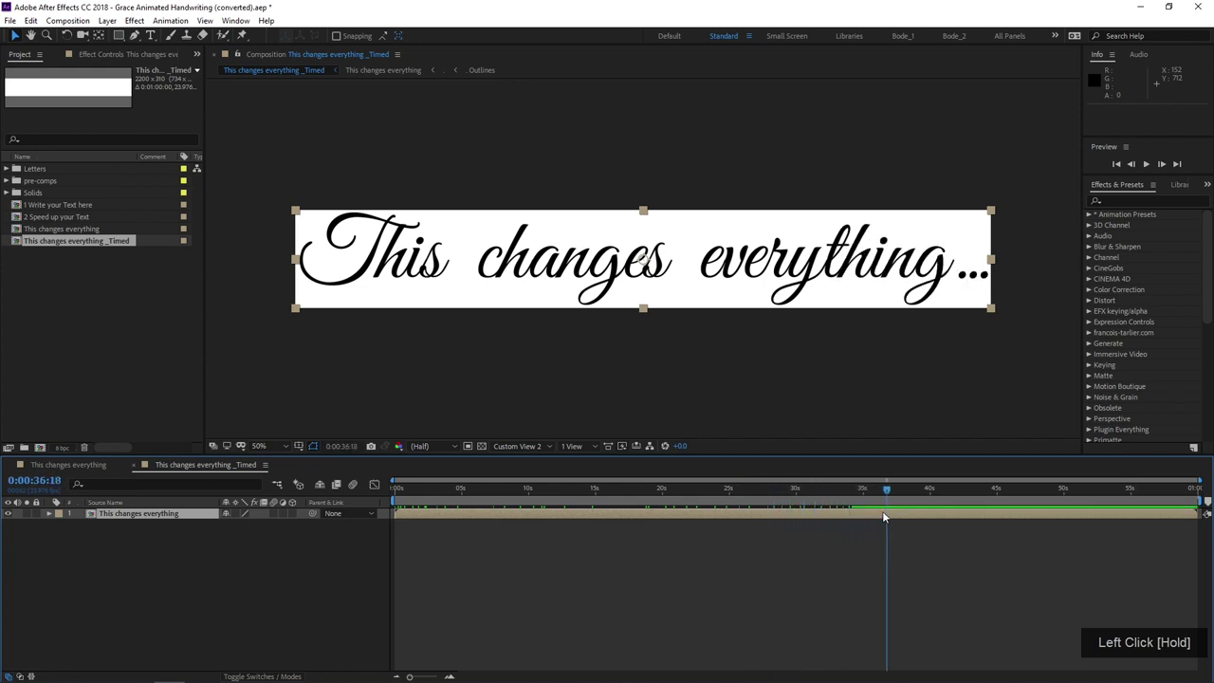
- Enable time remapping on the nested This changes everything layer
right_click(605, 514)
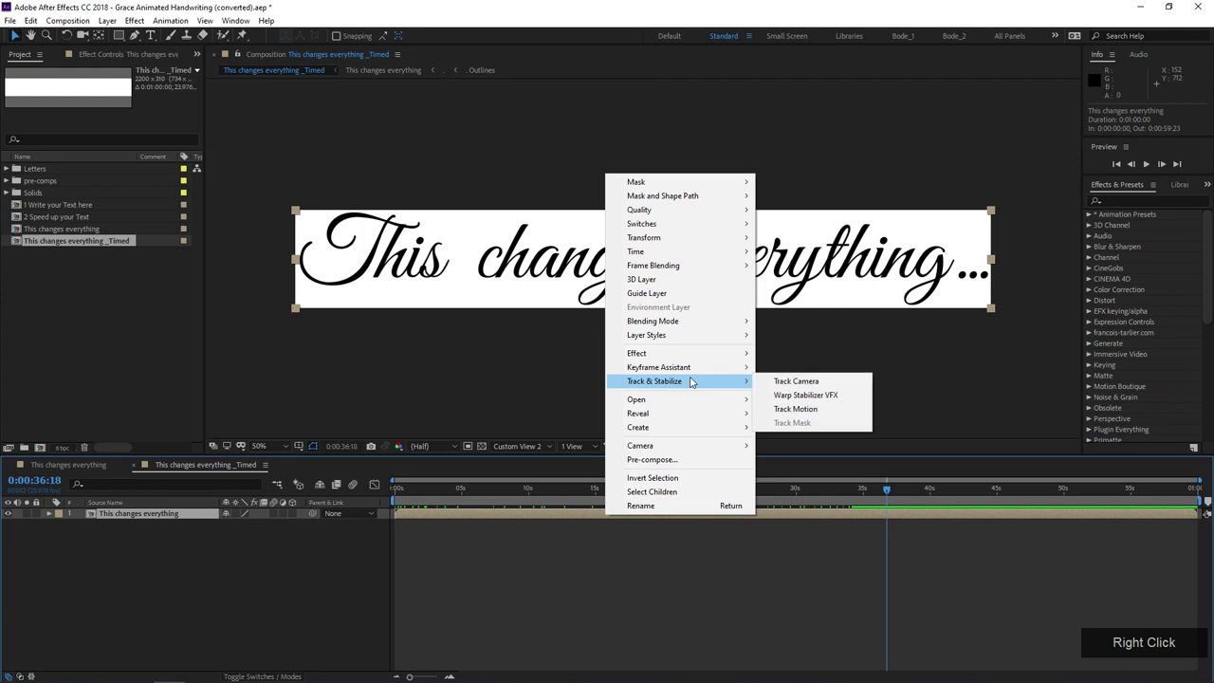
left_click(663, 254)
left_click(841, 254)
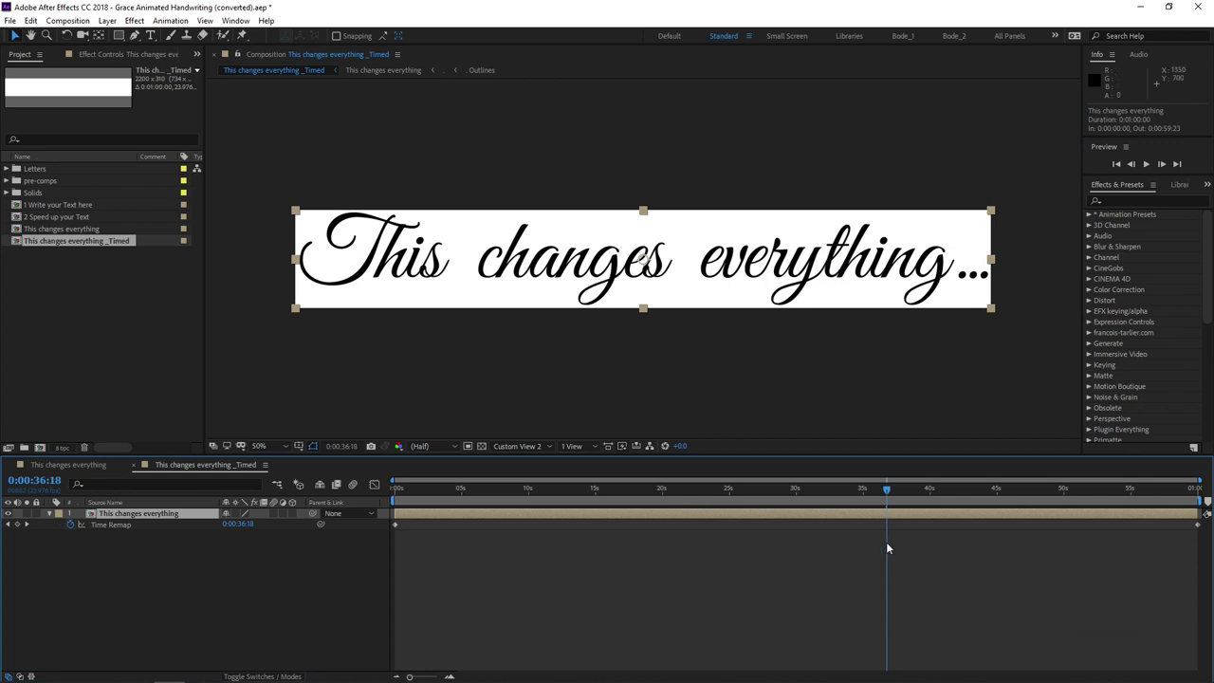
- Add a Time Remap keyframe at 0:00:34:04, where the writing finishes, and delete the original keyframe at the layer's end
left_click_drag(709, 489, 852, 535)
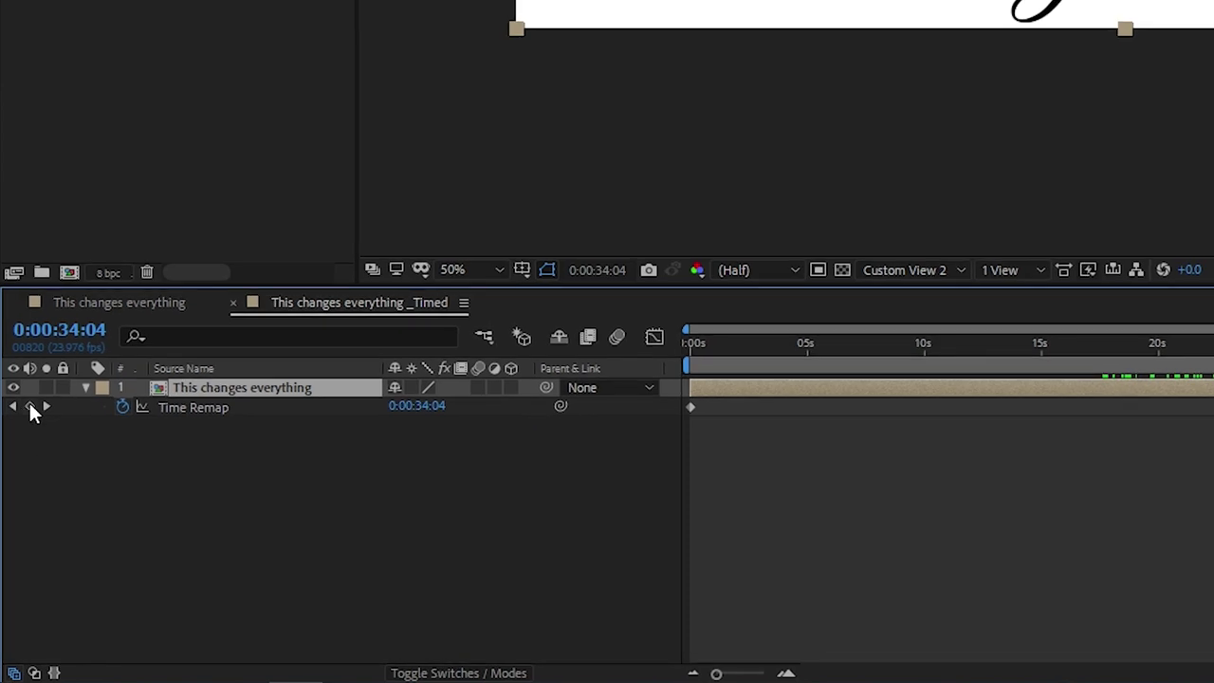
left_click(29, 406)
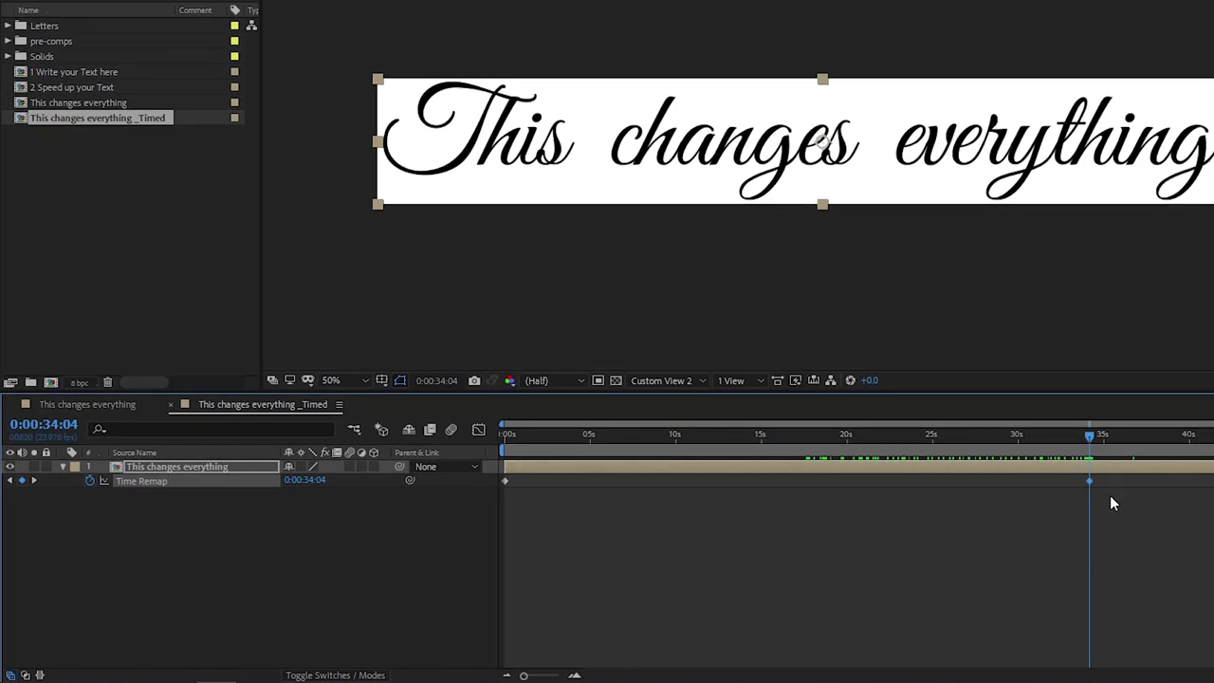
left_click_drag(906, 536, 1197, 528)
key("Delete")
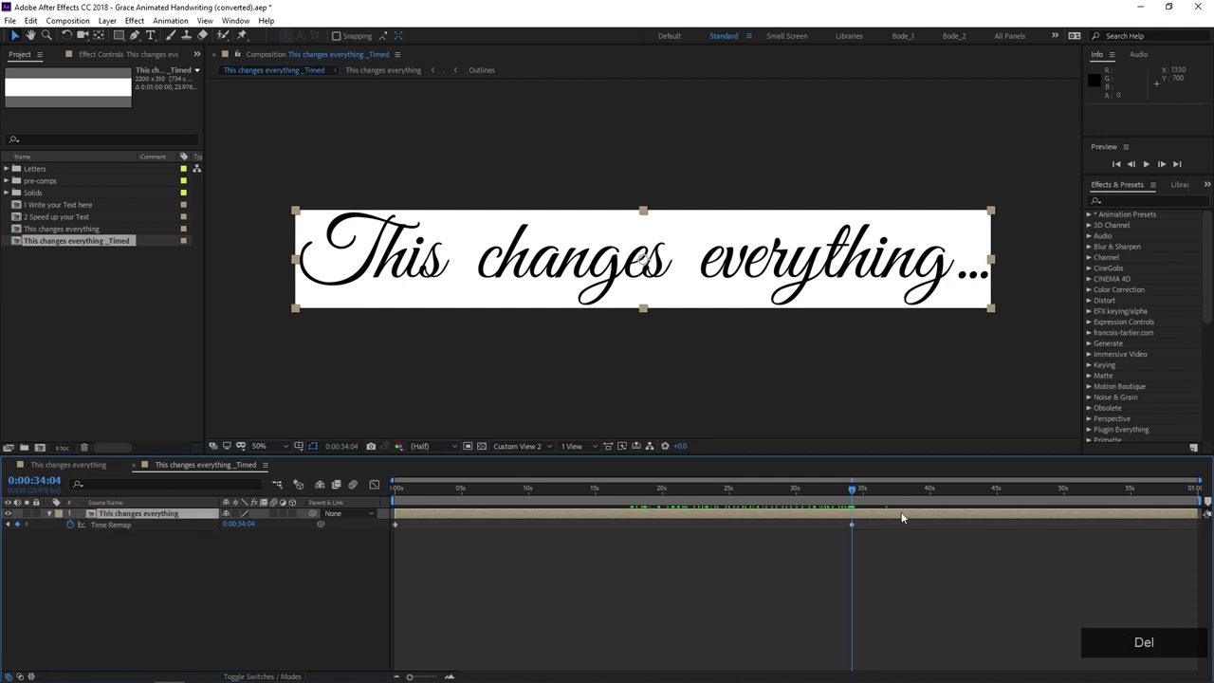
- Move the Time Remap end keyframe to about 6.5 seconds and preview the faster writing from the start
mouse_move(846, 496)
left_mouse_down()
mouse_move(366, 490)
mouse_move(858, 529)
left_mouse_up()
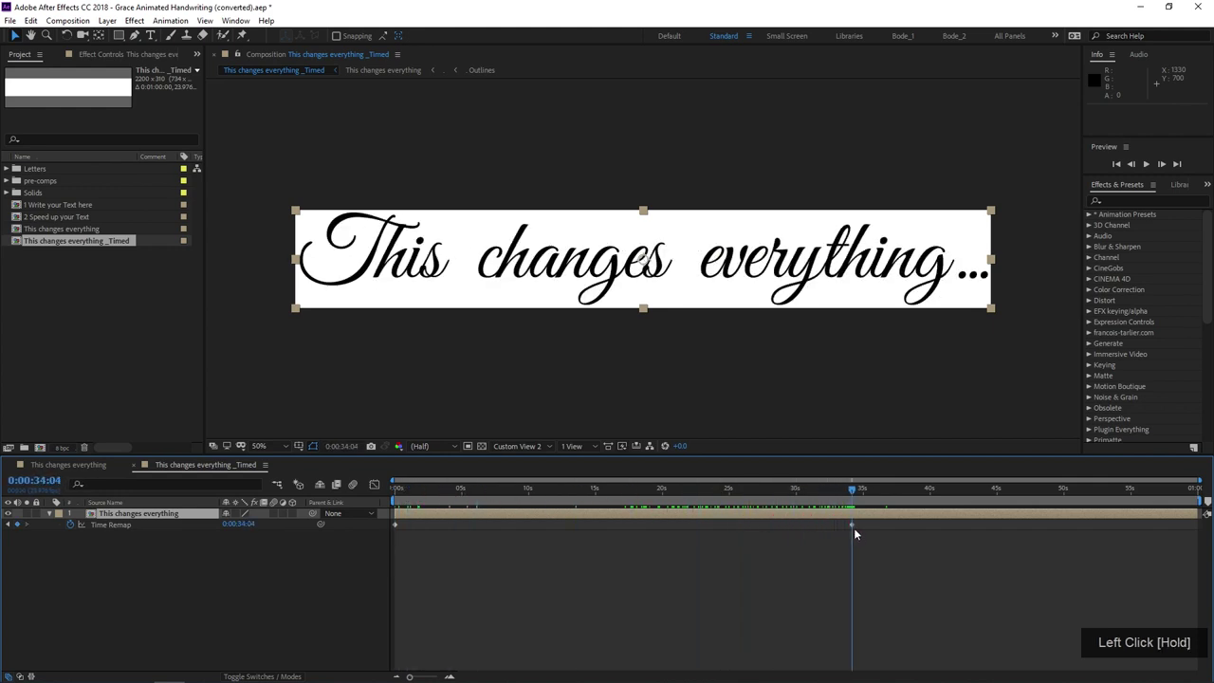
left_click_drag(891, 491, 982, 510)
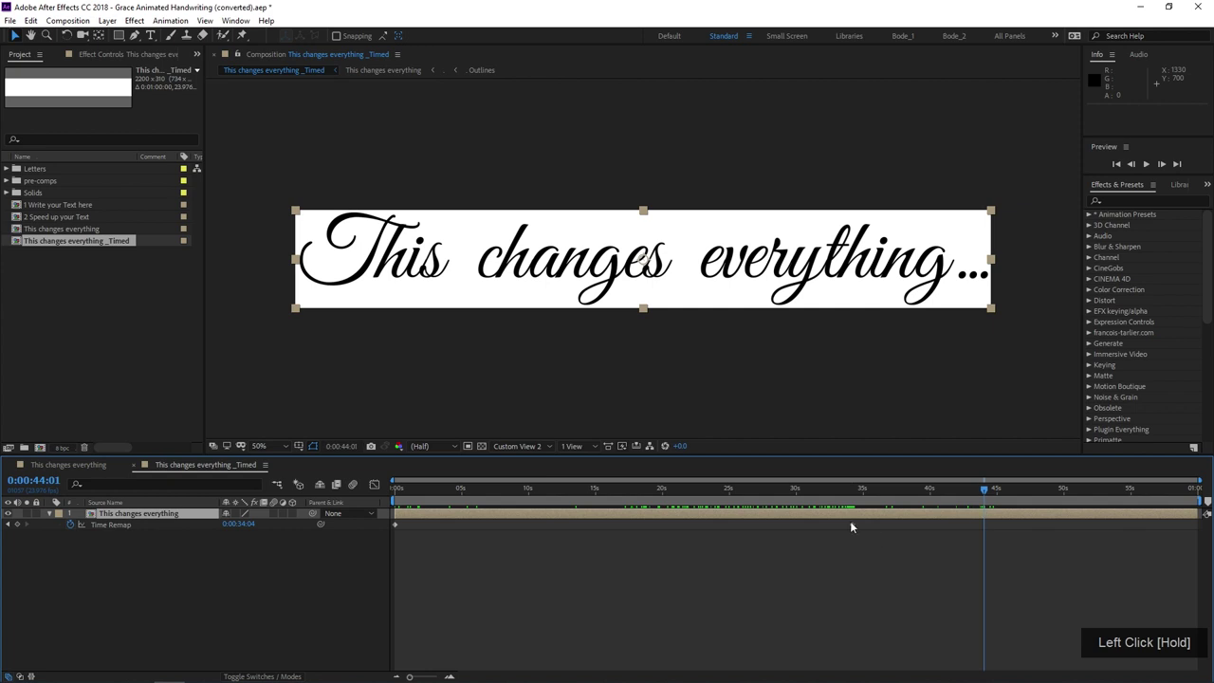
left_click_drag(850, 527, 840, 531)
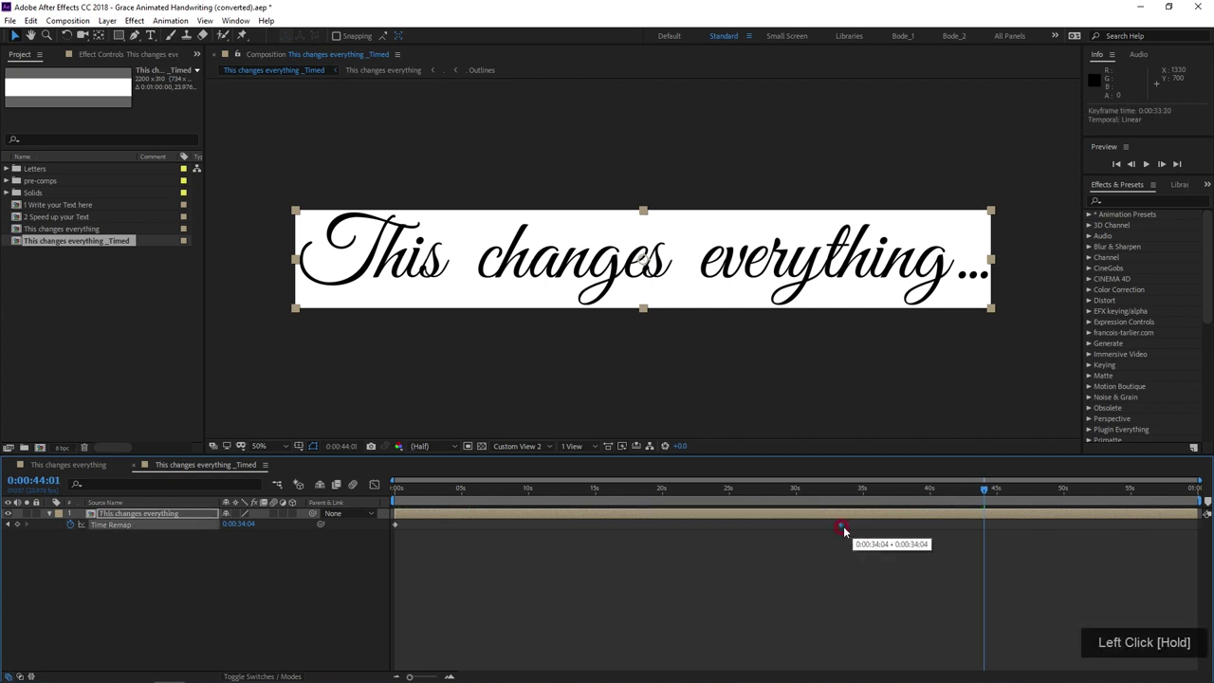
left_click_drag(520, 515, 375, 499)
key("space")
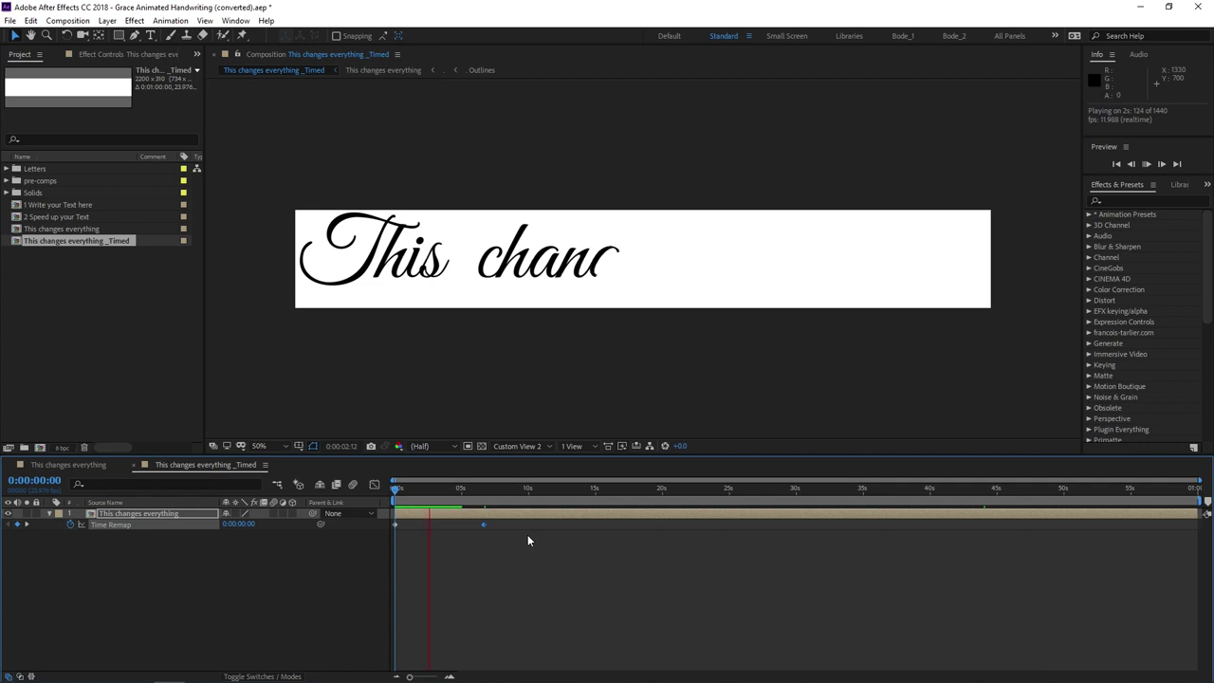
key("space")
- Move the Time Remap end keyframe to 0:00:04:19 and preview the writing speed
scroll(474, 547, "up", 1, "alt")
middle_click(639, 569)
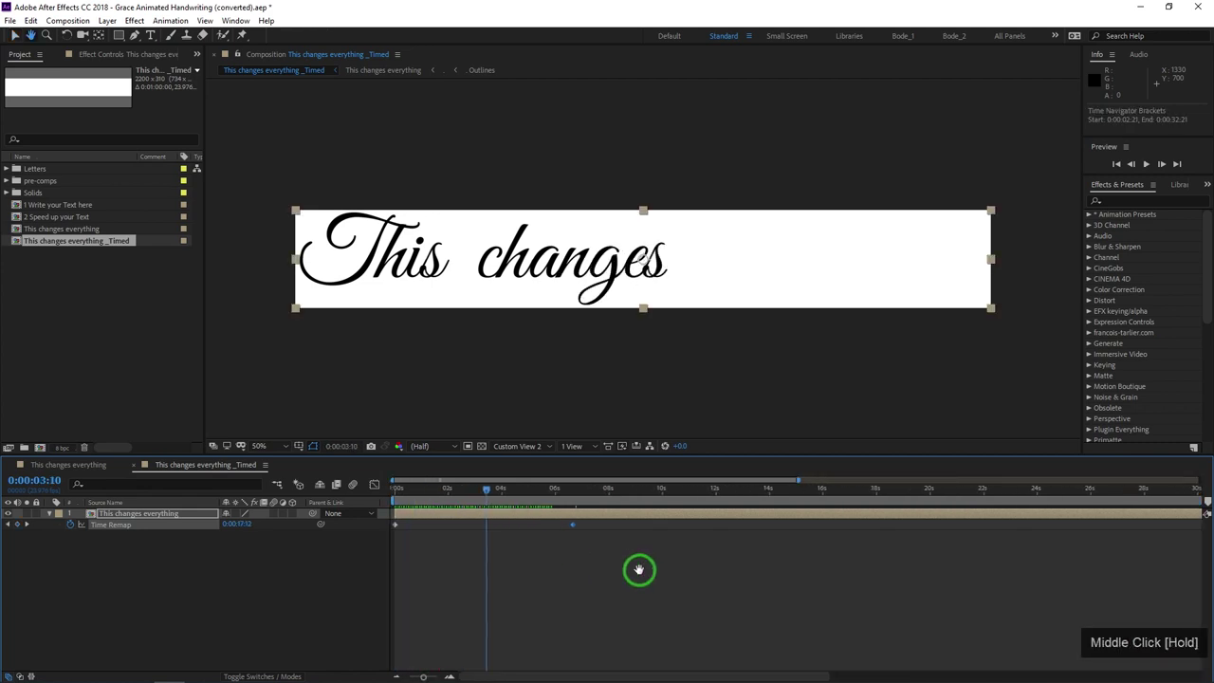
left_click_drag(573, 524, 439, 517)
key("space")
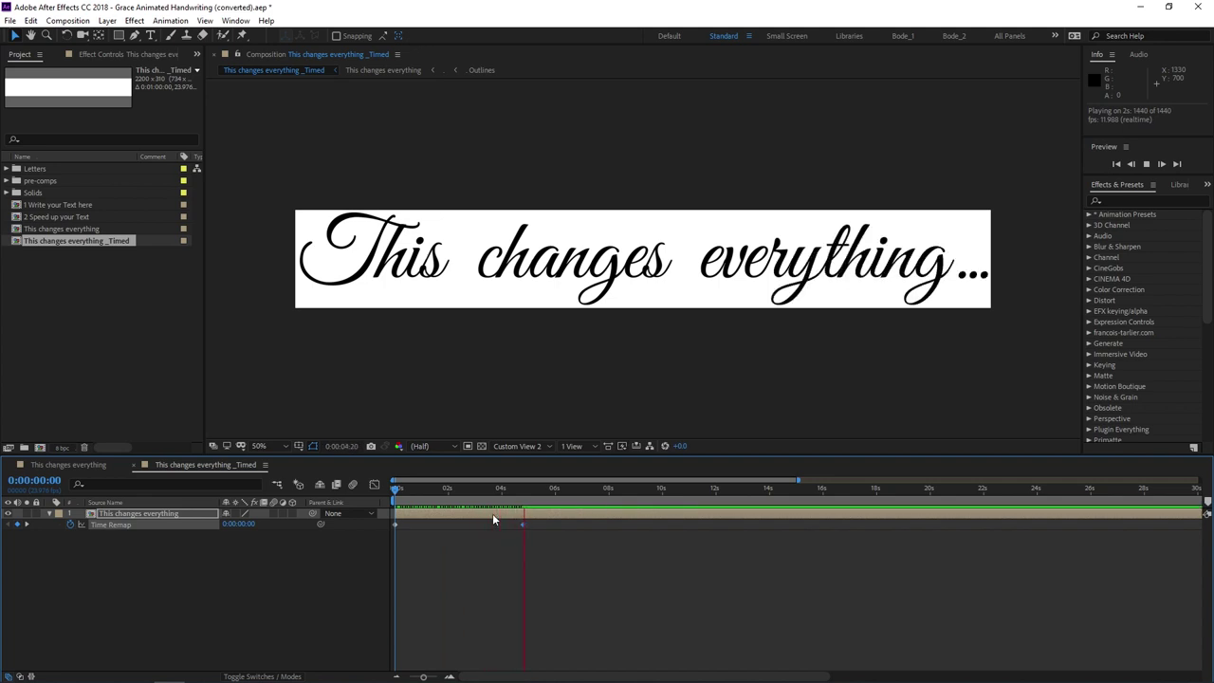
key("space")
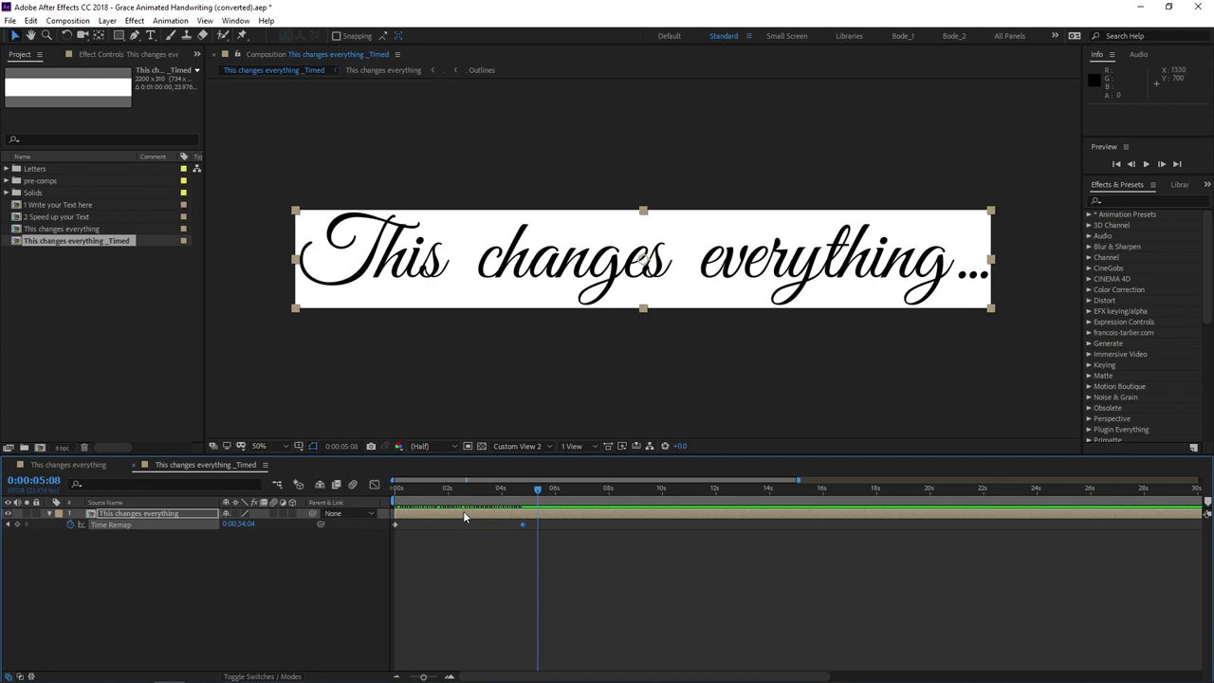
- Apply Easy Ease to both Time Remap keyframes and preview the writing from the start
left_click_drag(527, 528, 392, 529)
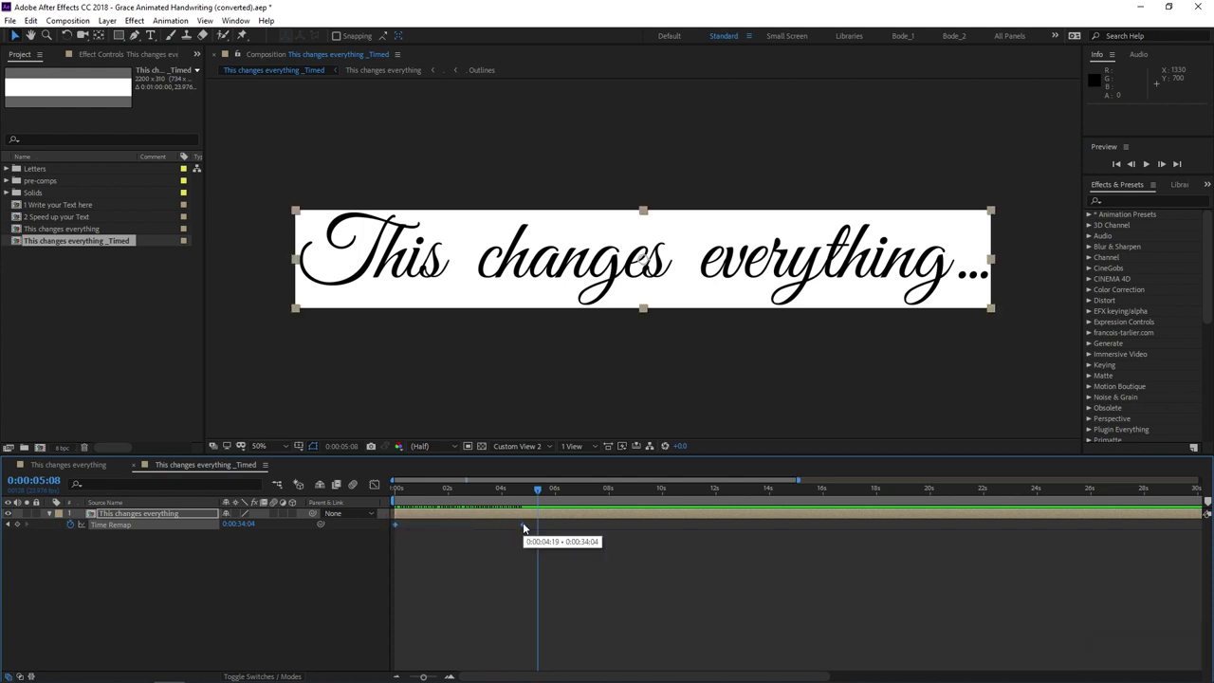
left_click_drag(522, 527, 522, 527)
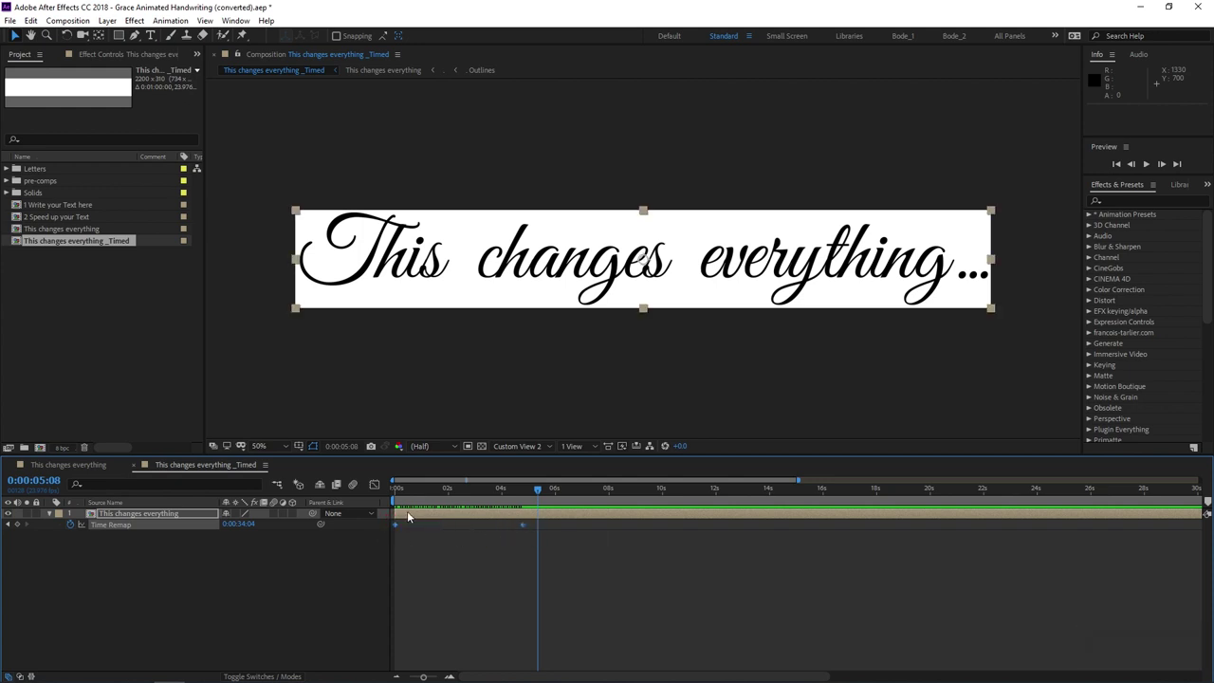
mouse_move(394, 494)
left_mouse_down()
mouse_move(520, 512)
mouse_move(386, 531)
left_mouse_up()
left_click(529, 527)
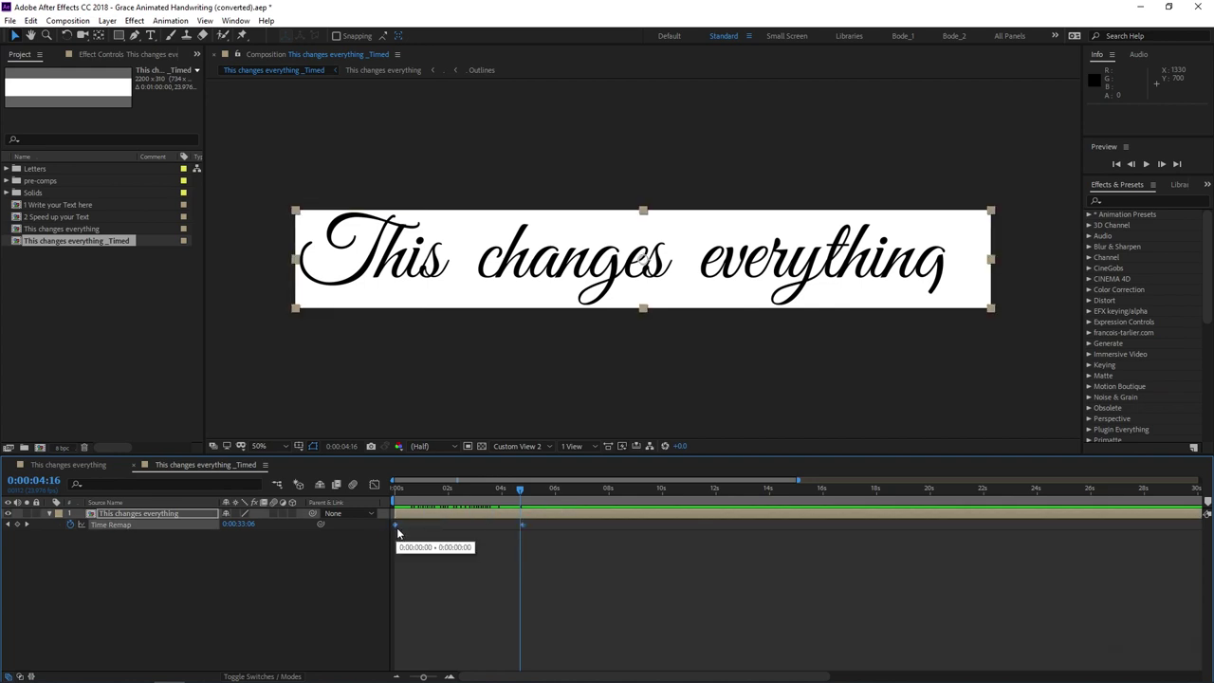
key("F9")
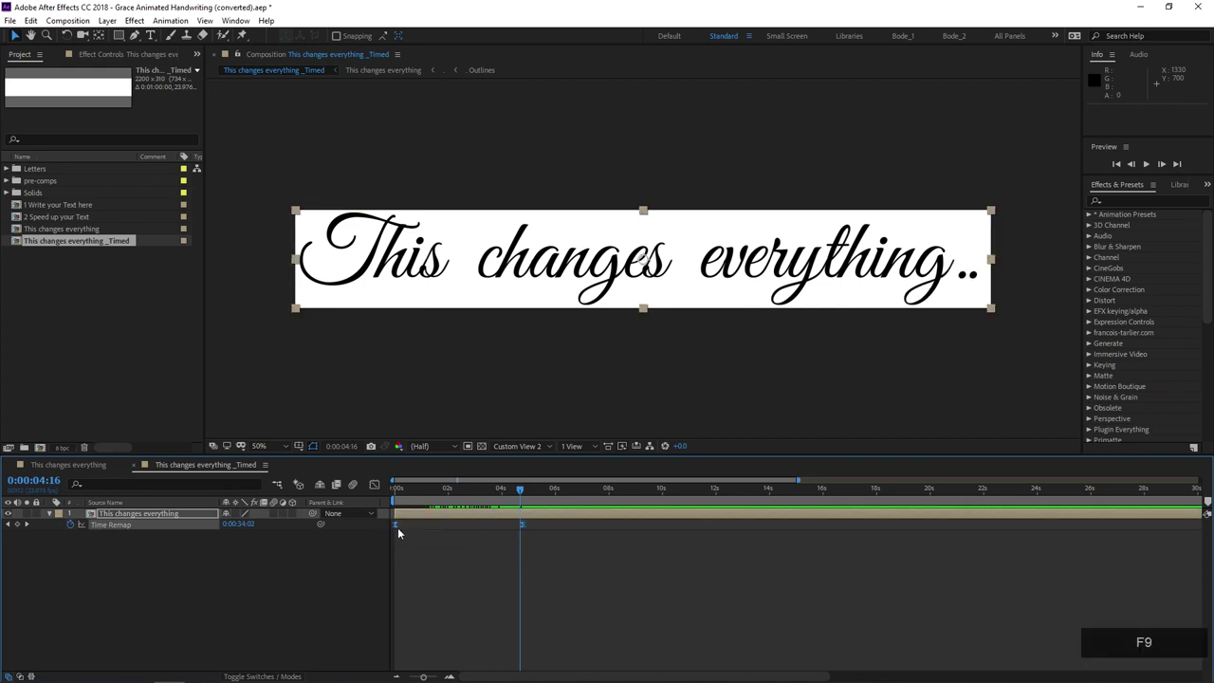
left_click_drag(464, 488, 386, 505)
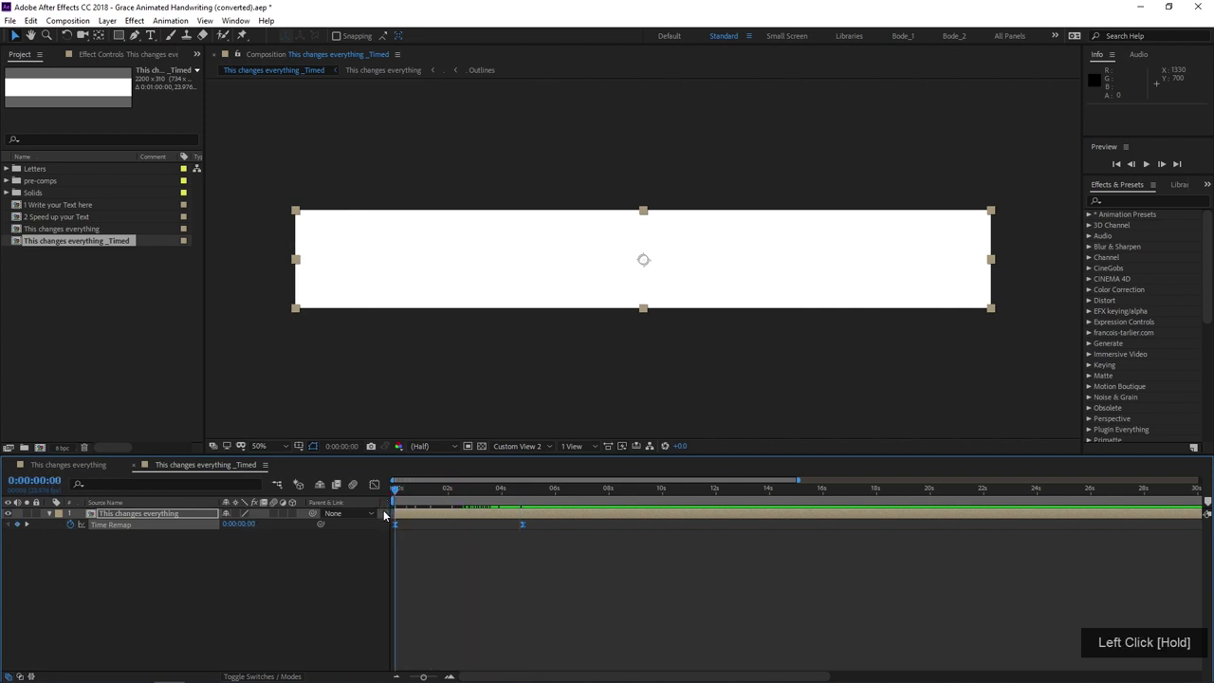
key("space")
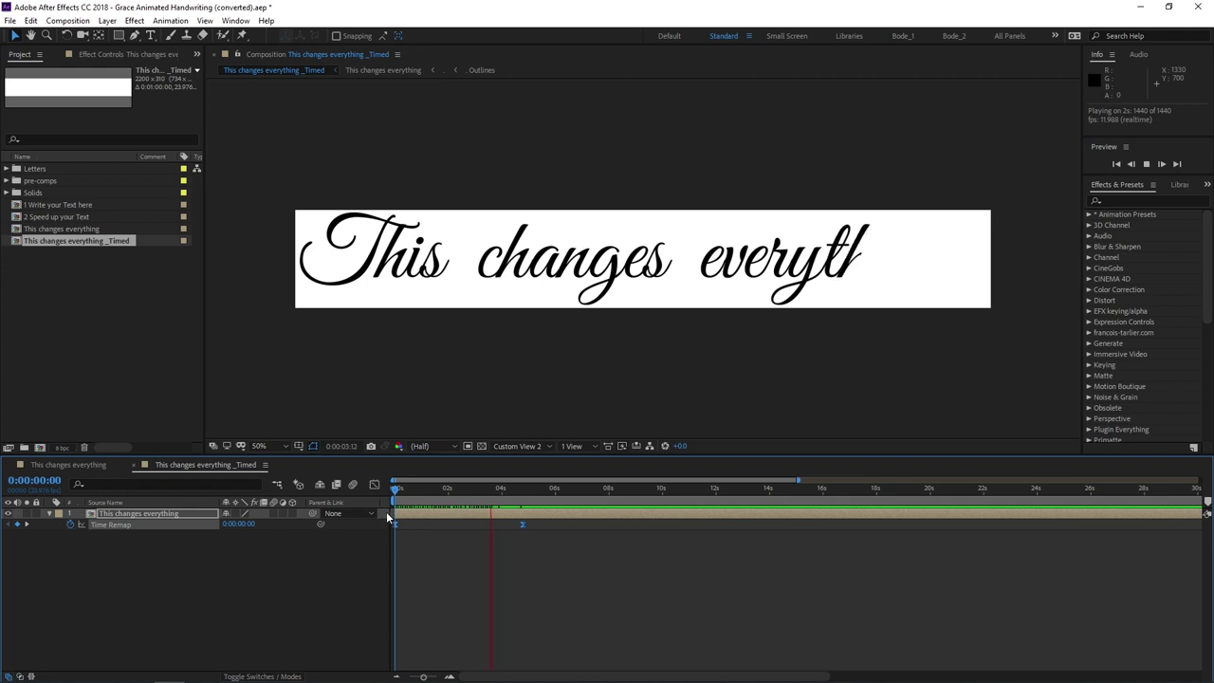
key("space")
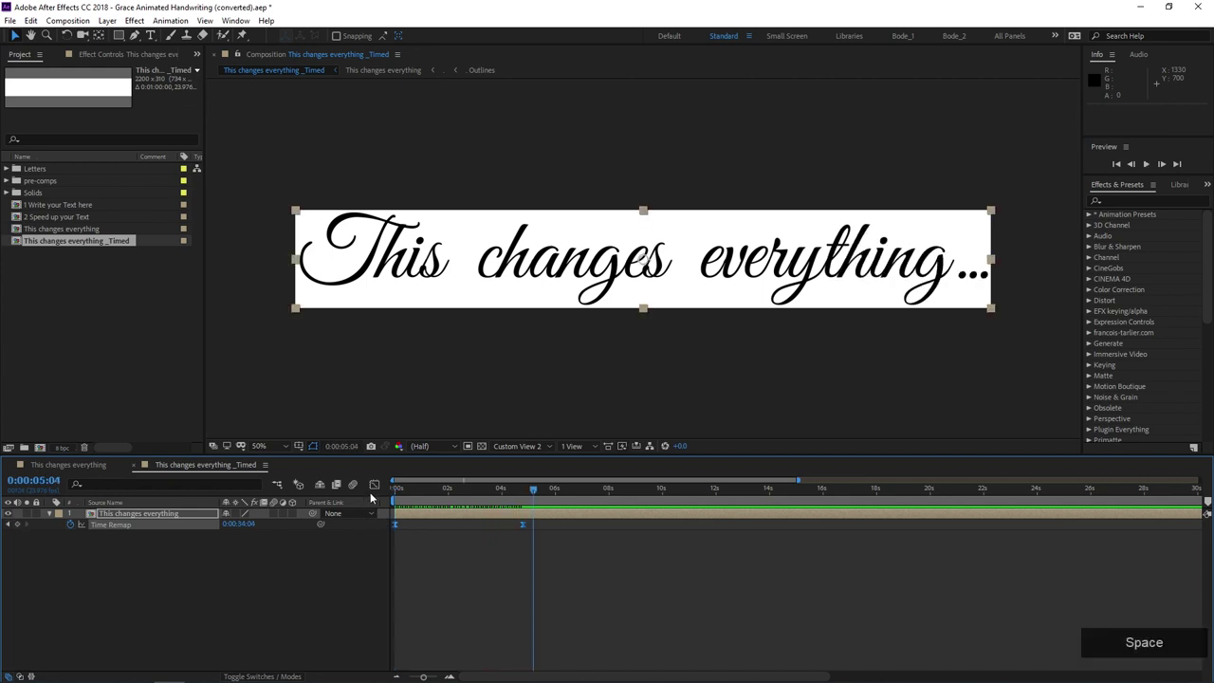
- Shape the Time Remap speed graph with a long slowdown into the end keyframe and about 50% influence out of the start keyframe
left_click_drag(580, 554, 391, 517)
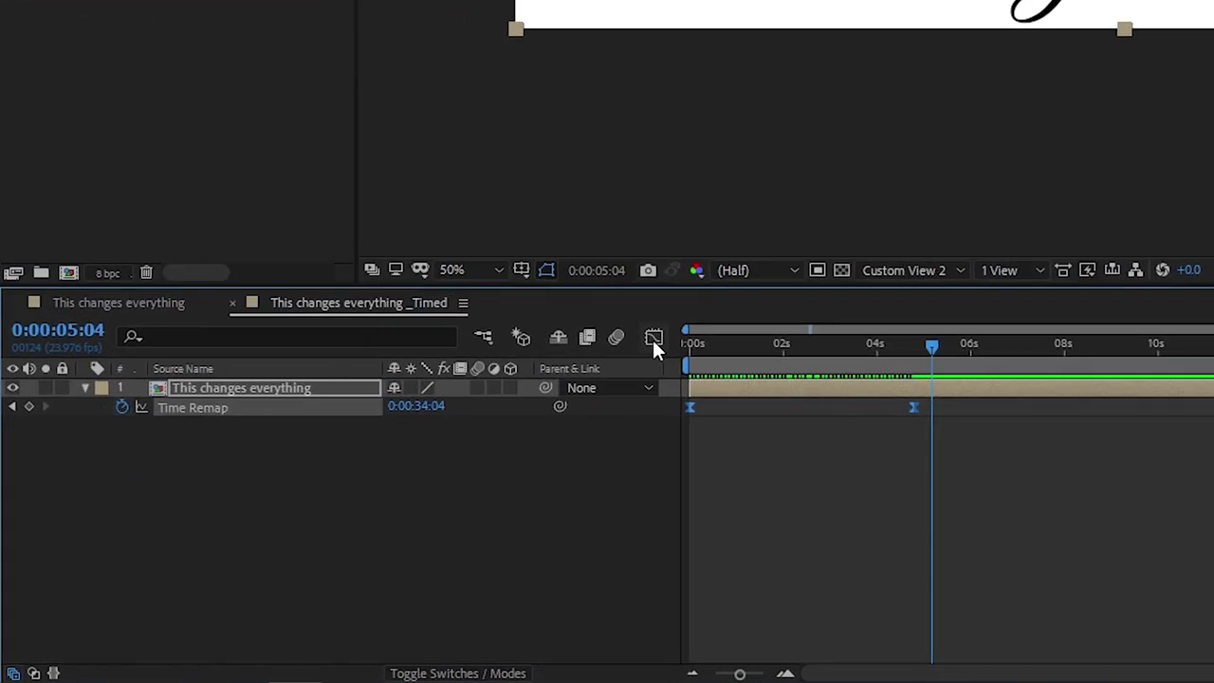
left_click(652, 339)
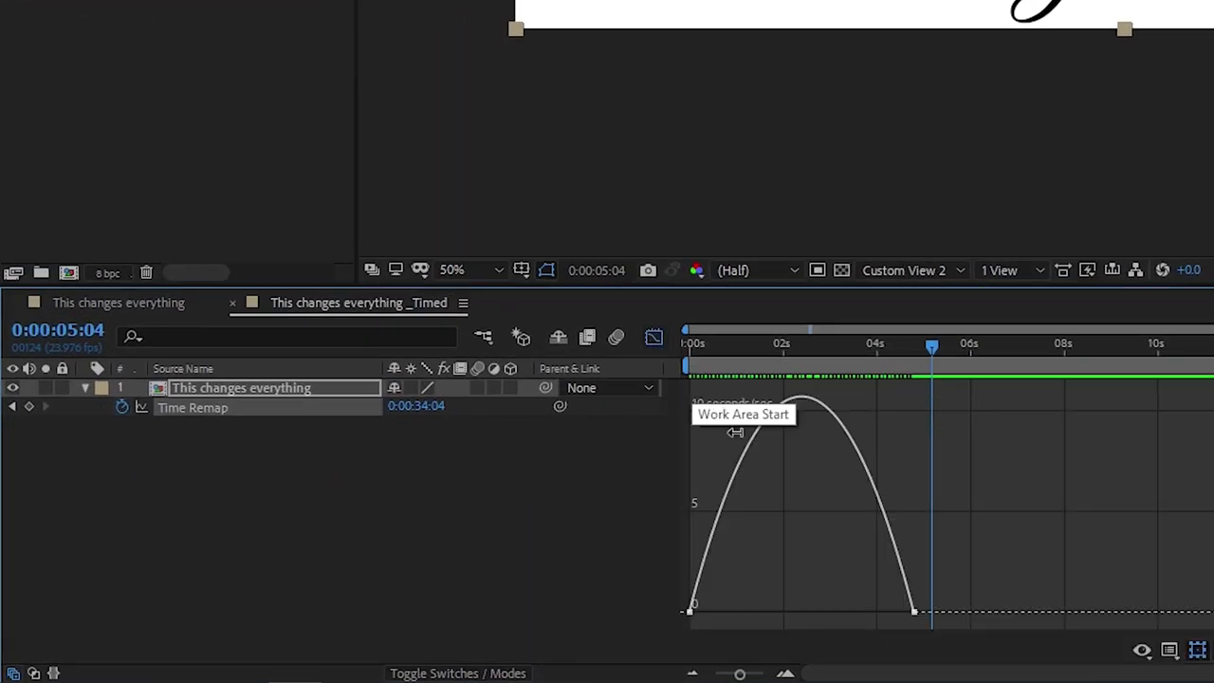
left_click_drag(911, 616, 817, 614)
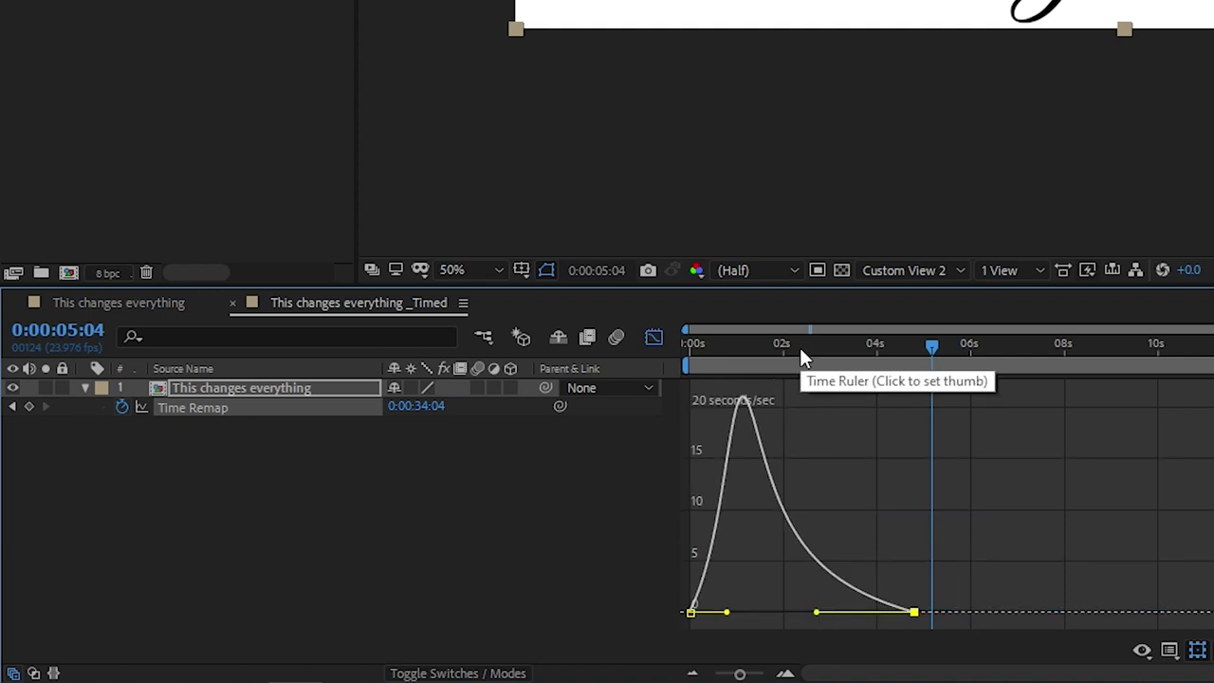
left_click_drag(799, 347, 685, 375)
left_click_drag(717, 582, 748, 616)
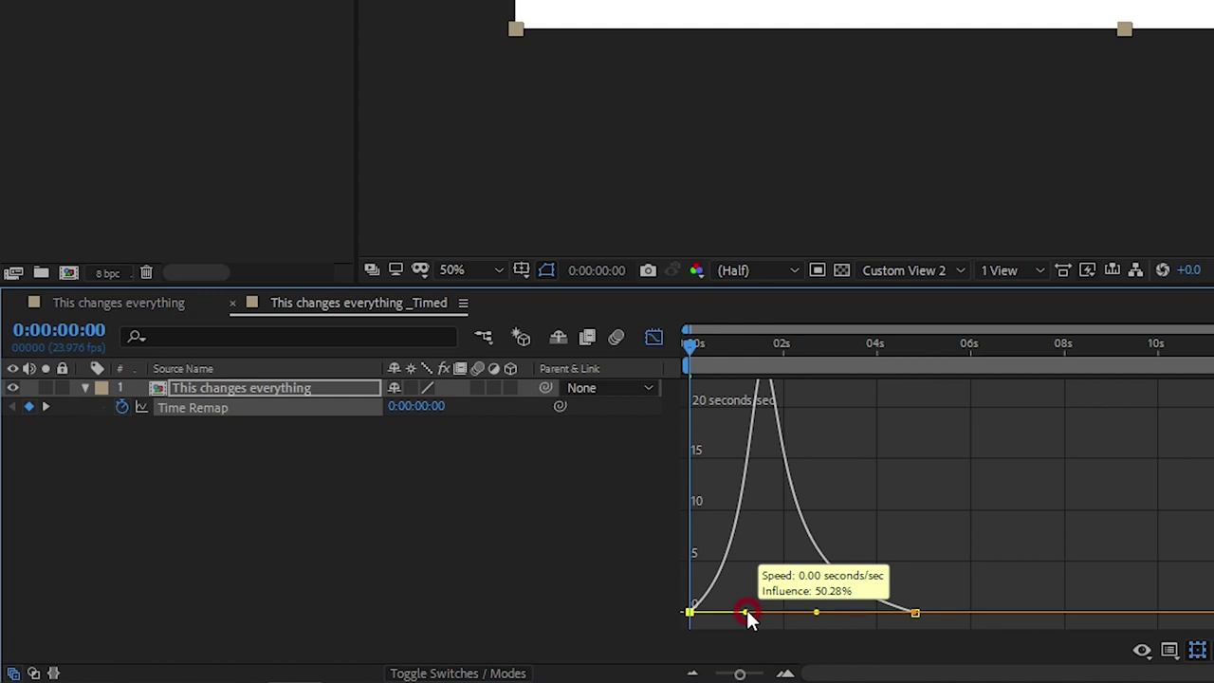
left_click_drag(748, 617, 748, 617)
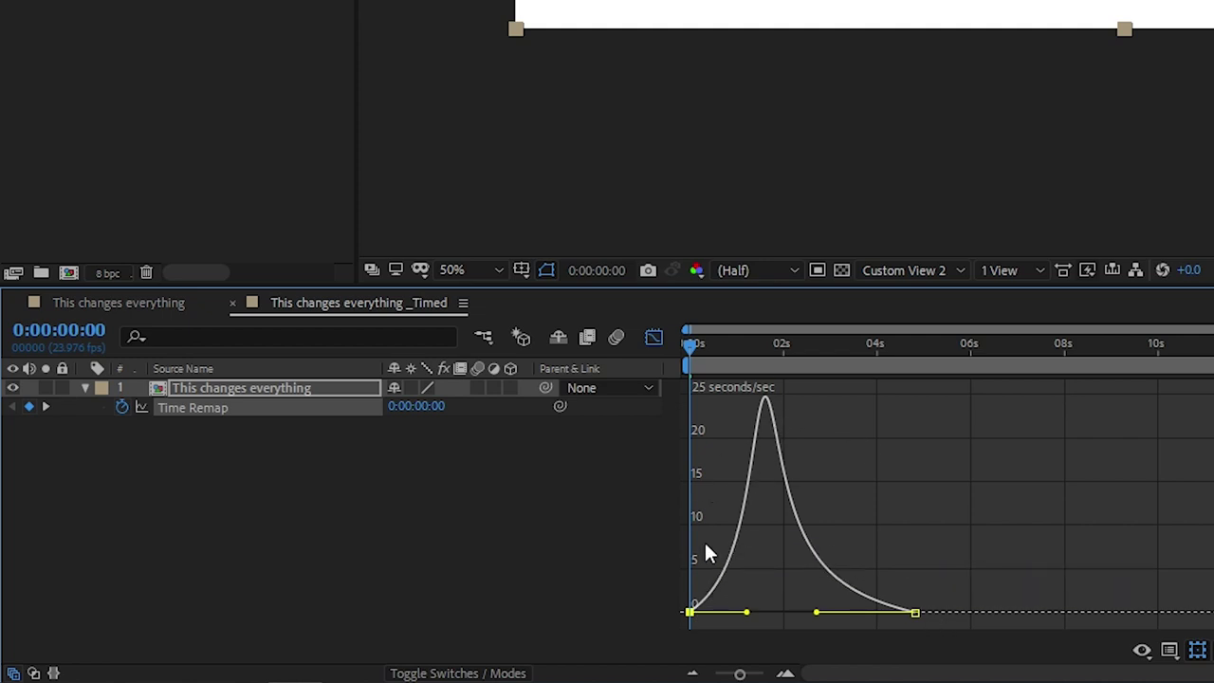
- Look at the Time Remap curve as a value graph and return to editing the speed graph
left_click(1169, 652)
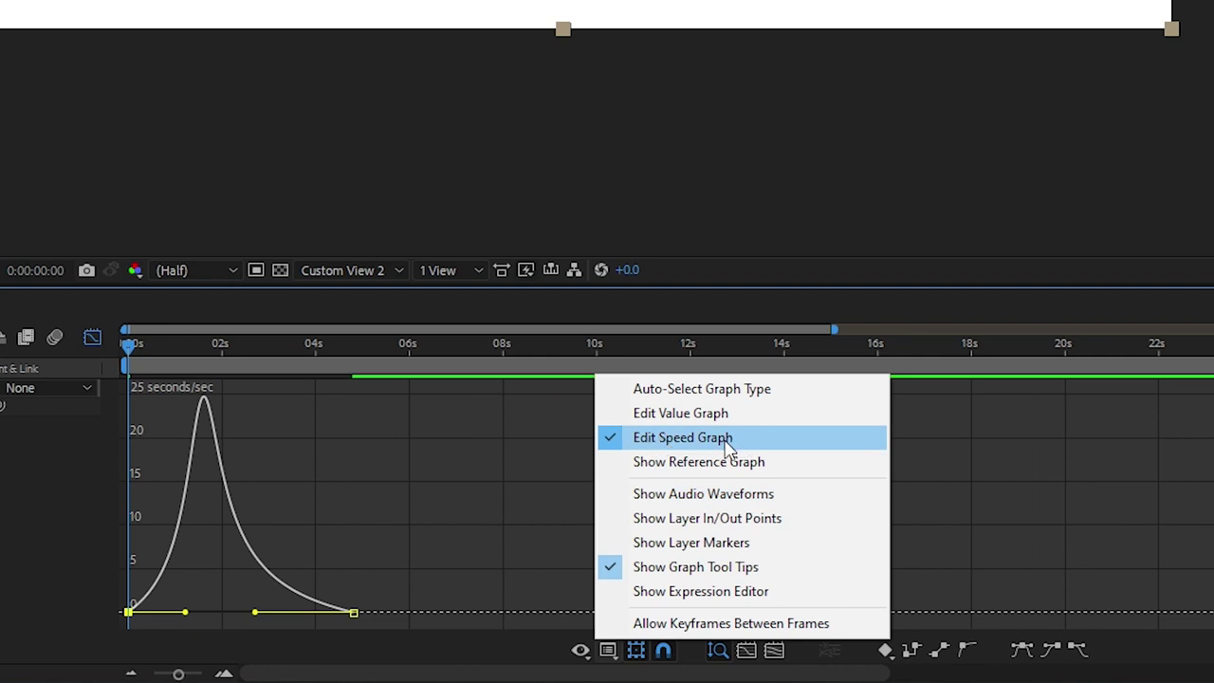
left_click(706, 415)
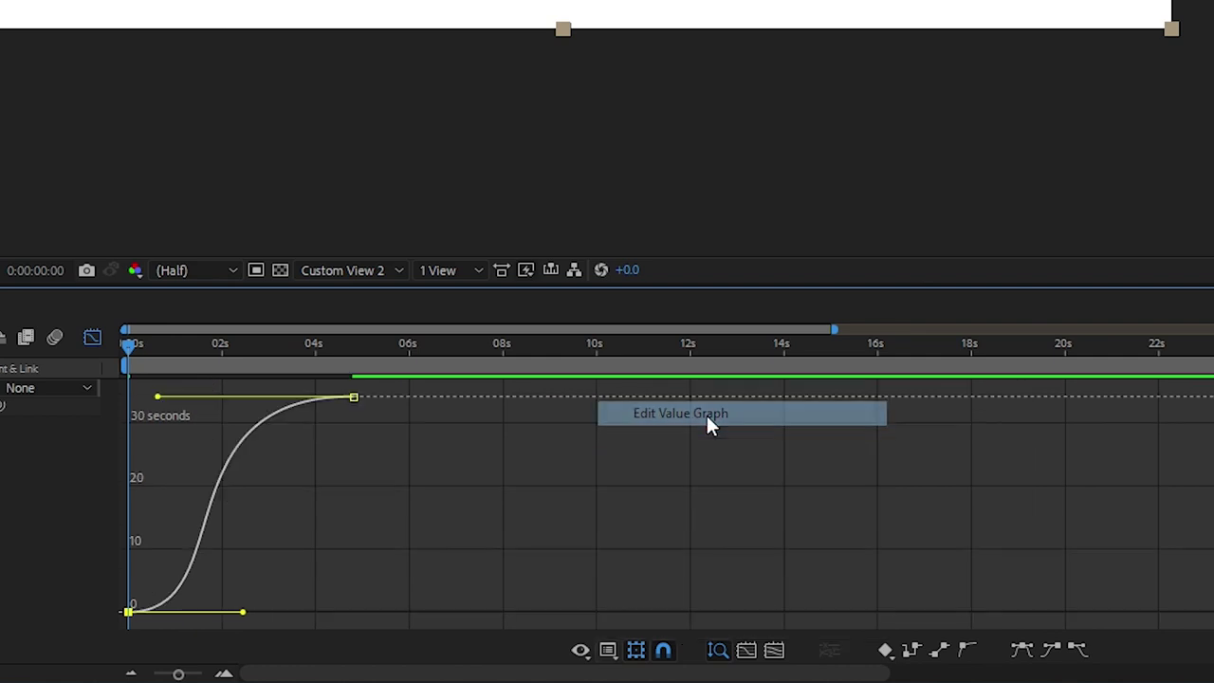
left_click(608, 651)
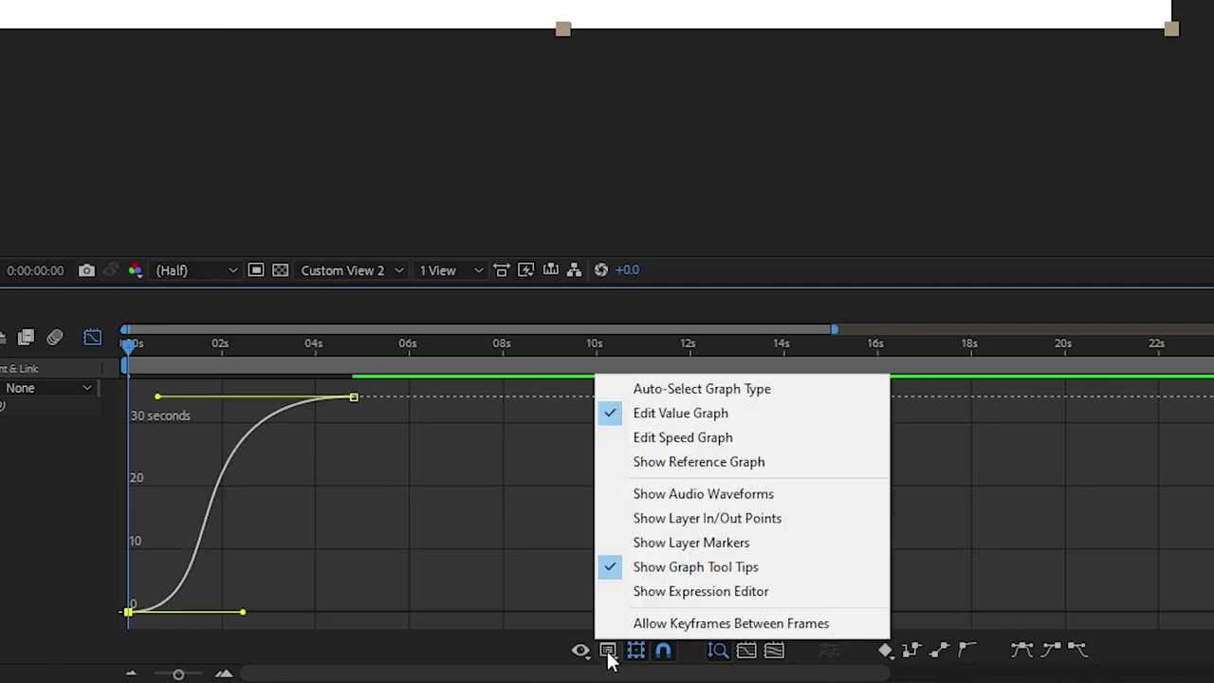
left_click(681, 441)
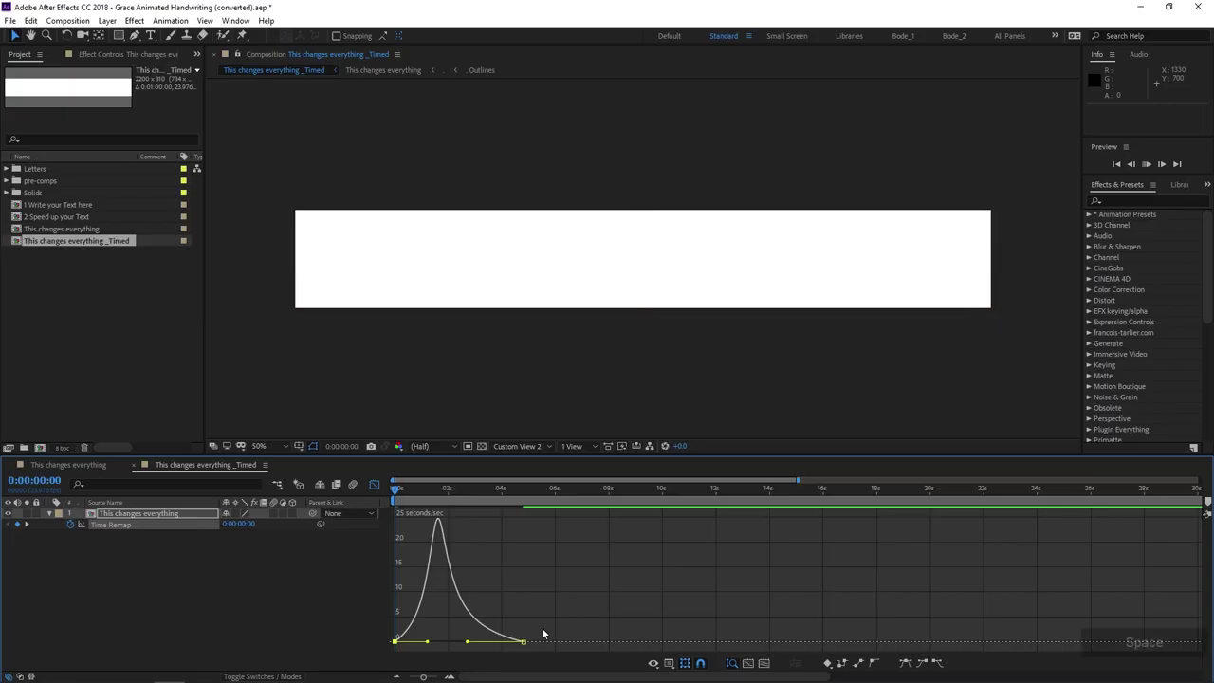
- Preview the adjusted easing from the start, then close the Graph Editor and collapse the layer's properties
key("space")
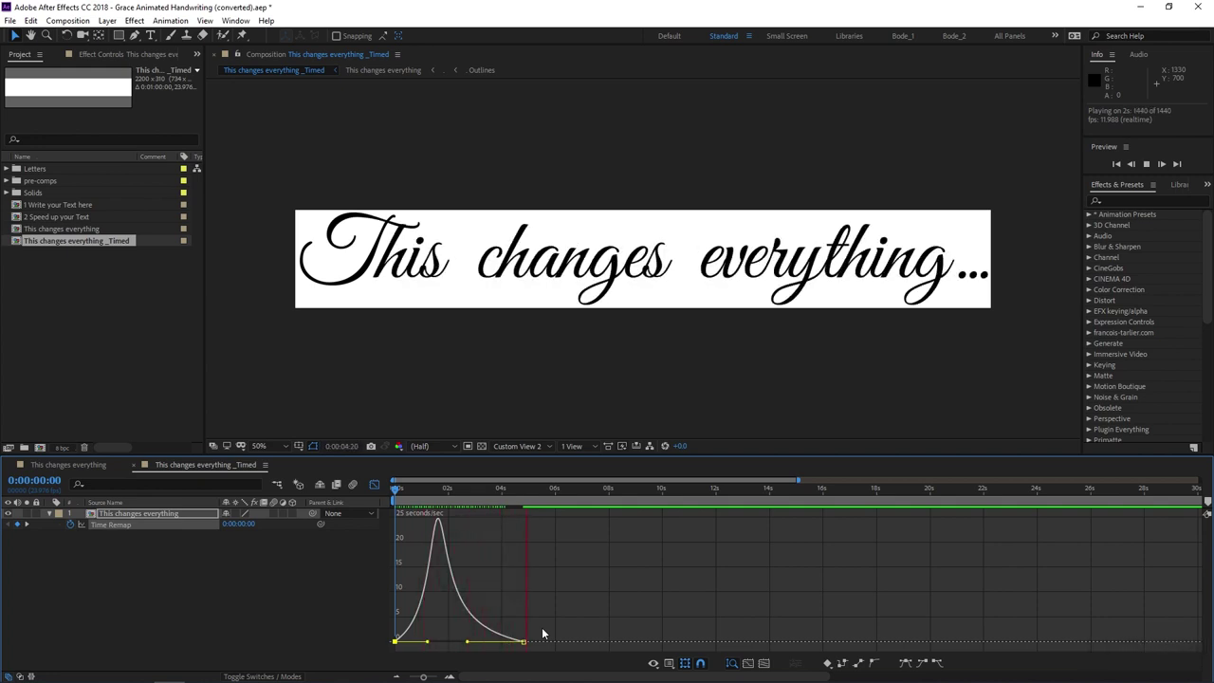
key("space")
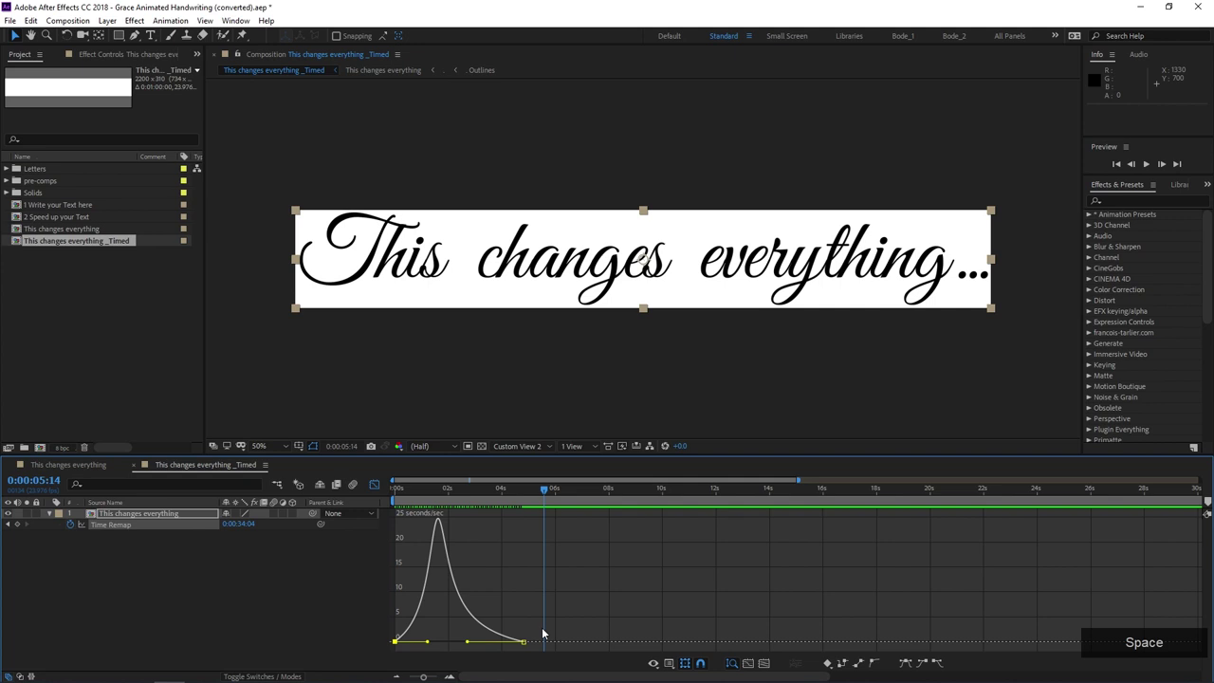
left_click_drag(485, 489, 376, 519)
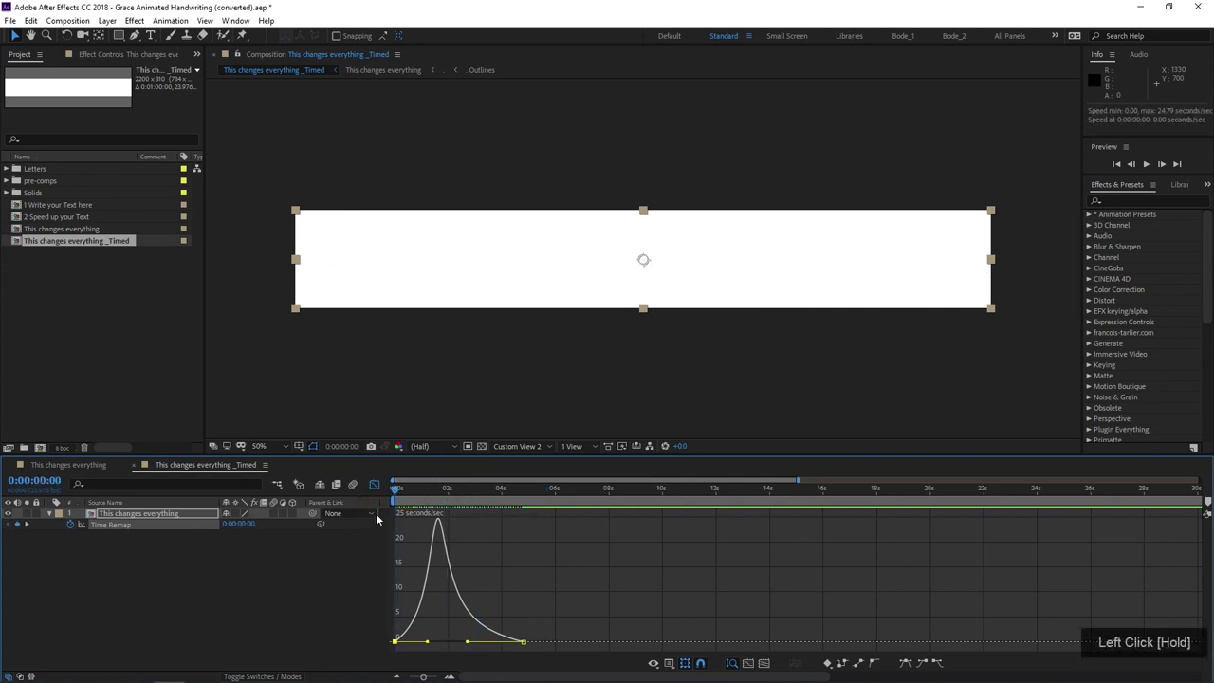
left_click(285, 605)
left_click(48, 513)
left_click(374, 485)
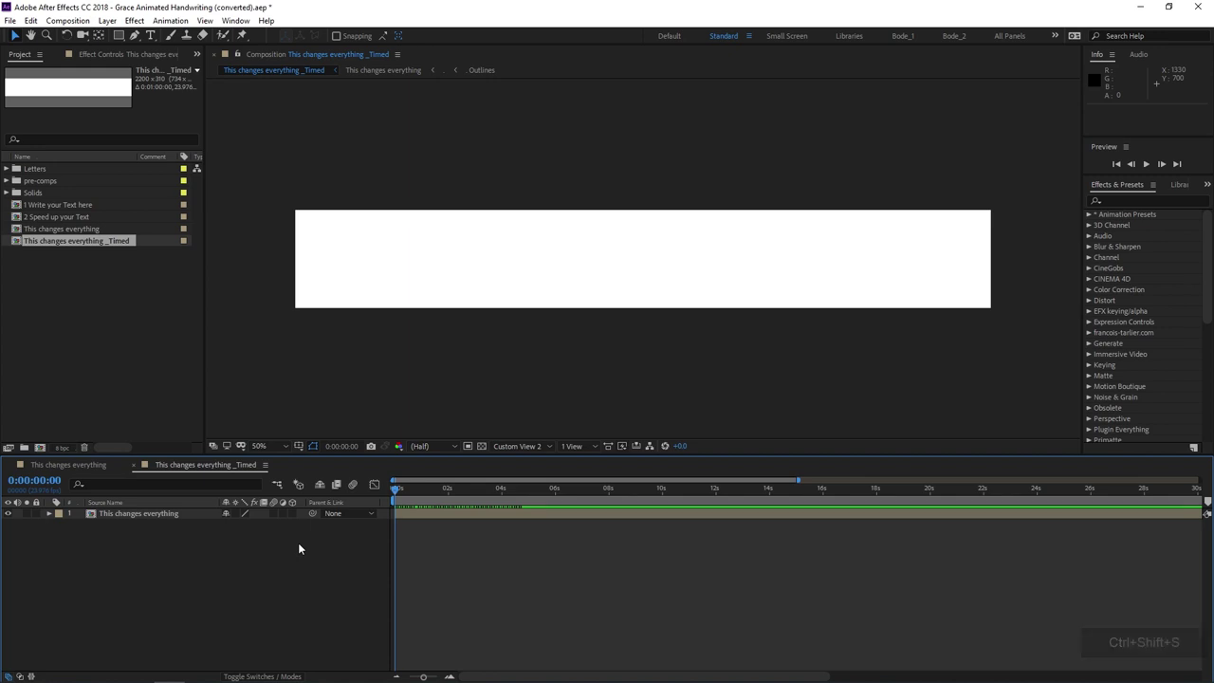
- Save the project under the new name Grace Animated Handwriting_1.aep in the Grace Animated Handwriting folder
key("ctrl+shift+s")
left_click_drag(311, 498, 347, 501)
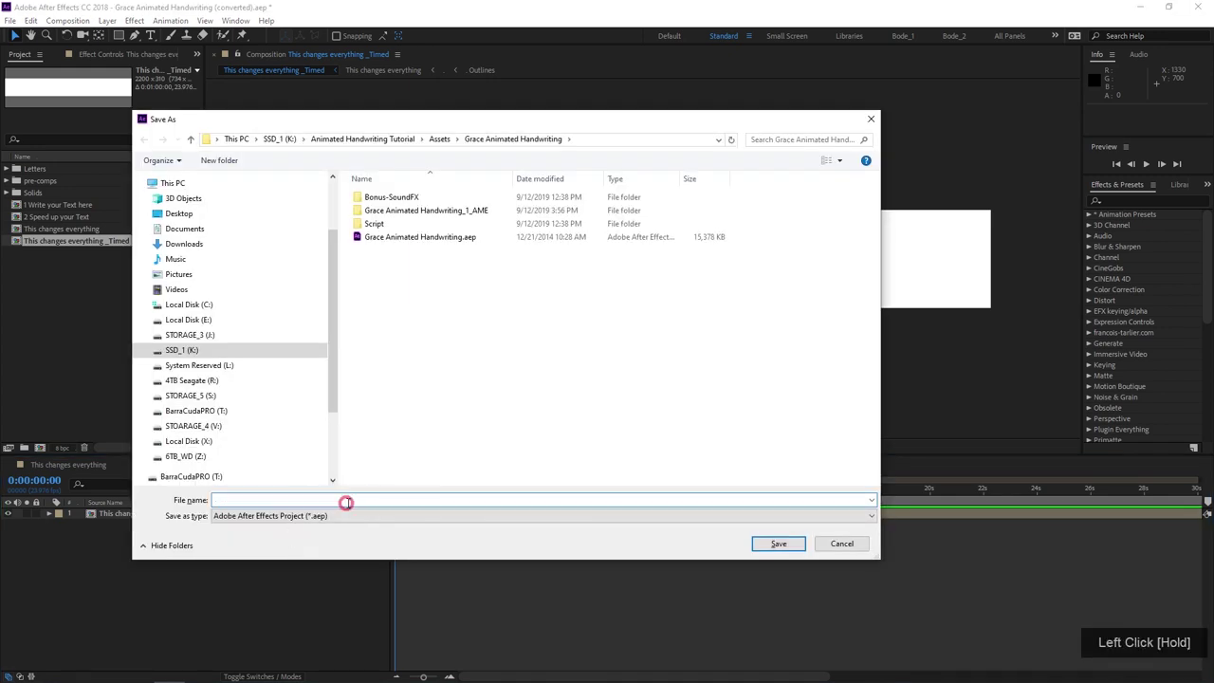
key("BackSpace")
key("Delete")
type("_1")
key("Return")
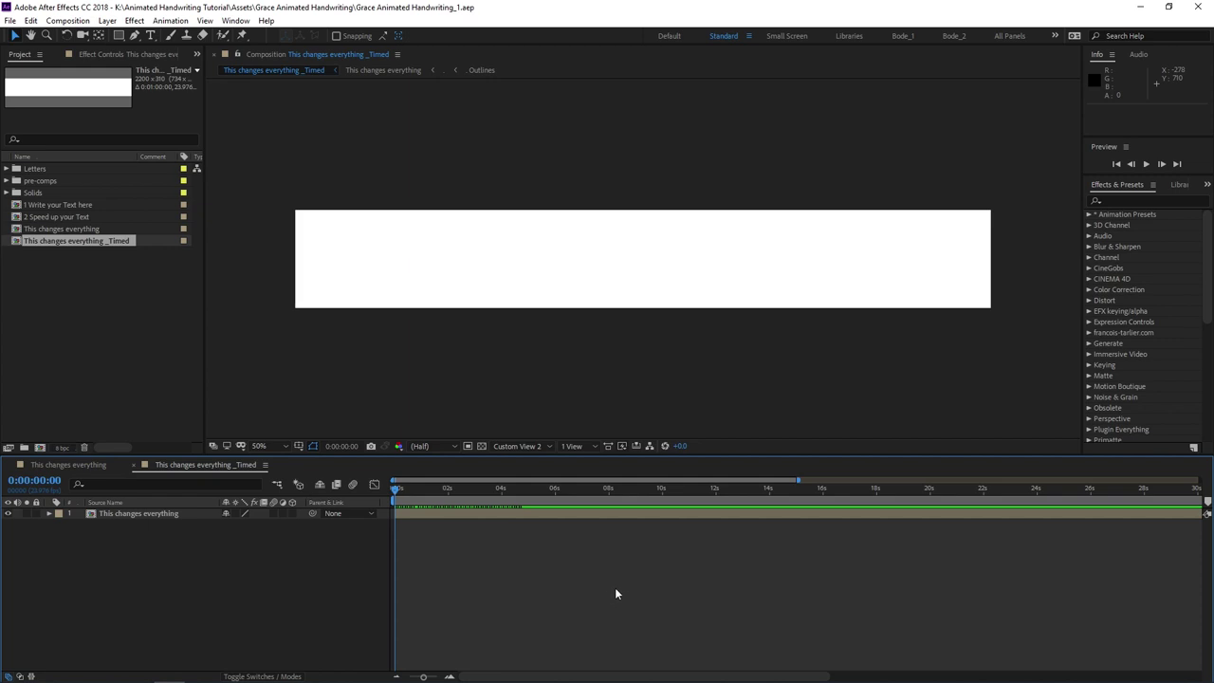
- Switch to the web browser and review the 21 Paper Textures and Watercolor Paper Backgrounds pages on Envato Elements
left_click(1138, 8)
left_click(891, 71)
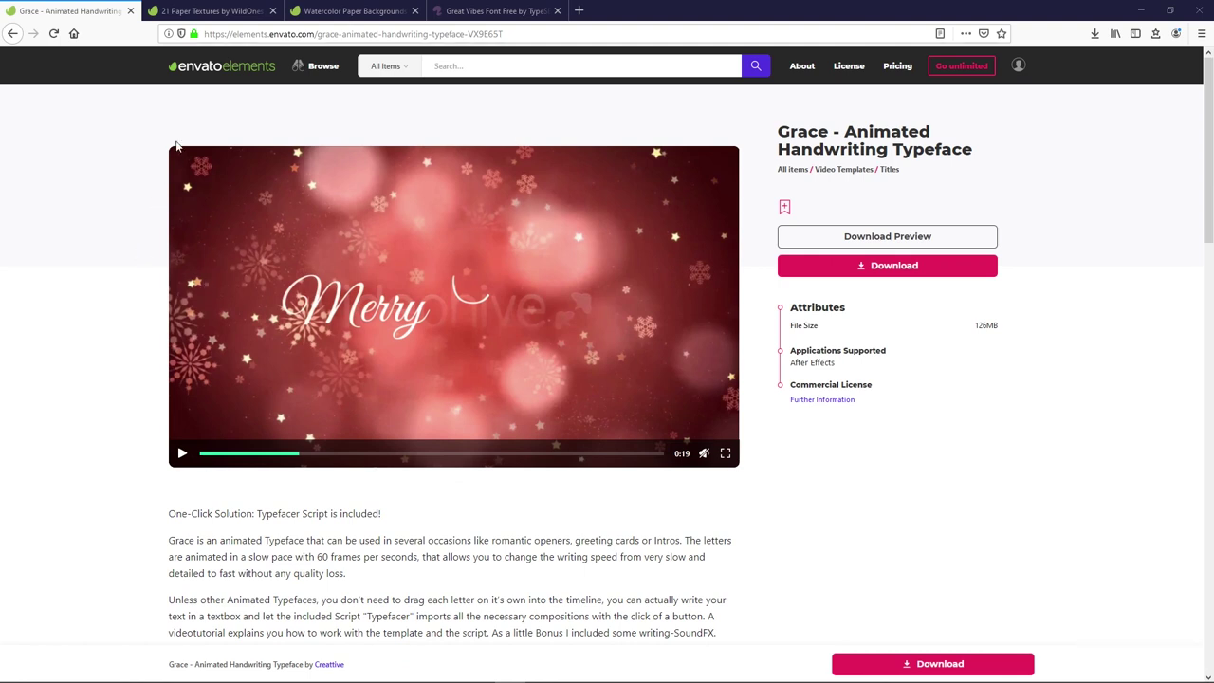
left_click(215, 12)
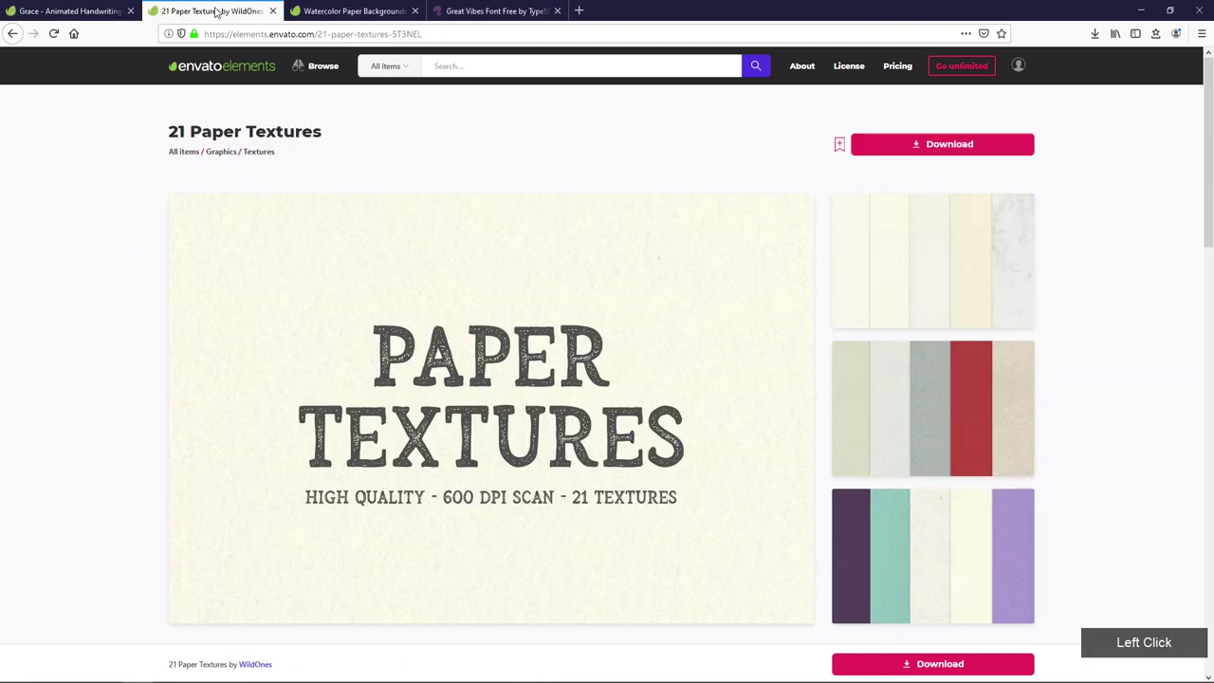
left_click(352, 10)
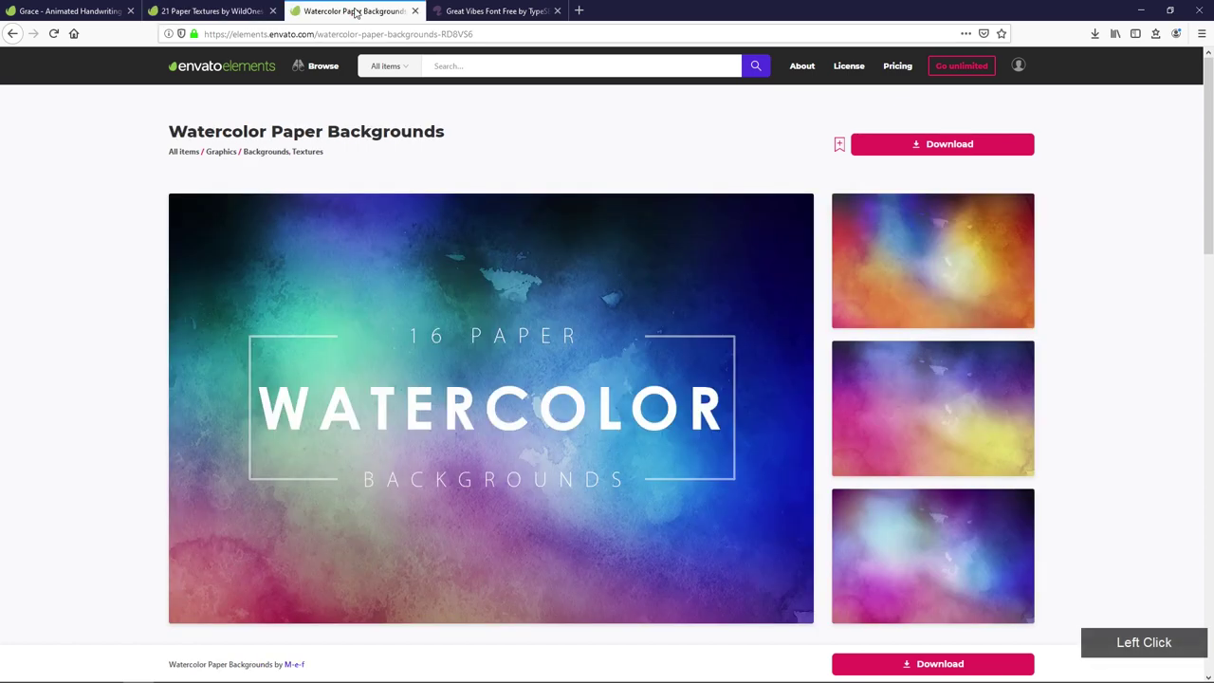
left_click(176, 12)
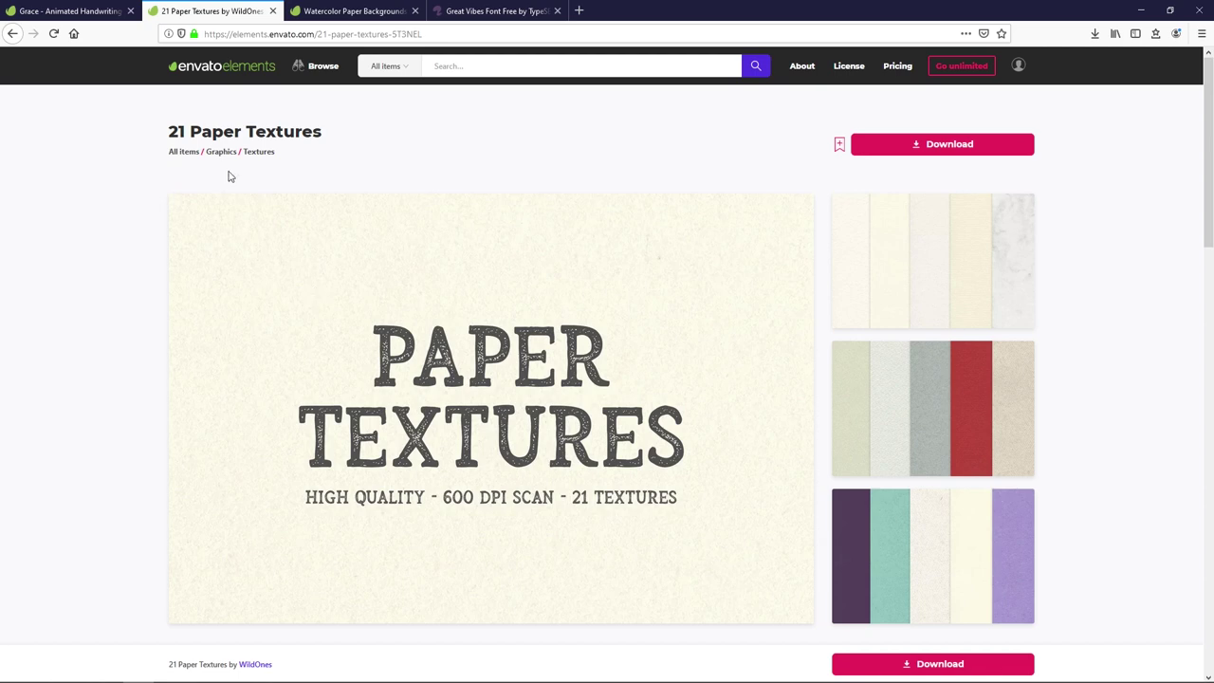
left_click_drag(169, 136, 333, 139)
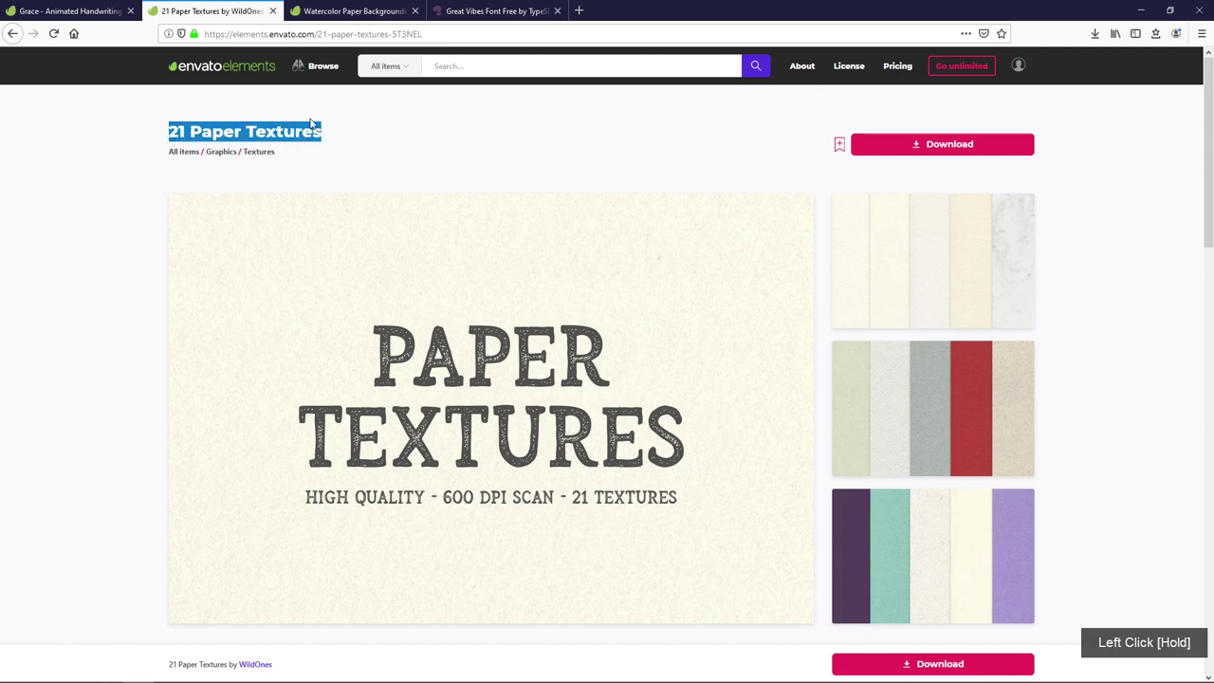
left_click(353, 10)
left_click_drag(171, 132, 446, 131)
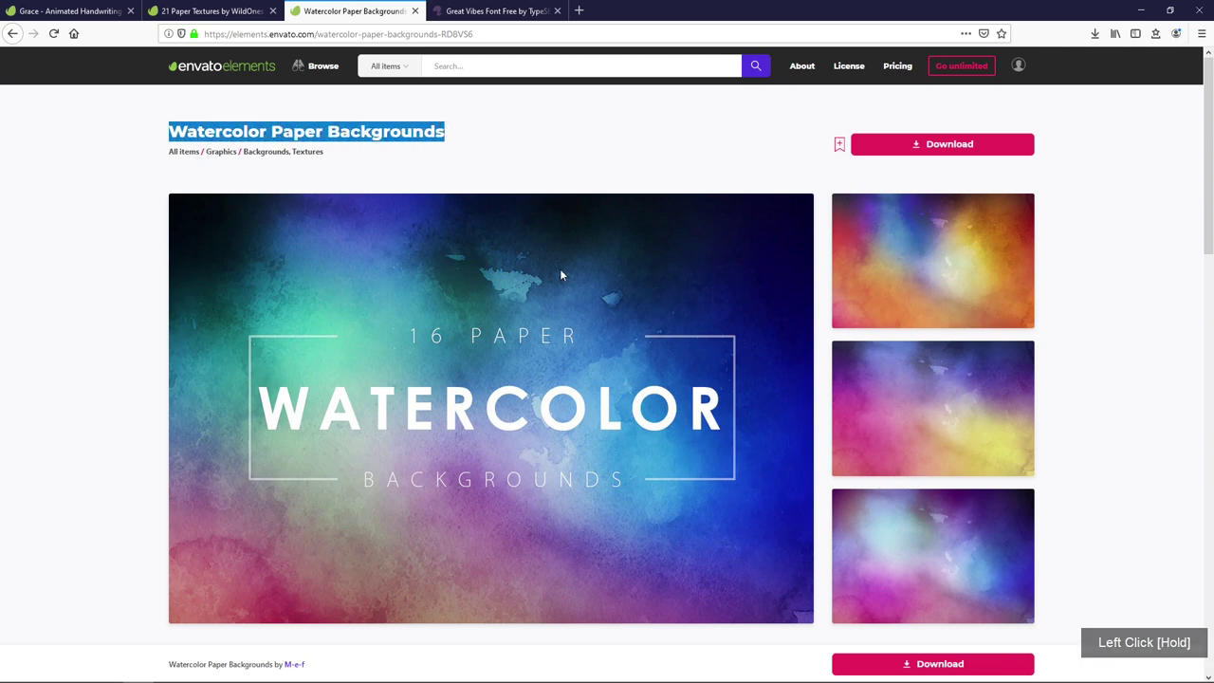
scroll(558, 284, "down", 3)
scroll(557, 298, "up", 3)
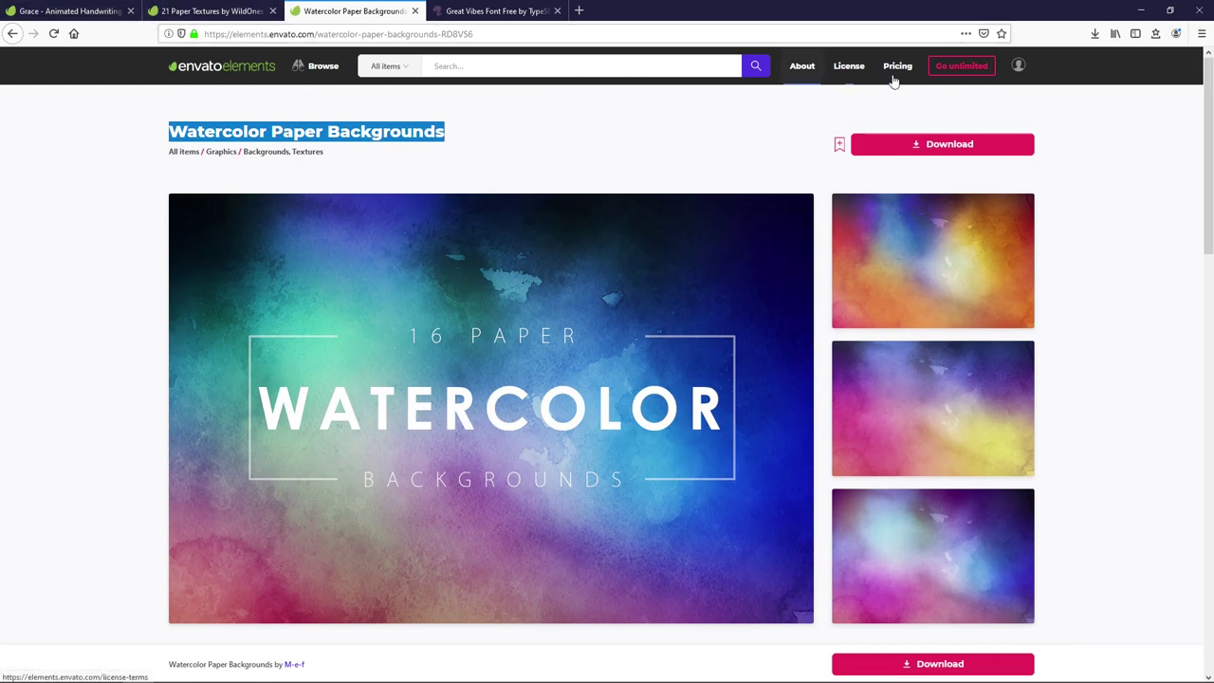
- Switch to File Explorer and import Paper_15.jpg from the 21-Paper-Textures Textures folder into the After Effects project
left_click(1140, 9)
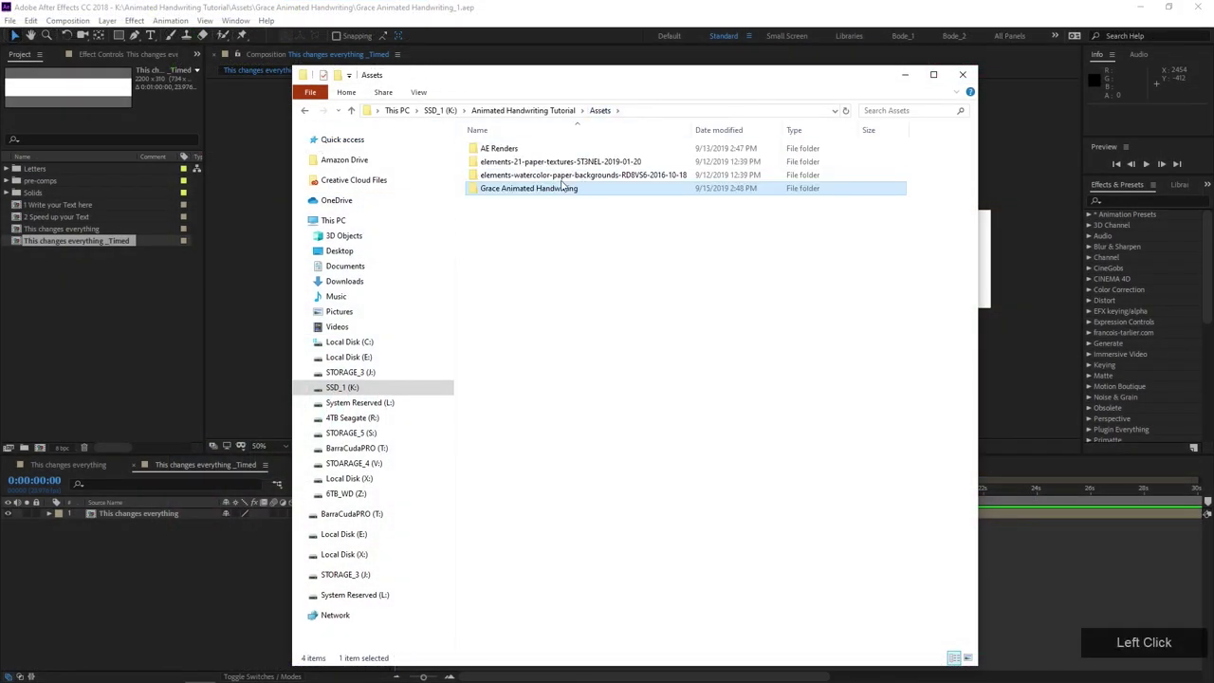
double_click(558, 163)
double_click(536, 163)
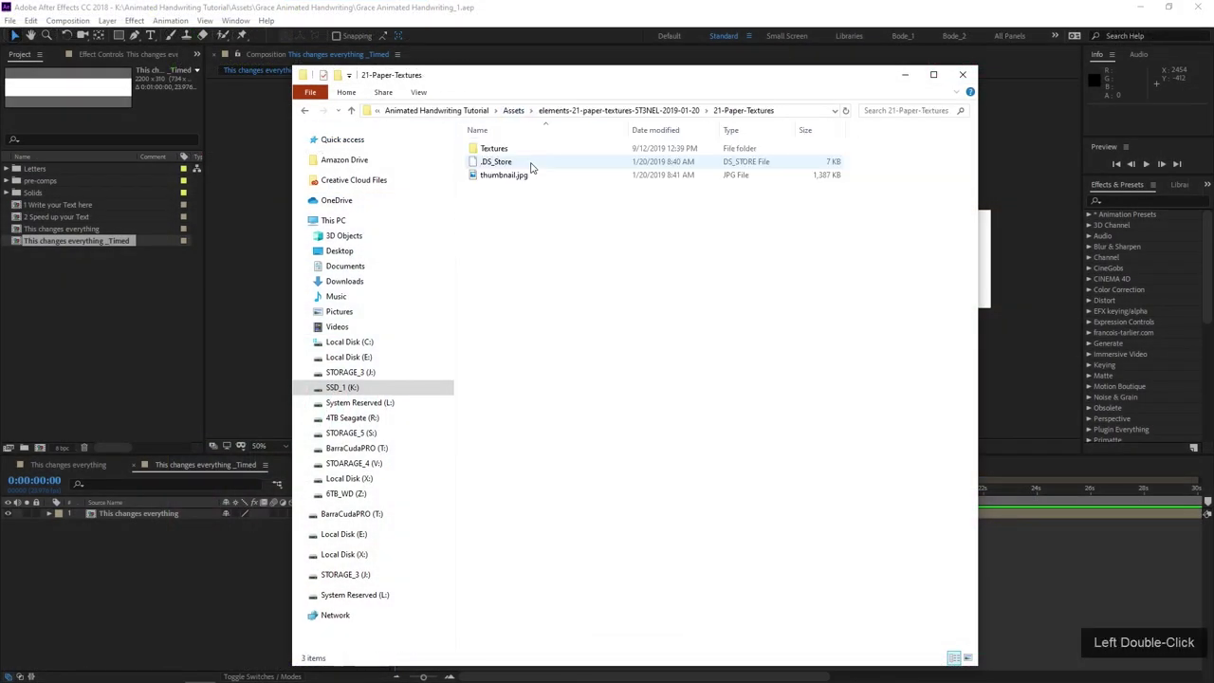
double_click(520, 150)
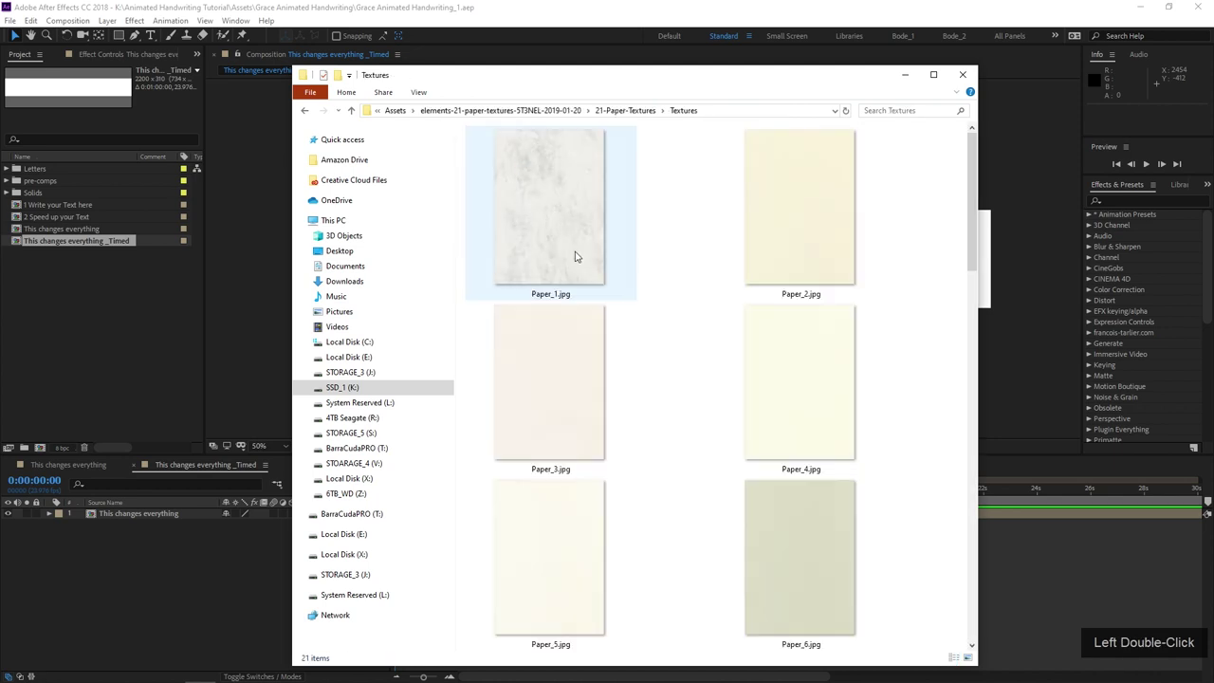
scroll(585, 263, "down", 5)
left_click(565, 529)
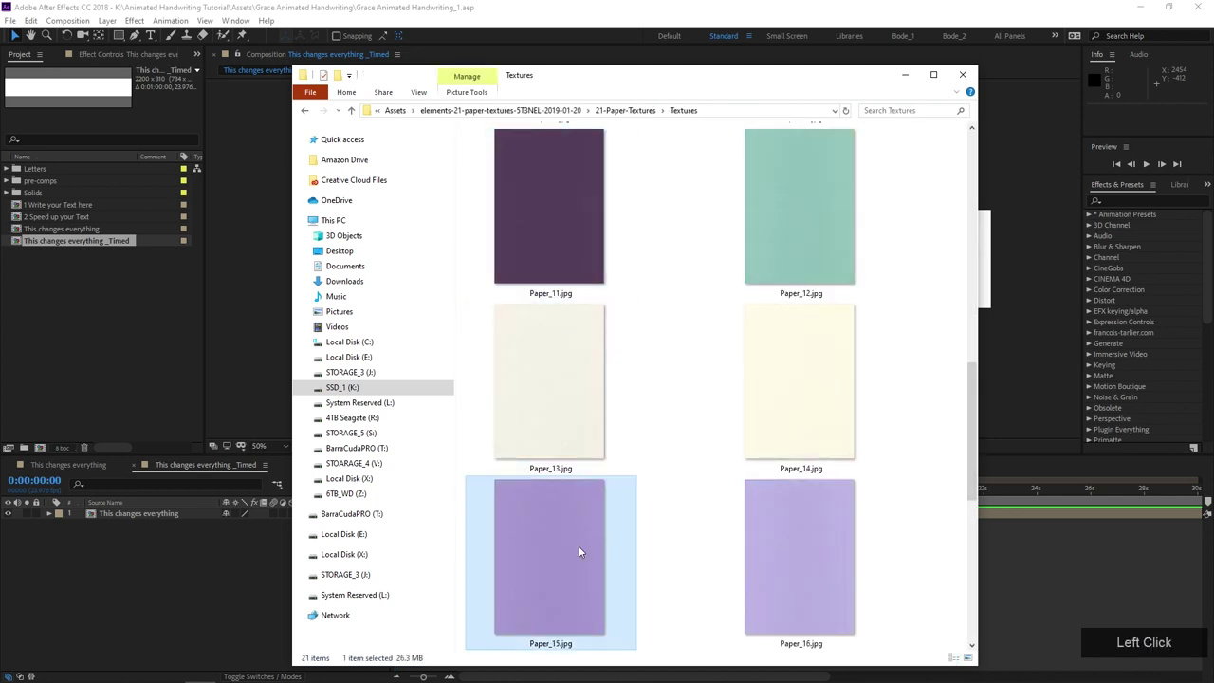
left_click_drag(582, 539, 100, 358)
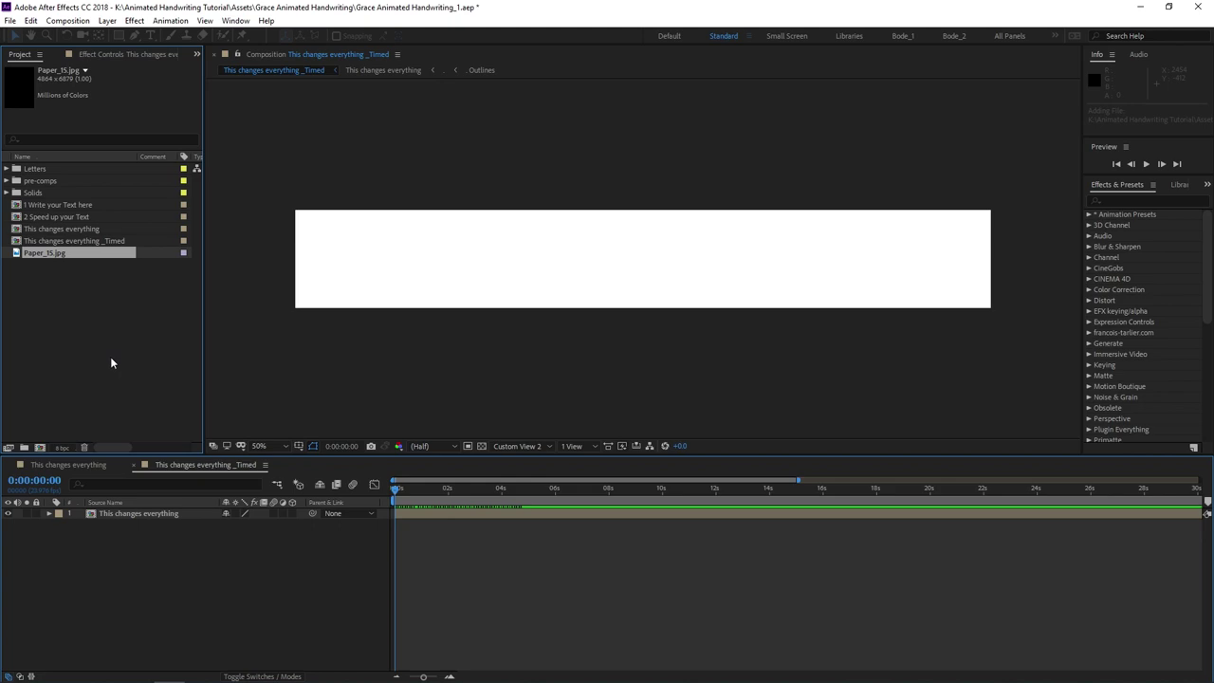
- Switch to File Explorer and import 11.jpg from the elements-watercolor-paper-backgrounds folder into the After Effects project
key("alt+Tab")
double_click(520, 183)
scroll(579, 246, "down", 5)
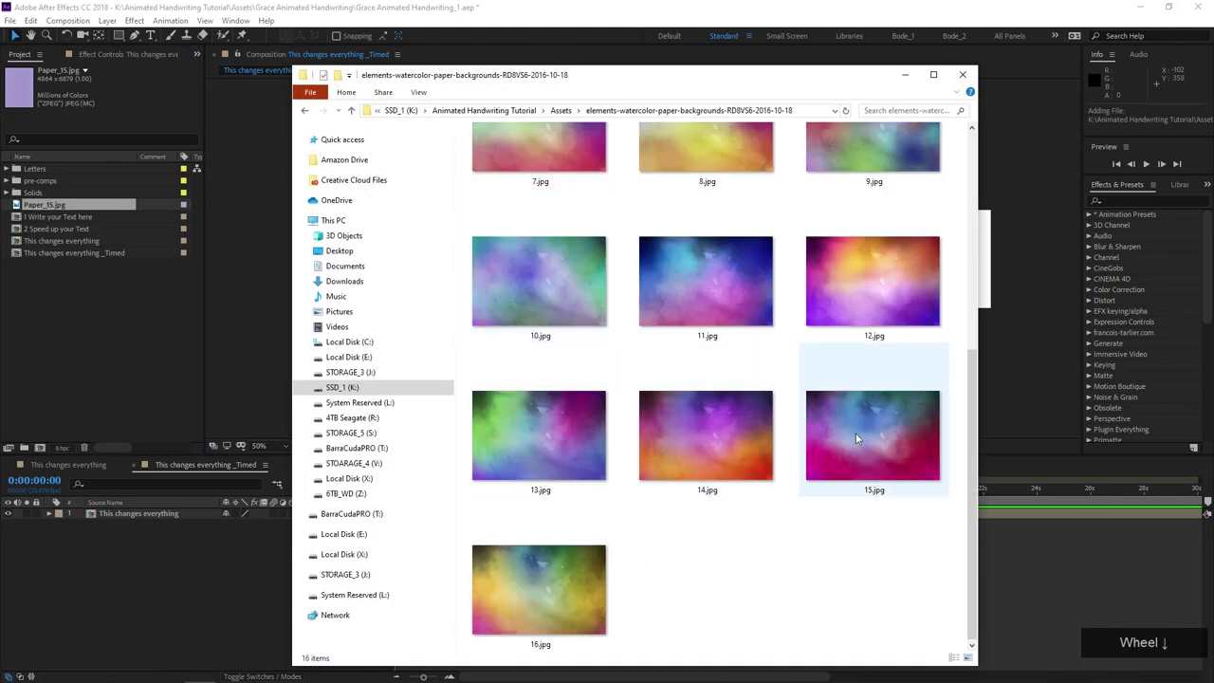
left_click(839, 468)
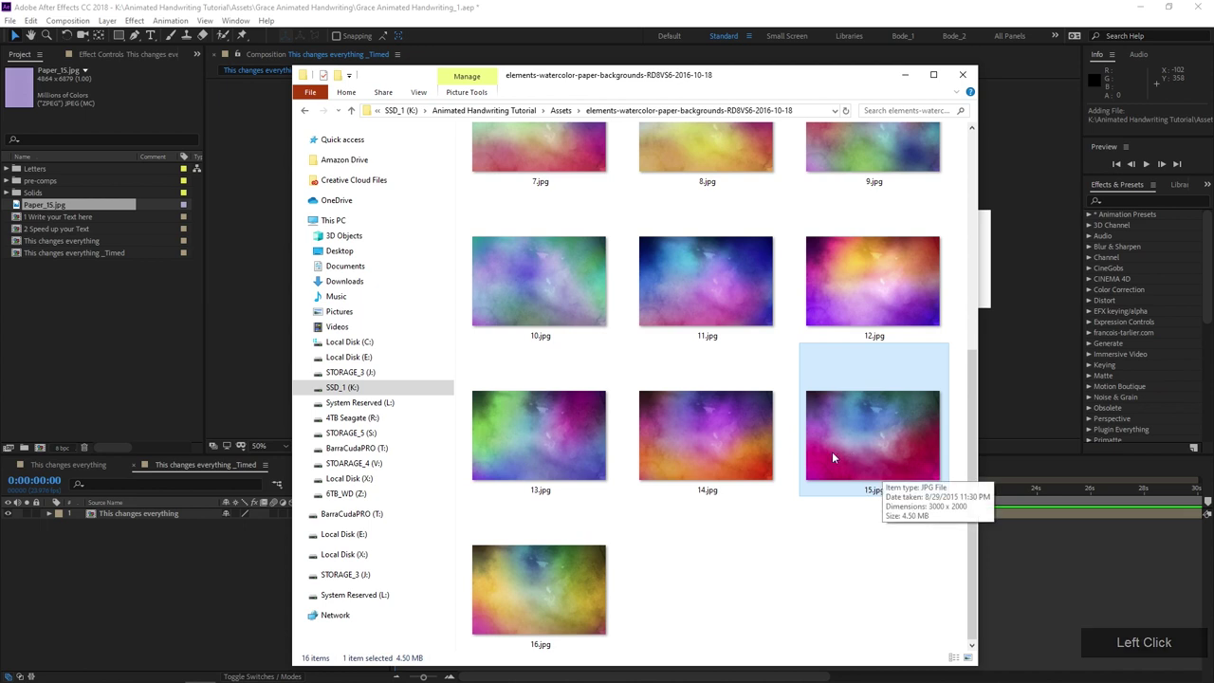
left_click(718, 313)
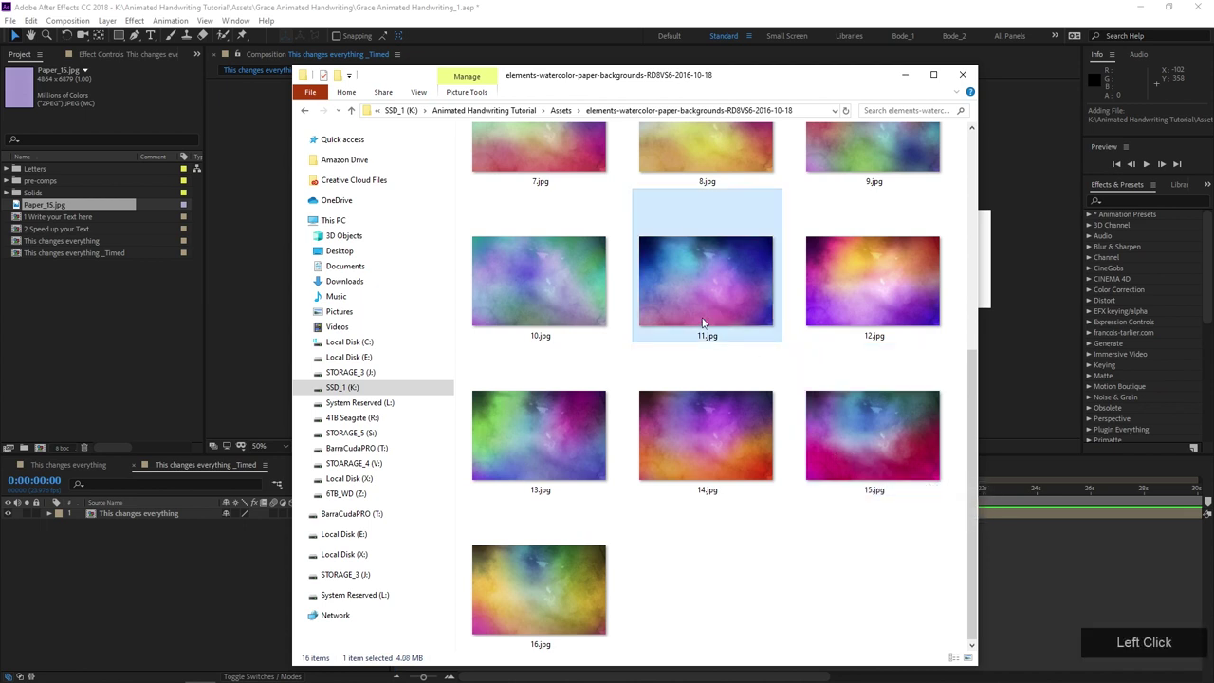
scroll(575, 397, "up", 2)
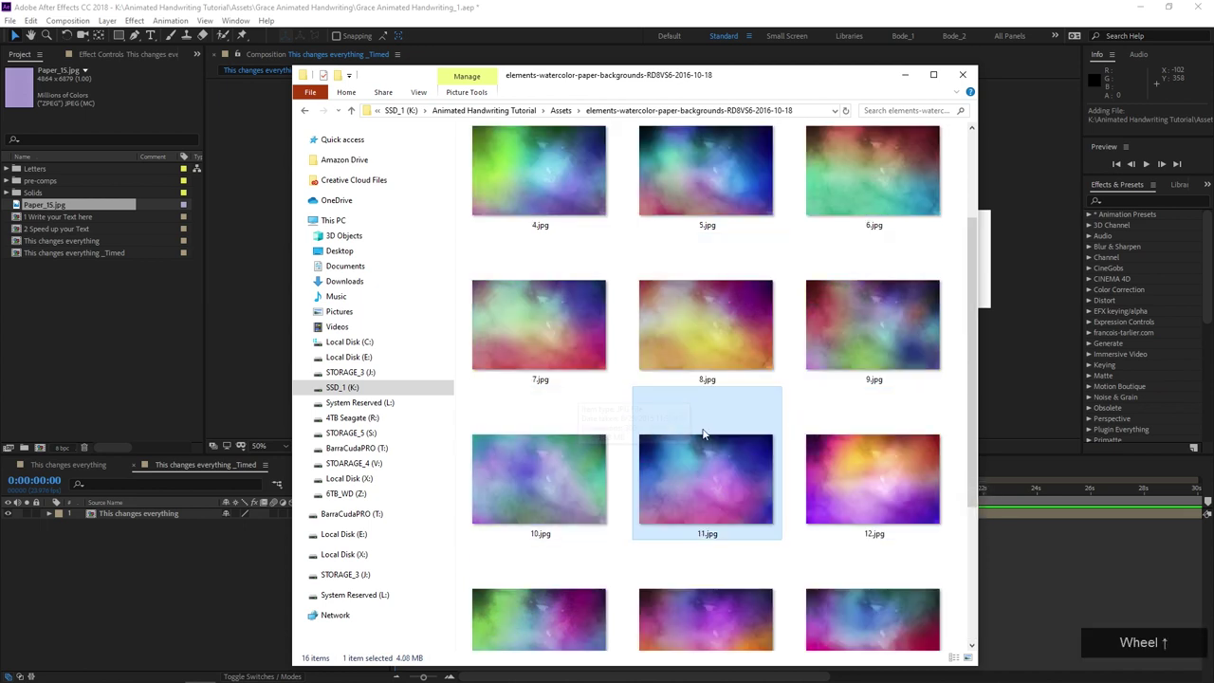
left_click(716, 484)
left_click_drag(730, 480, 124, 334)
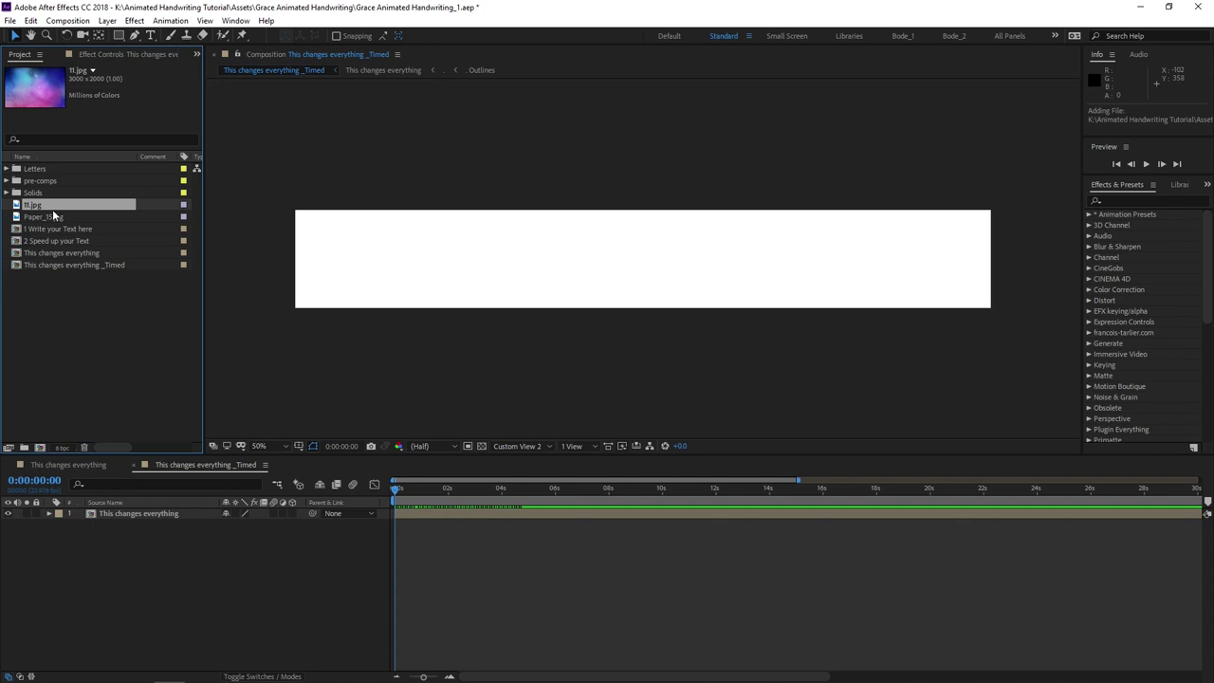
- Group 11.jpg and Paper_15.jpg in a new project folder named Textures
left_click(52, 218, "ctrl")
left_click_drag(54, 217, 26, 452)
type("Textures")
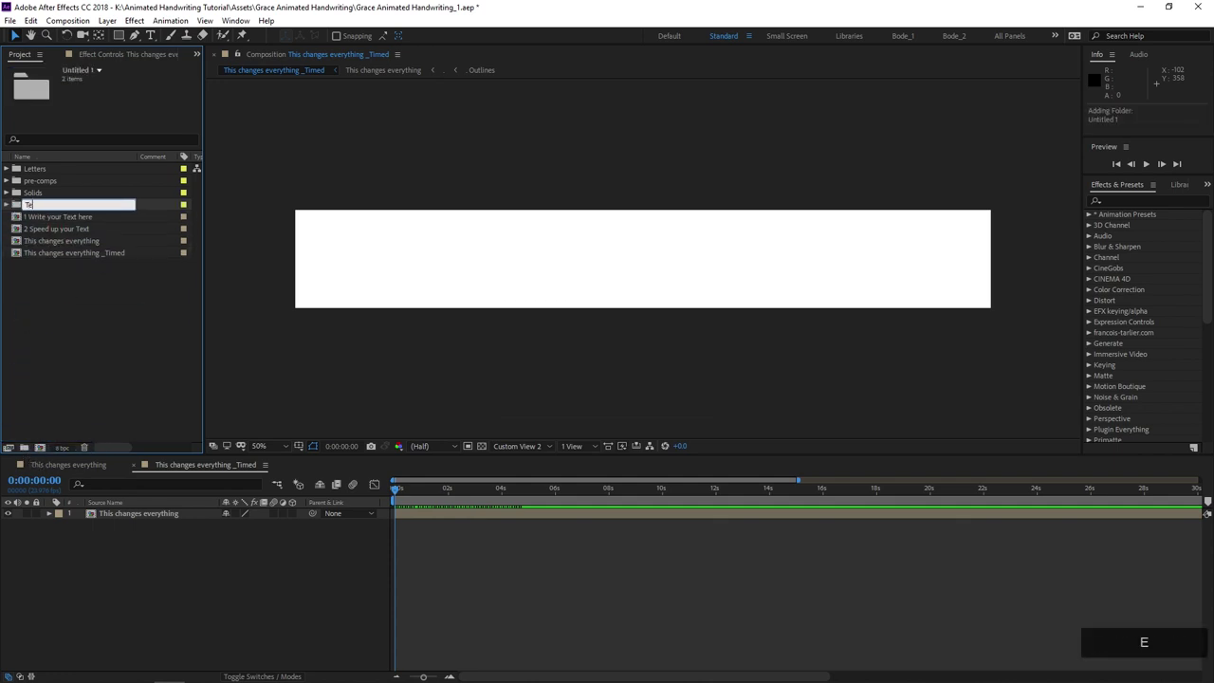
key("Return")
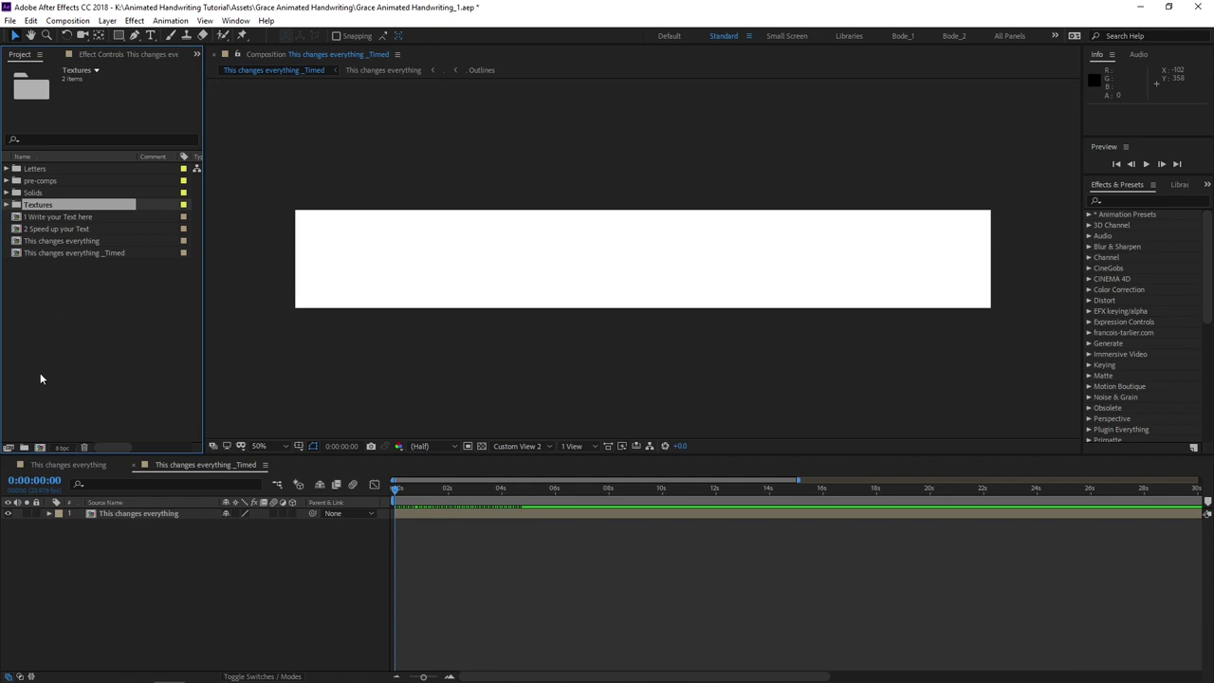
- Create a new composition named Main Title at 1920 x 1080 px with a duration of 8 seconds
left_click(40, 448)
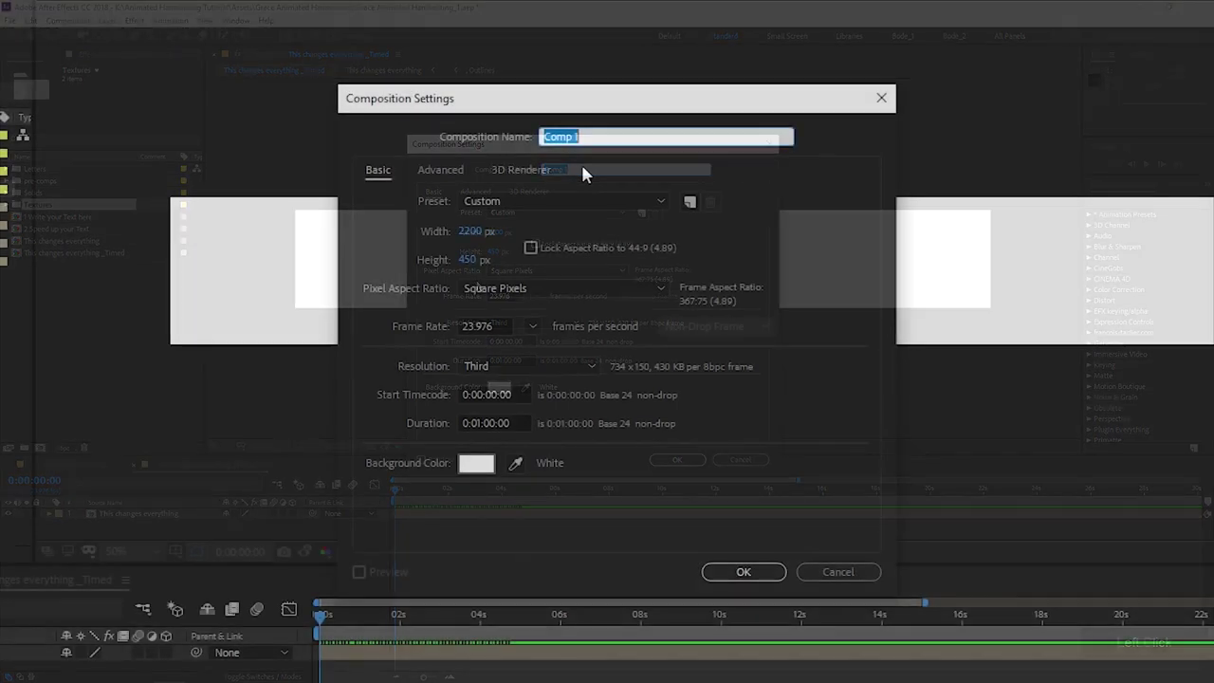
type("Main Title`")
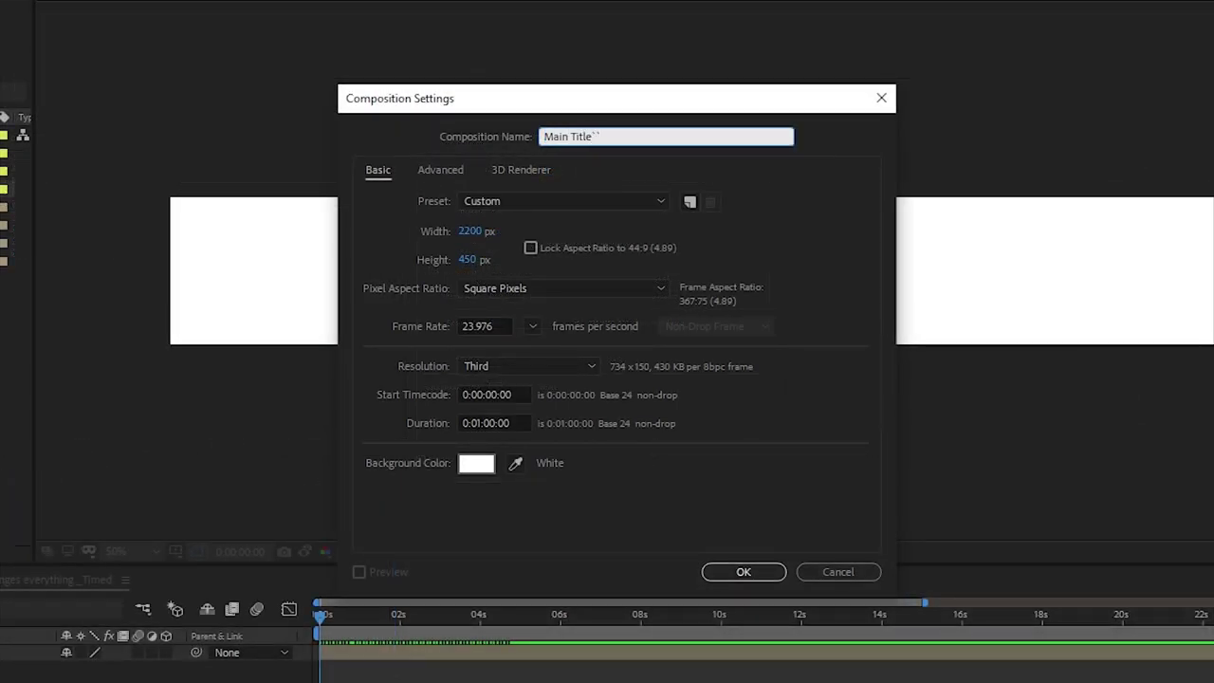
key("Tab")
key("Tab")
key("Tab")
type("2920")
key("Tab")
type("1080")
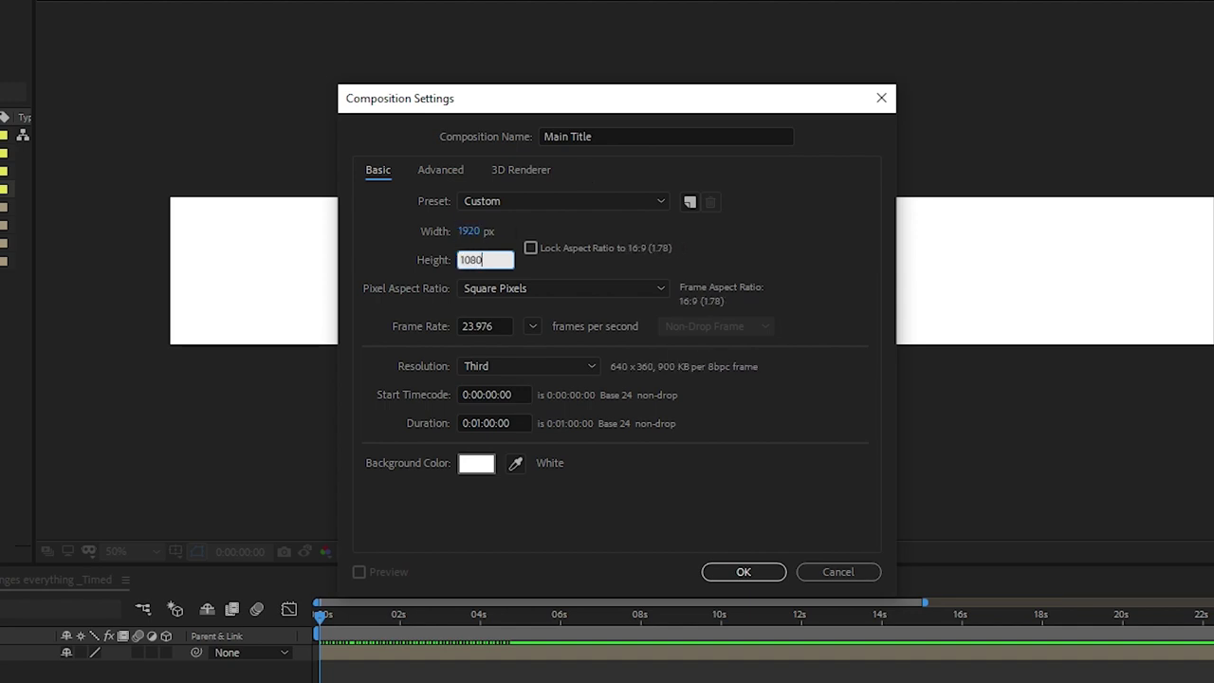
left_click(481, 422)
key("BackSpace")
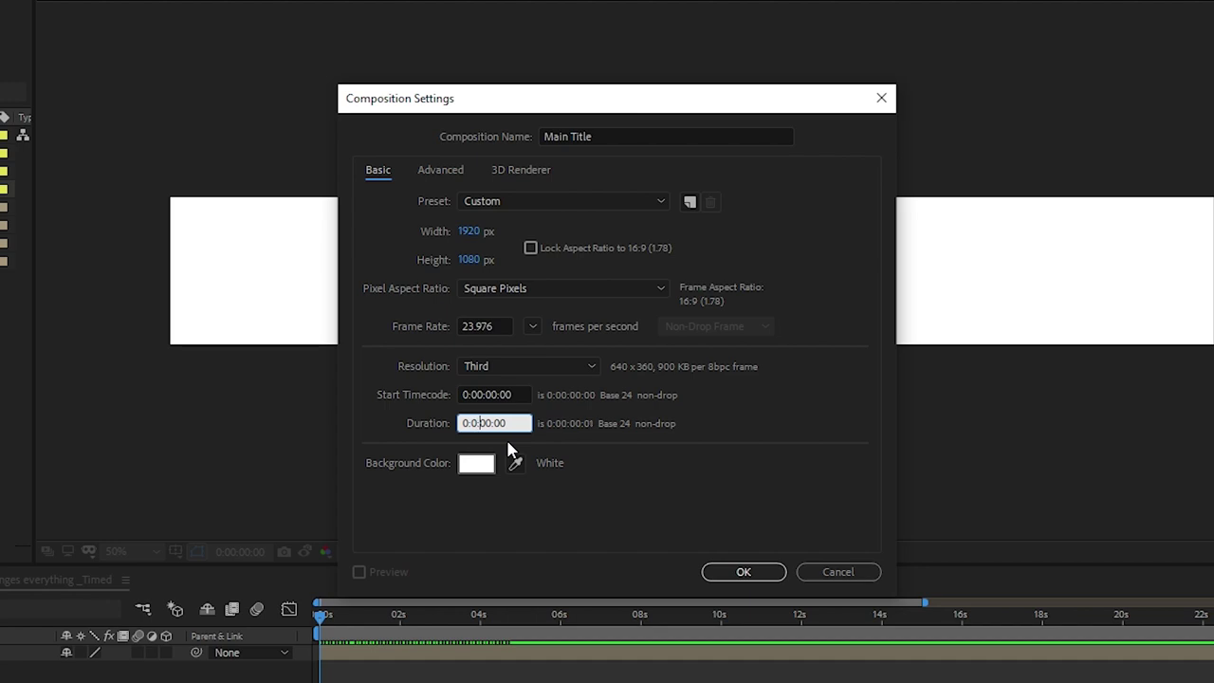
type("8")
key("Return")
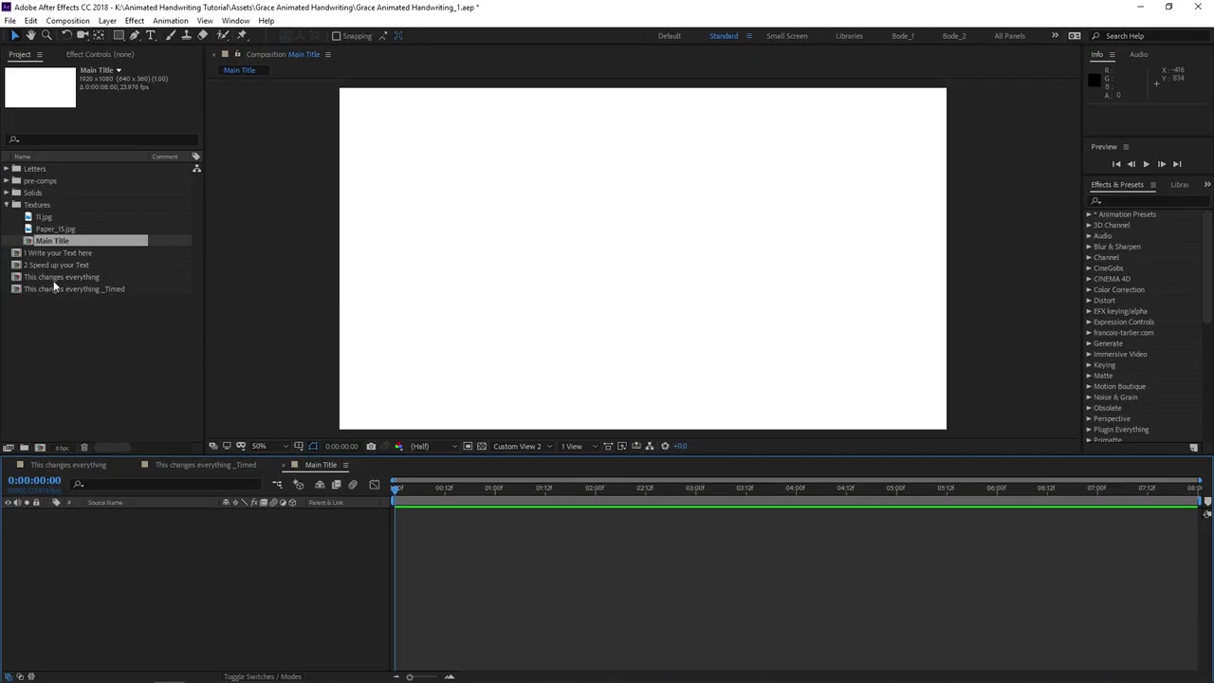
- Add Paper_15.jpg from the Textures folder to the Main Title composition and move to frame 0:00:00:11
left_click(63, 228)
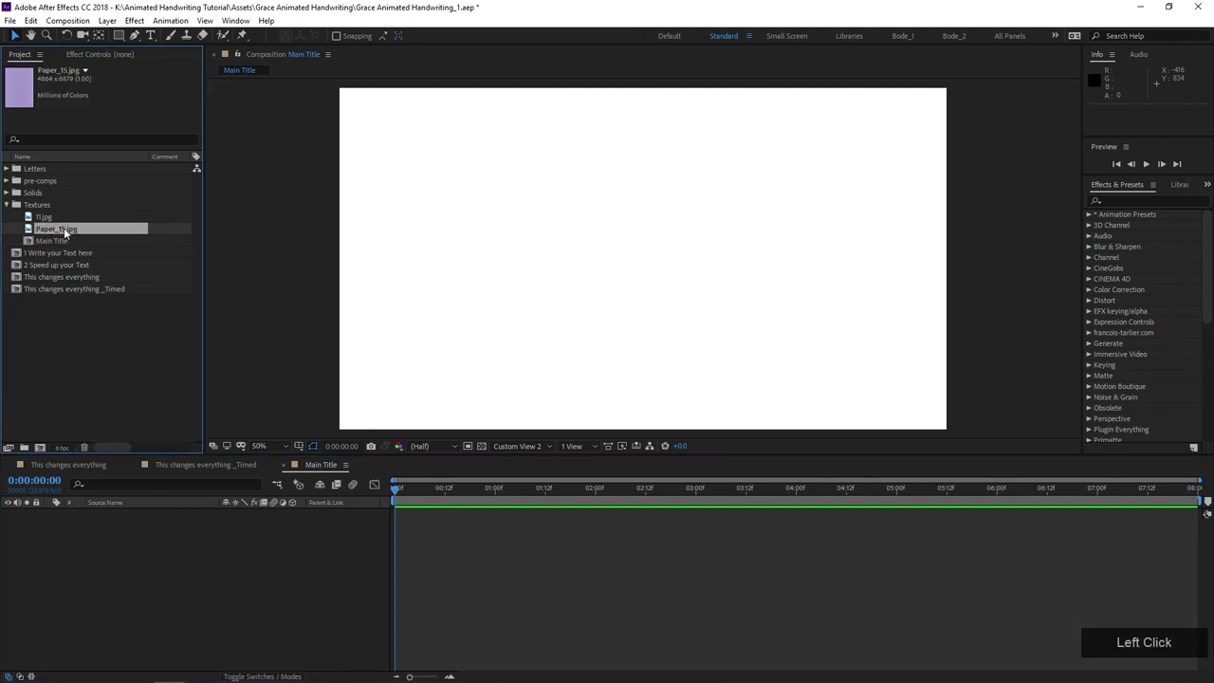
left_click_drag(59, 231, 149, 562)
scroll(572, 313, "down", 2)
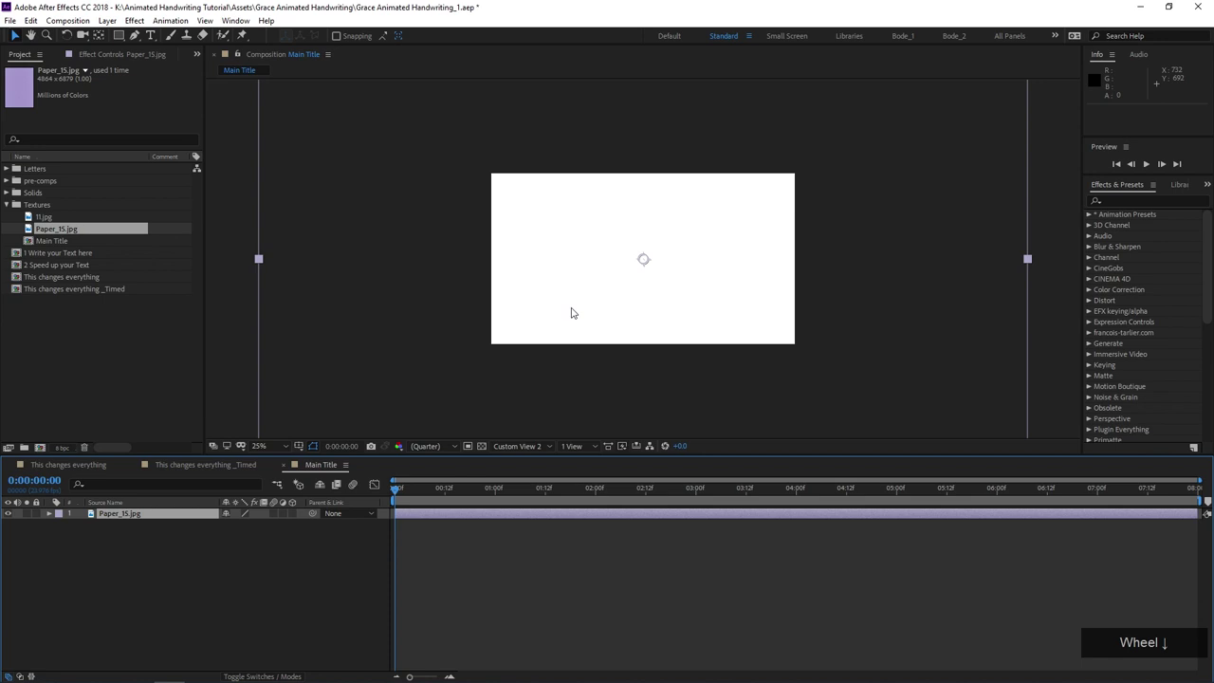
left_click(440, 500)
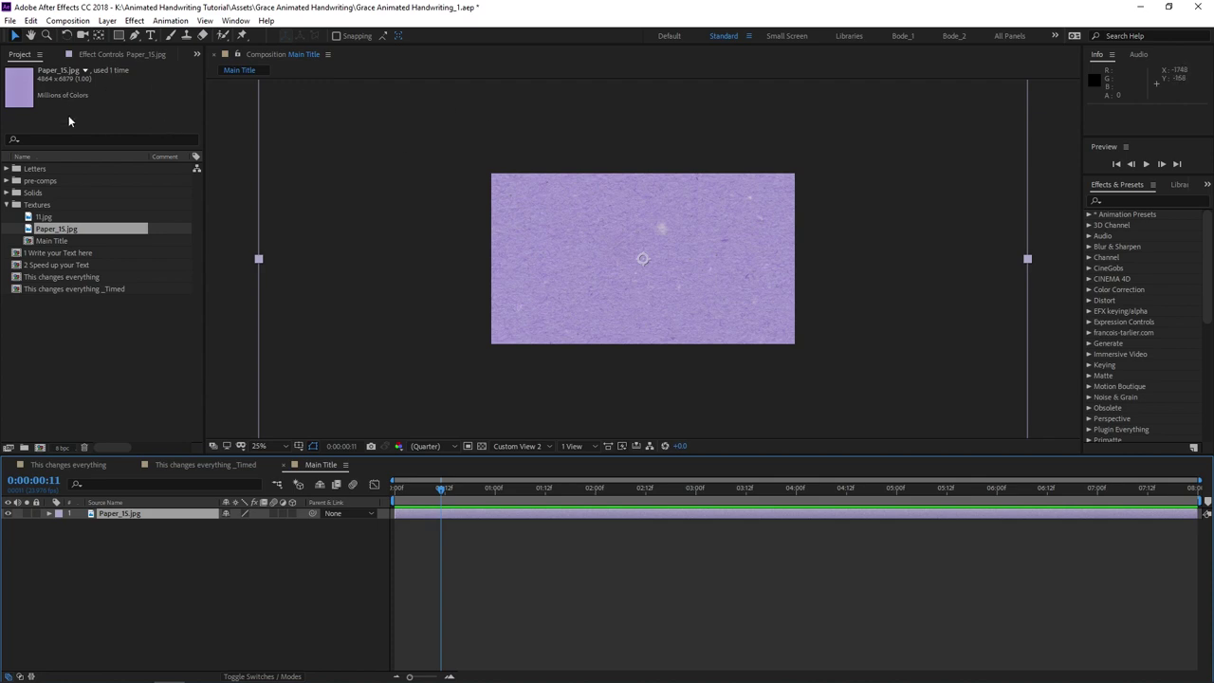
- Rotate the Paper_15.jpg layer by exactly -90° around its center
scroll(621, 270, "up", 2)
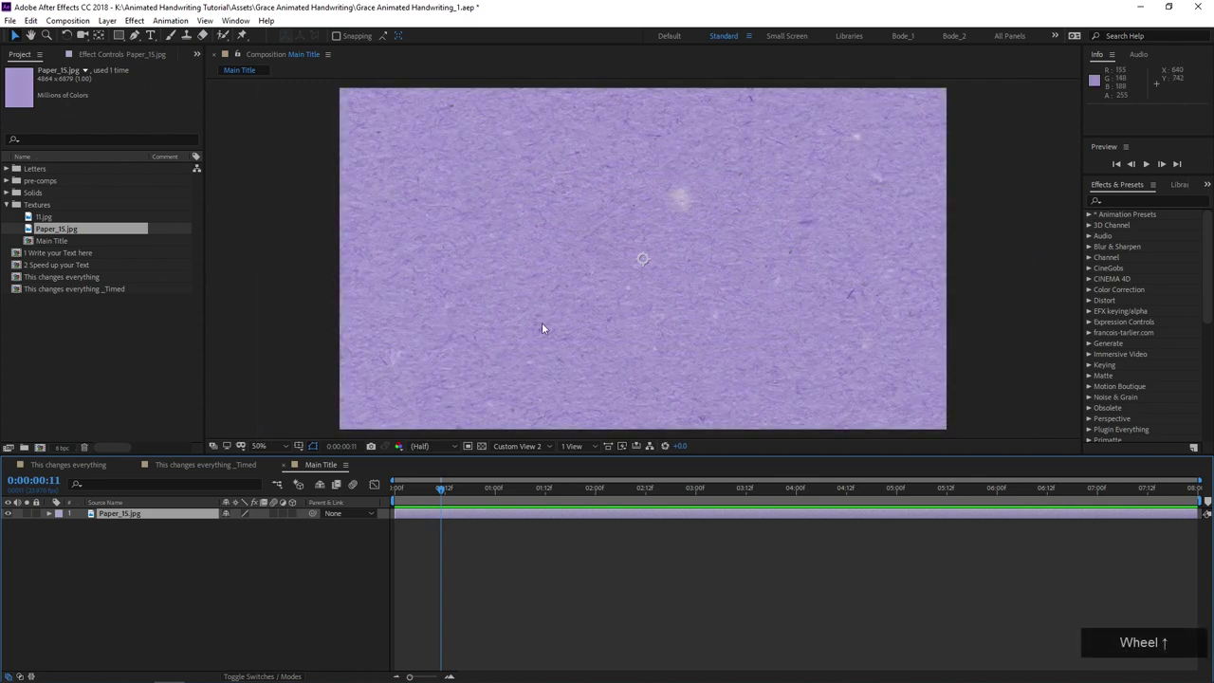
scroll(544, 330, "up", 1)
scroll(544, 329, "down", 1)
scroll(541, 329, "up", 1)
scroll(515, 271, "down", 1)
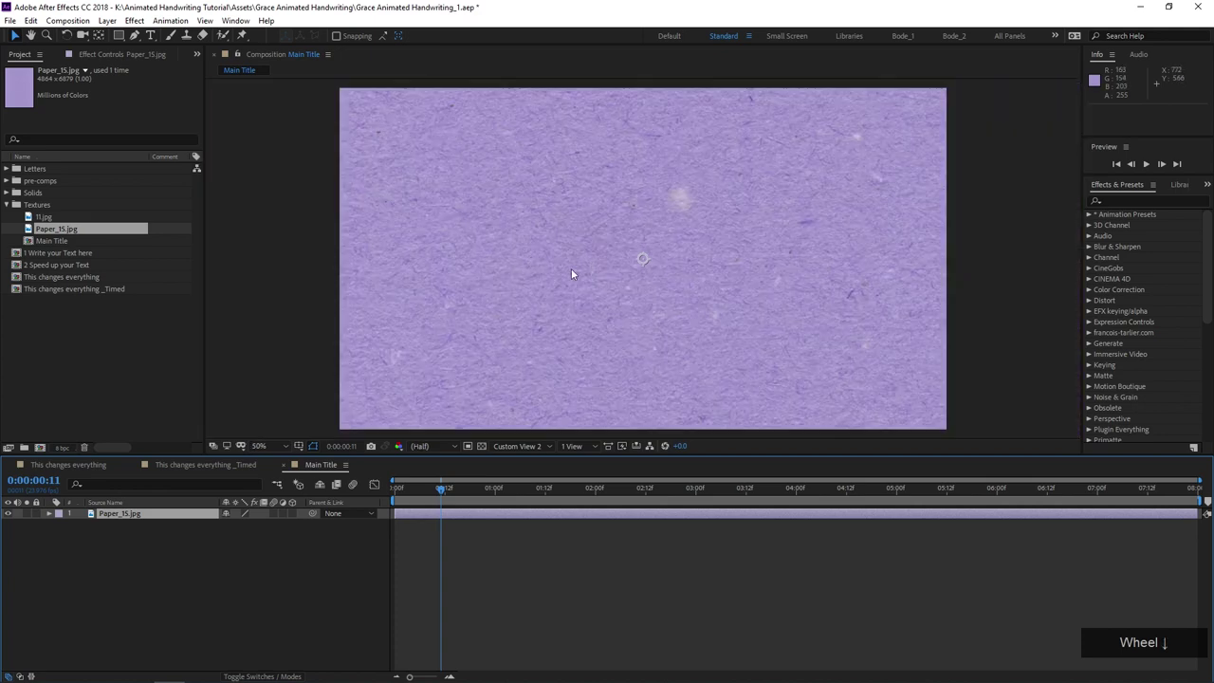
scroll(522, 307, "up", 1)
scroll(477, 291, "down", 1)
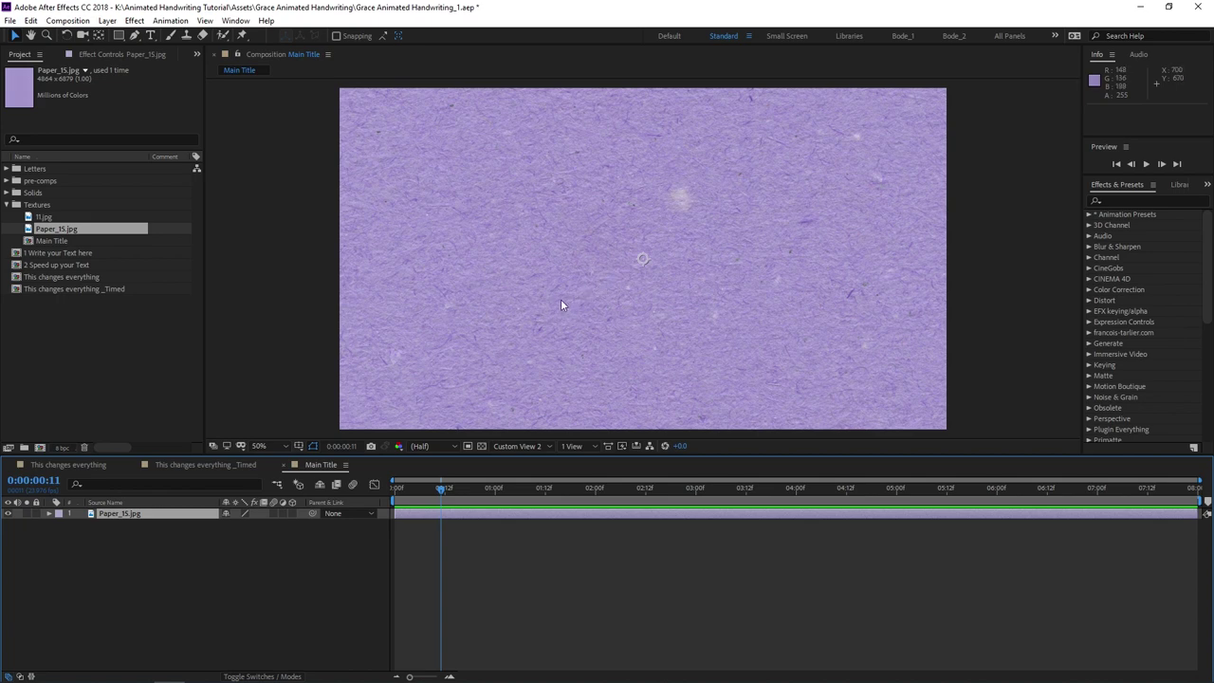
scroll(561, 303, "down", 2)
key("w")
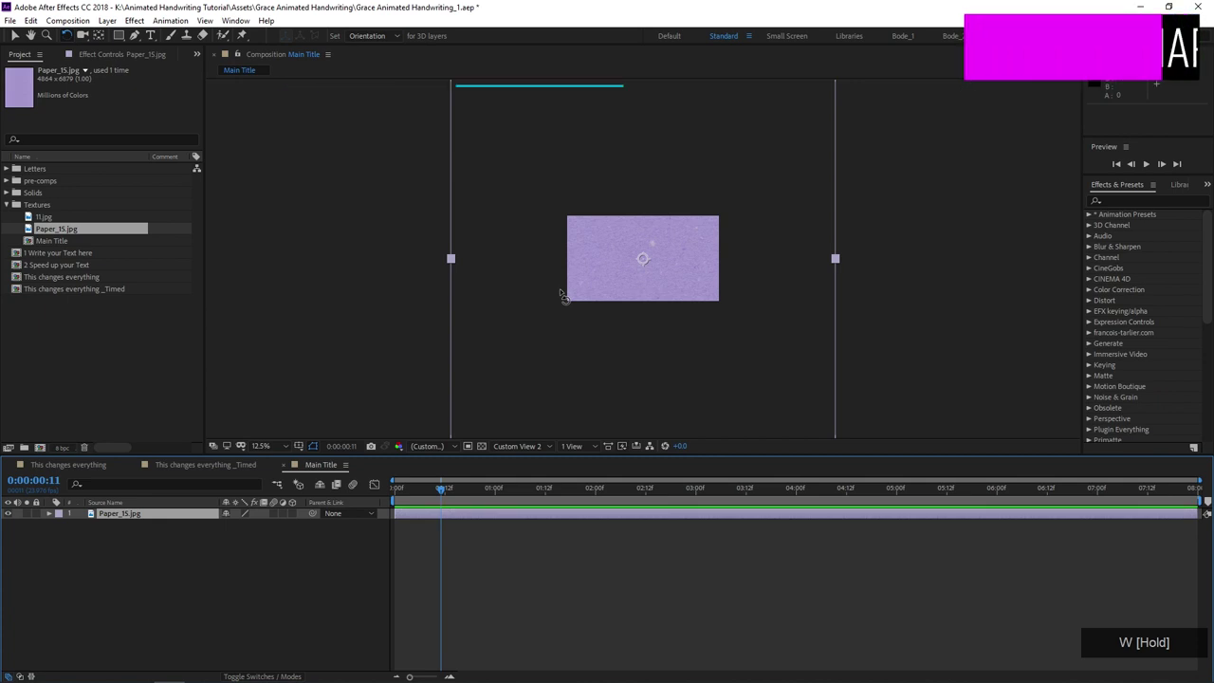
left_click(561, 294)
left_click_drag(560, 294, 666, 319)
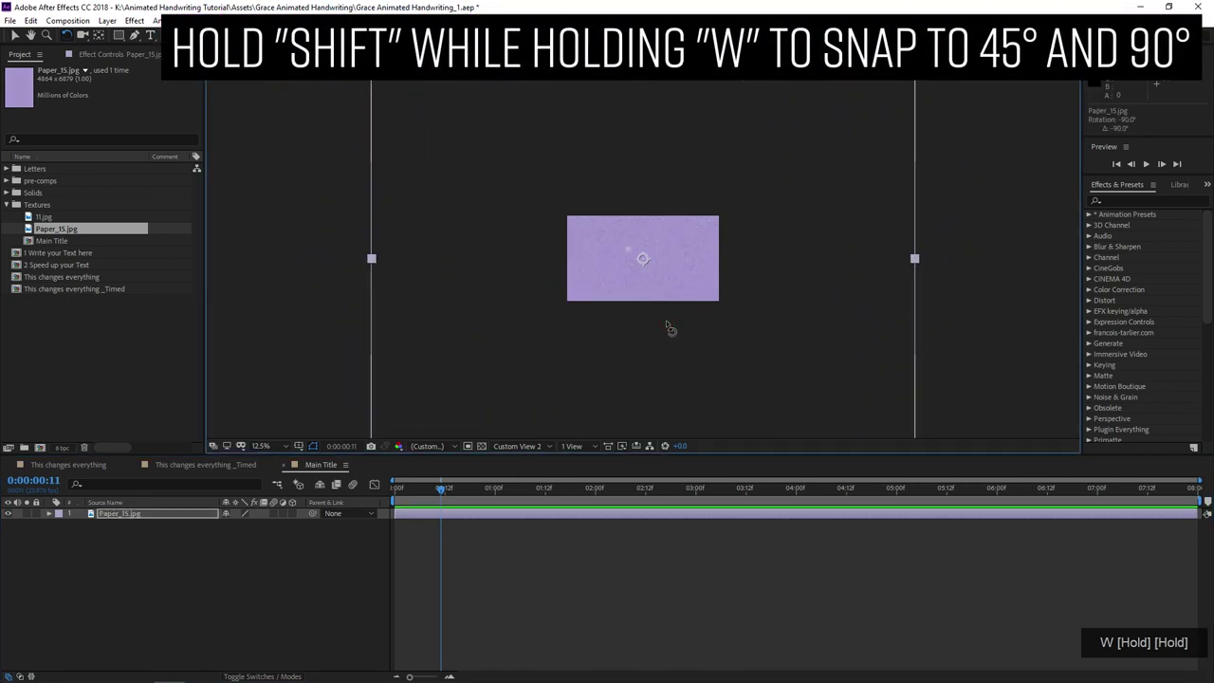
- Scale the rotated paper layer down proportionally to about 29% so it just covers the composition frame
scroll(666, 319, "down", 1)
left_click_drag(778, 258, 686, 271)
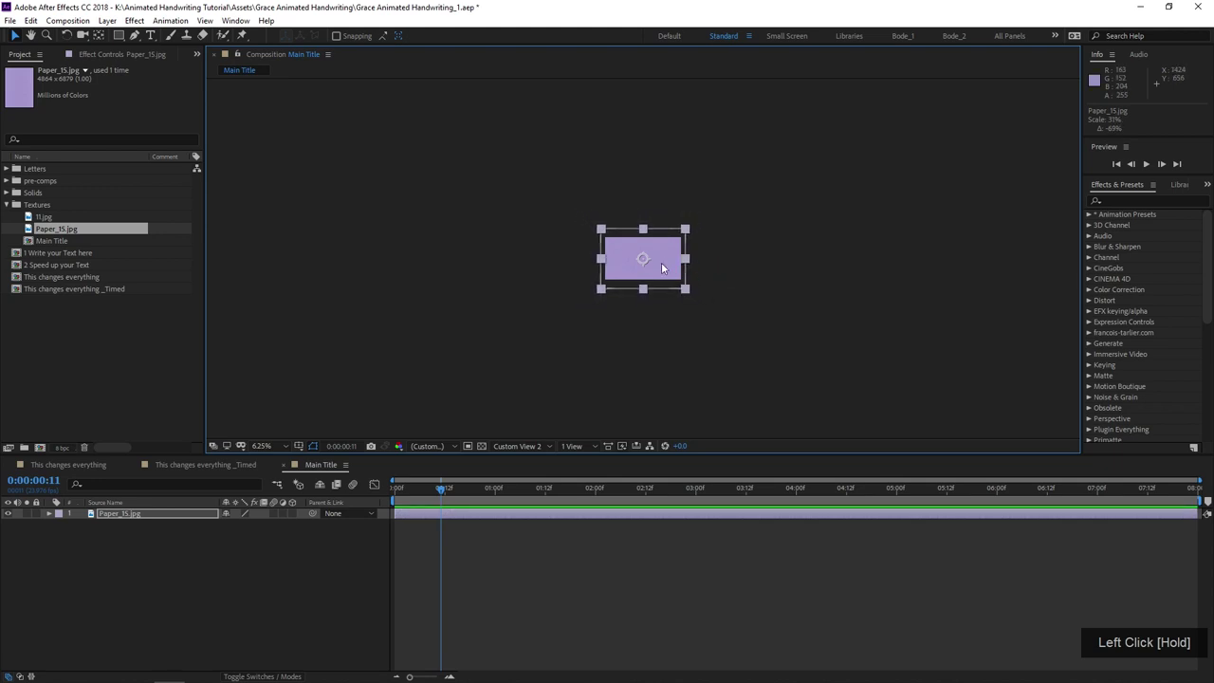
scroll(661, 261, "up", 6)
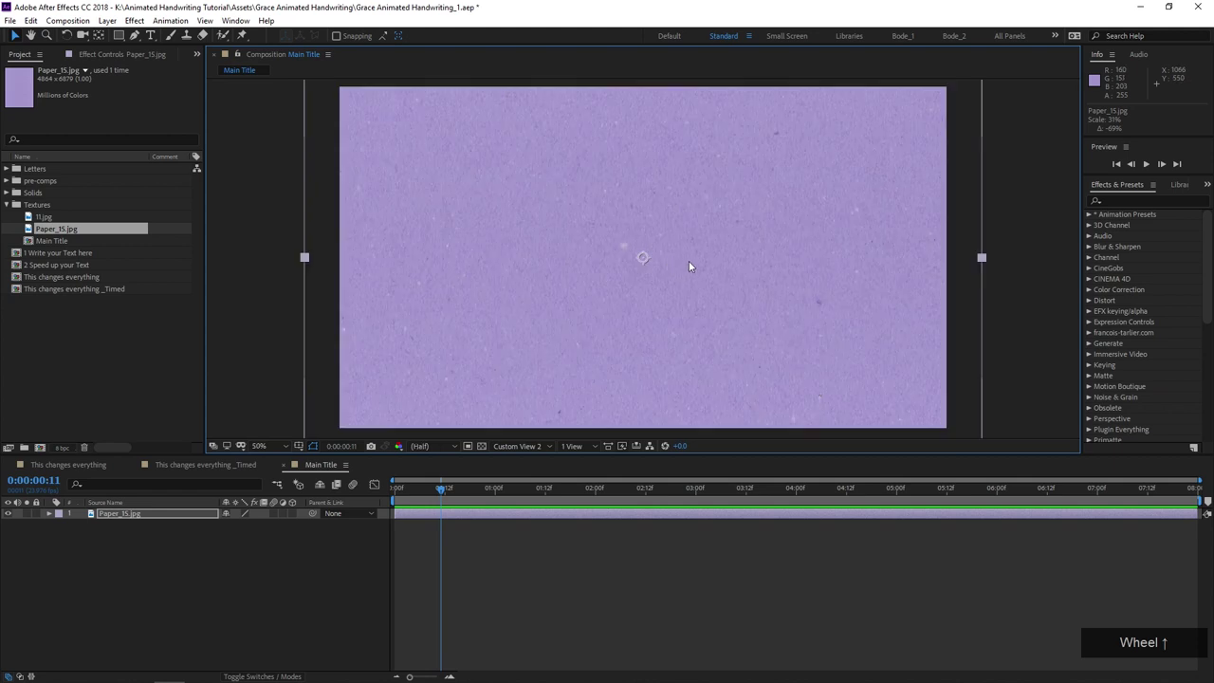
scroll(667, 263, "down", 2)
left_click_drag(802, 258, 805, 263)
scroll(665, 273, "up", 2)
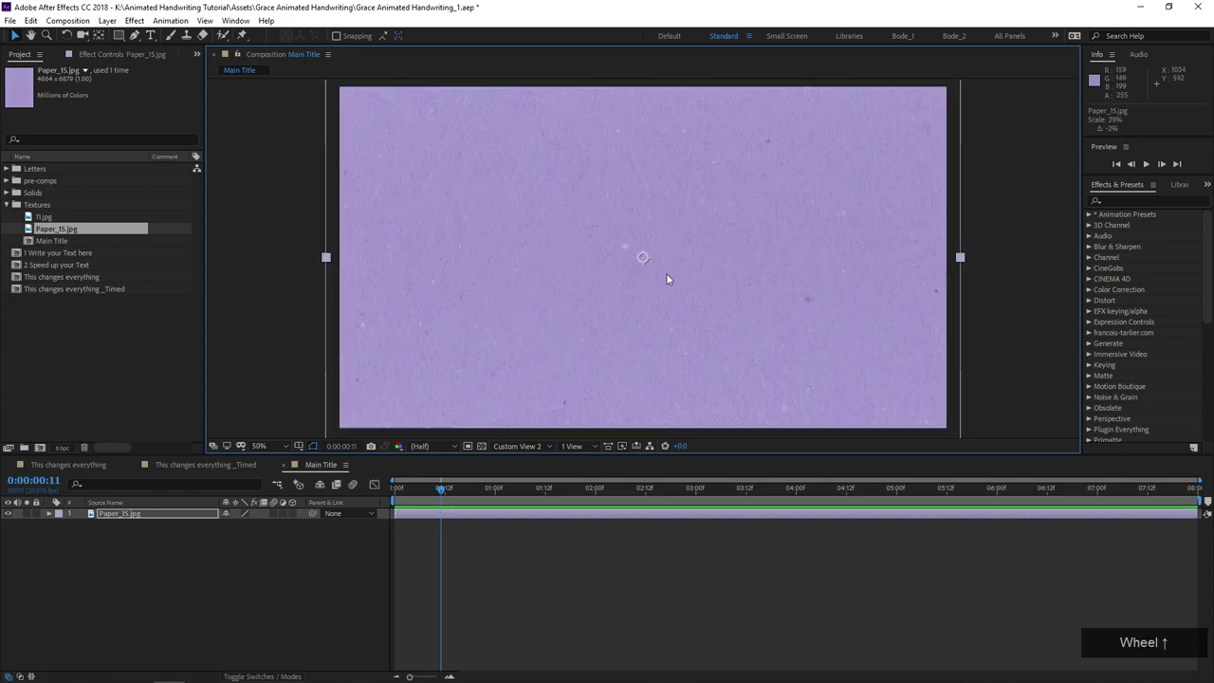
scroll(506, 302, "up", 2)
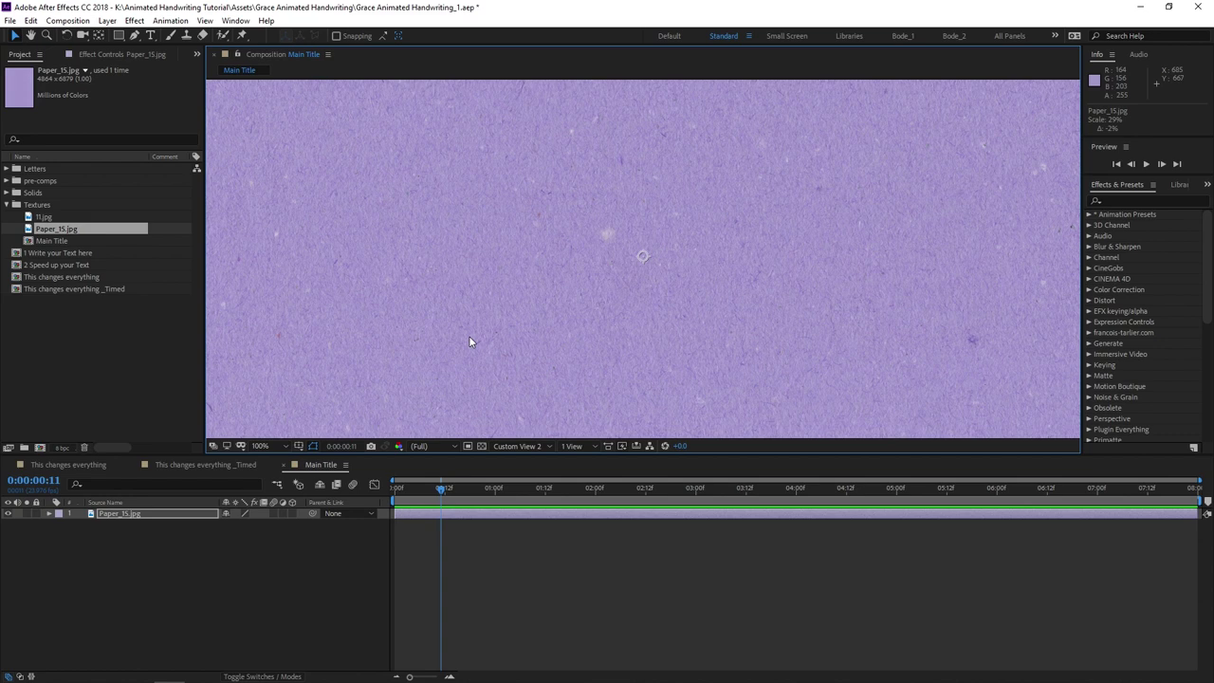
- Apply the Tint effect to the paper layer
left_click(1134, 203)
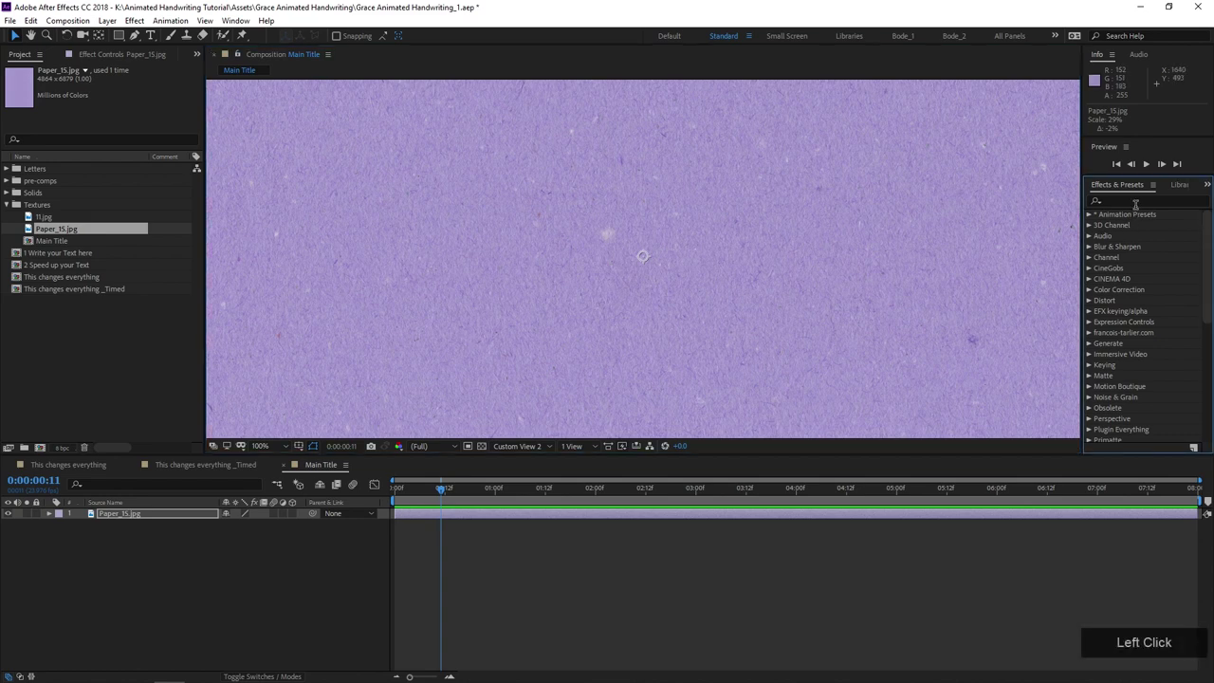
left_click(1138, 201)
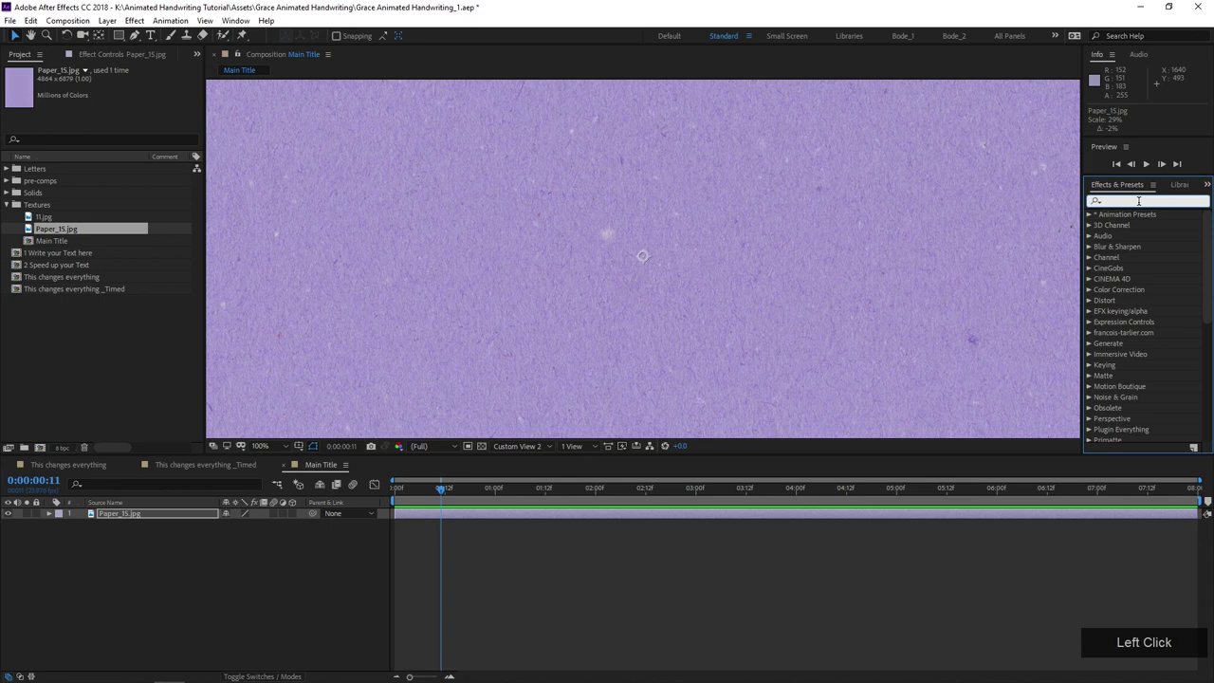
type("tint")
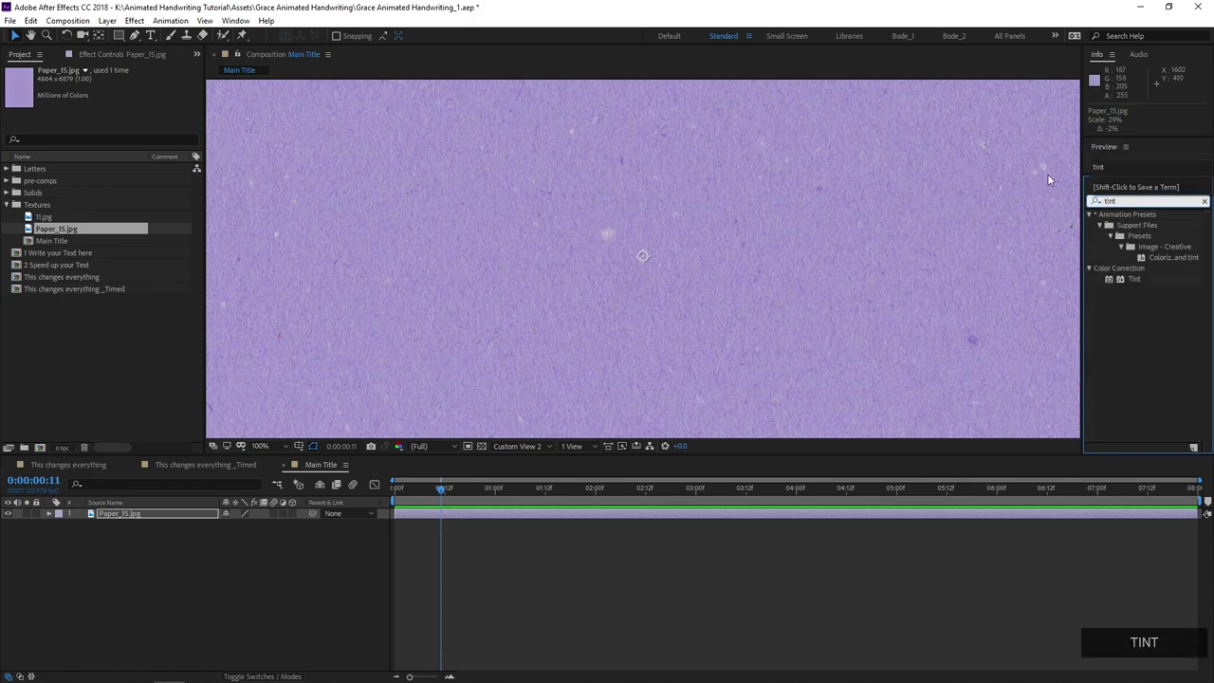
left_click_drag(1121, 279, 680, 298)
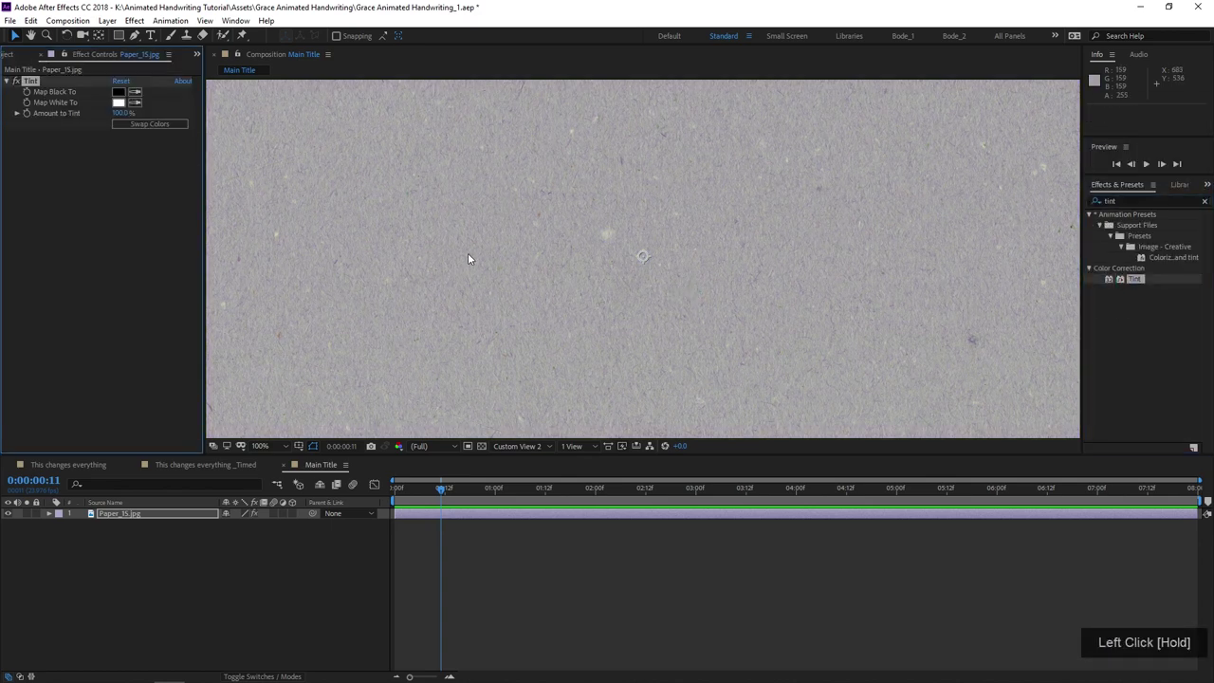
- Apply the Curves effect to the paper layer and raise the upper part of its RGB curve to brighten it
left_click(1098, 201)
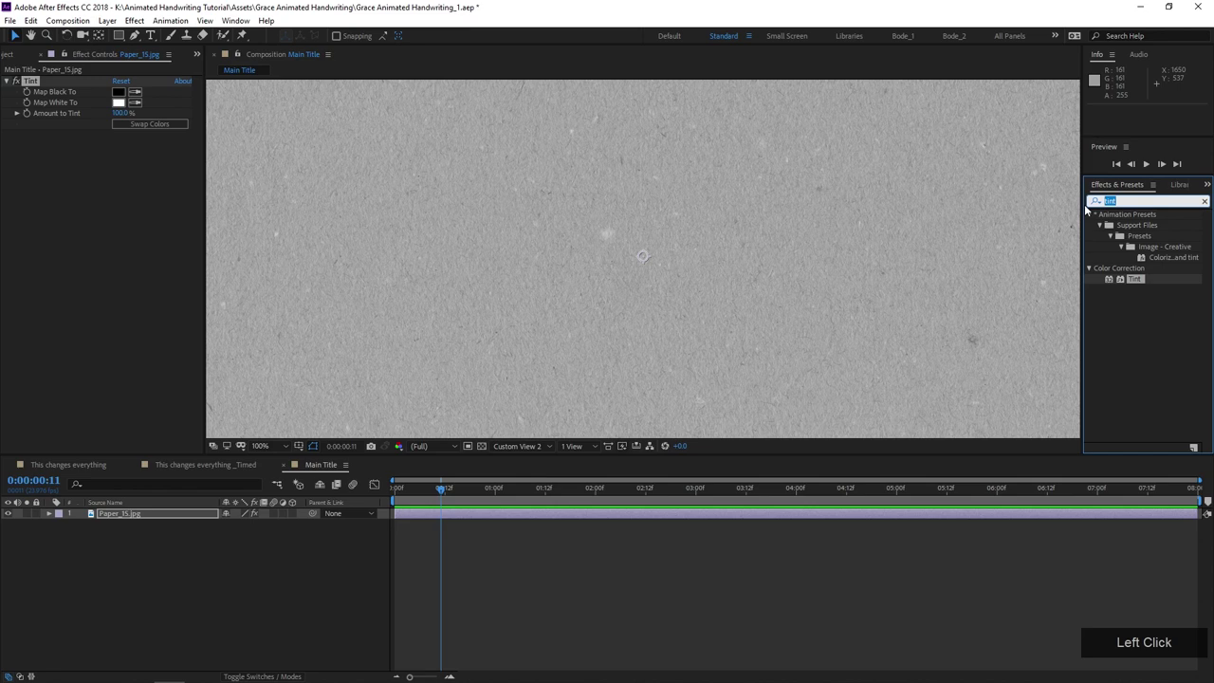
type("curves")
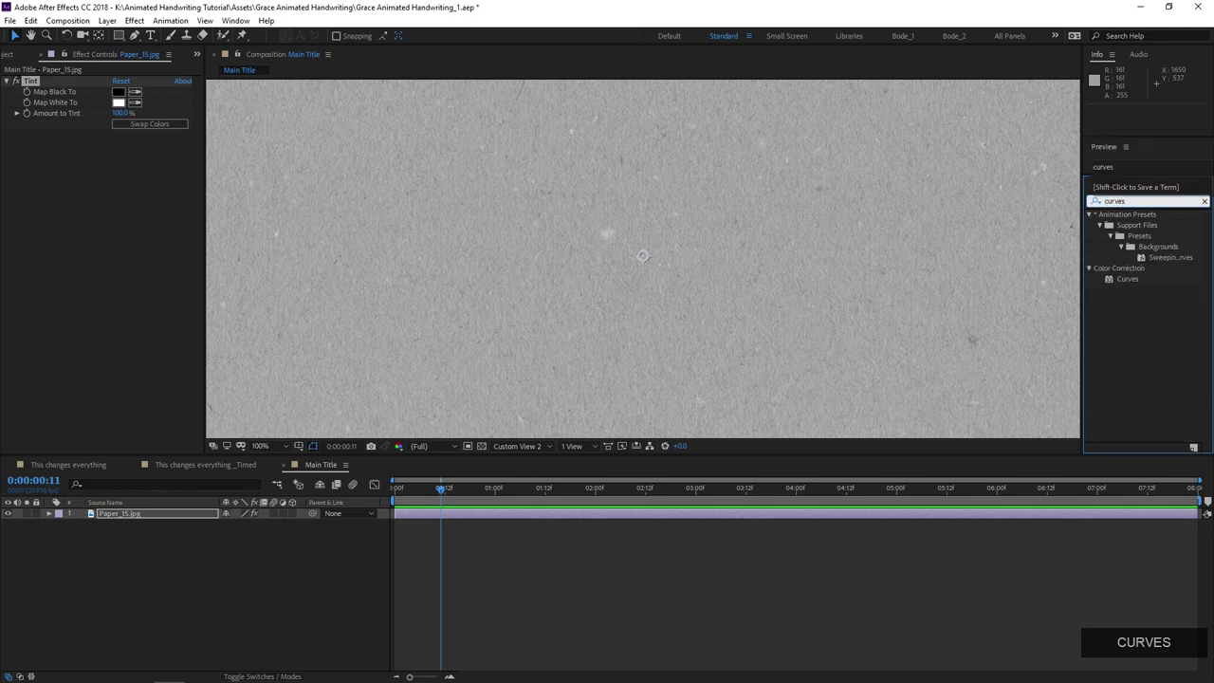
left_click_drag(1127, 281, 341, 286)
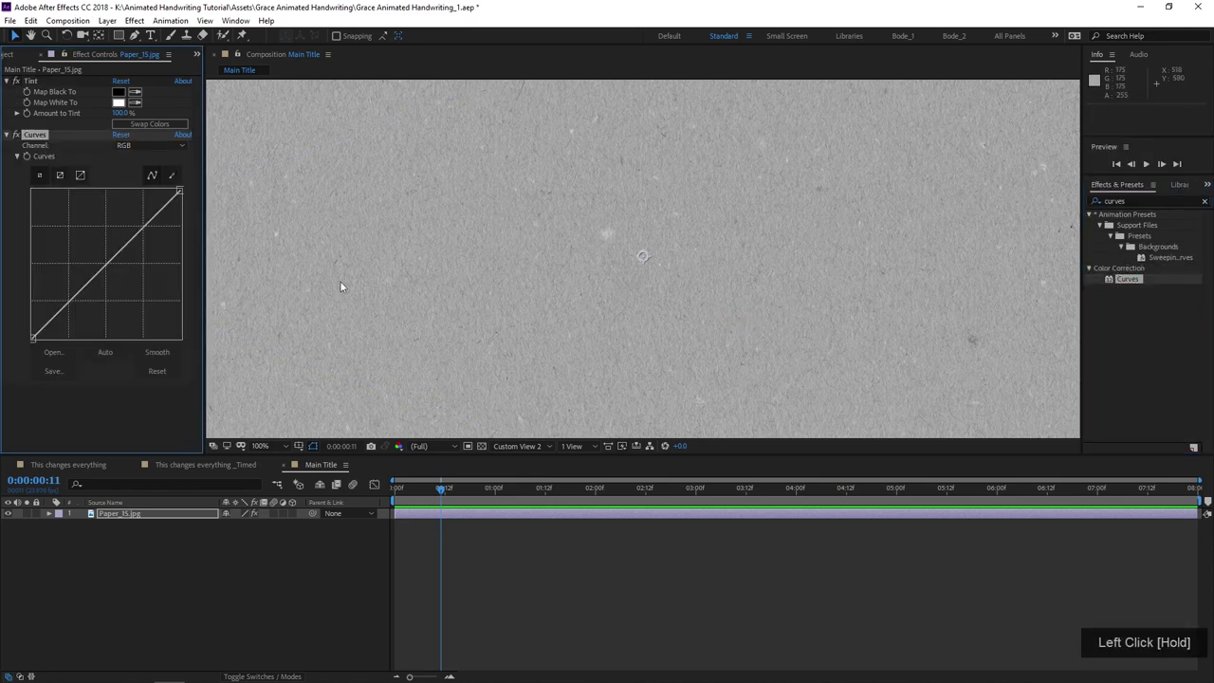
mouse_move(136, 235)
left_mouse_down()
mouse_move(150, 227)
mouse_move(130, 215)
left_mouse_up()
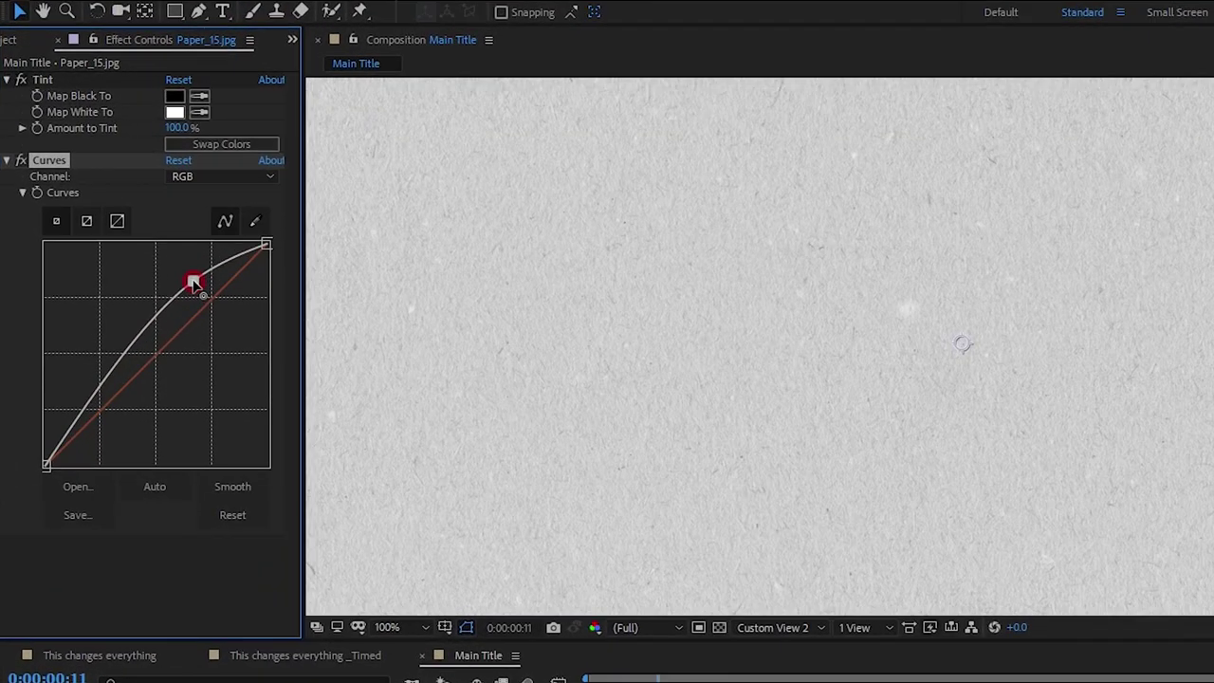
left_click(225, 178)
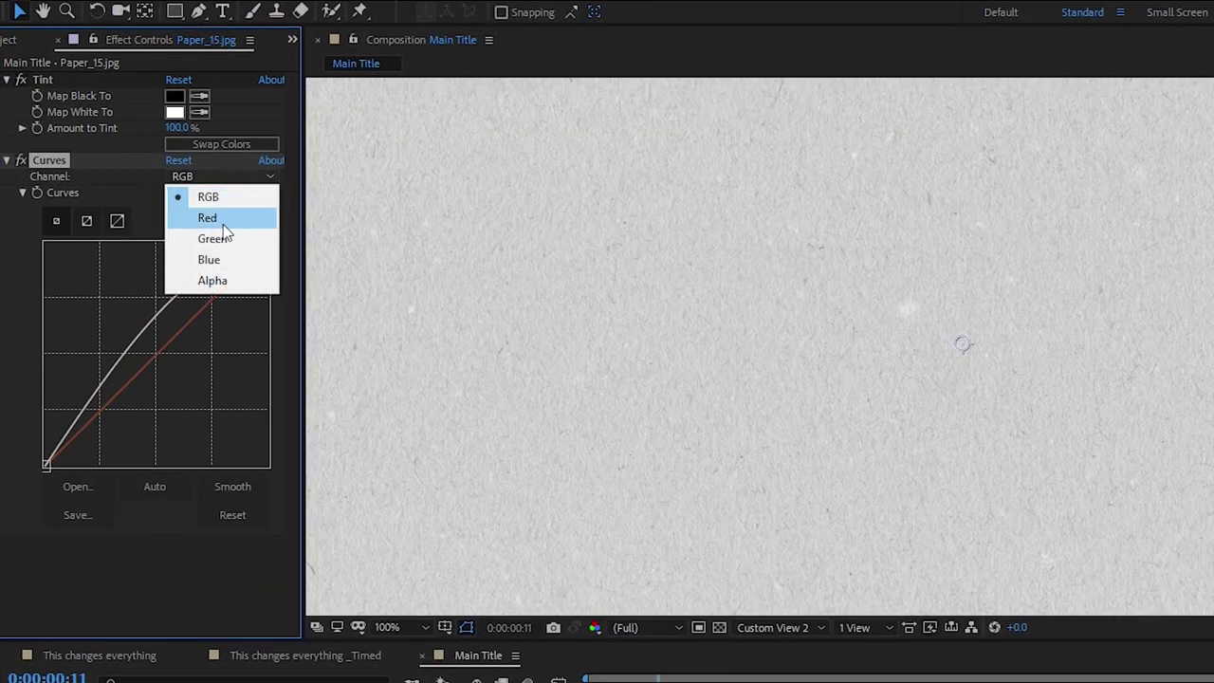
left_click(210, 218)
left_click_drag(184, 331, 314, 436)
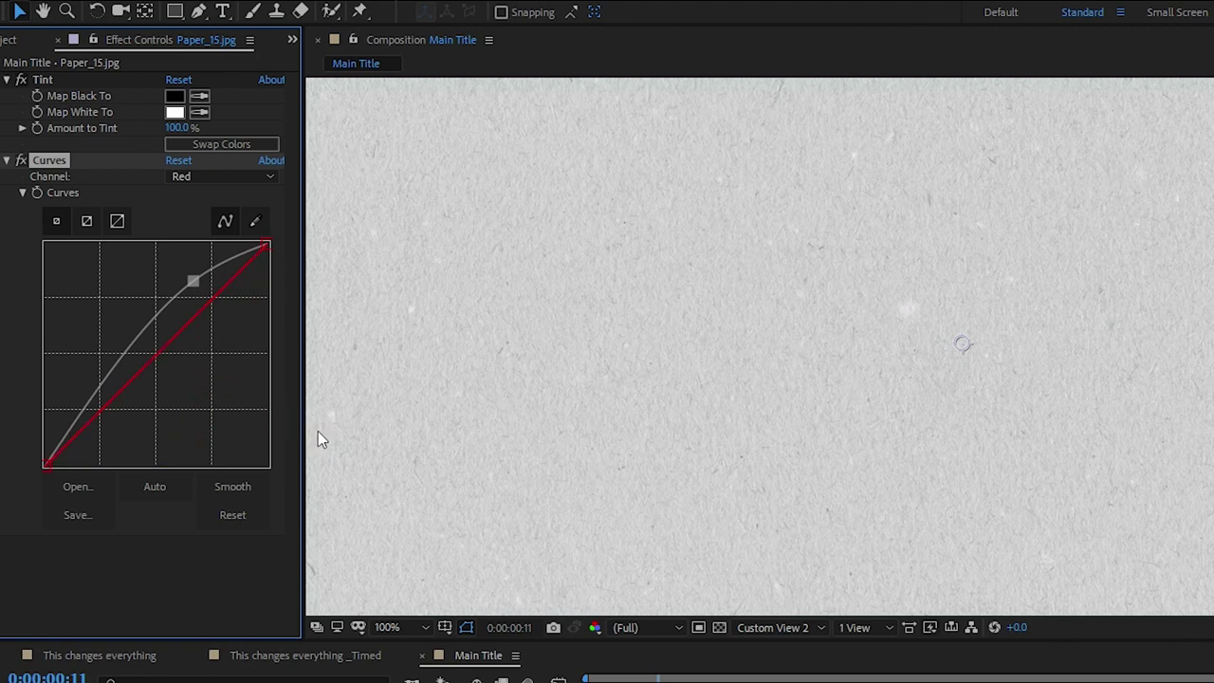
- Lower the midpoints of the Green and Blue curves slightly to give the paper layer a warm beige tone
left_click(230, 179)
left_click(212, 239)
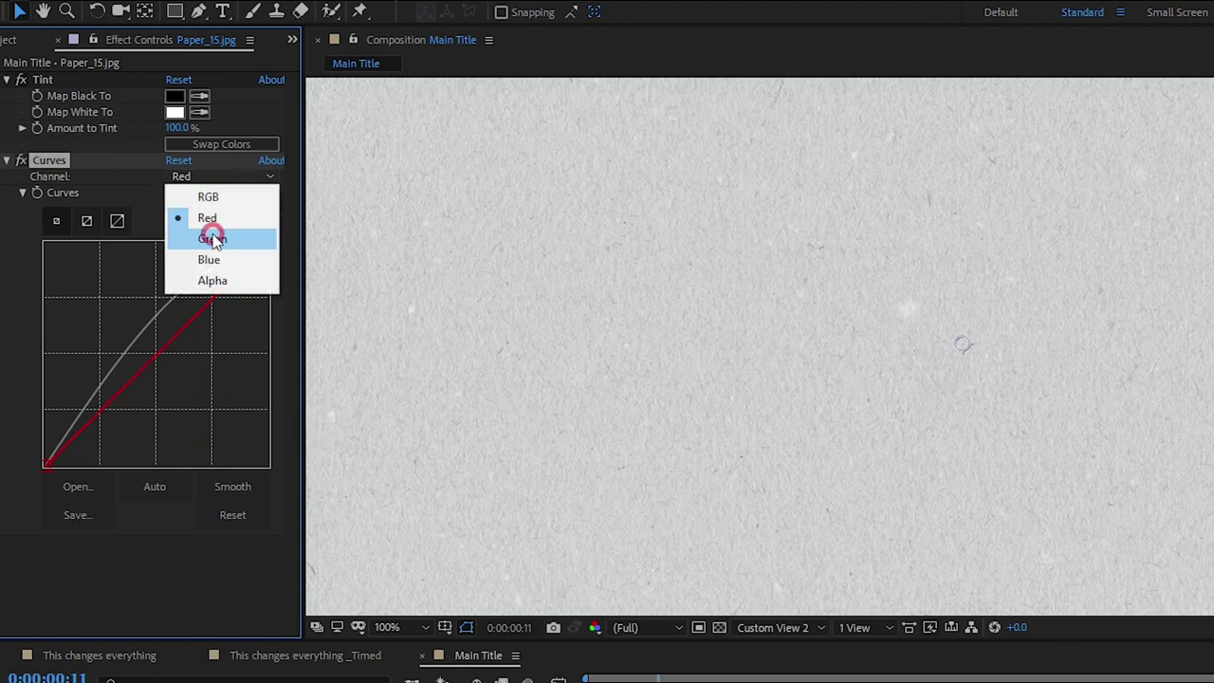
left_click_drag(171, 343, 171, 347)
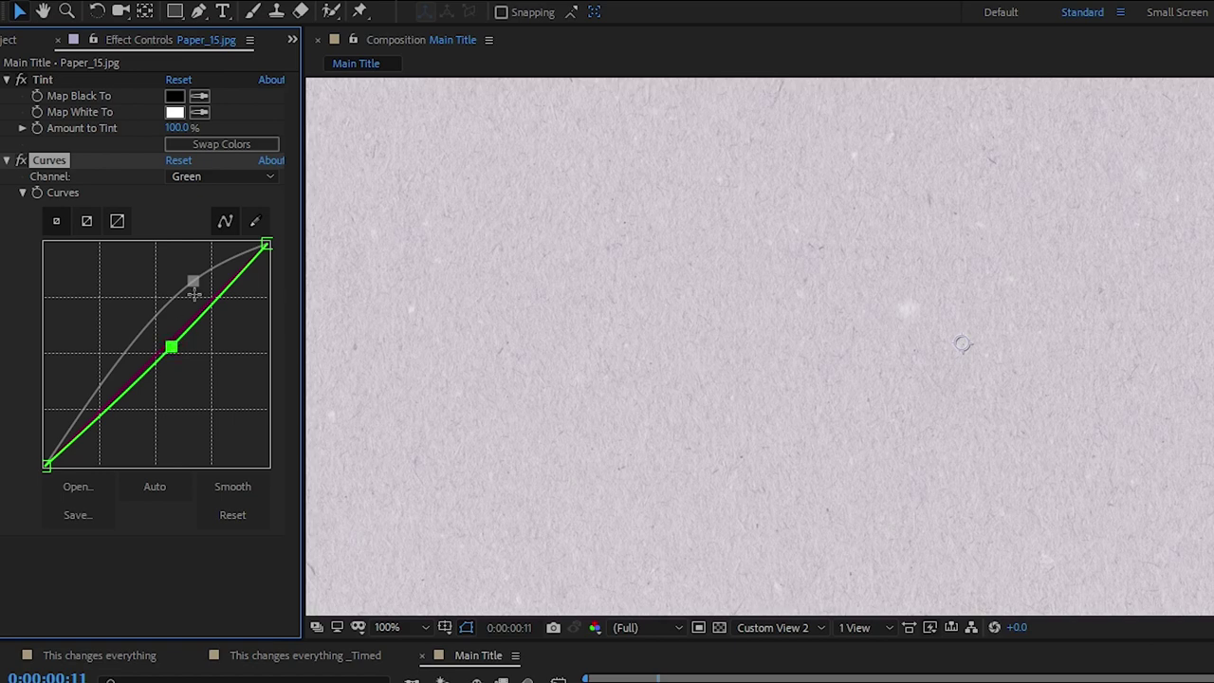
left_click(236, 176)
left_click(203, 257)
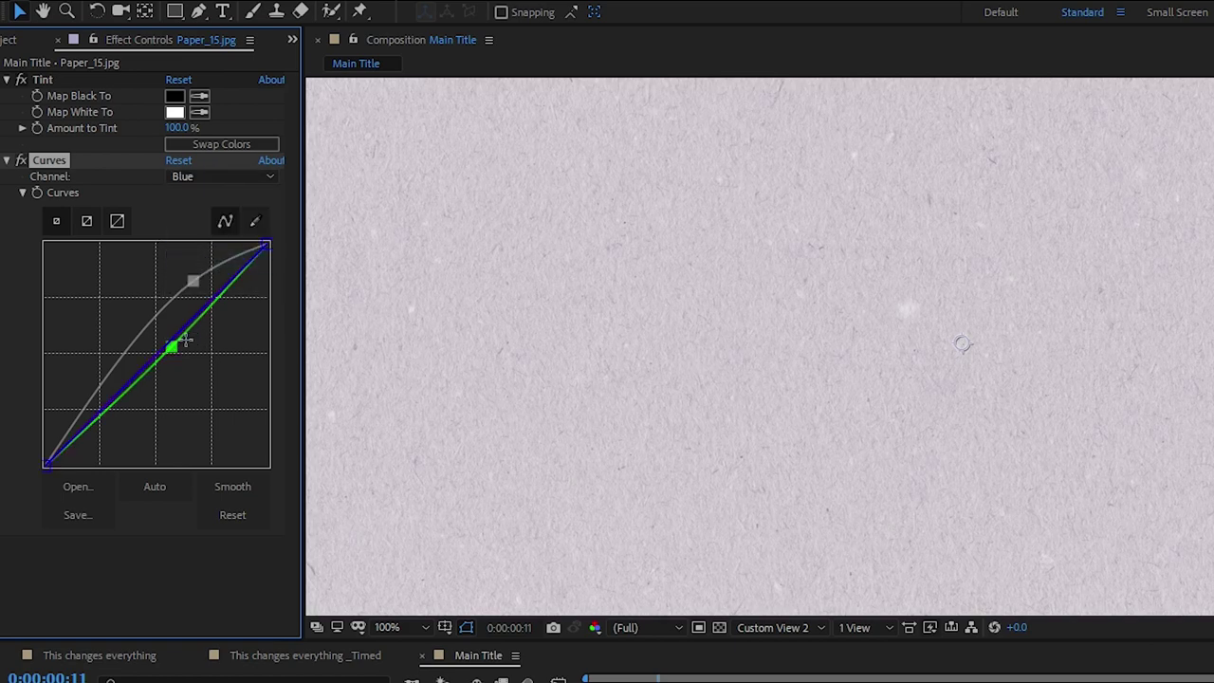
left_click_drag(178, 334, 180, 348)
scroll(643, 418, "down", 1)
scroll(642, 418, "up", 1)
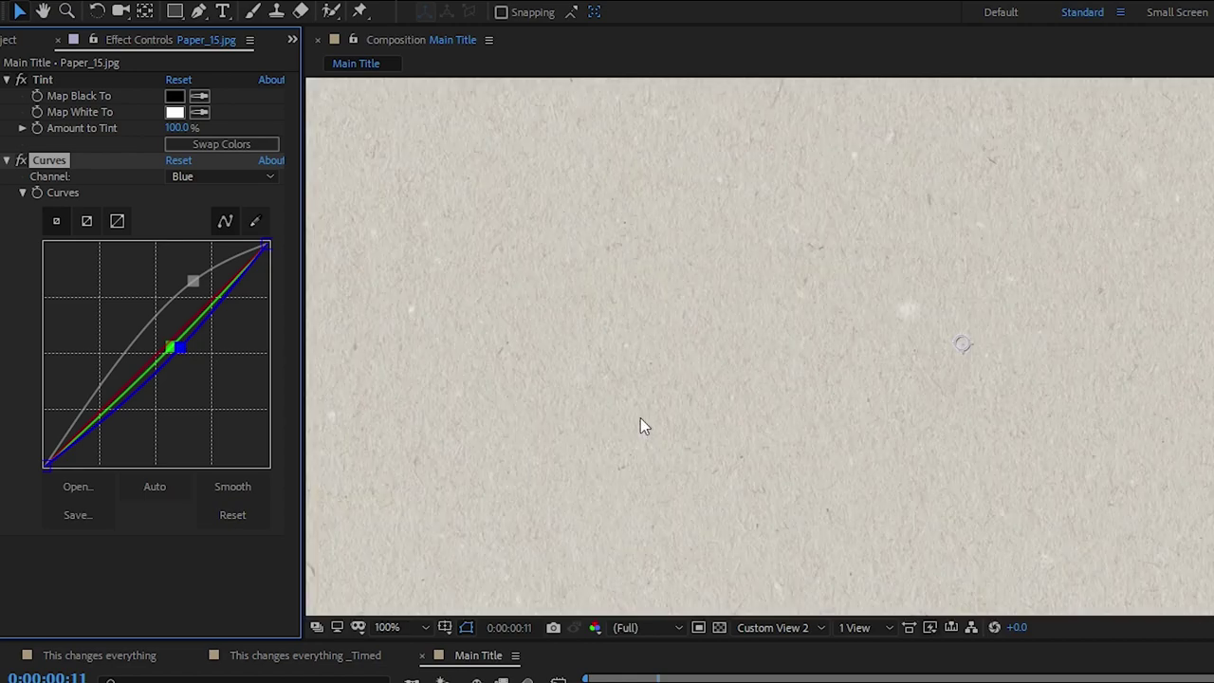
scroll(647, 357, "down", 1)
scroll(648, 357, "up", 1)
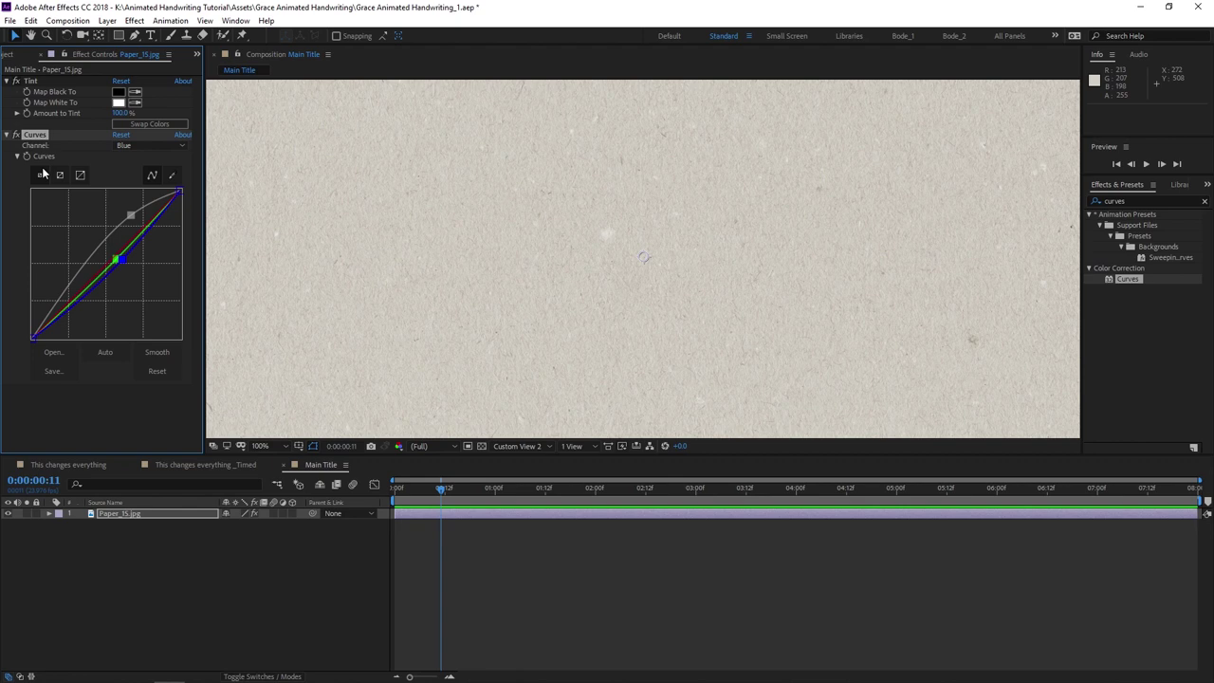
- Rename the Paper_15.jpg layer in the Main Title composition as BG
left_click(168, 520)
key("Return")
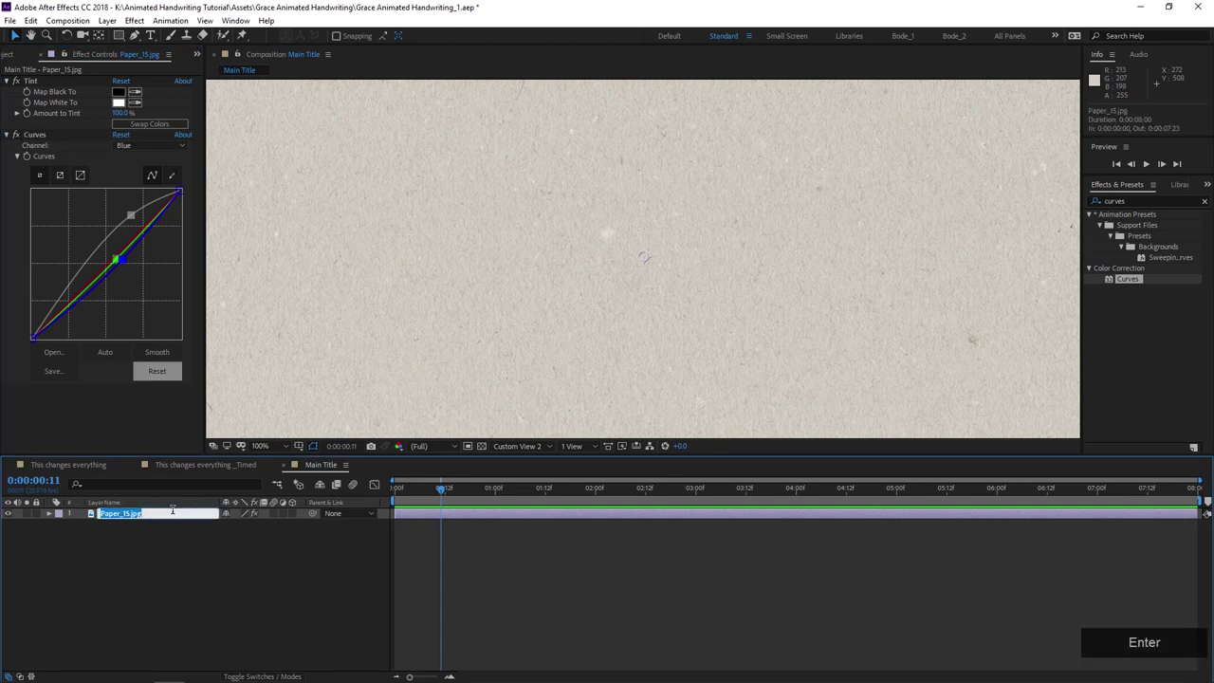
type("BF")
key("BackSpace")
type("G")
key("Return")
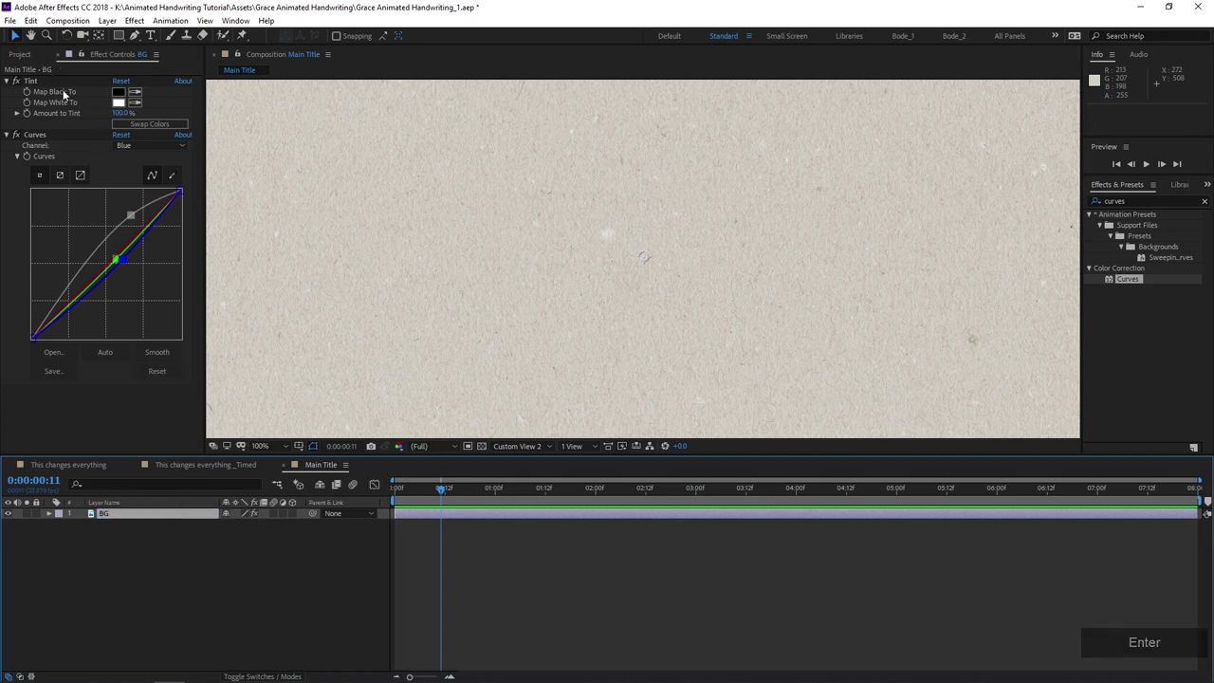
- Add the This changes everything _Timed composition above the BG layer and scale it proportionally to about 83% to fit the frame
left_click(29, 55)
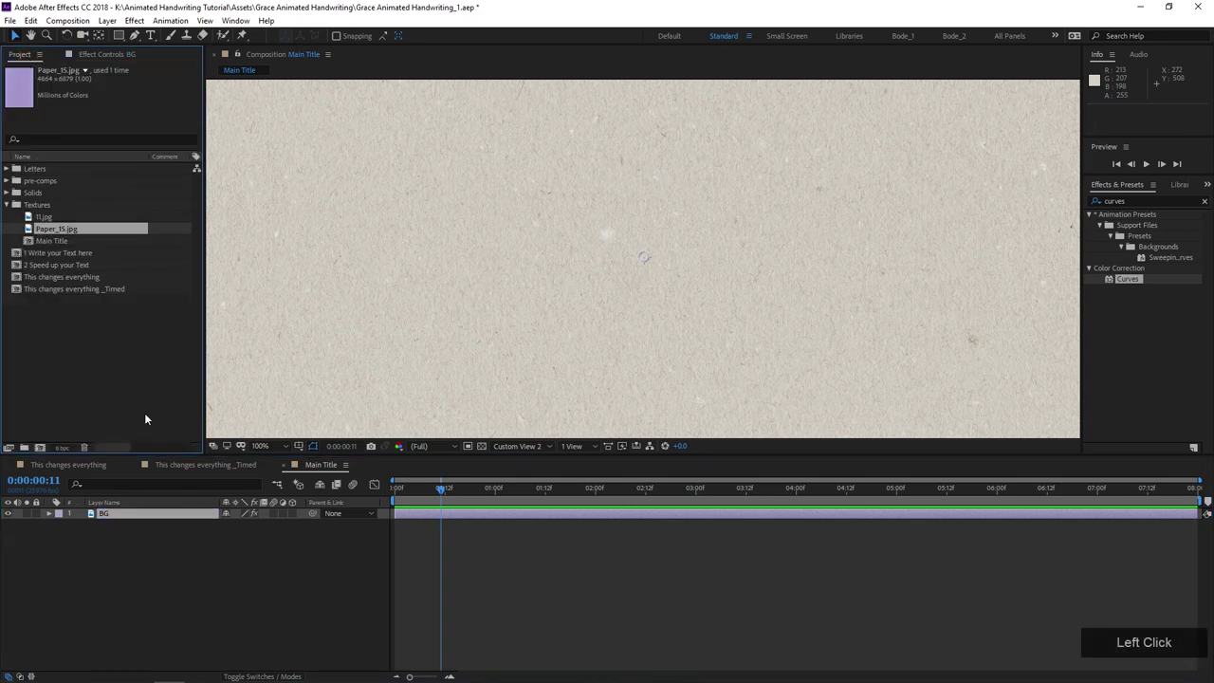
left_click_drag(42, 289, 148, 517)
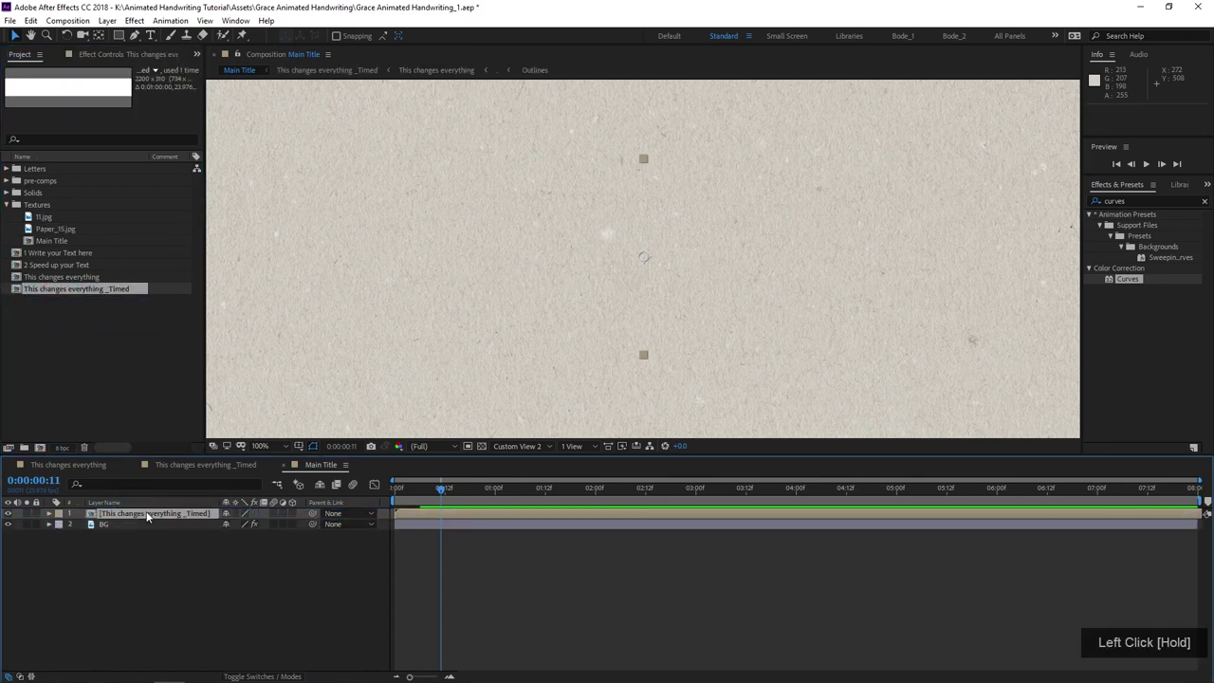
scroll(531, 279, "down", 2)
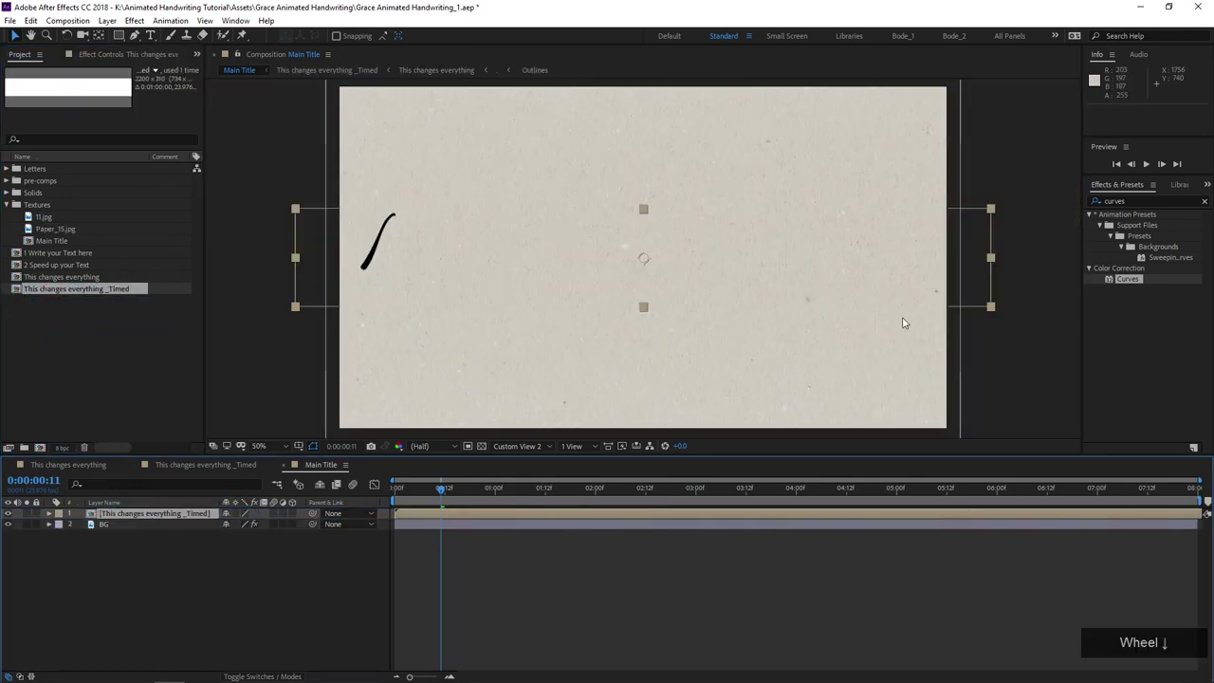
left_click_drag(992, 307, 933, 299)
- Play back the handwriting animation over the paper background from the start of the Main Title composition
left_click_drag(436, 495, 396, 493)
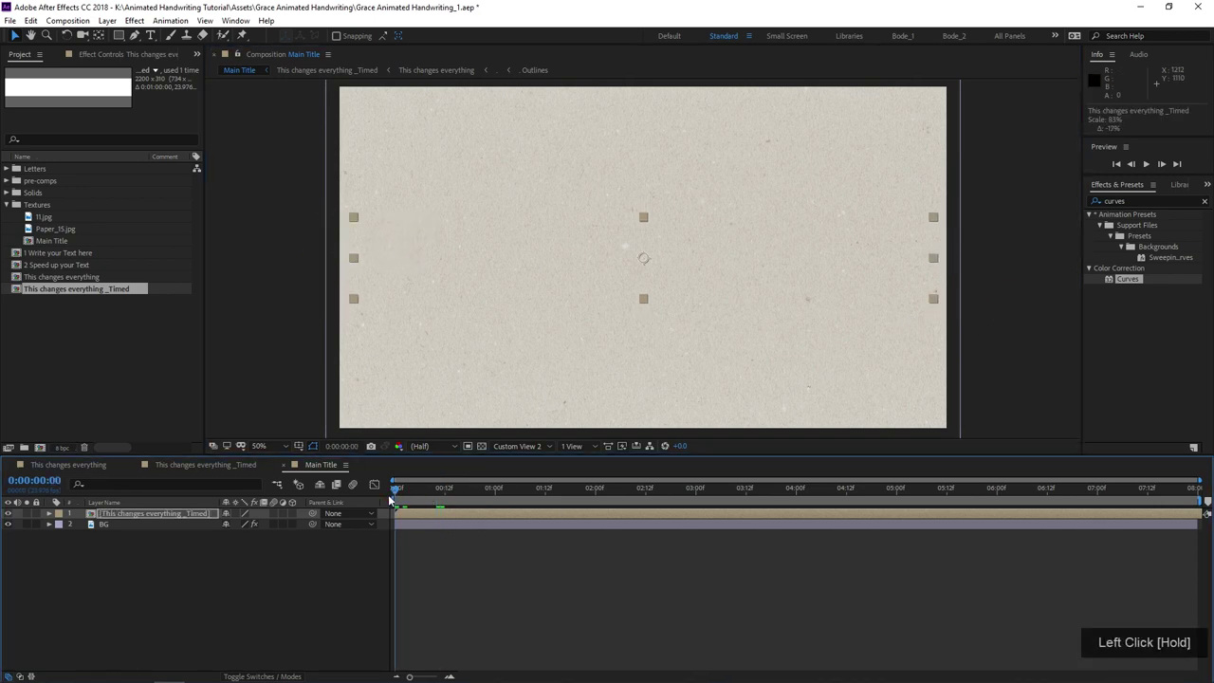
key("space")
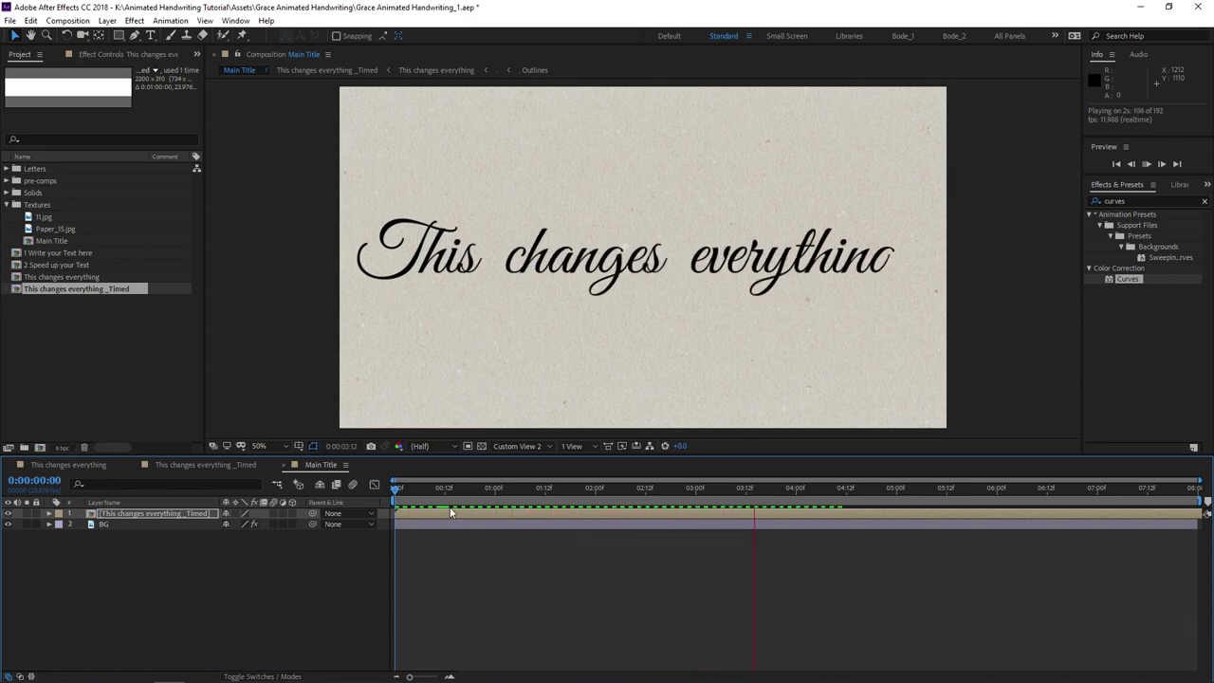
key("space")
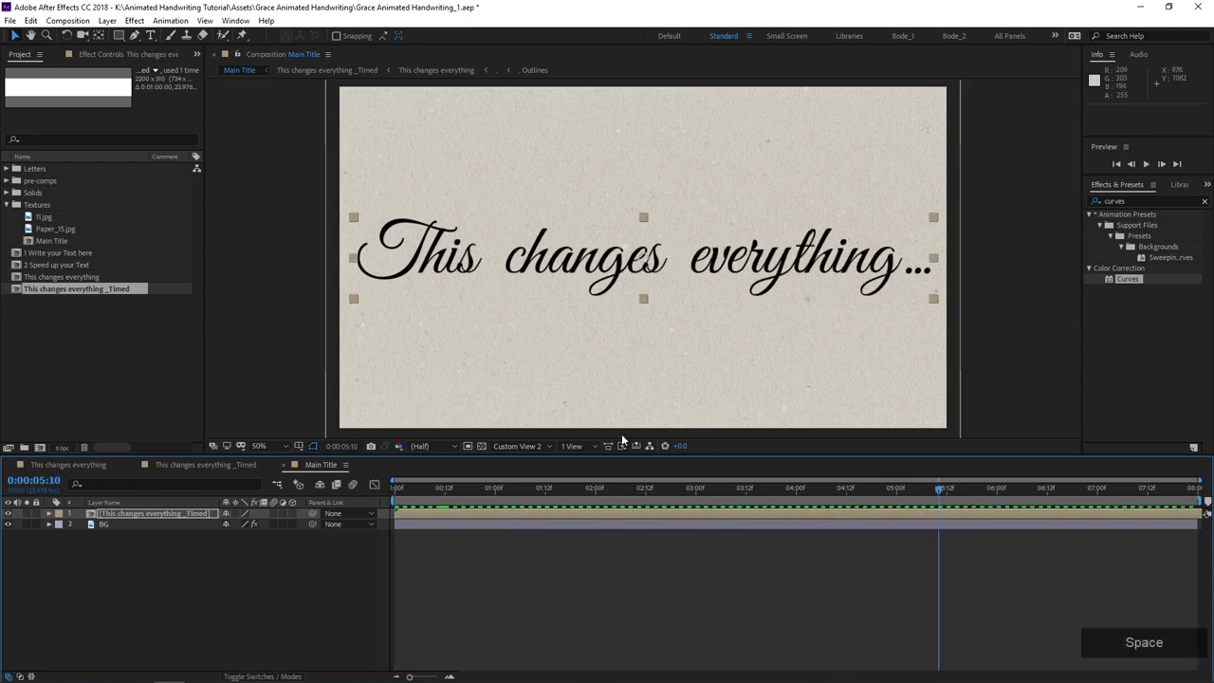
- Insert the 11.jpg texture between the title and BG layers and scale it down proportionally to about 63%
left_click(45, 217)
scroll(500, 229, "up", 2)
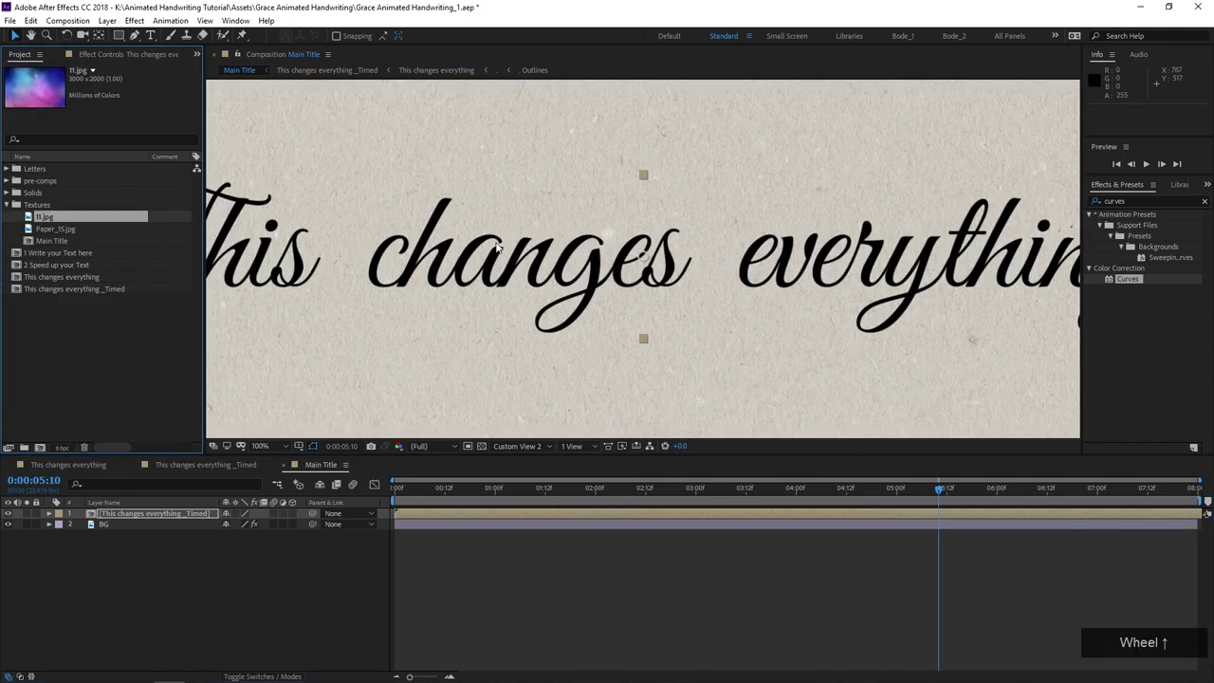
left_click_drag(44, 218, 113, 523)
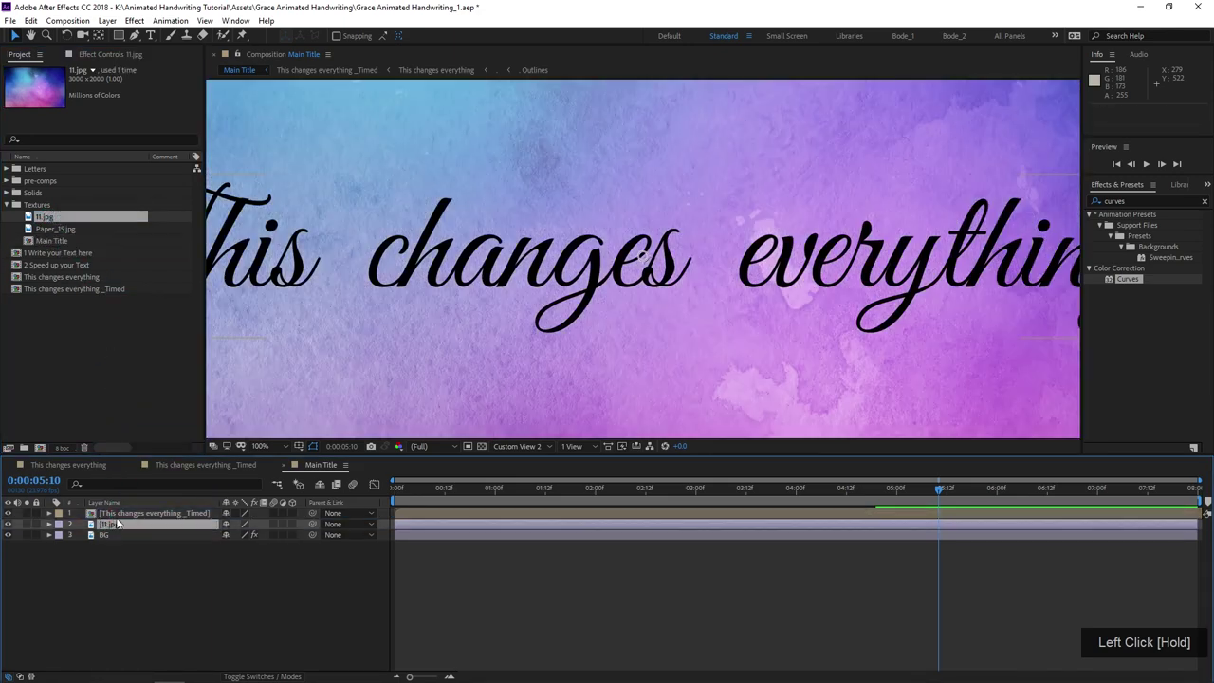
scroll(815, 273, "down", 4)
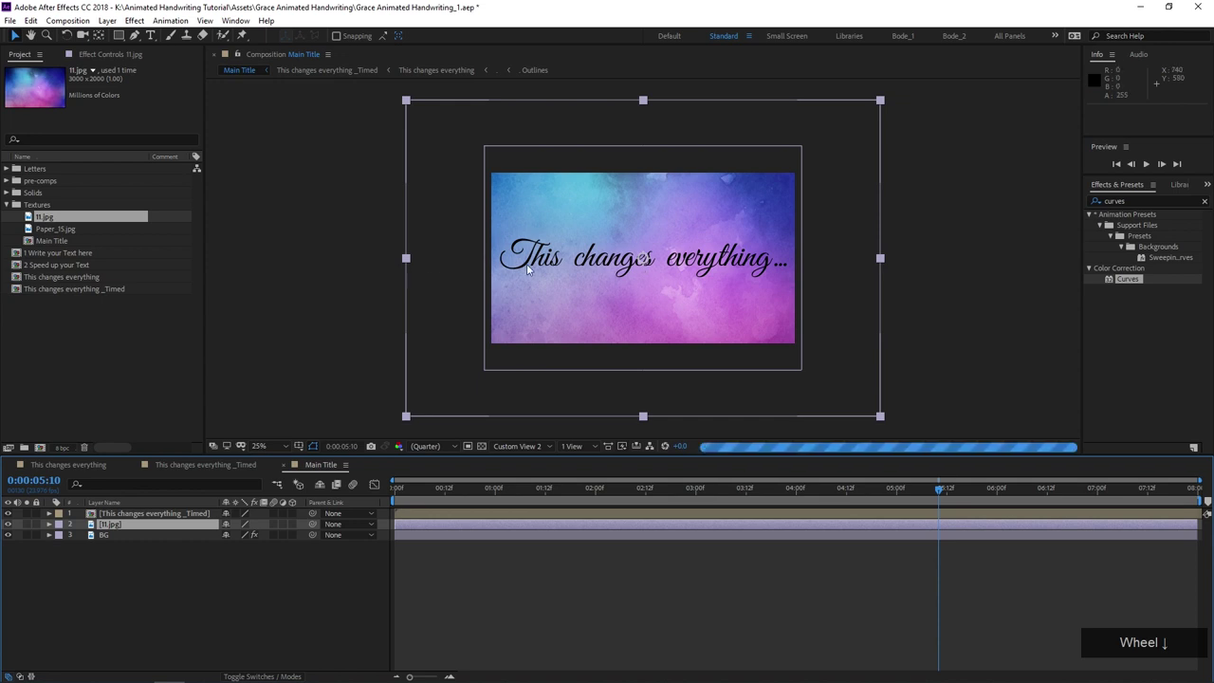
left_click_drag(879, 258, 794, 271)
scroll(659, 293, "up", 2)
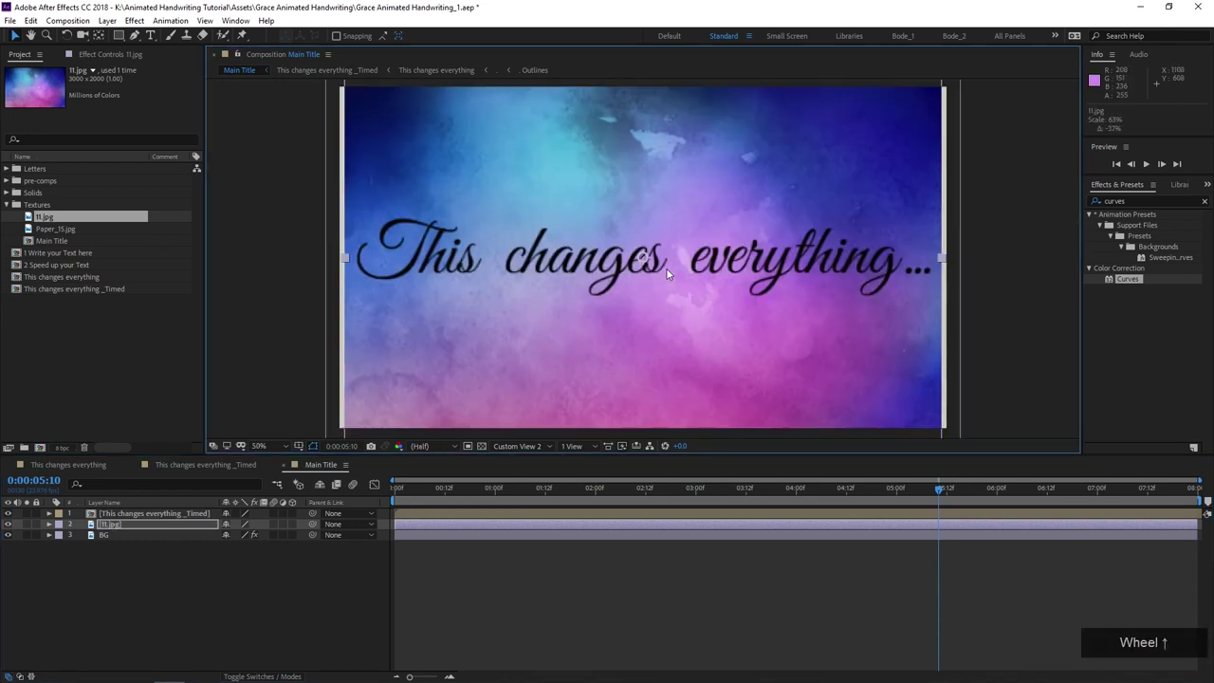
- Move the 11.jpg texture straight up to about position 960, 116 so its blue-to-pink area lies behind the lettering
left_click_drag(659, 293, 664, 233)
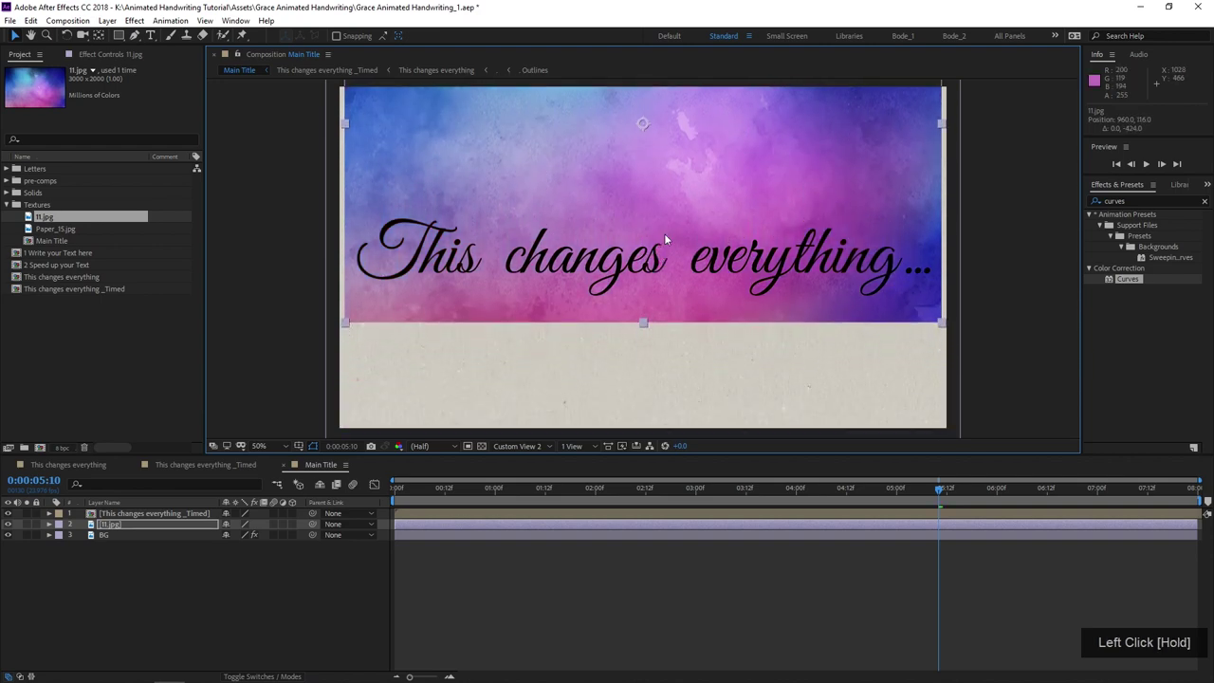
scroll(663, 233, "down", 2)
scroll(651, 253, "up", 4)
middle_click(570, 295)
left_click_drag(598, 299, 709, 335)
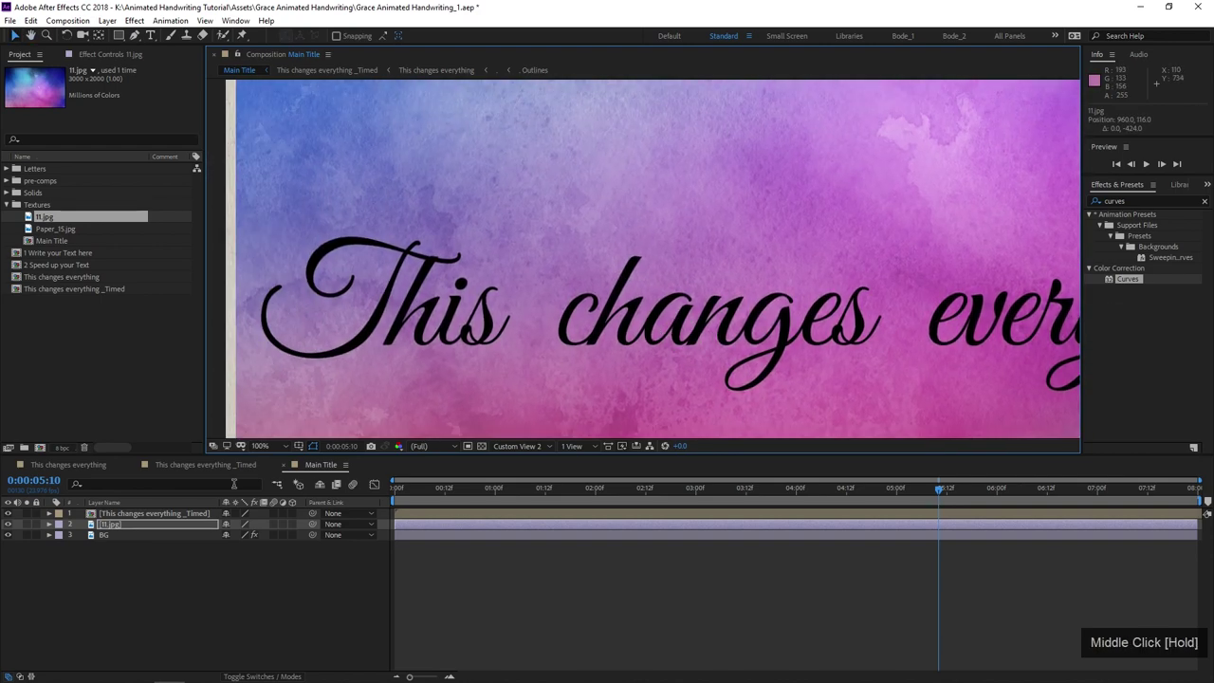
- Show the layer mode and track matte columns and rename the 11.jpg layer as Watercolor
left_click(152, 531)
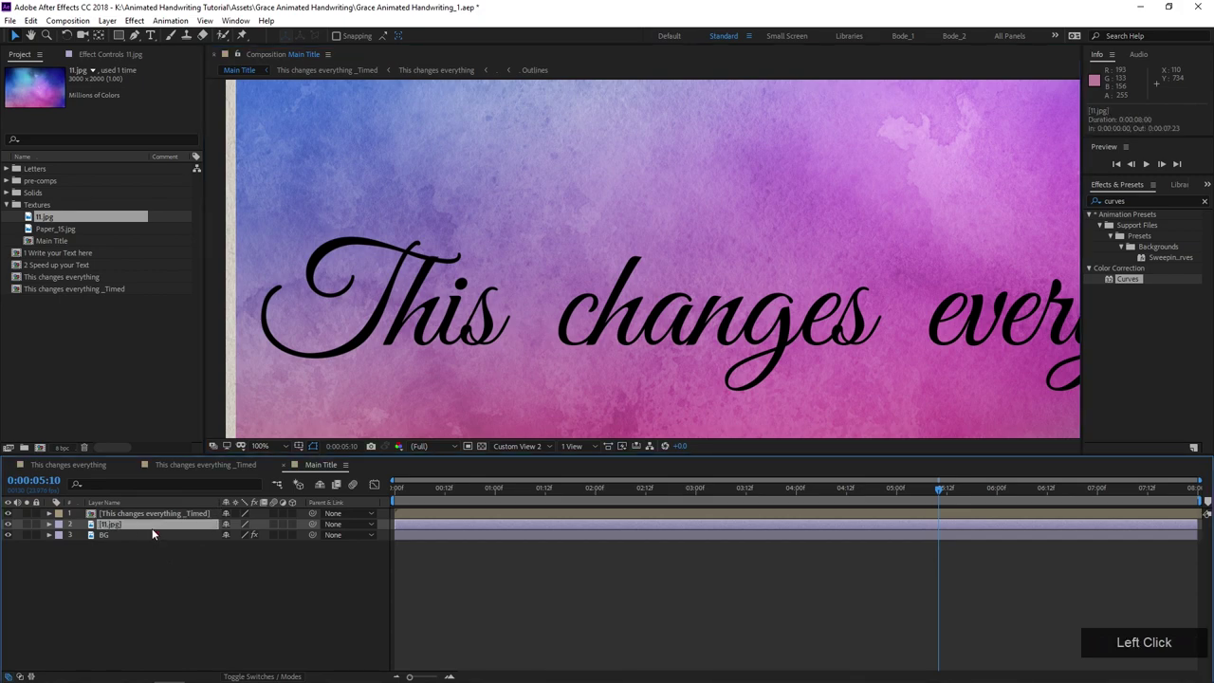
key("F4")
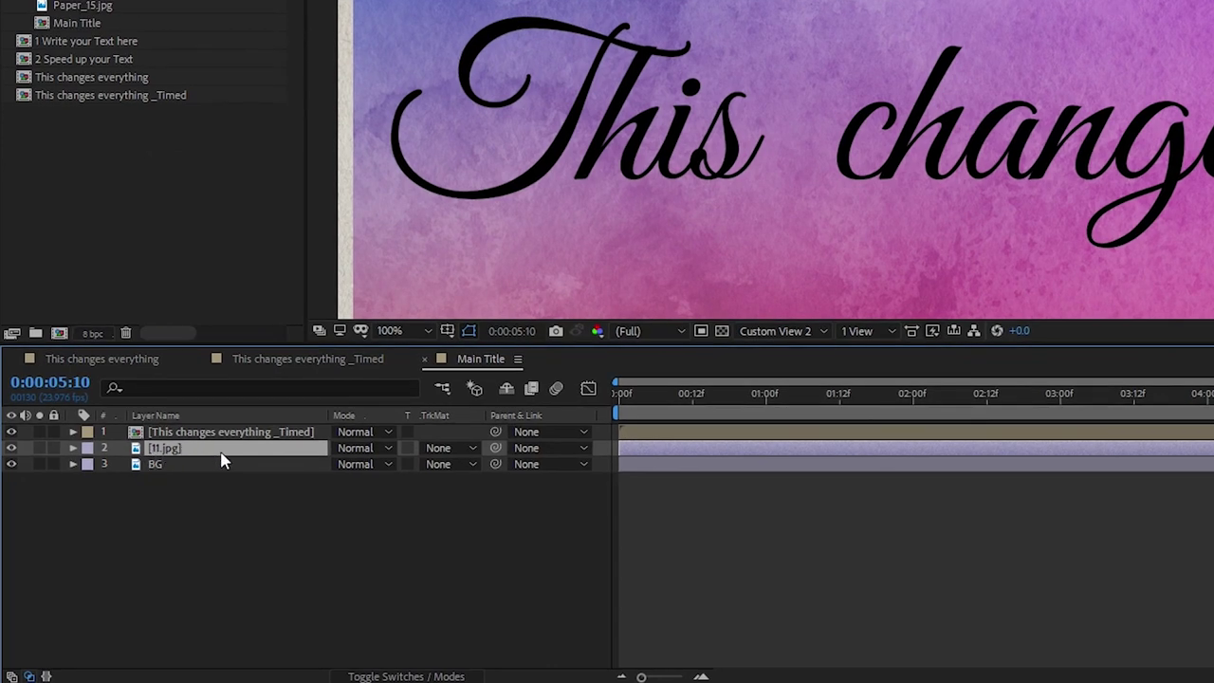
key("Return")
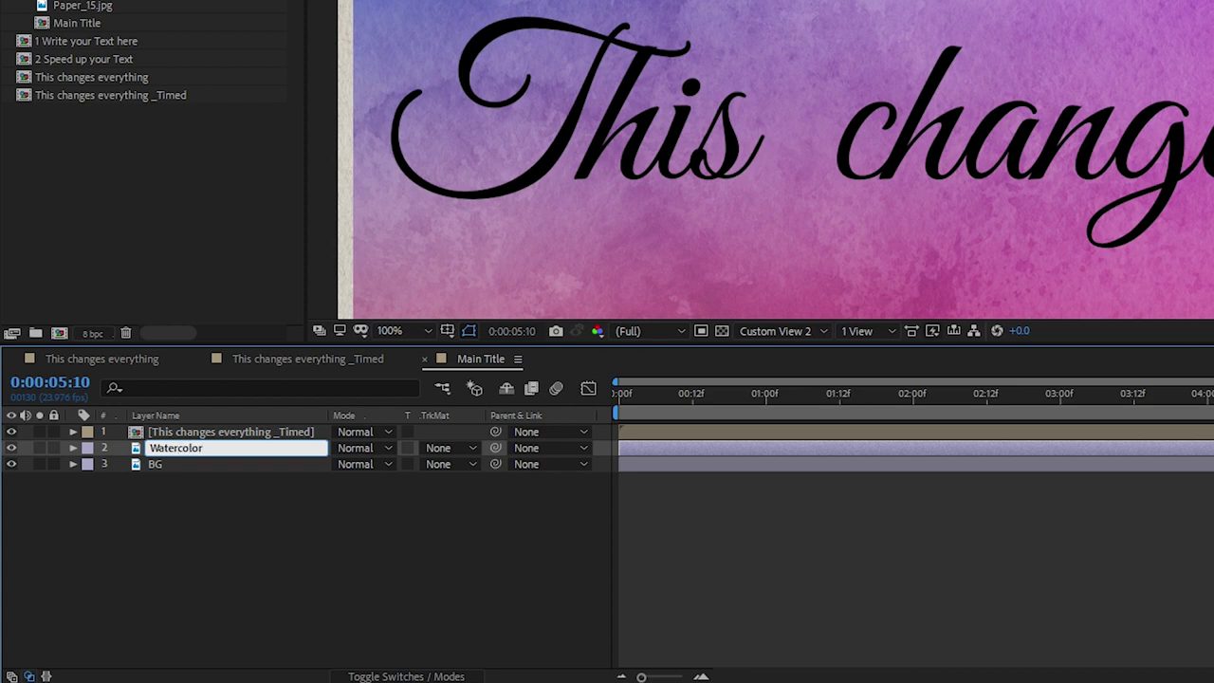
left_click(282, 547)
- Set the Watercolor layer's track matte to Alpha Matte using the This changes everything _Timed layer
left_click(441, 447)
left_click(451, 499)
scroll(618, 198, "up", 2)
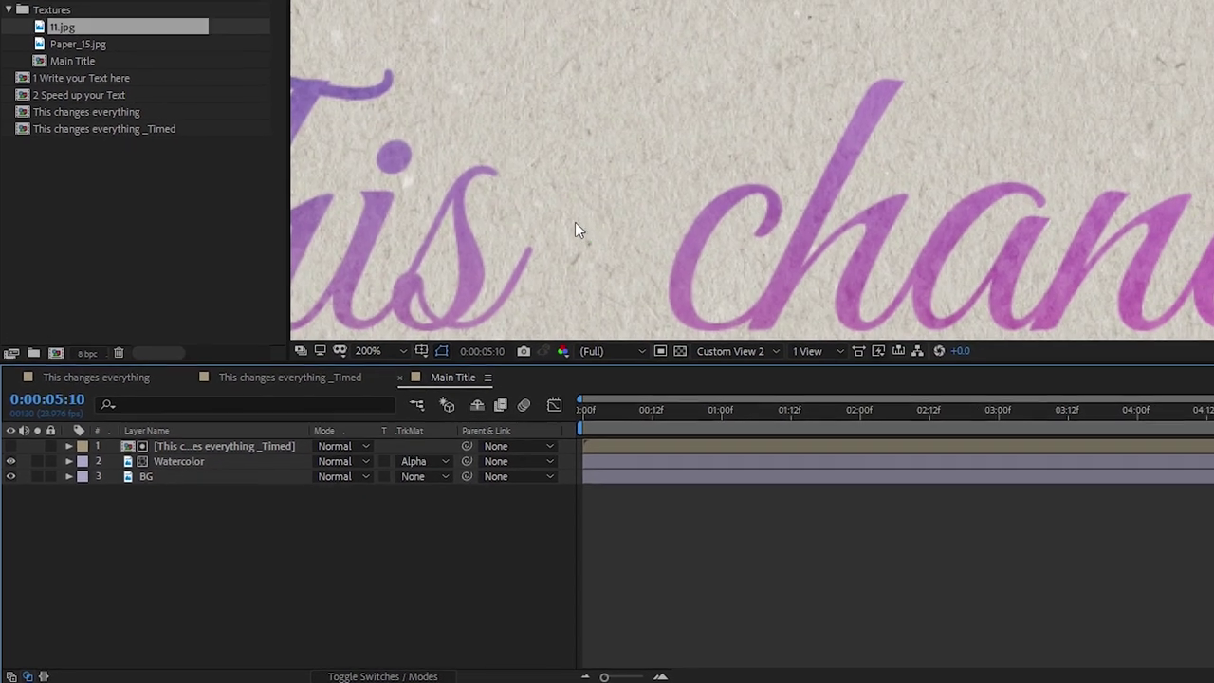
left_click_drag(851, 187, 895, 188)
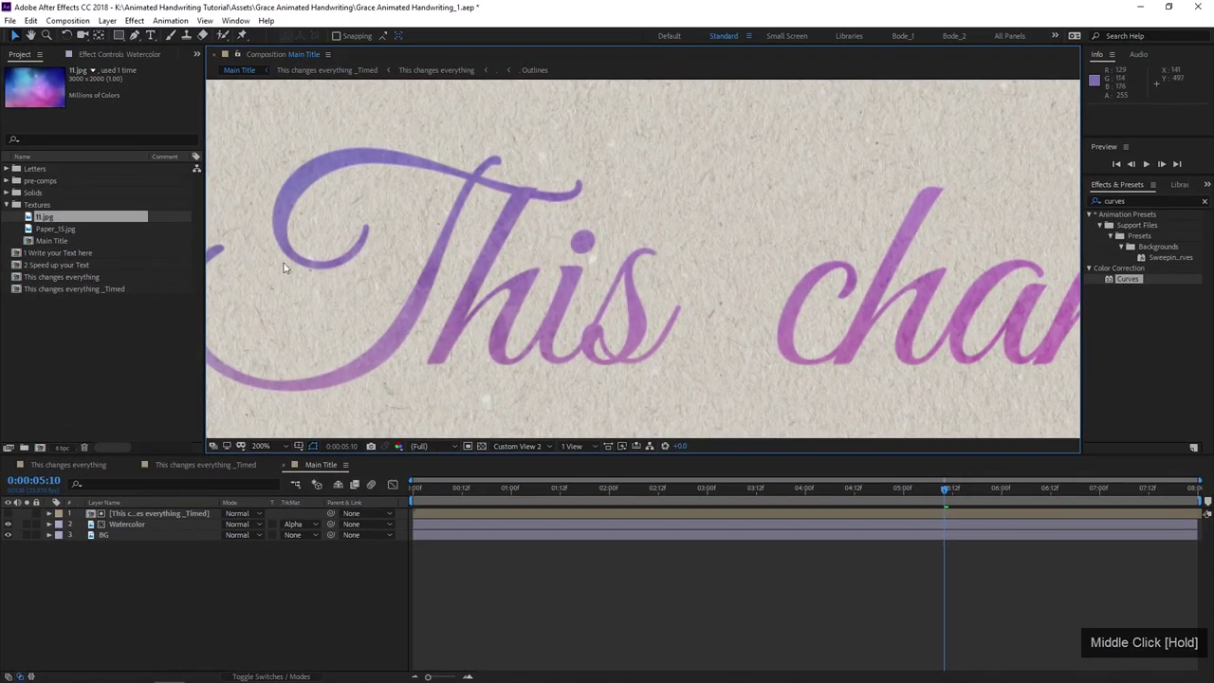
left_click(143, 513)
scroll(706, 282, "down", 1)
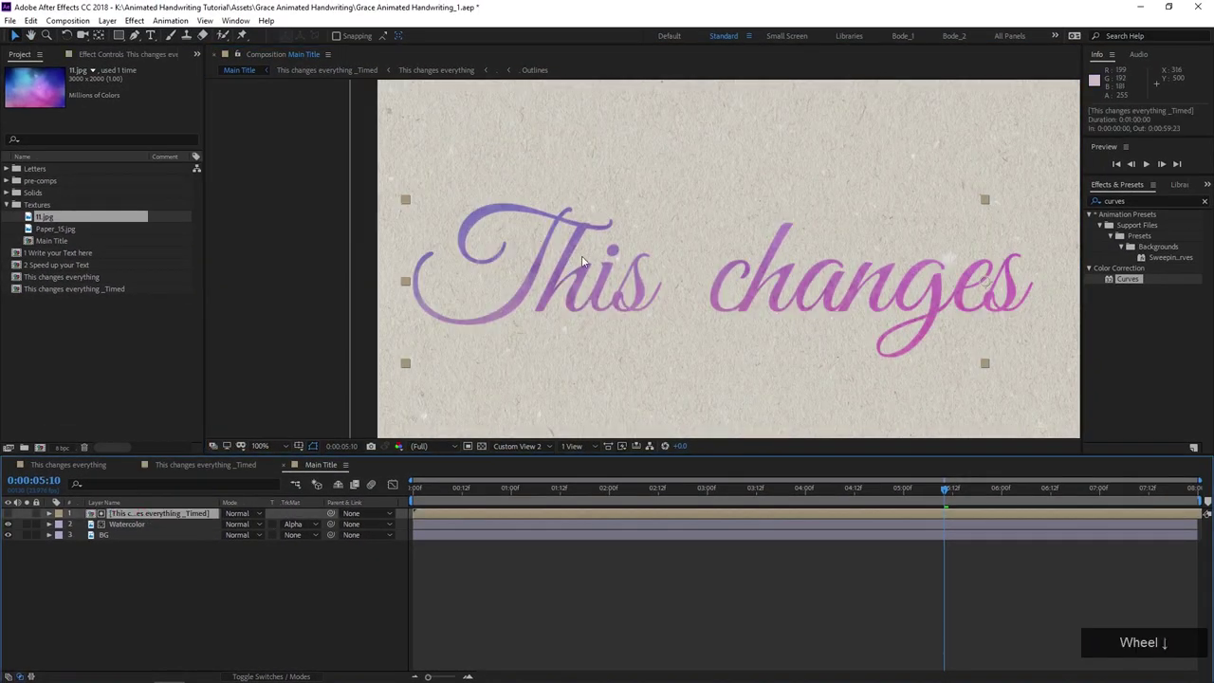
left_click_drag(707, 282, 269, 323)
scroll(516, 337, "down", 1)
scroll(517, 337, "up", 1)
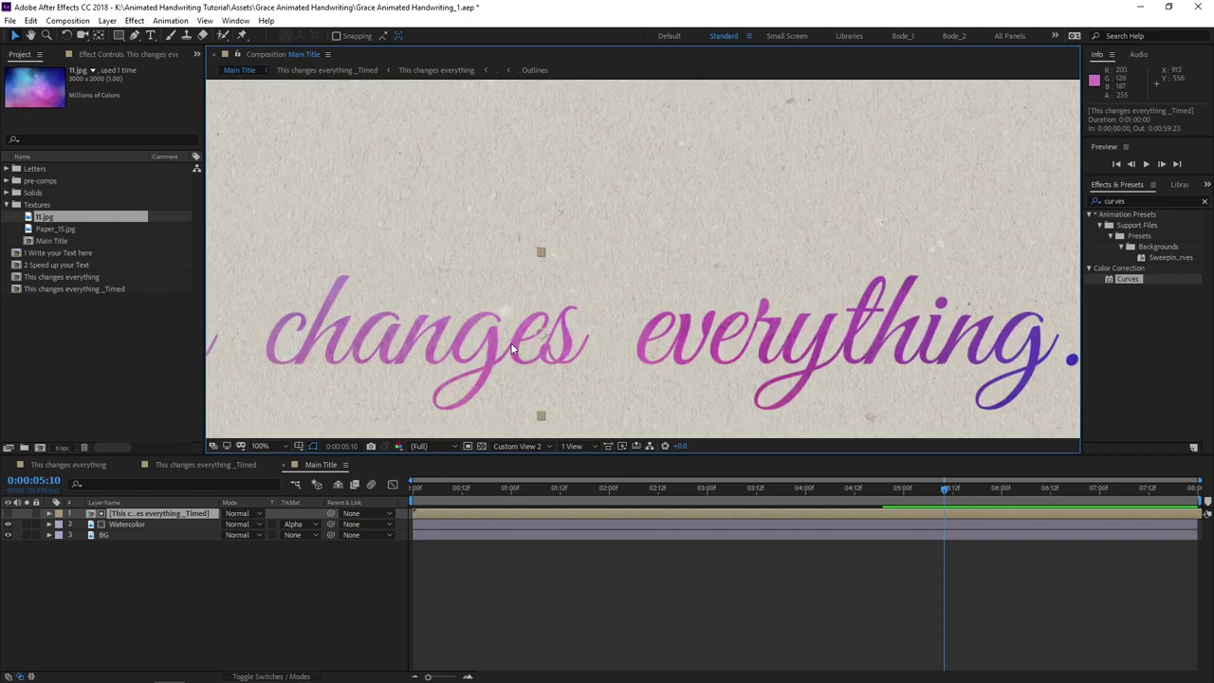
- Set the Watercolor layer's blending mode to Linear Burn
left_click(163, 529)
scroll(455, 331, "up", 1)
middle_click(585, 279)
left_click_drag(585, 278, 400, 358)
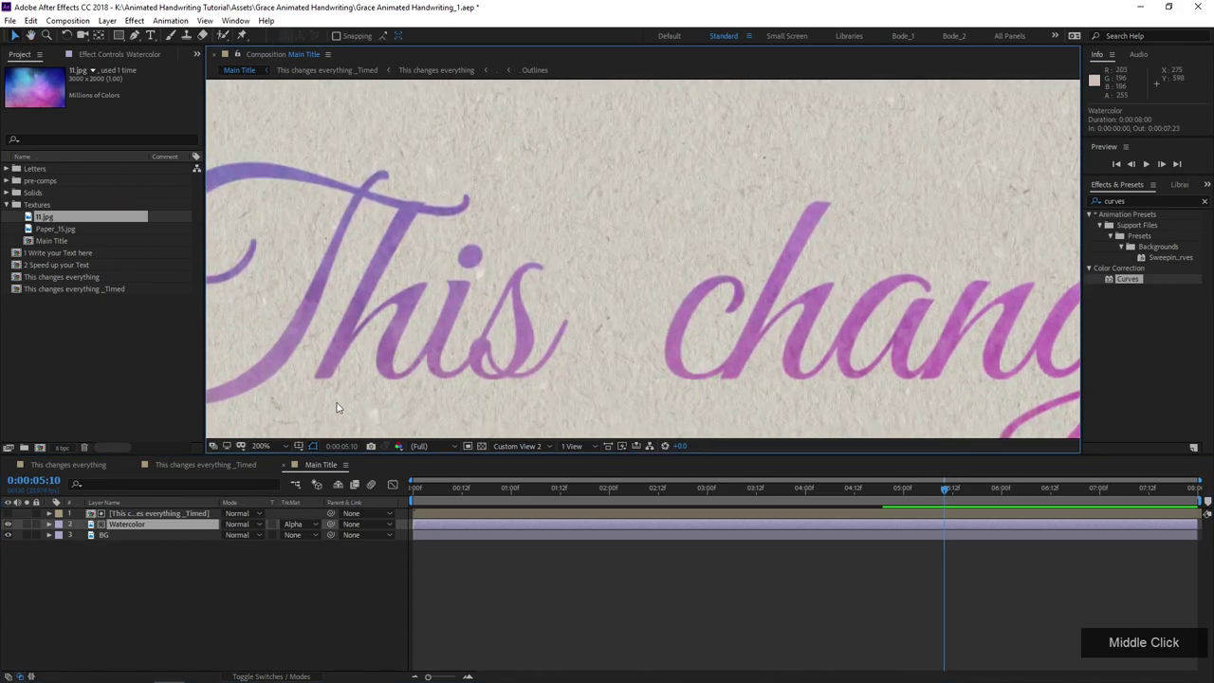
left_click(237, 525)
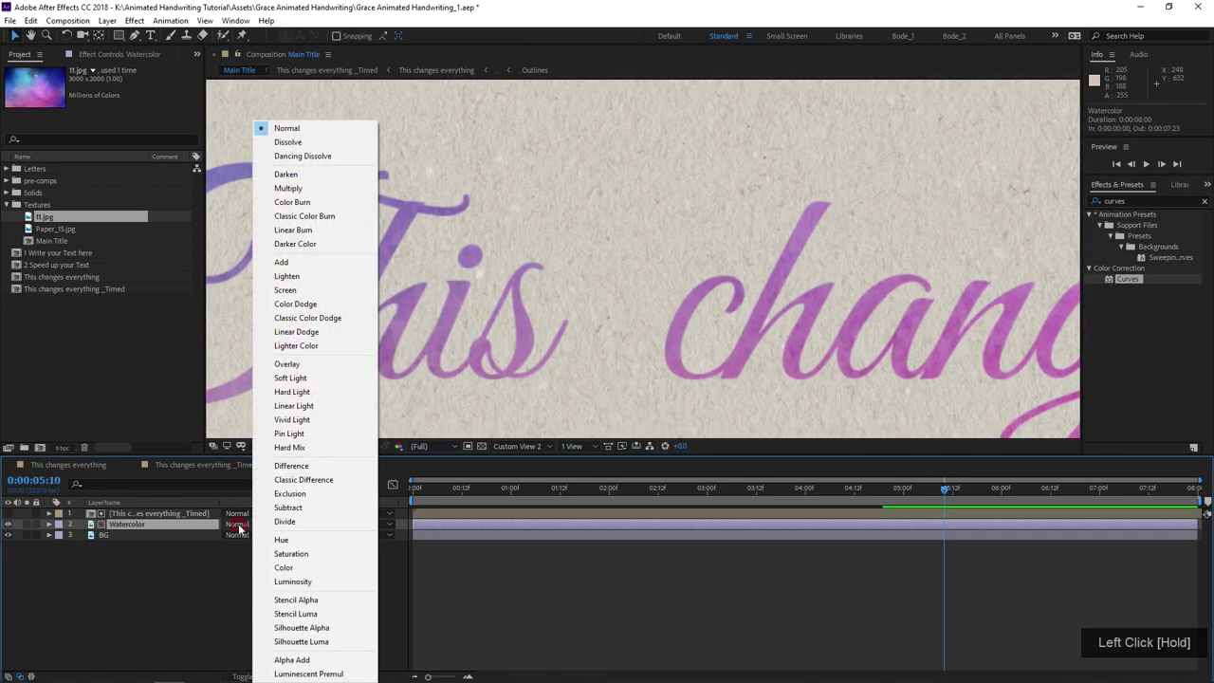
mouse_move(244, 524)
left_mouse_down()
mouse_move(316, 306)
mouse_move(322, 232)
left_mouse_up()
- Examine how the watercolor lettering blends with the paper from the first word to the closing dots
scroll(319, 236, "up", 1)
left_click_drag(370, 300, 608, 292)
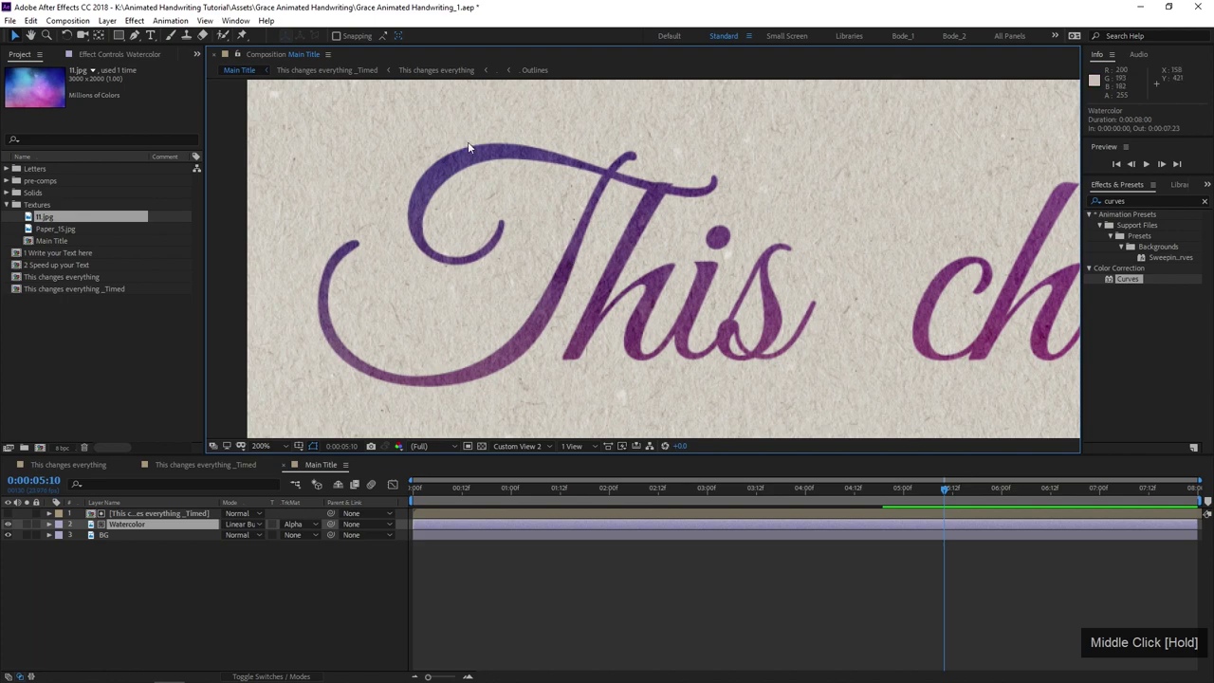
left_click_drag(794, 263, 893, 295)
left_click_drag(845, 294, 473, 305)
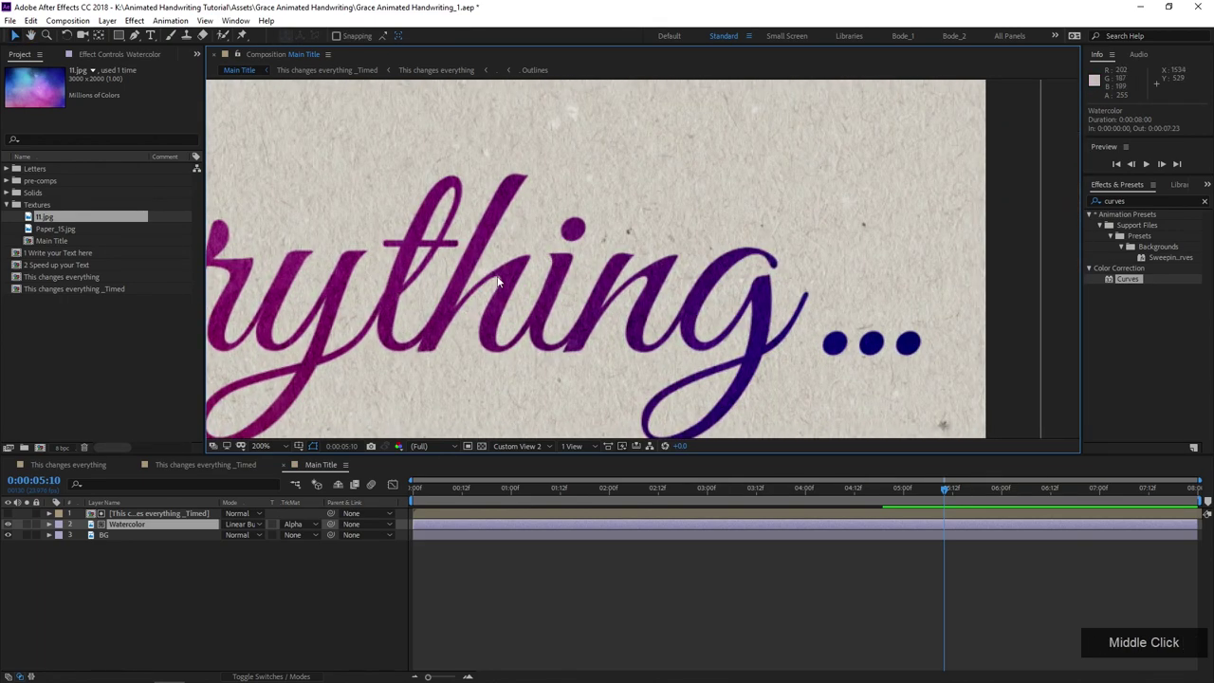
scroll(435, 273, "up", 2)
scroll(465, 304, "down", 4)
left_click_drag(237, 298, 730, 296)
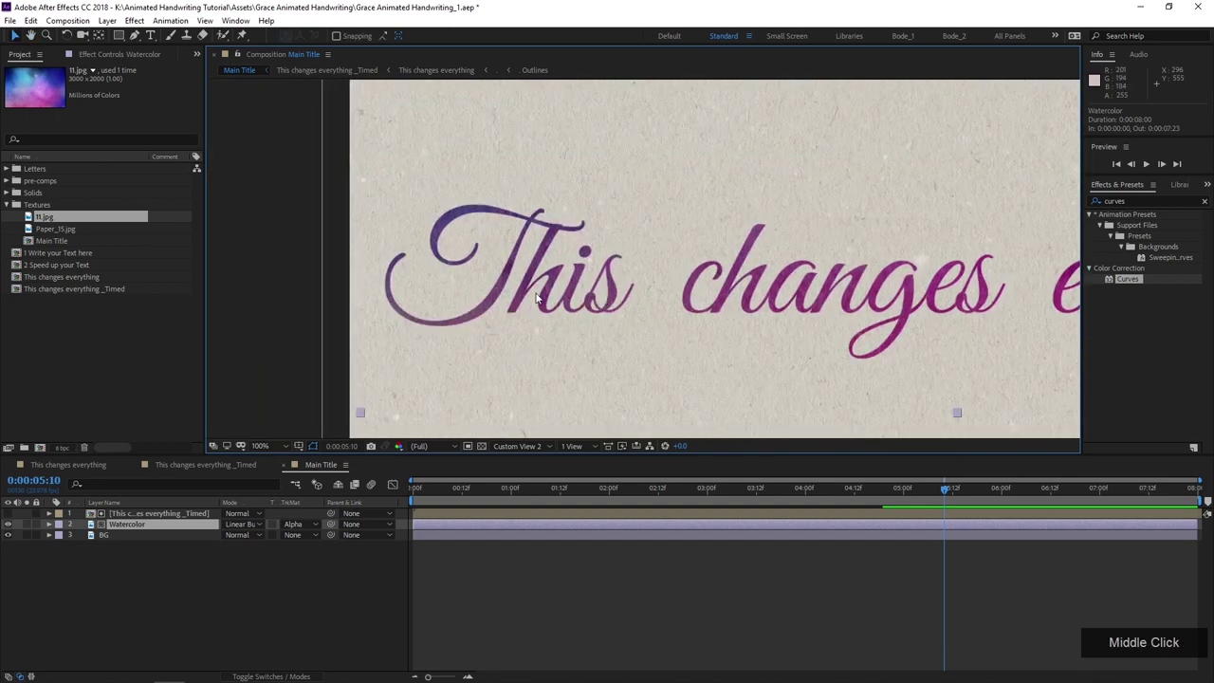
- Find the Roughen Edges effect and apply it to the This changes everything _Timed layer
left_click(187, 515)
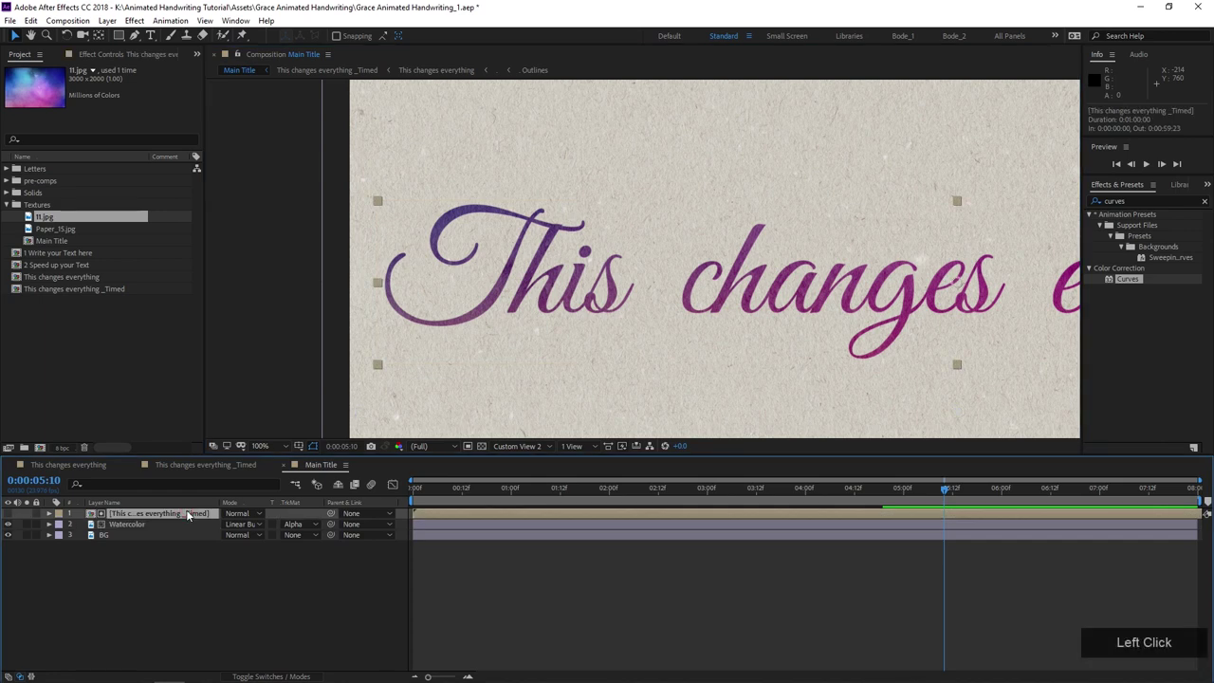
left_click(1135, 201)
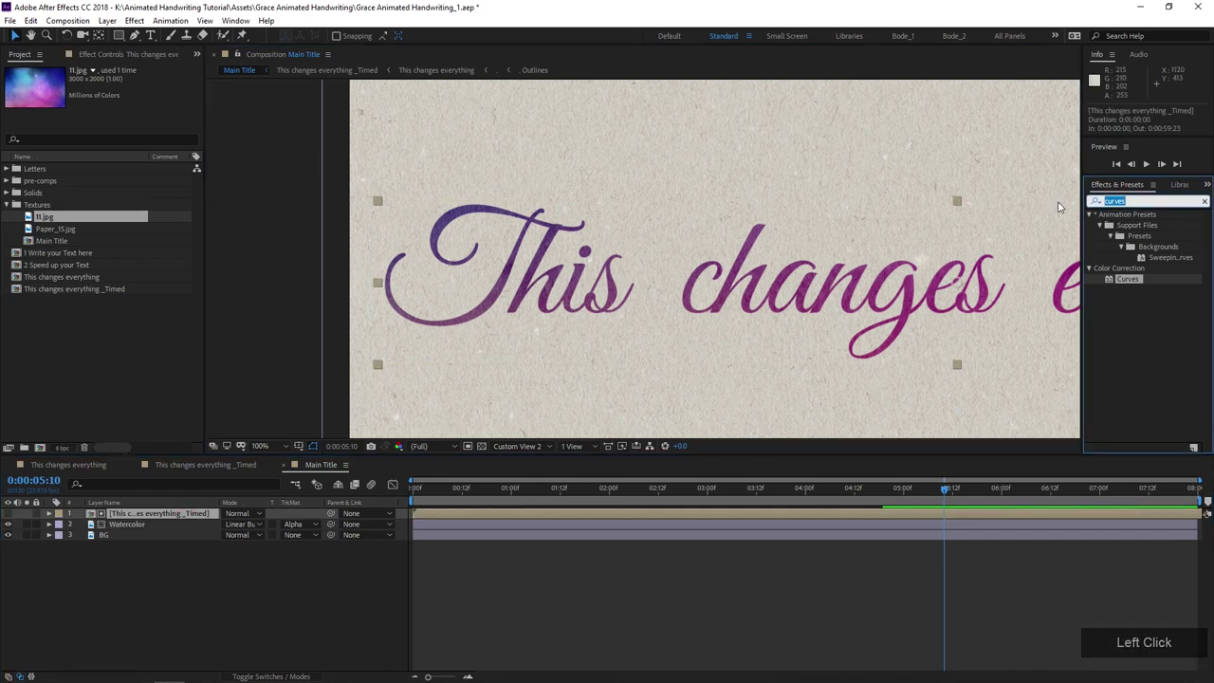
type("rough")
left_click_drag(1124, 226, 173, 513)
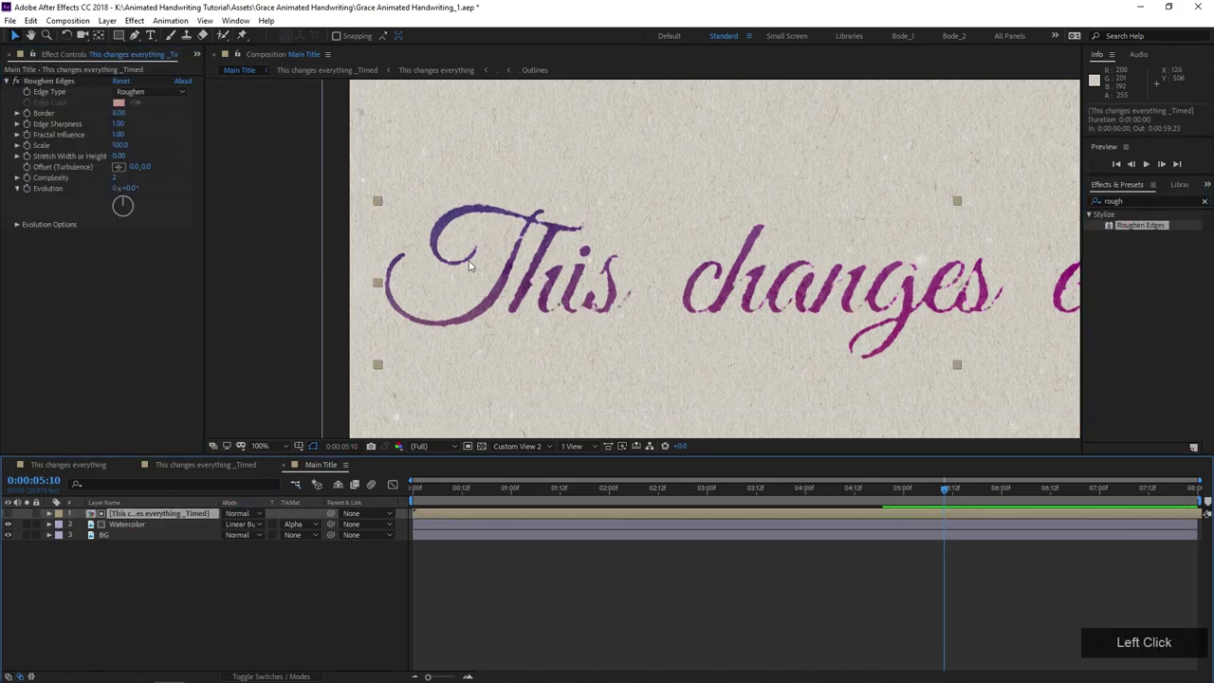
- Set the Roughen Edges edge type to Spiky and its border to 3.5
scroll(468, 264, "up", 1)
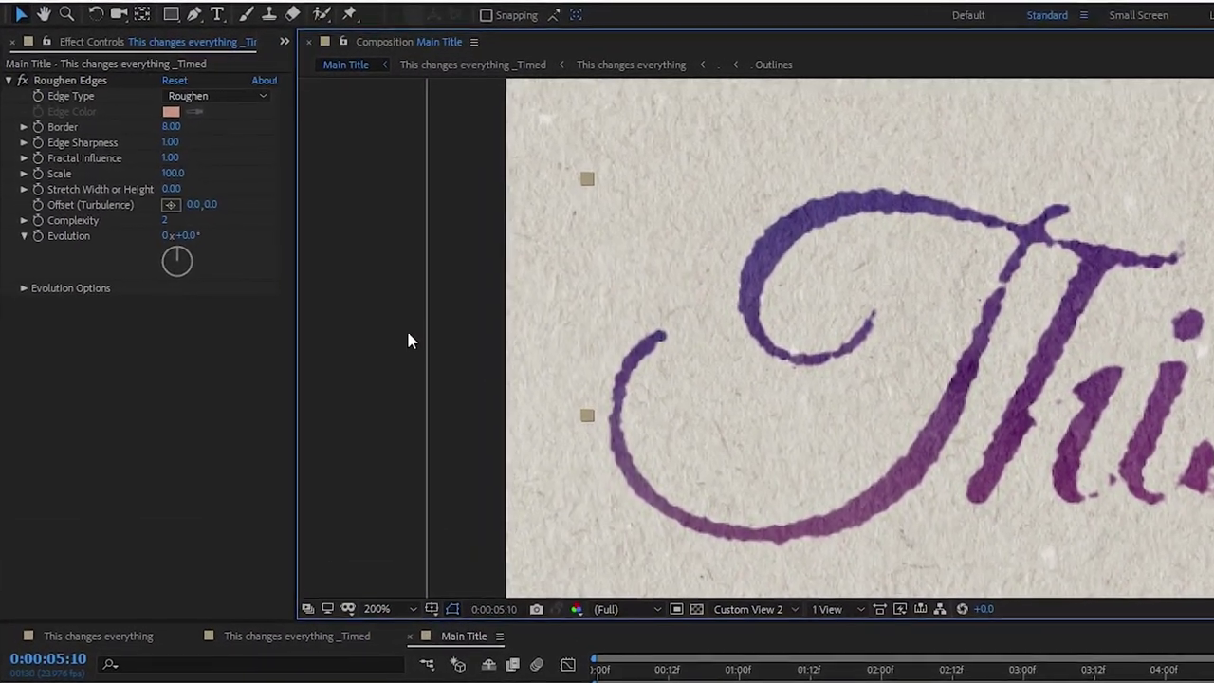
left_click(193, 97)
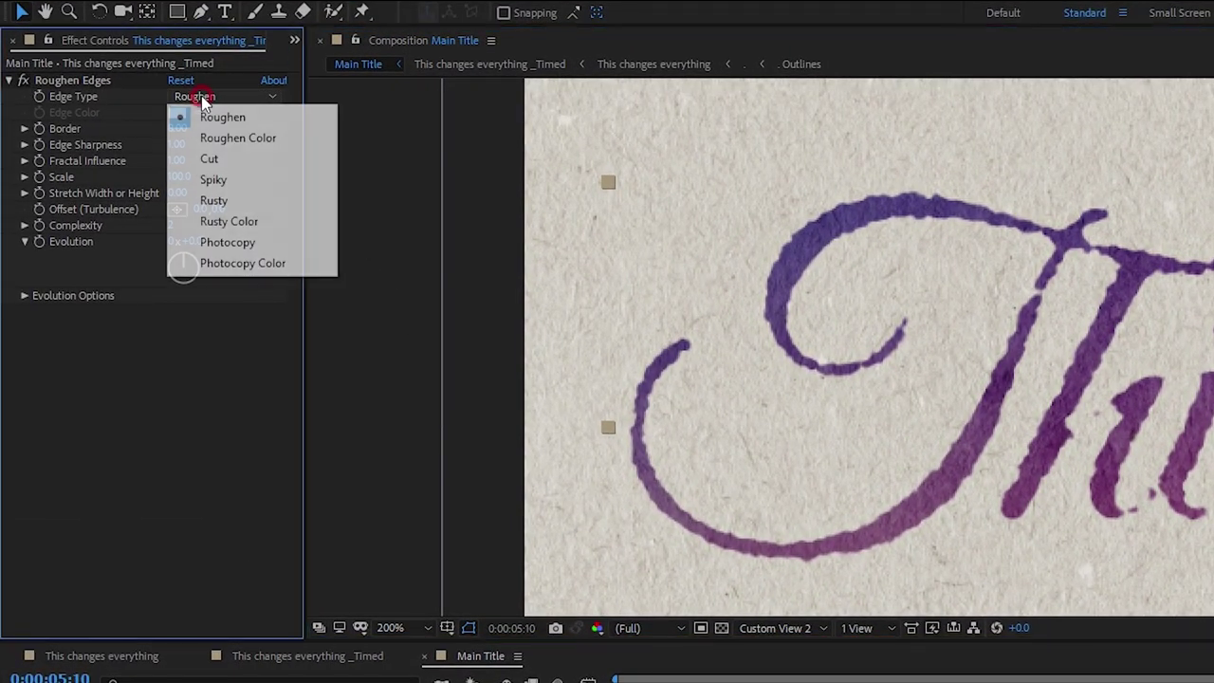
left_click(226, 181)
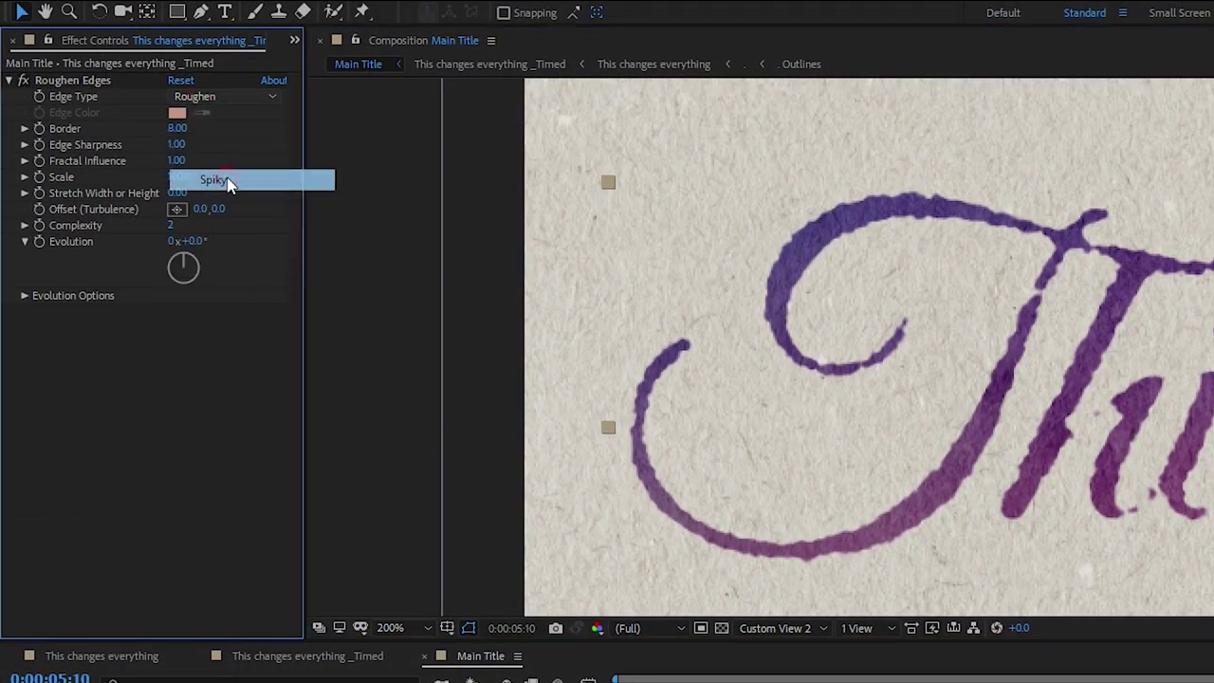
left_click(176, 129)
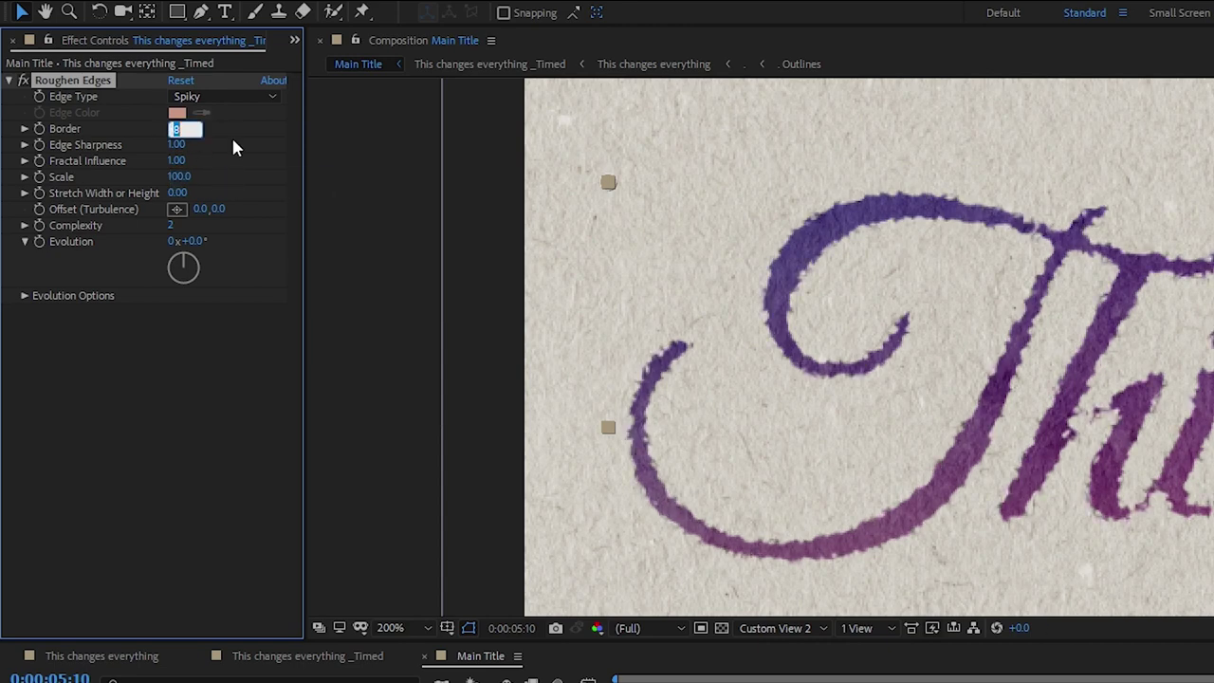
type("3.5")
key("Return")
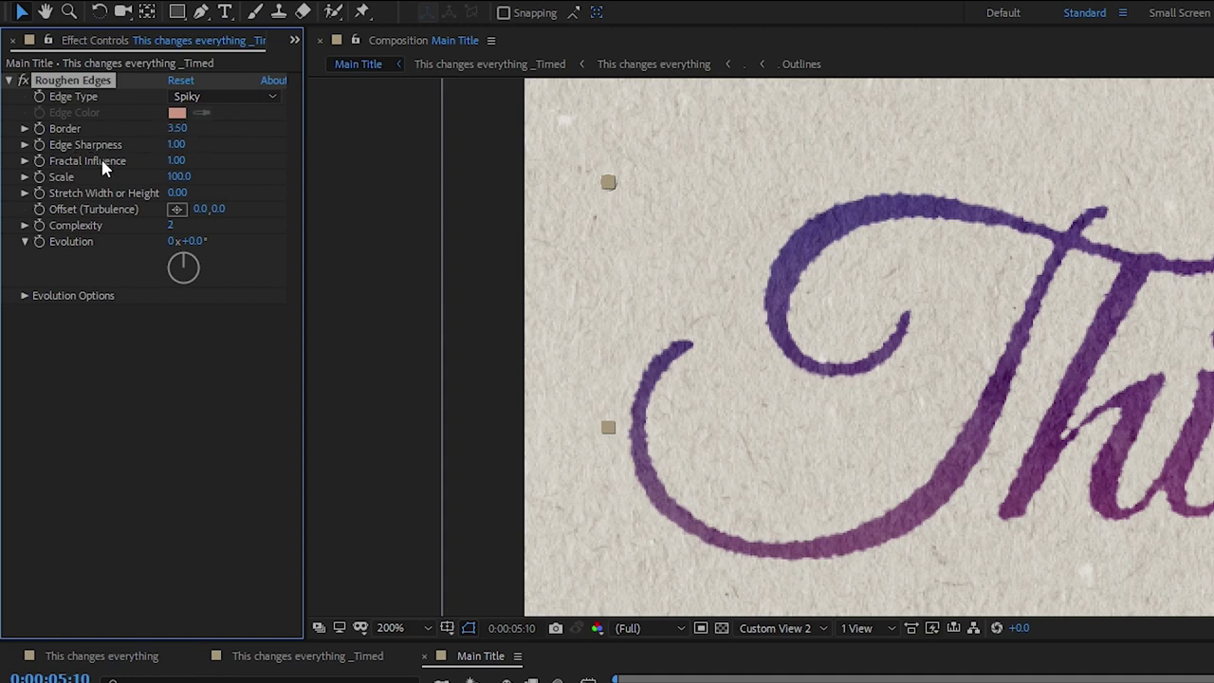
- Lower the Roughen Edges fractal influence to 0.54 and the scale to 68
left_click_drag(166, 160, 146, 169)
left_click(179, 160)
left_click_drag(181, 160, 158, 186)
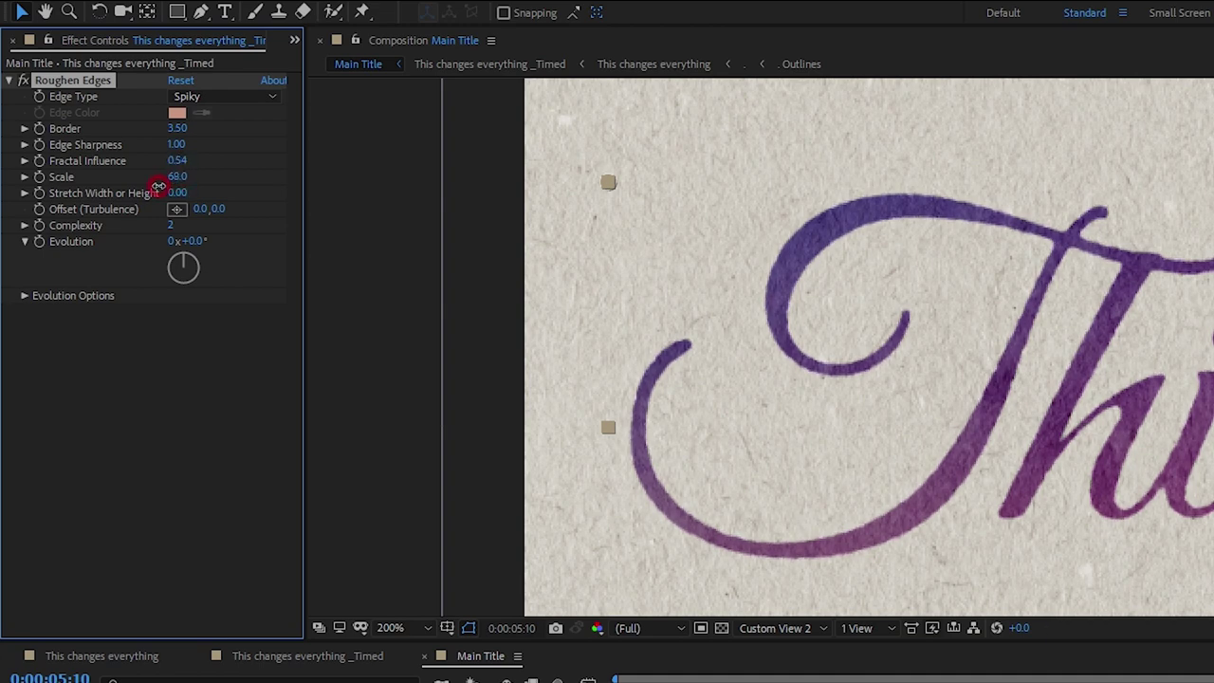
- Examine the roughened letter edges across the title, from the first word through "everything" and back
key("h")
left_click_drag(939, 331, 625, 313)
left_click_drag(1083, 338, 679, 322)
key("v")
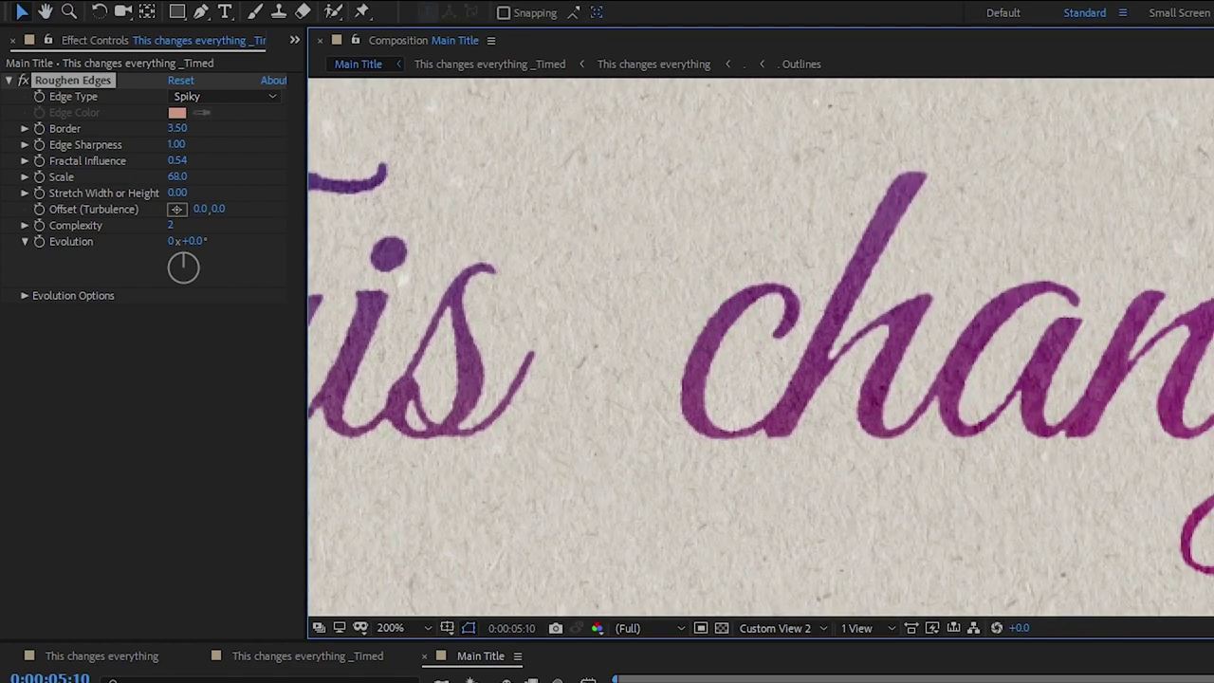
left_click_drag(1100, 355, 750, 352)
left_click_drag(1156, 360, 886, 365)
left_click_drag(1102, 383, 742, 356)
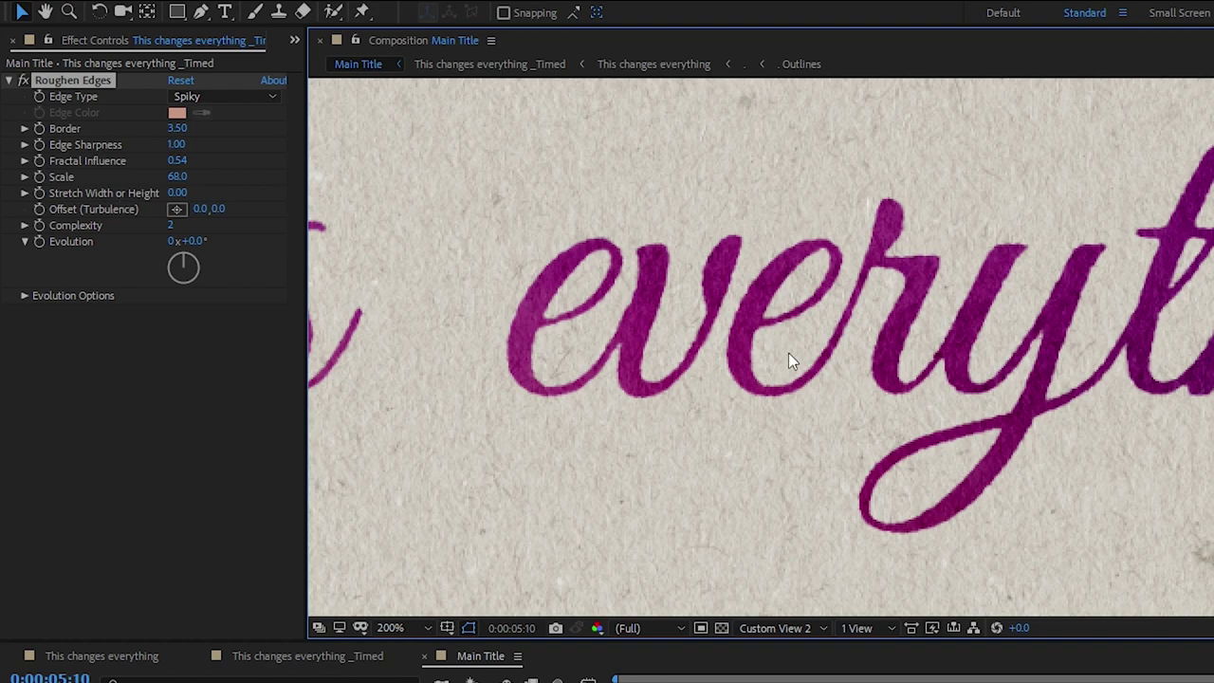
key("comma")
key("period")
left_click_drag(495, 357, 894, 358)
left_click_drag(276, 373, 1000, 367)
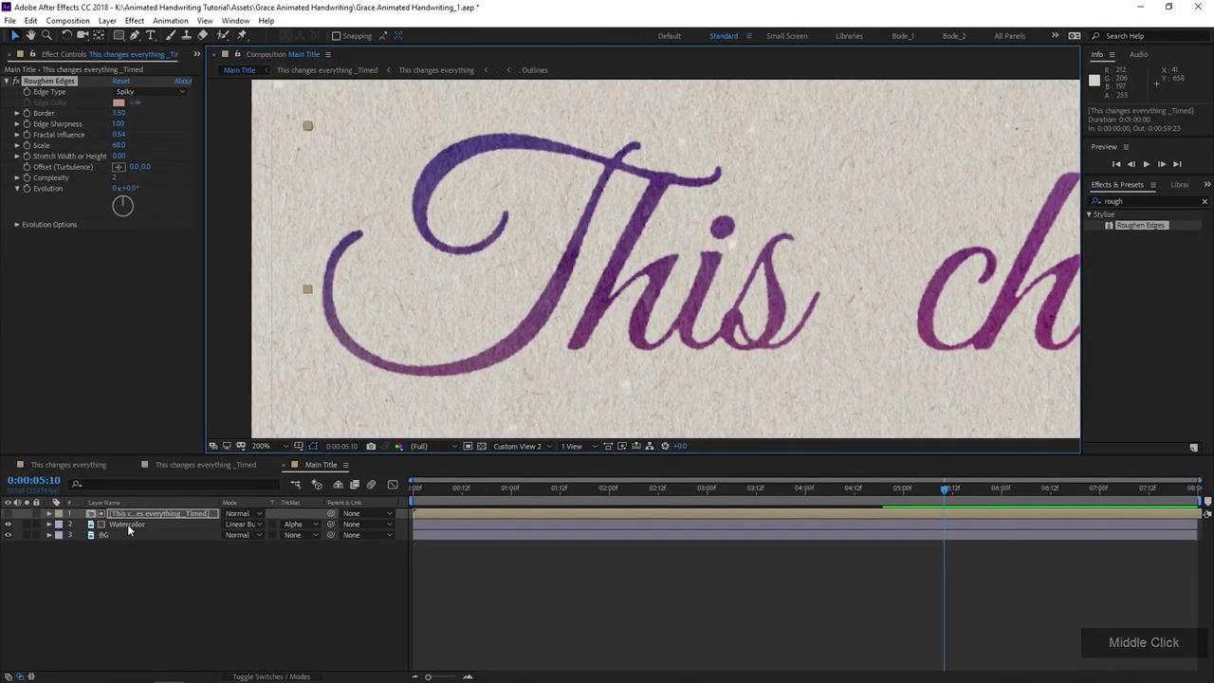
- Give the Watercolor layer and its This changes everything _Timed matte the Purple label, and duplicate both layers
left_click(127, 523)
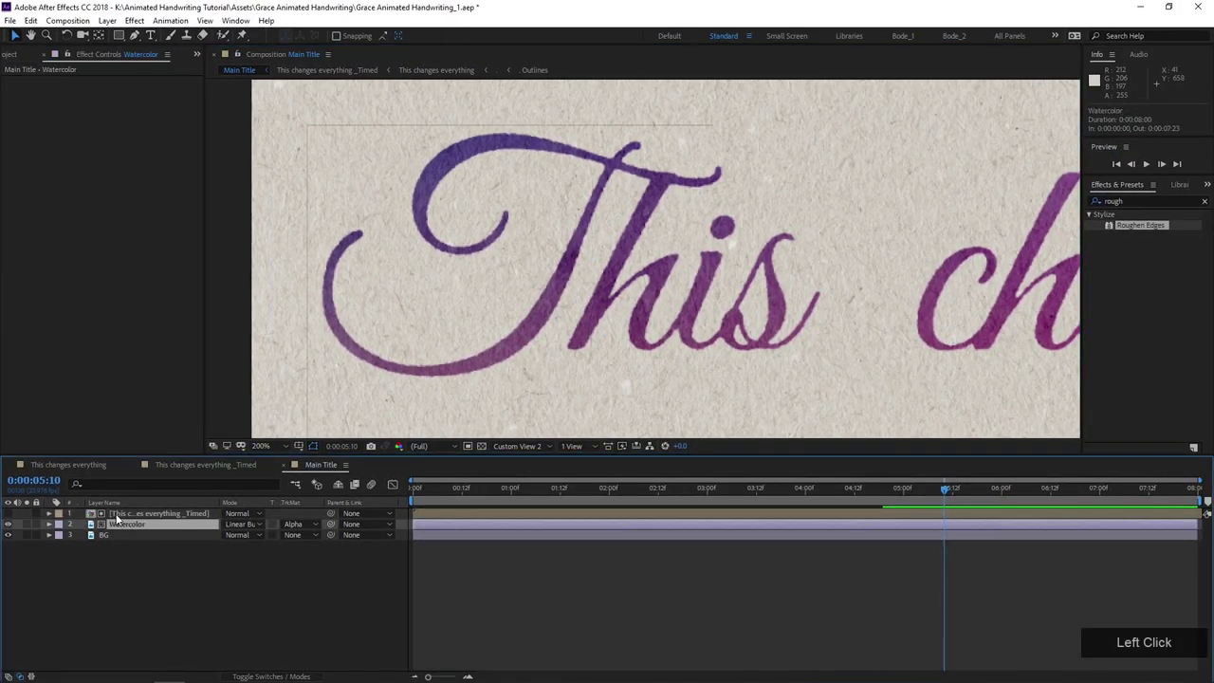
left_click(126, 513, "shift")
left_click(58, 514)
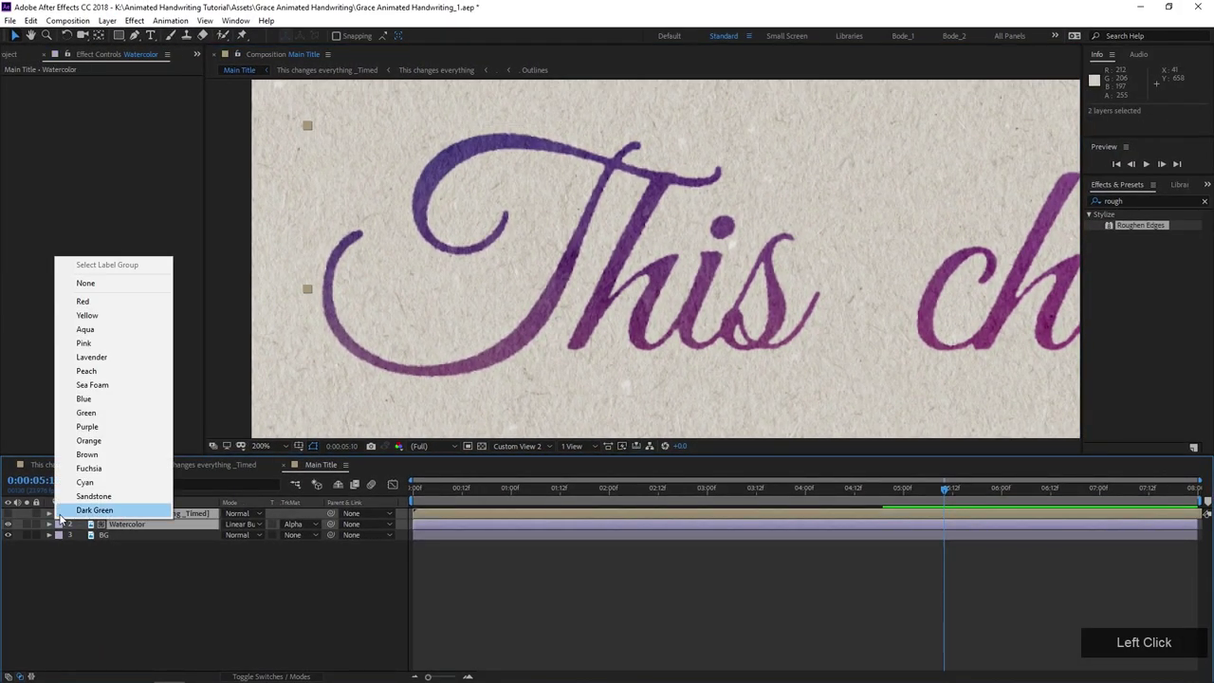
left_click(90, 427)
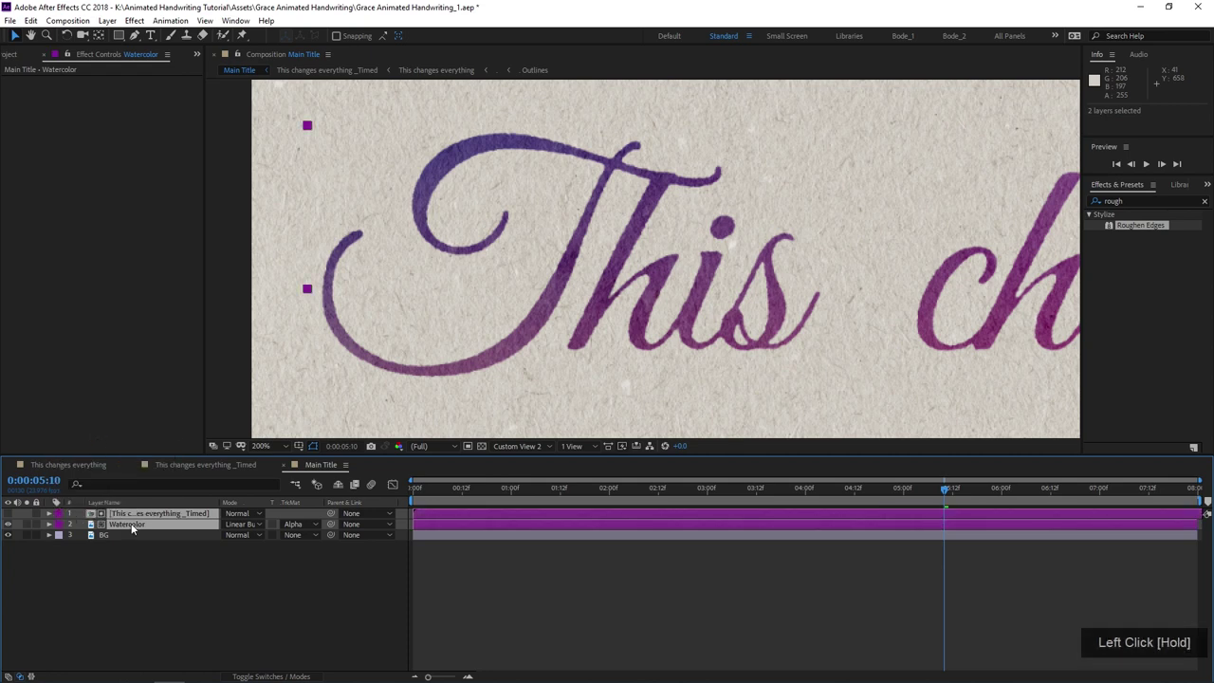
key("ctrl+d")
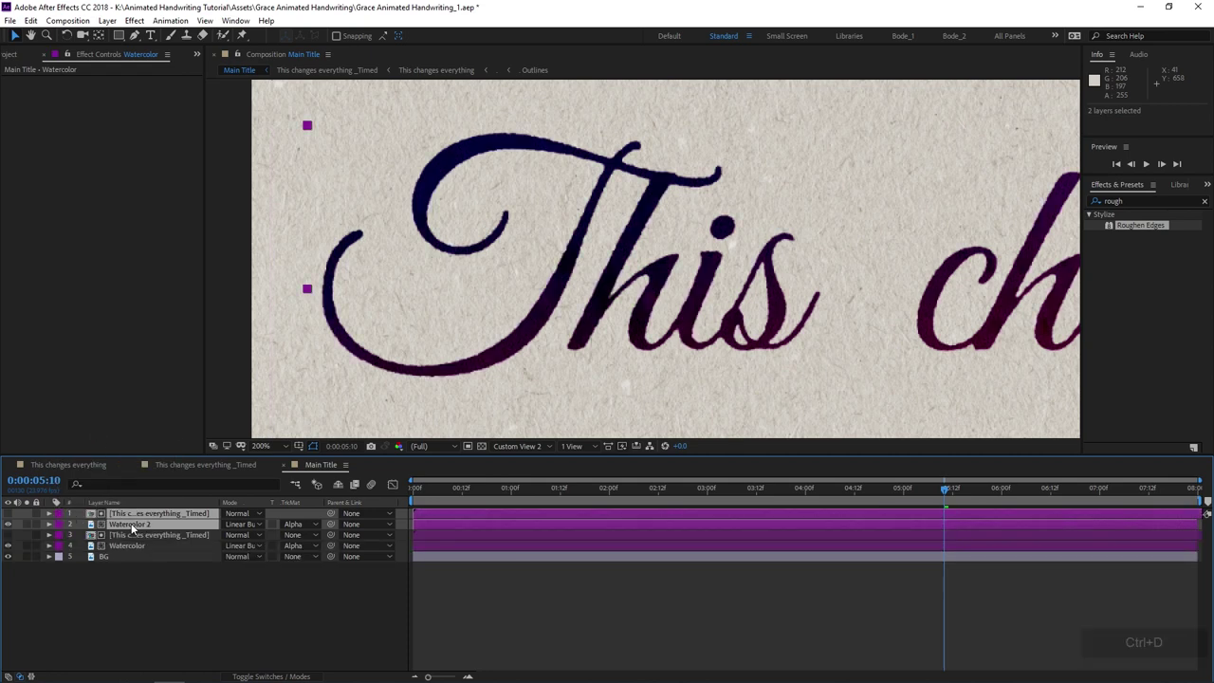
- Assign the Green label to the lower pair, the original Watercolor layer and its This changes everything _Timed matte
left_click(76, 546)
left_click(114, 535)
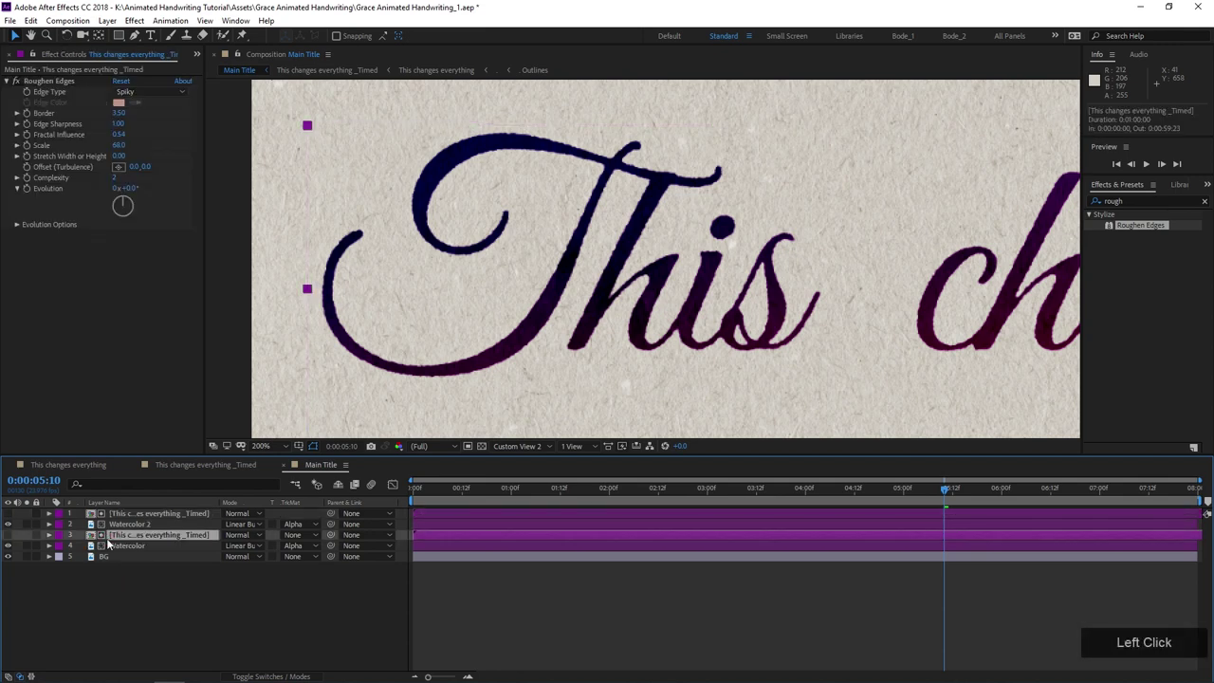
left_click(120, 547, "shift")
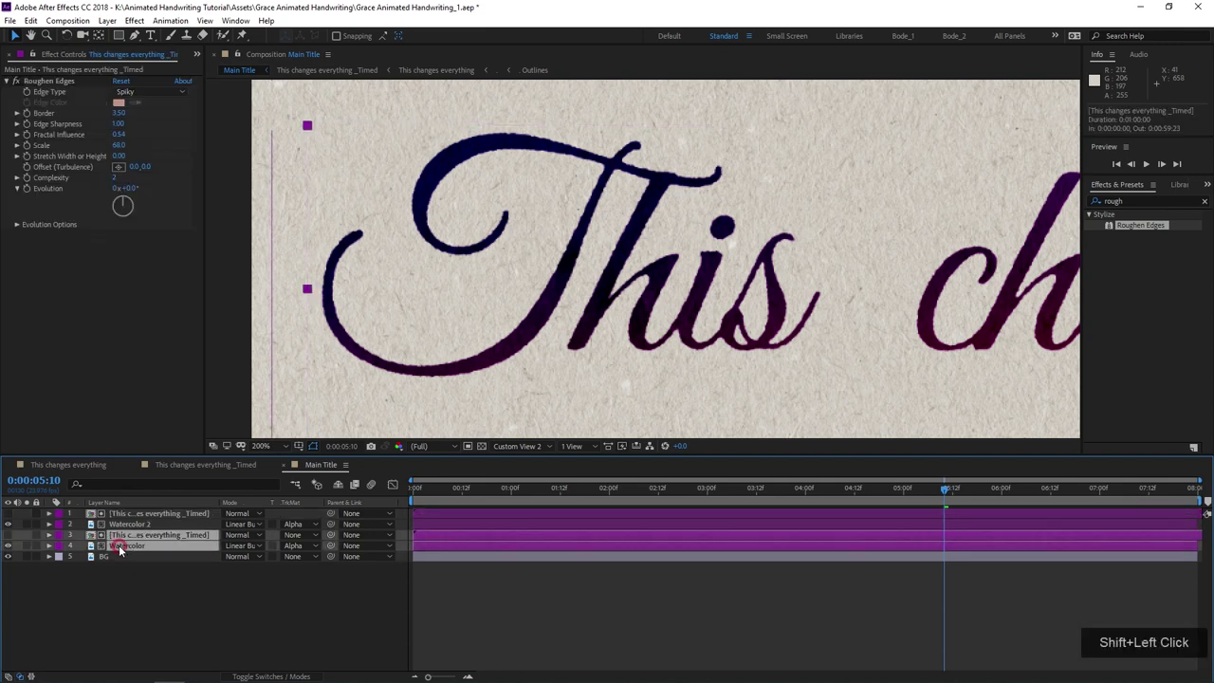
left_click(58, 536)
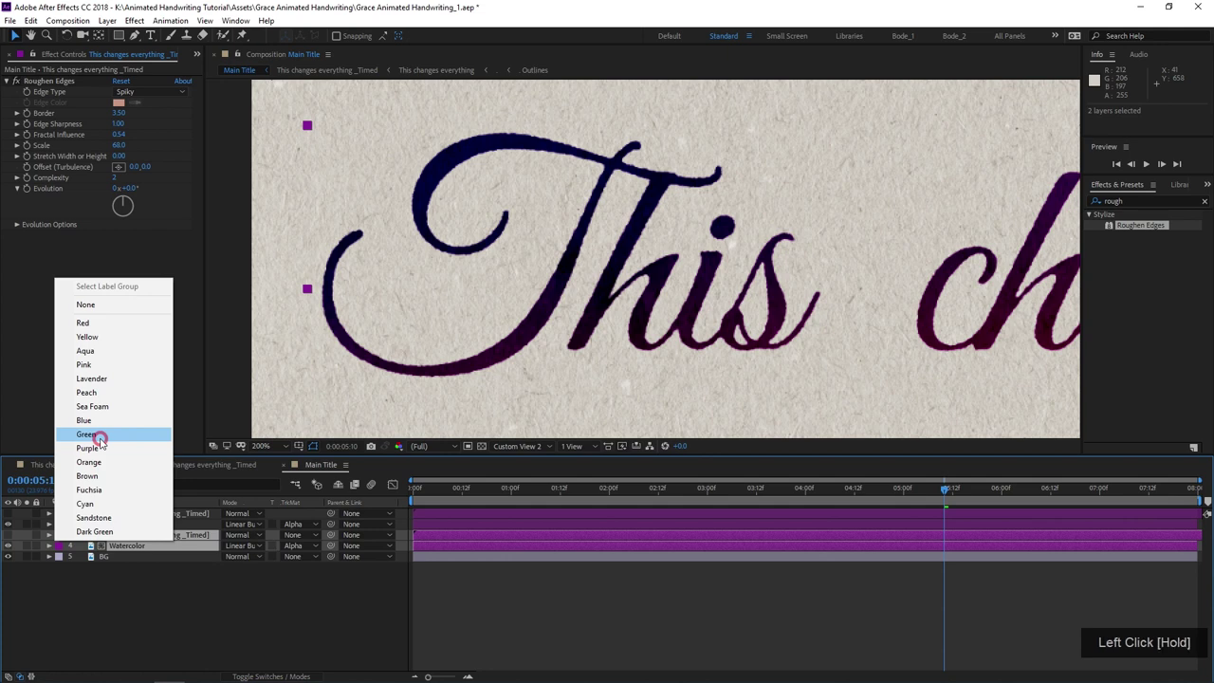
left_click(99, 438)
left_click(138, 585)
- Apply Gaussian Blur to the green This changes everything _Timed layer, ahead of Roughen Edges, with a blurriness of 16.2
left_click(164, 538)
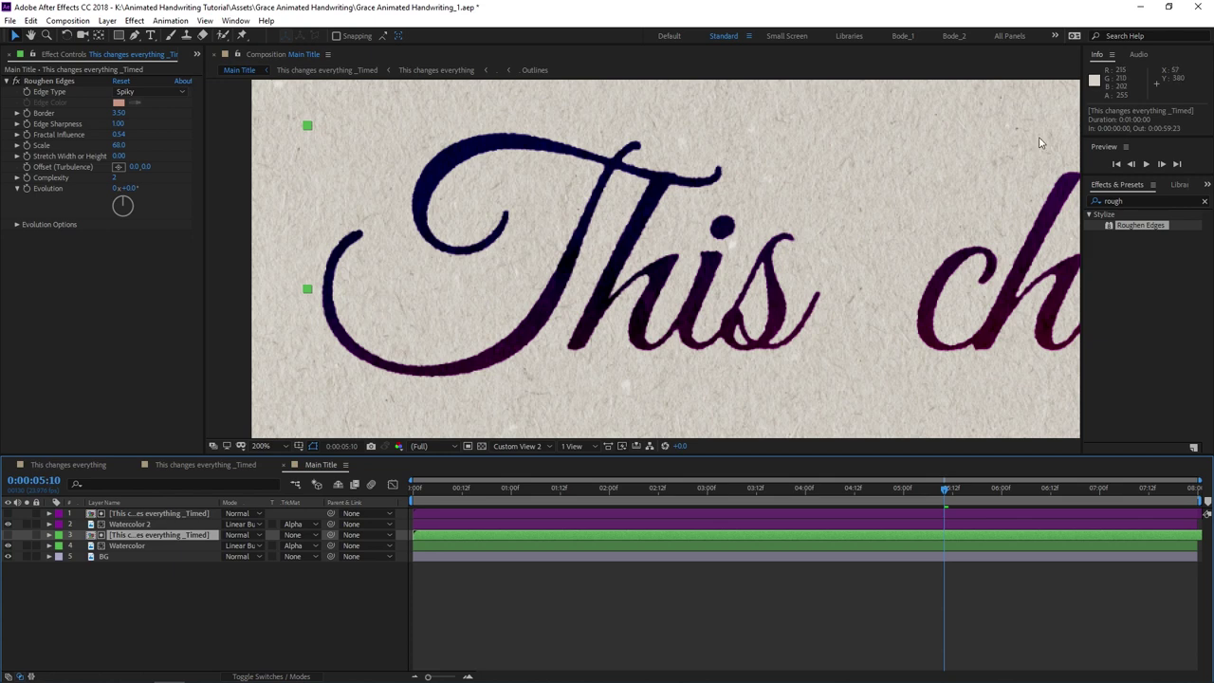
left_click(1091, 200)
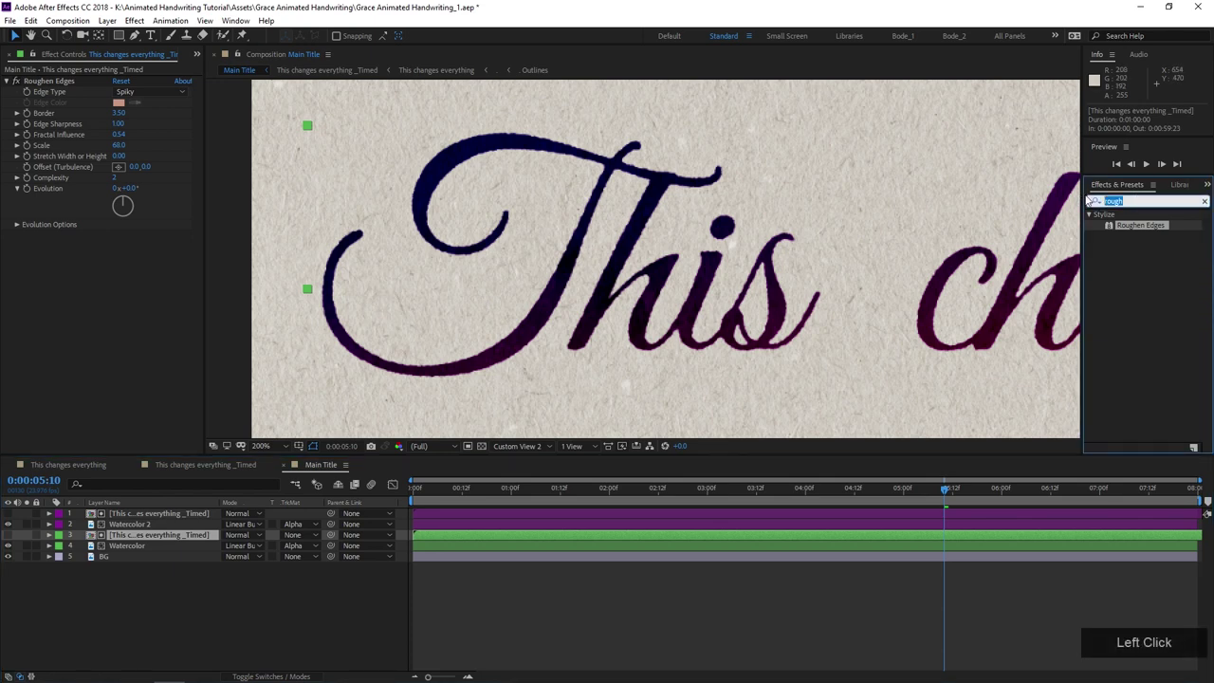
type("gau")
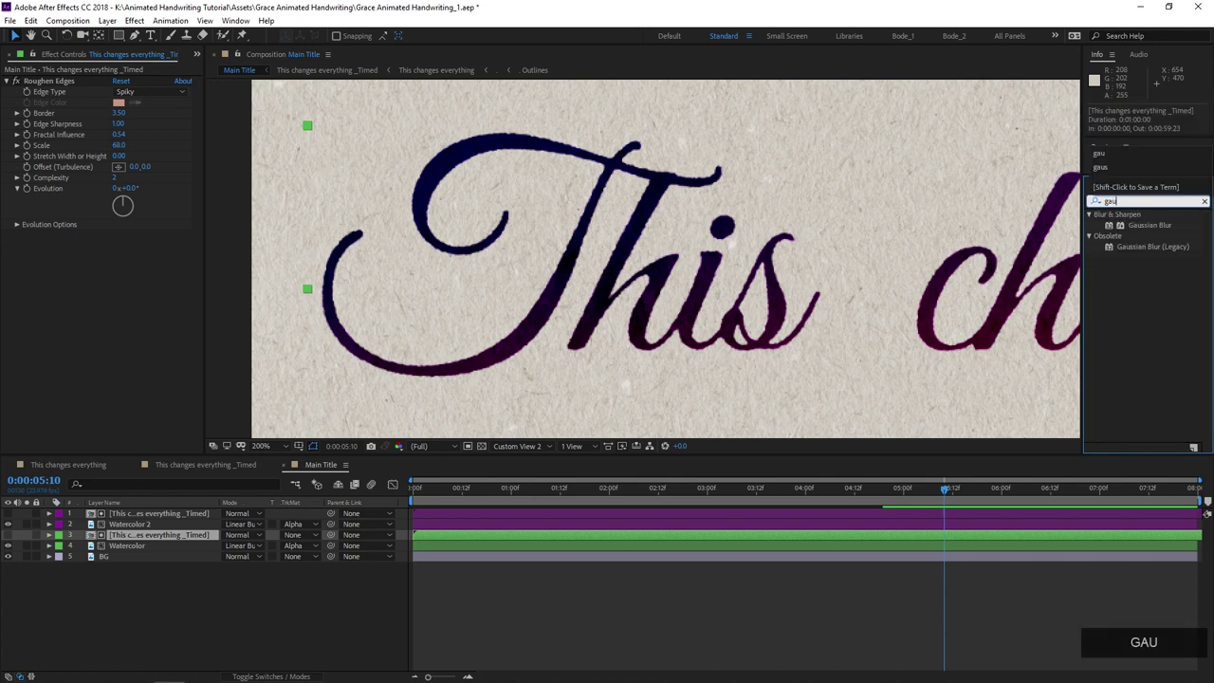
left_click_drag(1174, 225, 219, 99)
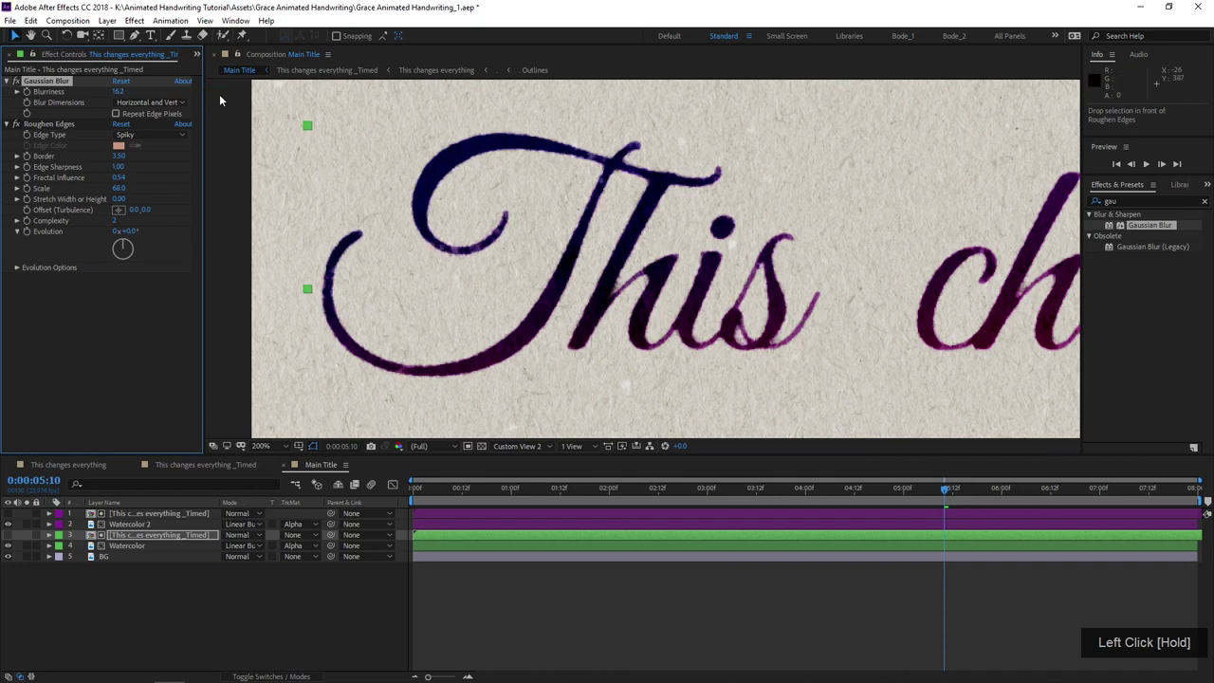
- Hide the Watercolor 2 layer and begin a new effect search for the green This changes everything _Timed layer
left_click(8, 525)
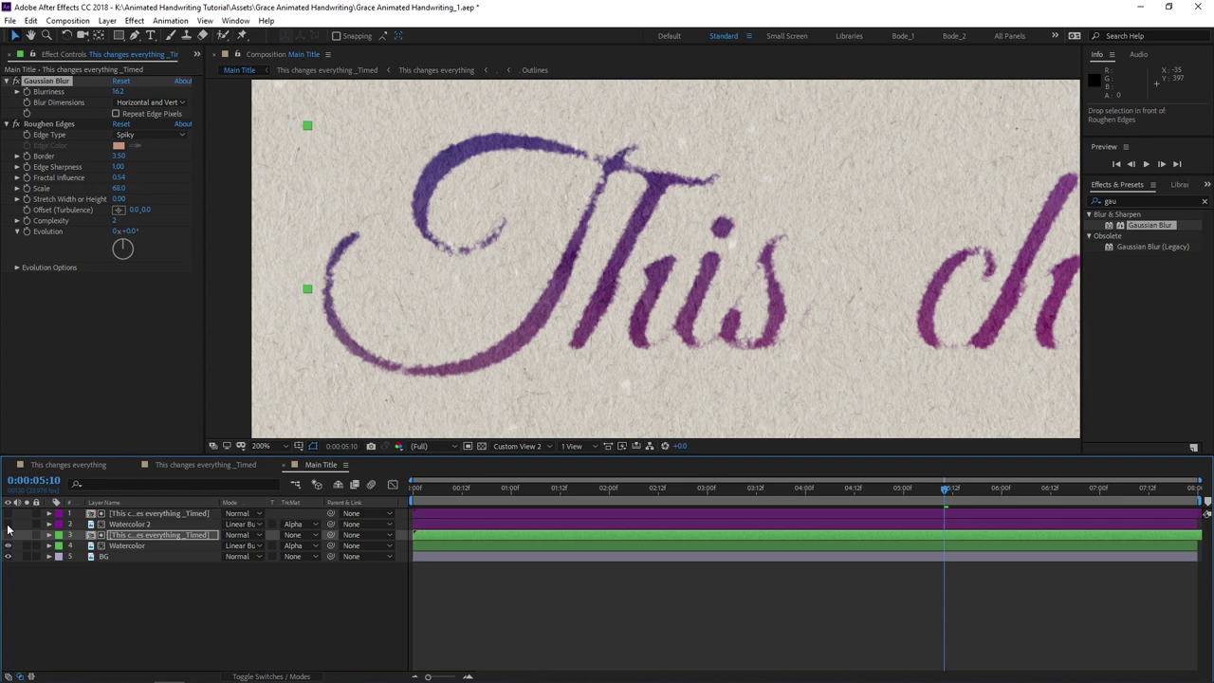
left_click(139, 536)
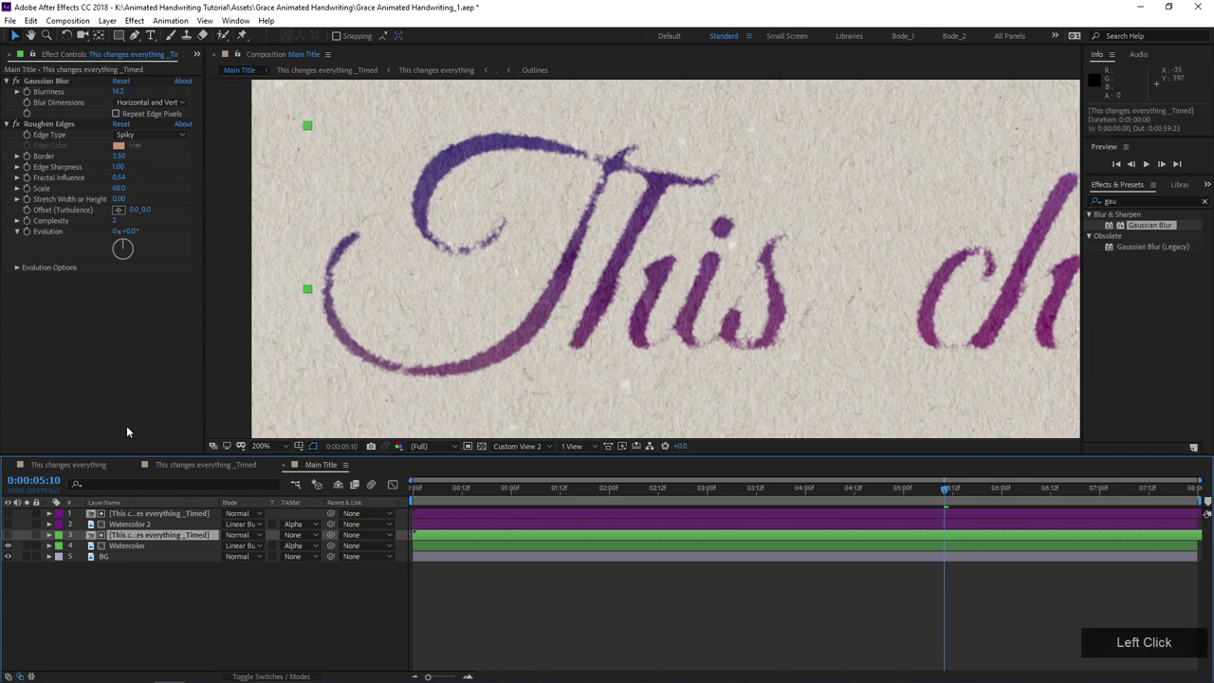
left_click_drag(1159, 200, 1088, 214)
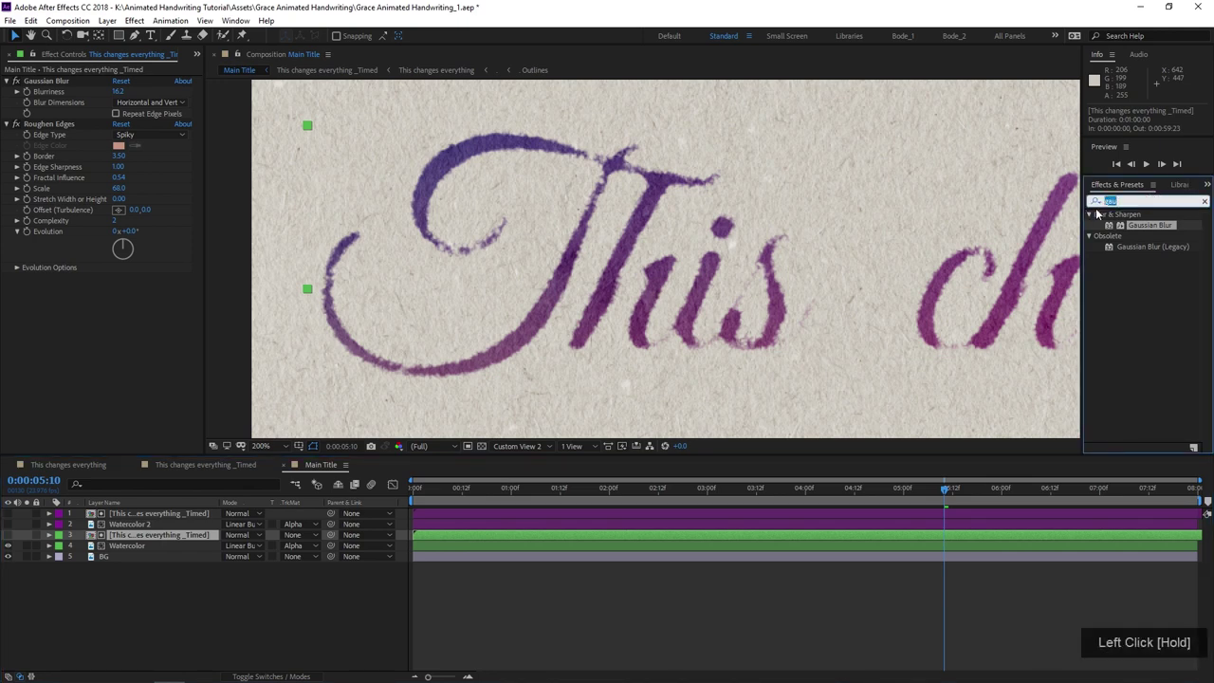
- Find the Curves effect and apply it to the green "This changes everything _Timed" layer
type("cur")
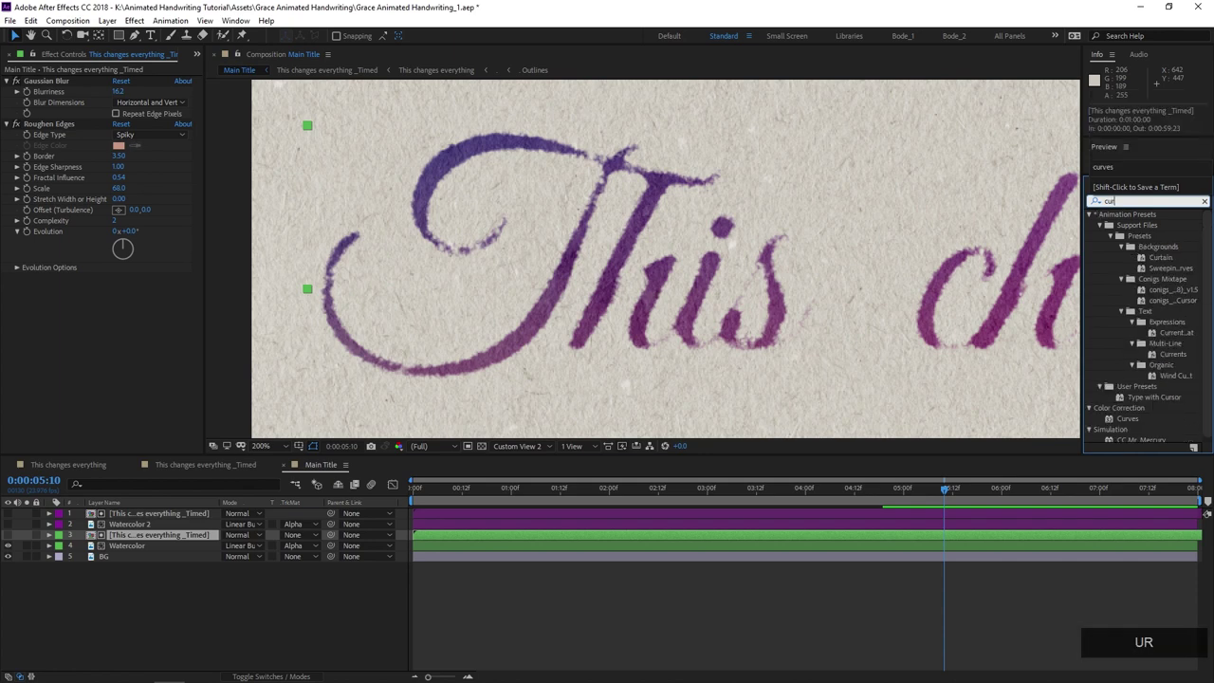
type("ce")
key("BackSpace")
key("BackSpace")
type("ve")
left_click_drag(1130, 281, 91, 161)
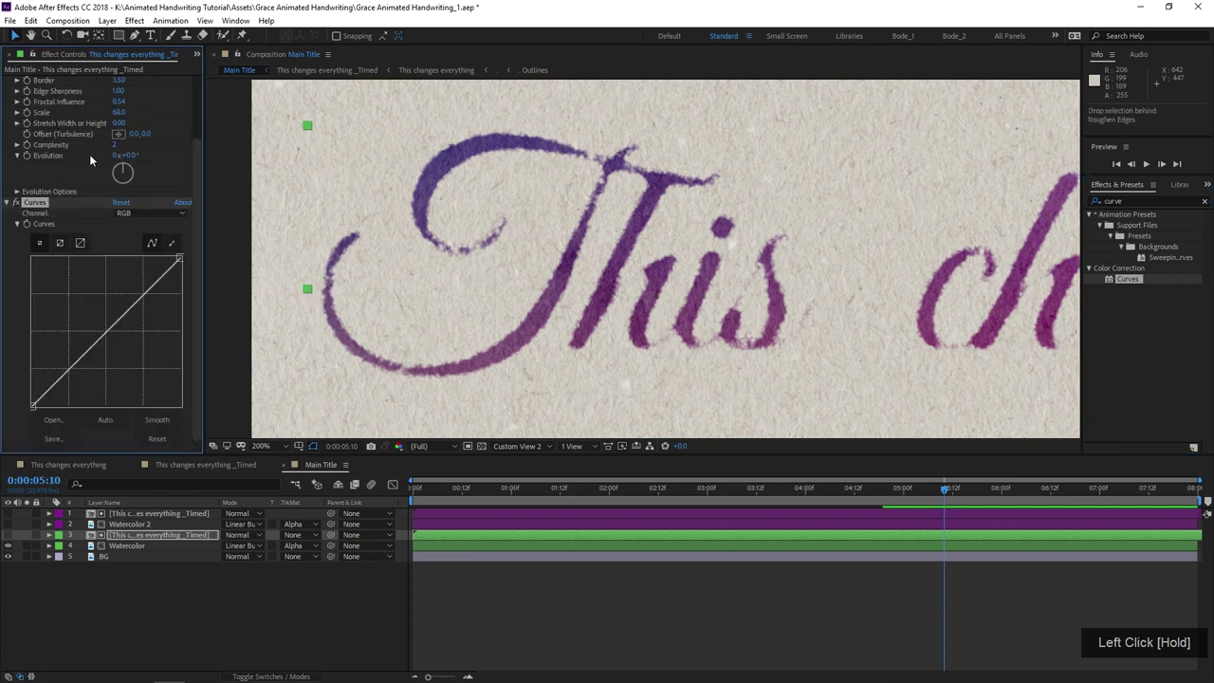
- Reorder the effects so Curves sits between Gaussian Blur and Roughen Edges
scroll(38, 197, "up", 3)
left_click(45, 280)
left_click(62, 129)
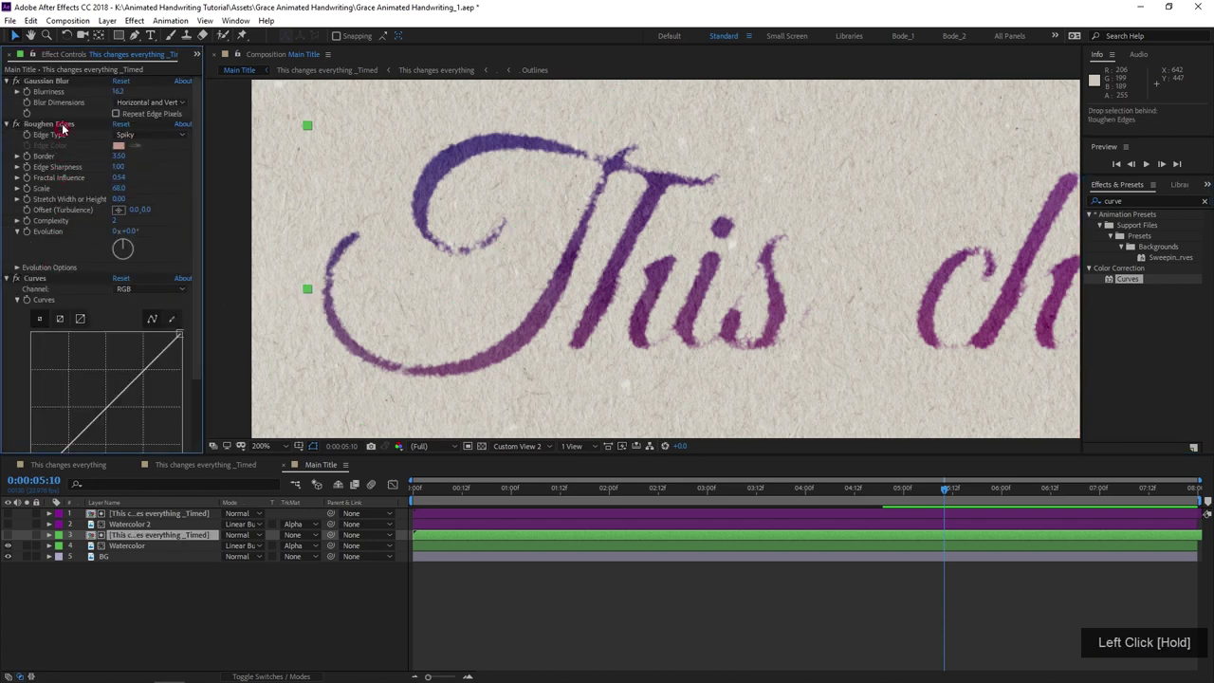
left_click_drag(33, 285, 43, 125)
- Switch Curves to the Alpha channel and move its white point inward to thicken the lettering's matte
left_click(147, 136)
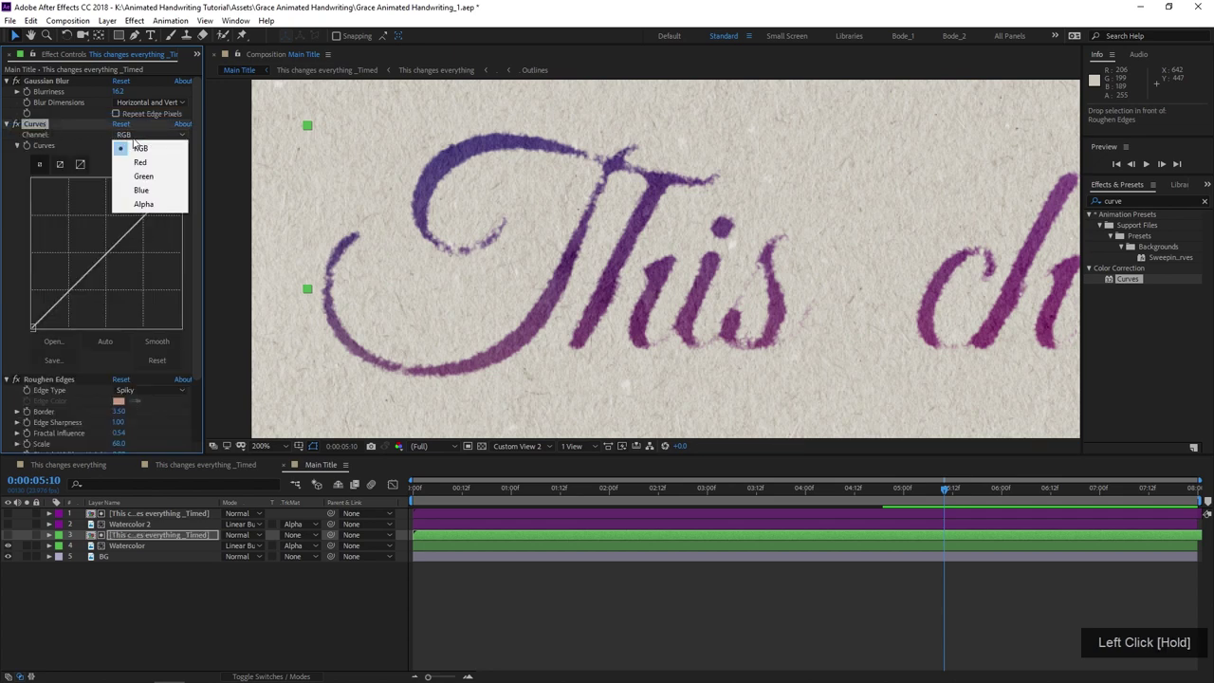
left_click(153, 202)
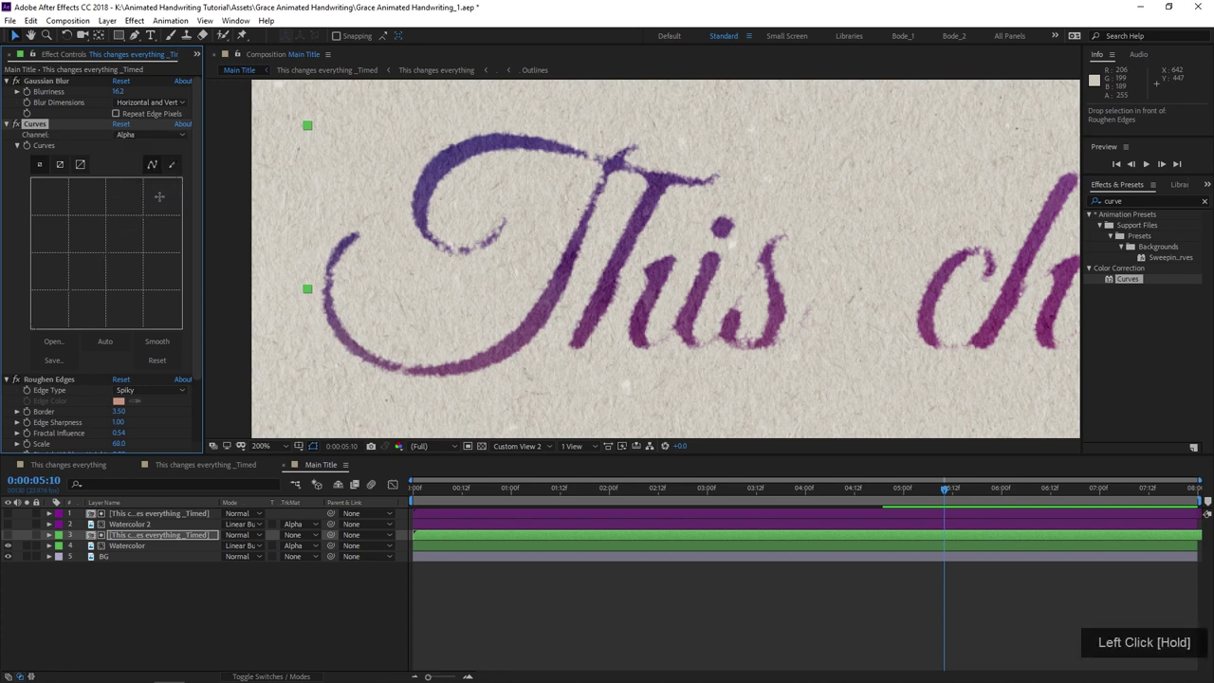
left_click_drag(181, 179, 126, 181)
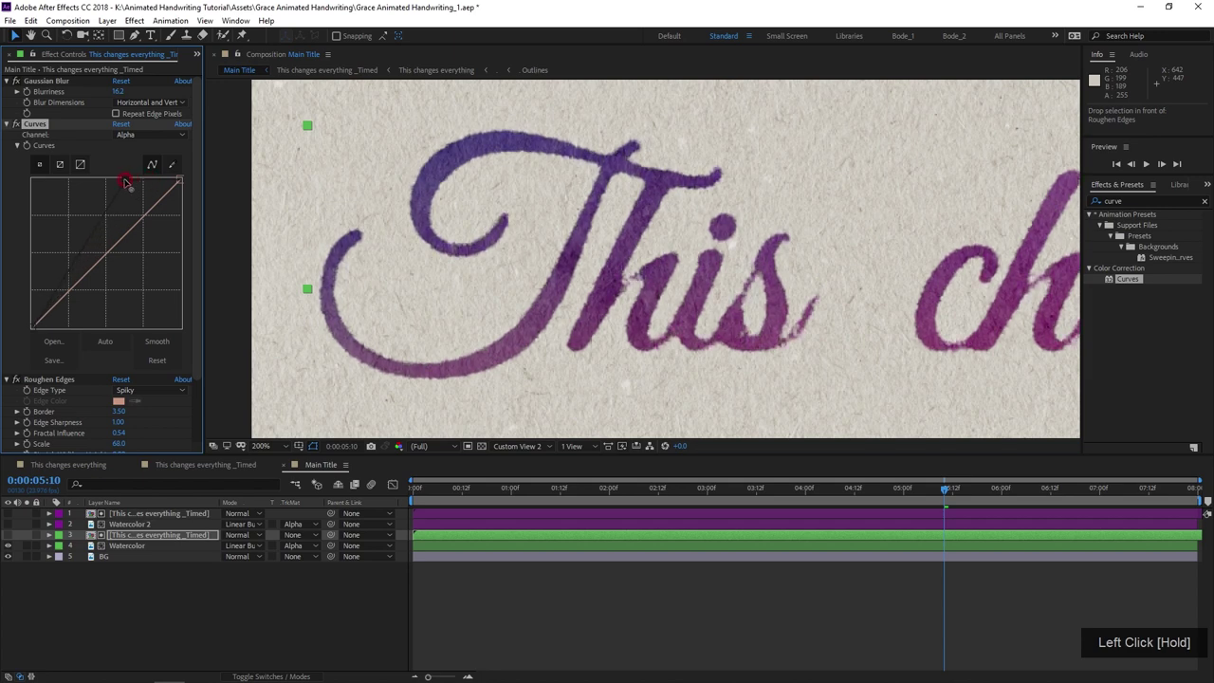
scroll(593, 225, "down", 2)
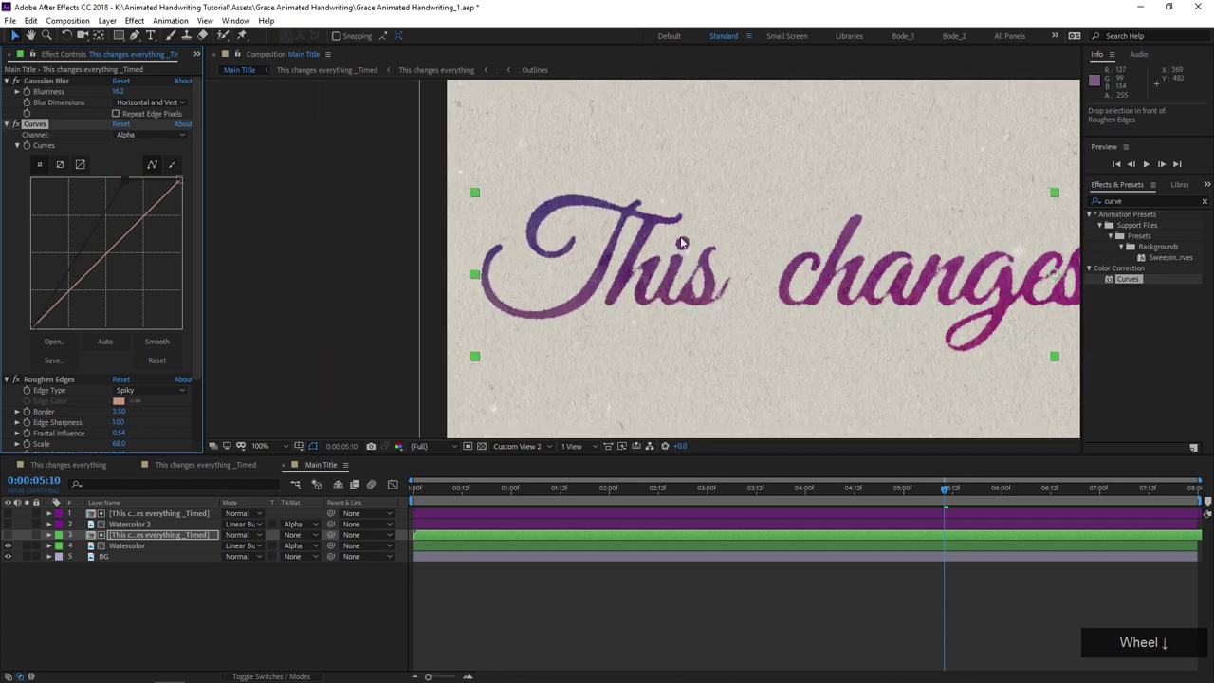
scroll(681, 243, "up", 2)
- Make the Watercolor 2 layer visible and steepen the alpha curve by moving its white point to the graph's midpoint
left_click(8, 534)
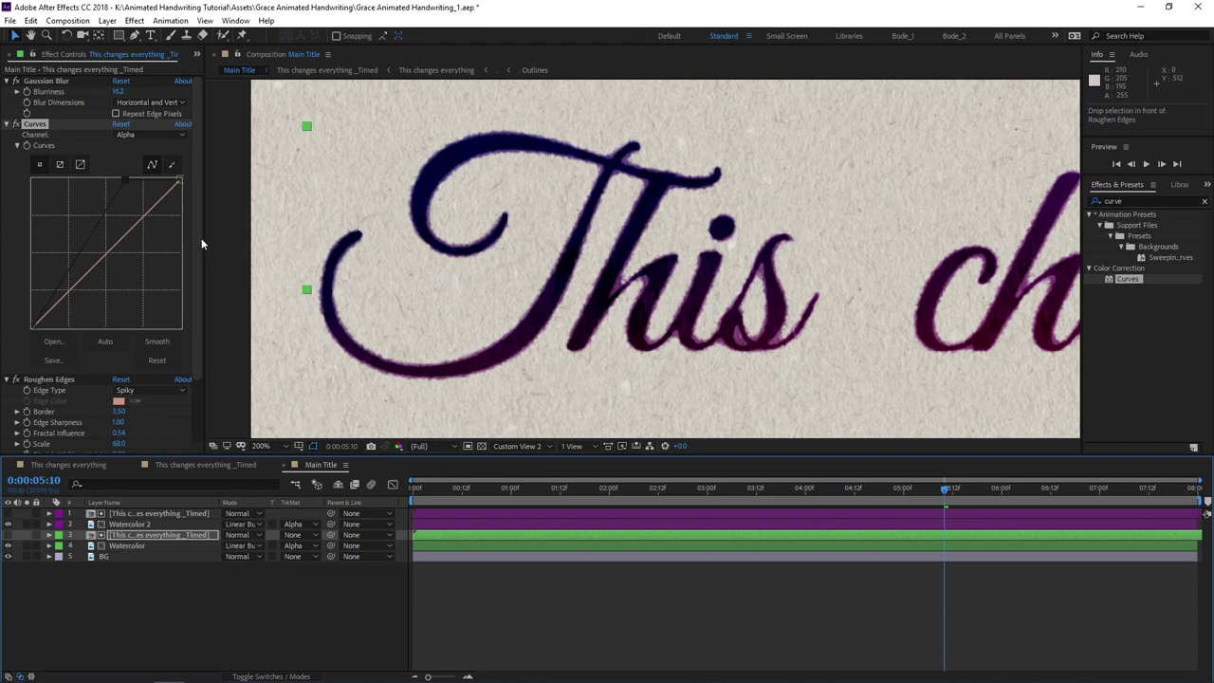
left_click_drag(124, 182, 107, 180)
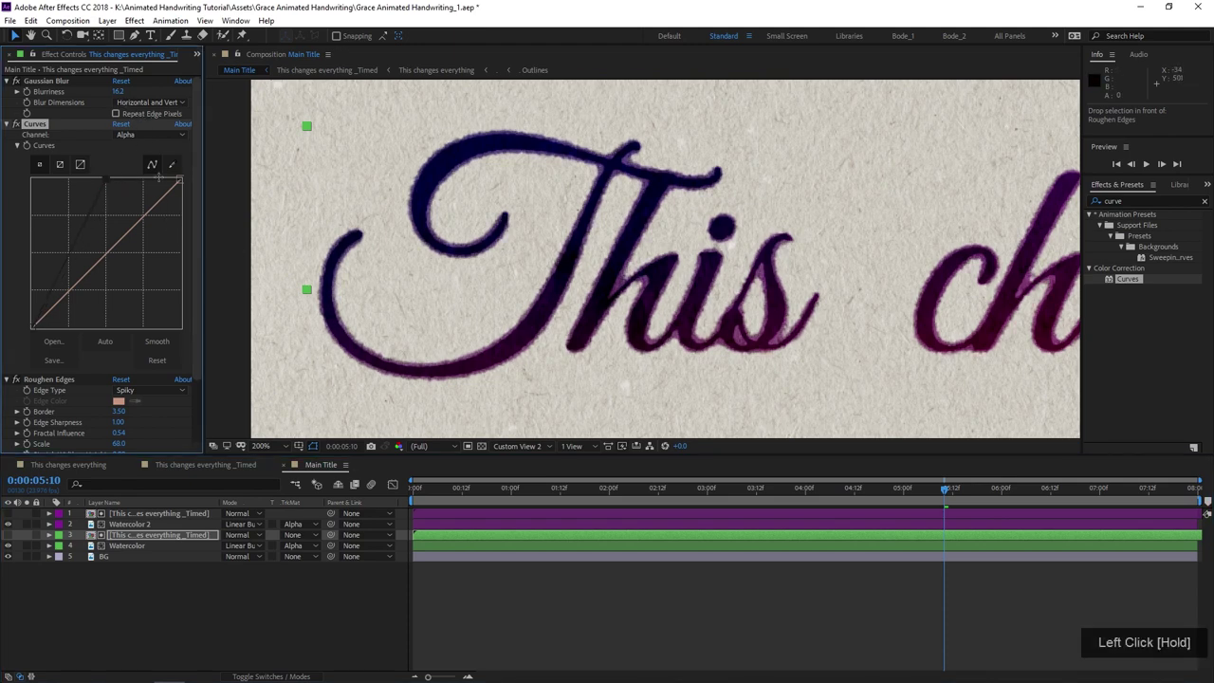
- Duplicate the Roughen Edges effect on the green text layer
scroll(45, 384, "down", 1)
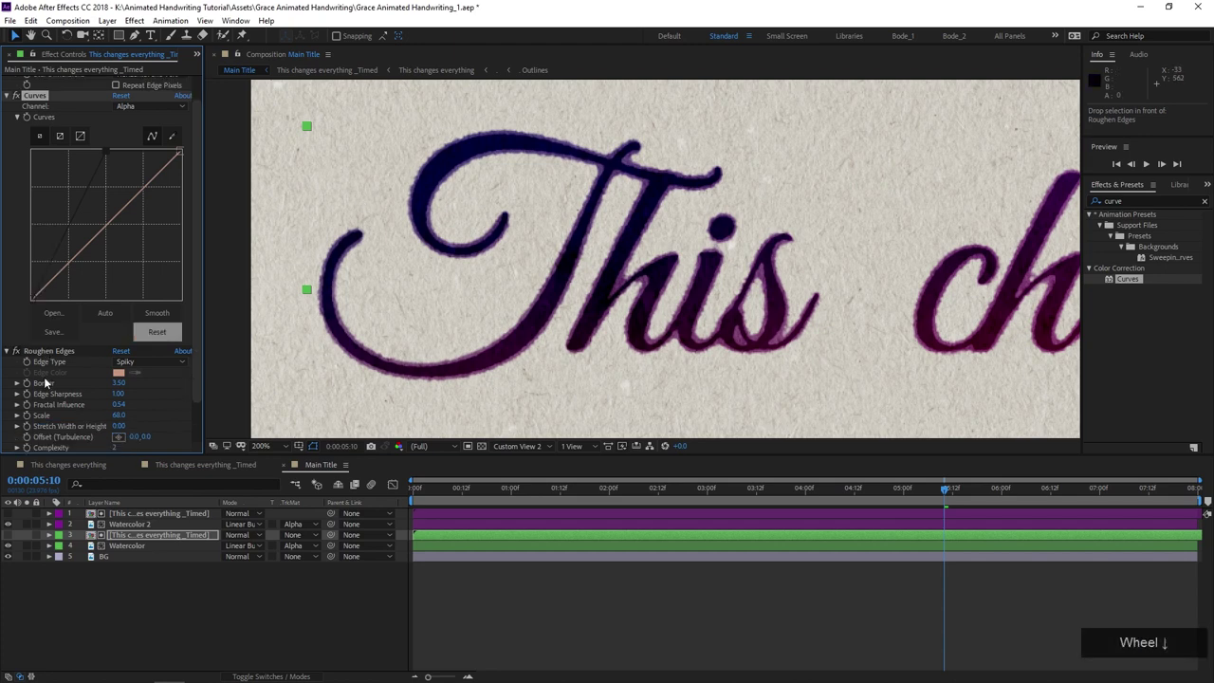
scroll(45, 382, "down", 1)
left_click(52, 324)
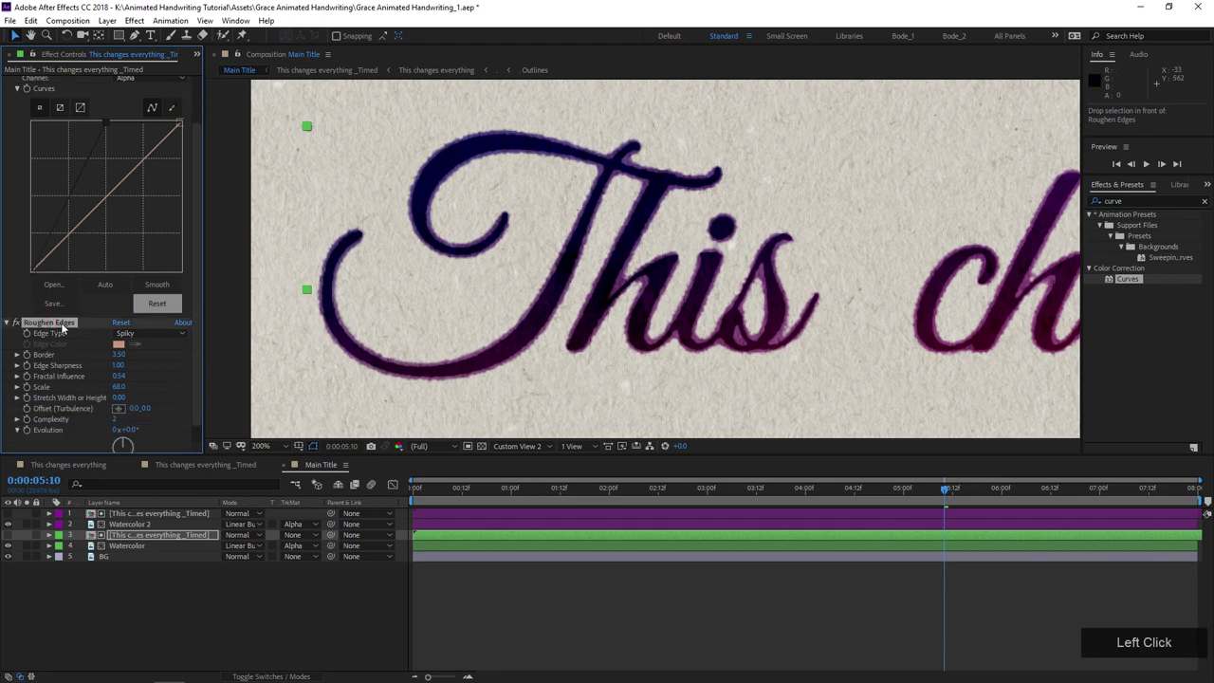
key("ctrl+d")
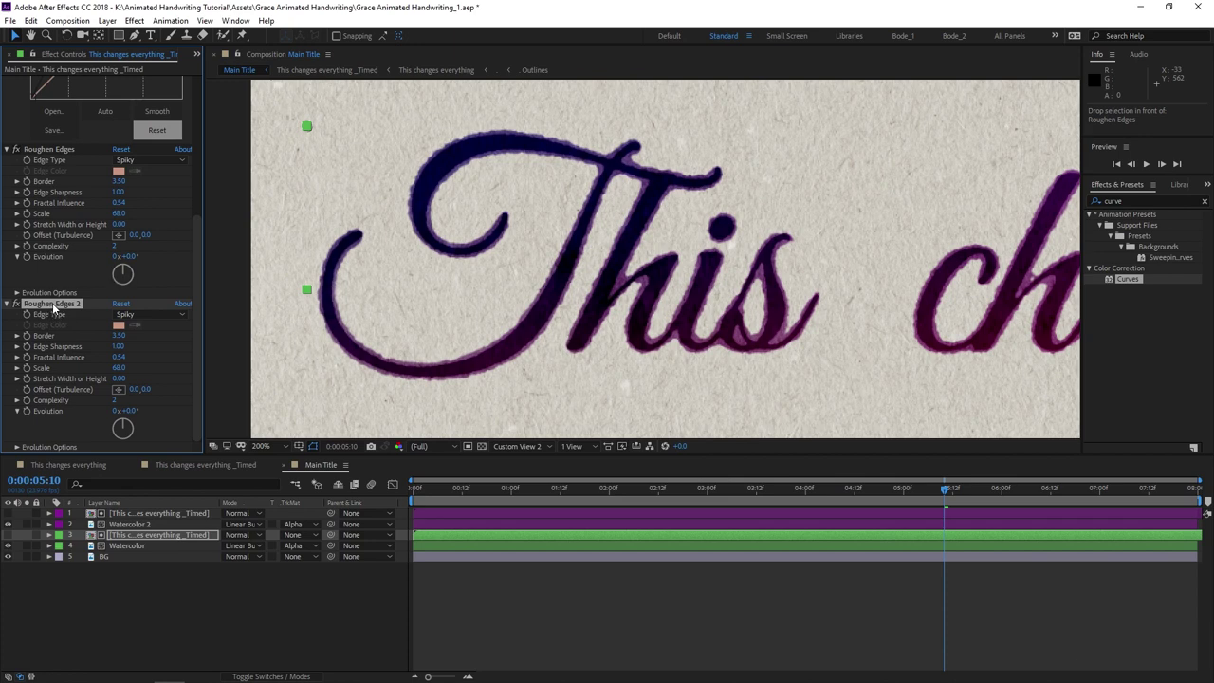
left_click_drag(30, 23, 45, 434)
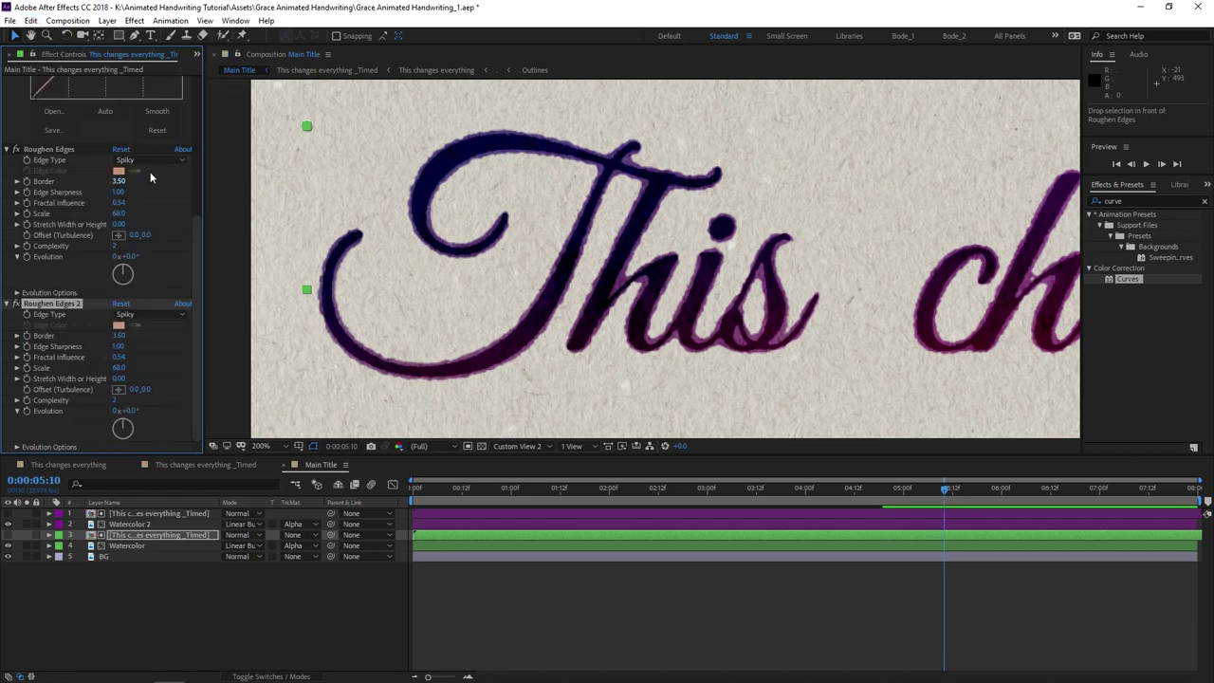
- Set the first Roughen Edges effect's Fractal Influence to 1.00, Scale to 455 and Border to 15.80
left_click(61, 151)
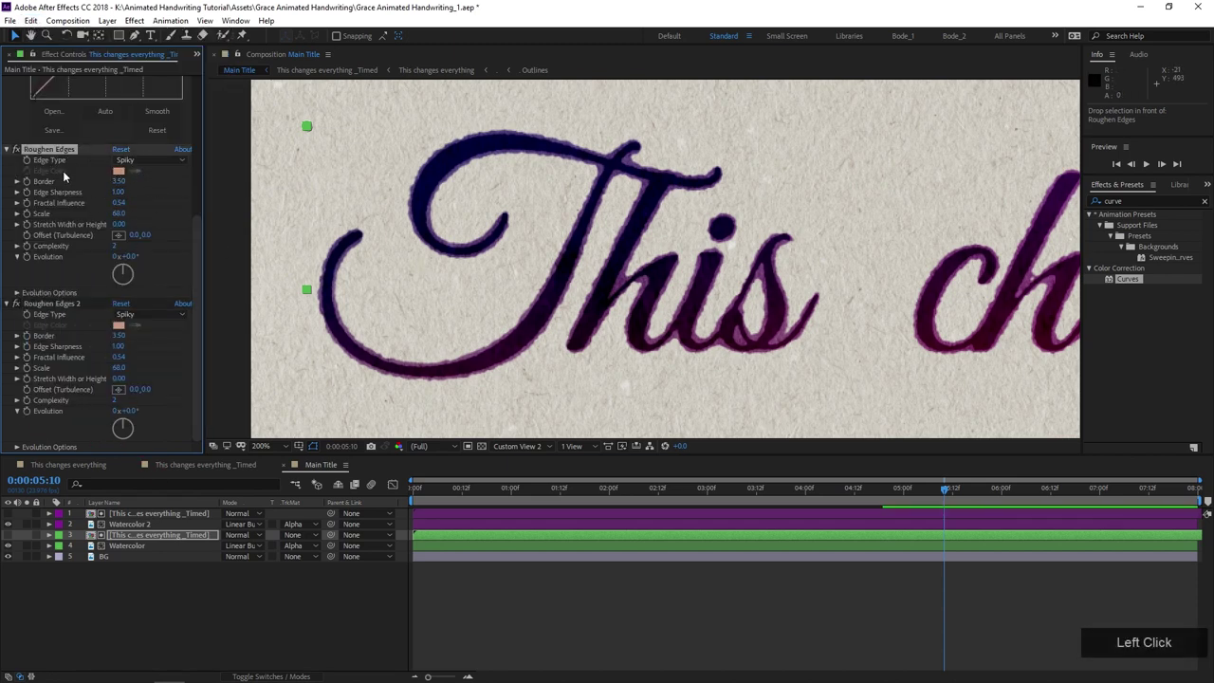
left_click_drag(117, 214, 208, 219)
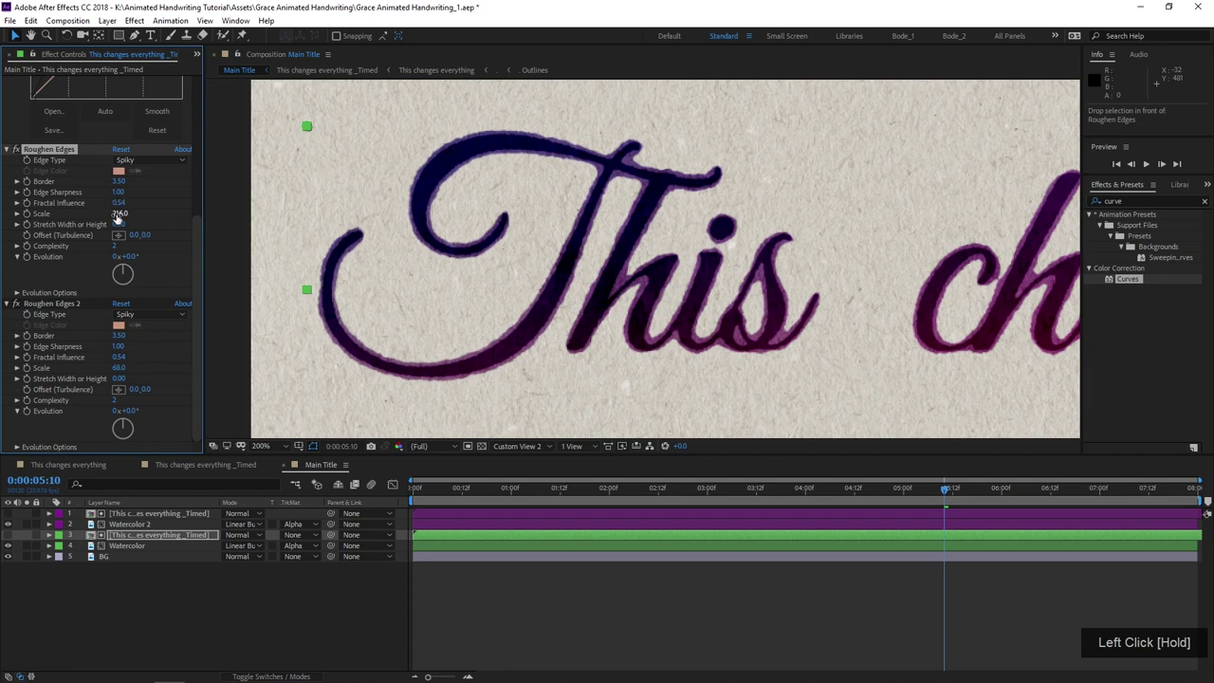
left_click_drag(119, 204, 336, 214)
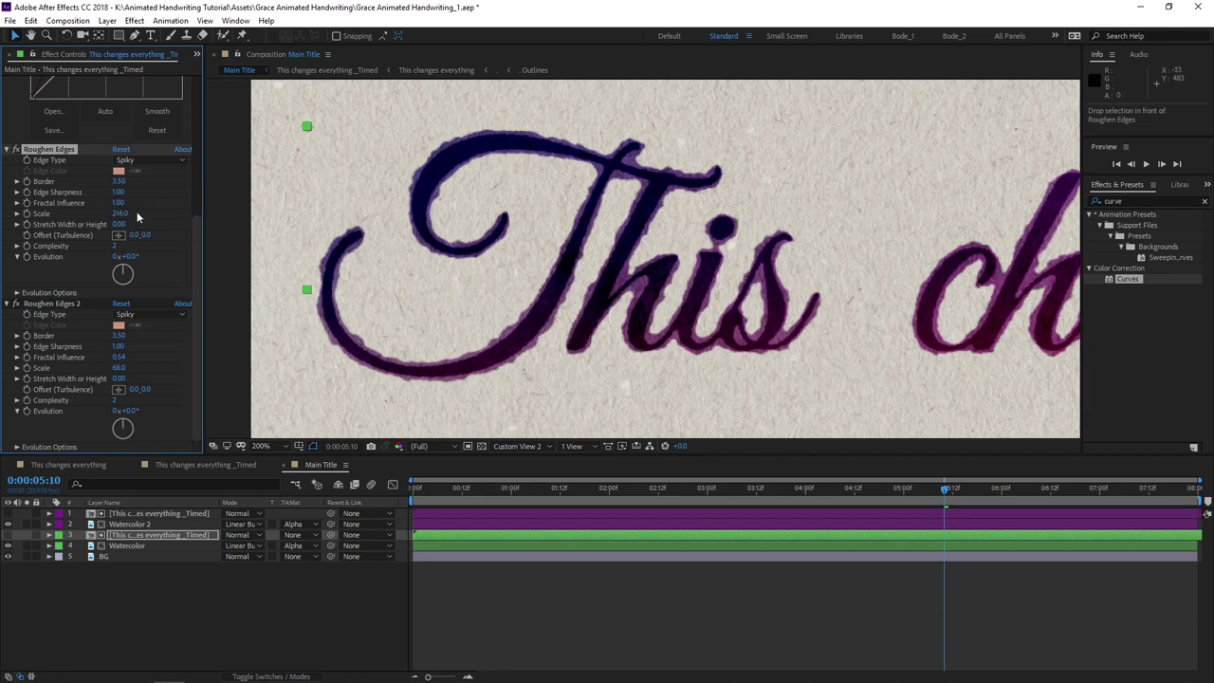
left_click_drag(115, 180, 176, 180)
scroll(452, 254, "down", 2)
scroll(529, 266, "up", 2)
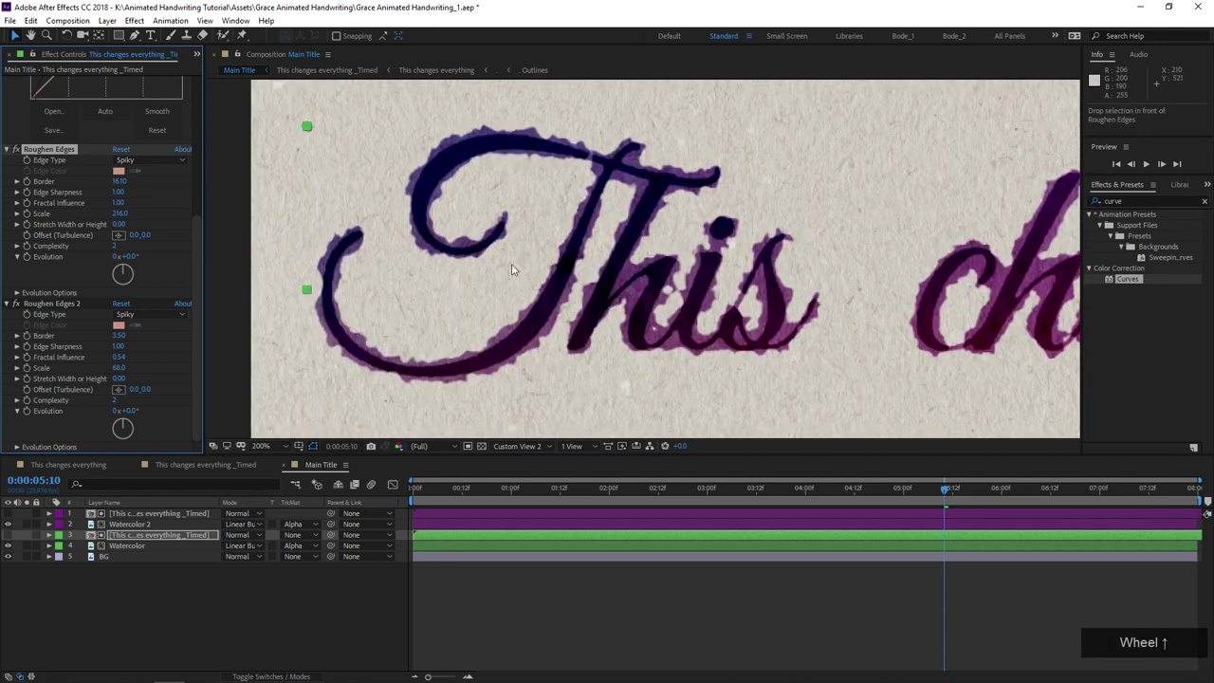
left_click_drag(117, 181, 228, 203)
left_click_drag(145, 221, 263, 206)
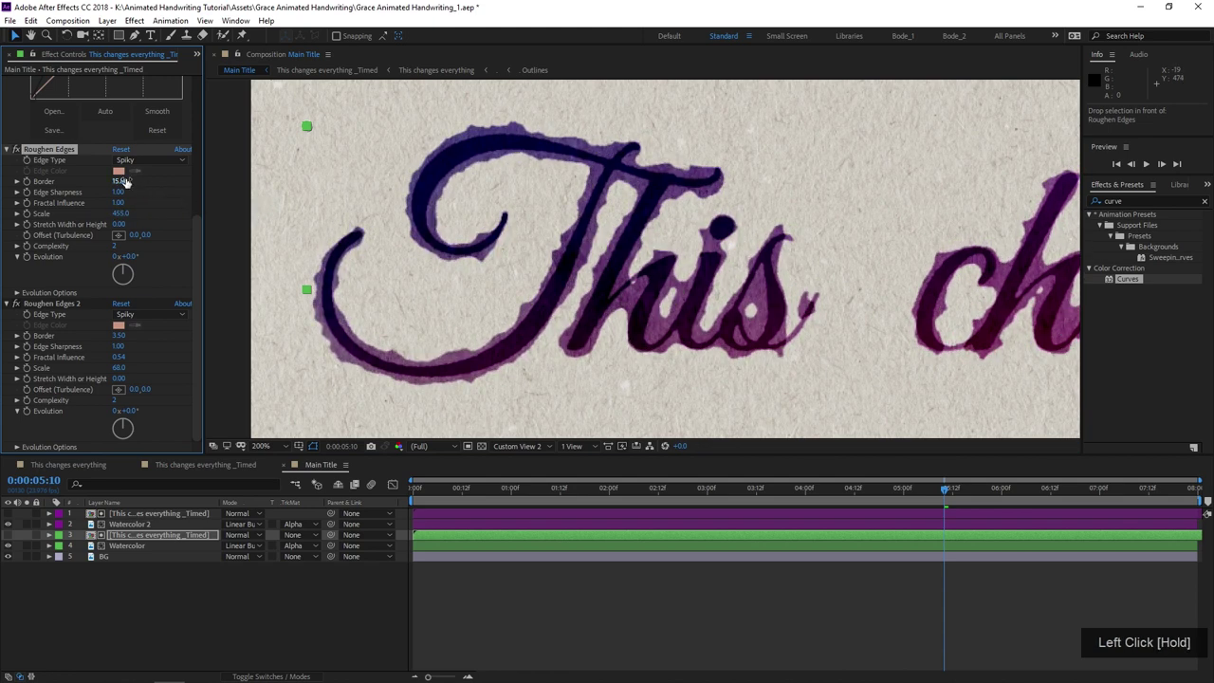
left_click_drag(124, 183, 121, 165)
- Make the alpha curve slightly less steep and set the Gaussian Blur's Blurriness to 18.5
scroll(118, 189, "up", 5)
left_click(105, 180)
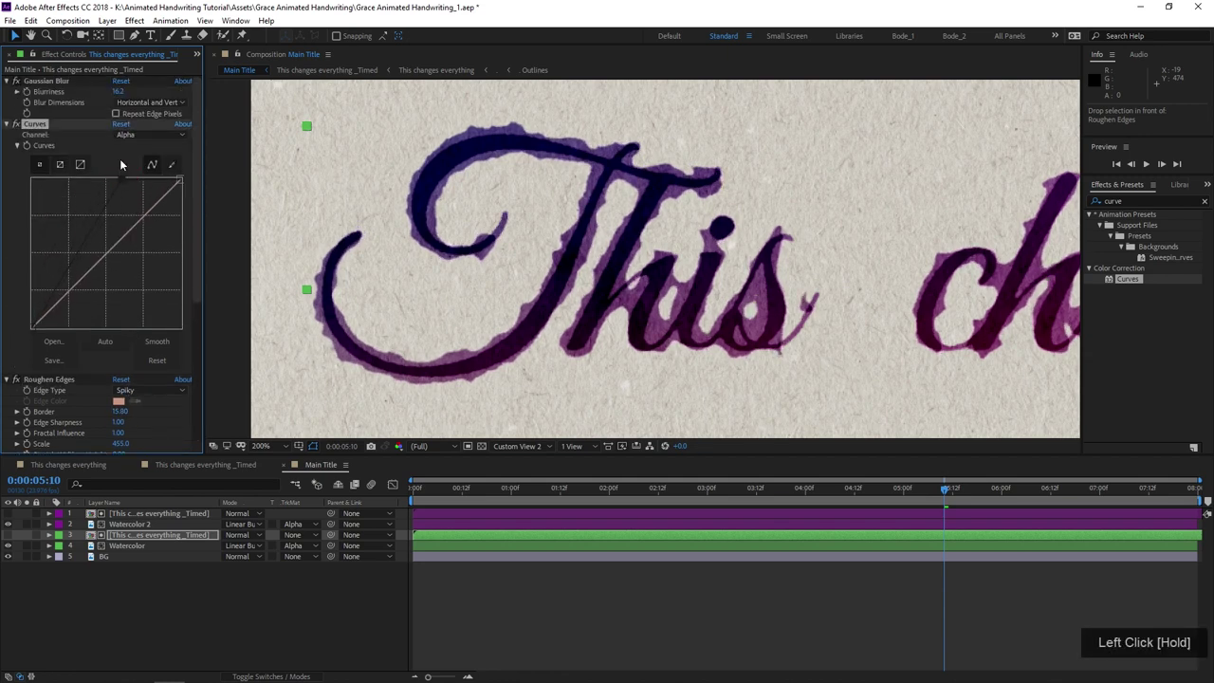
left_click_drag(119, 92, 127, 92)
left_click_drag(131, 92, 135, 92)
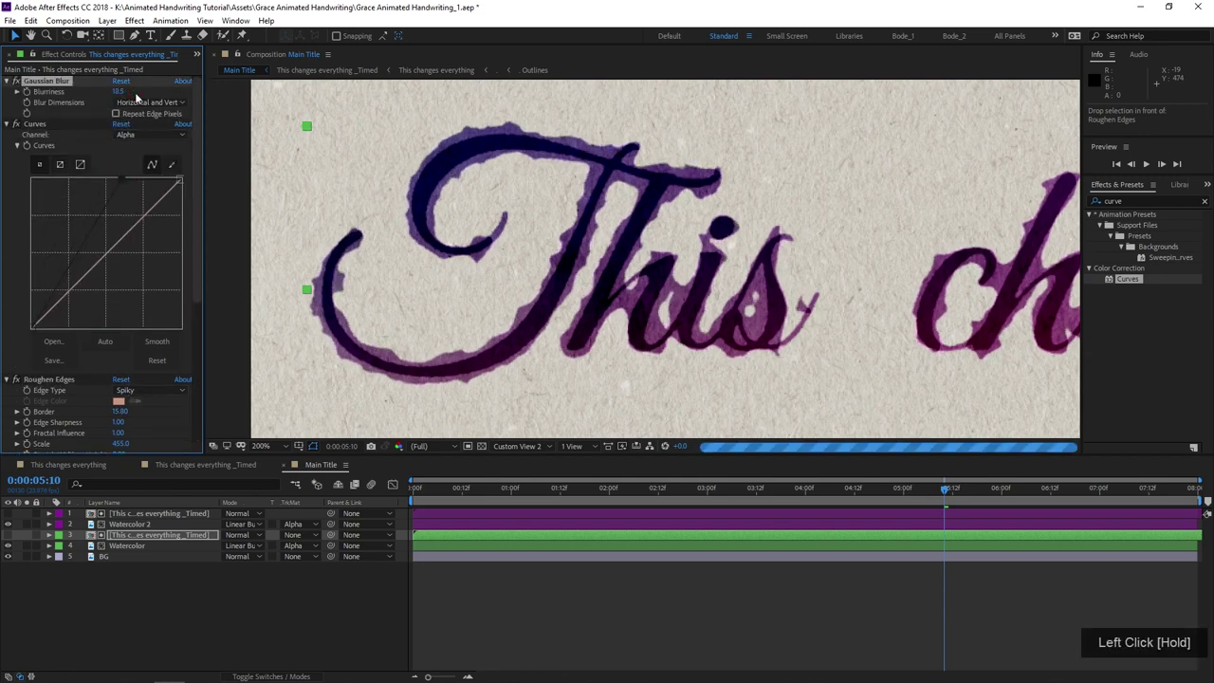
- Raise the Border of Roughen Edges 2 to about 12.90
scroll(132, 331, "down", 5)
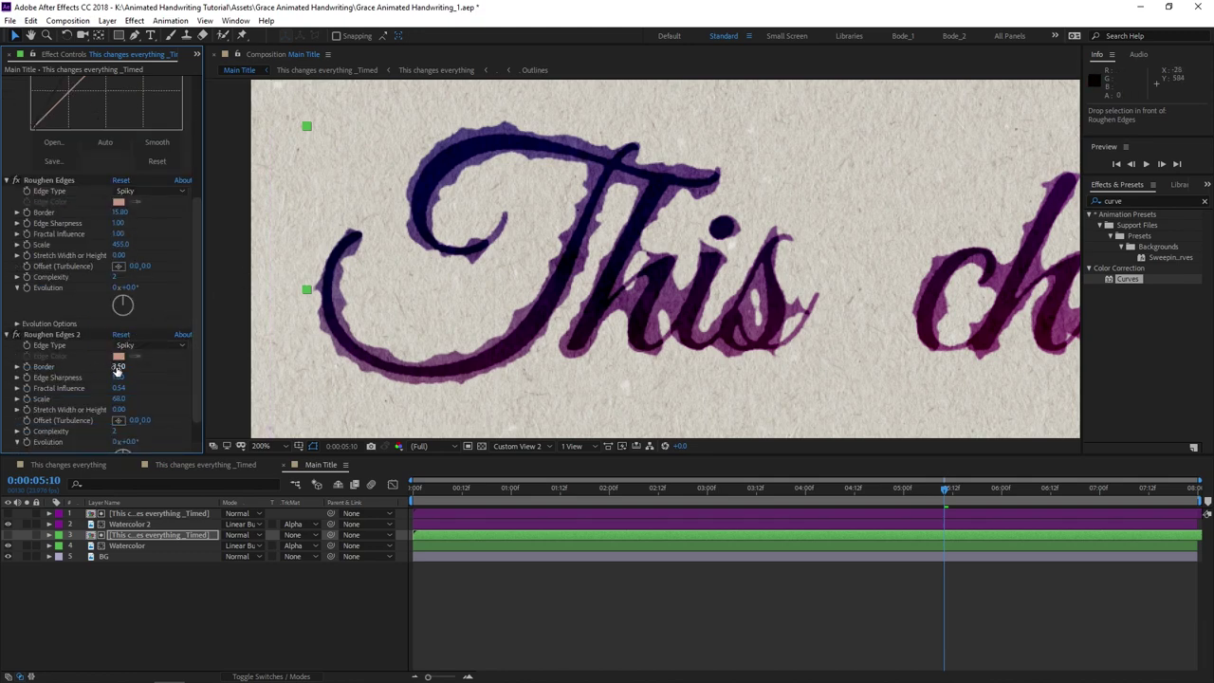
left_click_drag(118, 372, 151, 359)
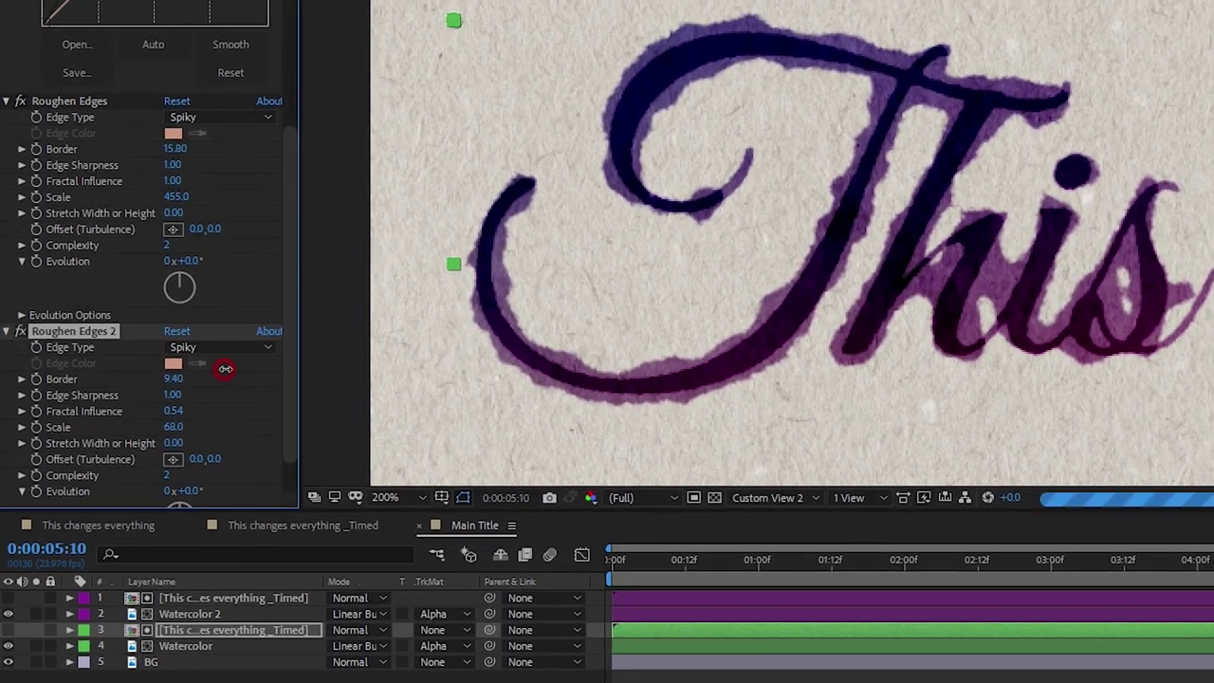
left_click_drag(224, 368, 244, 363)
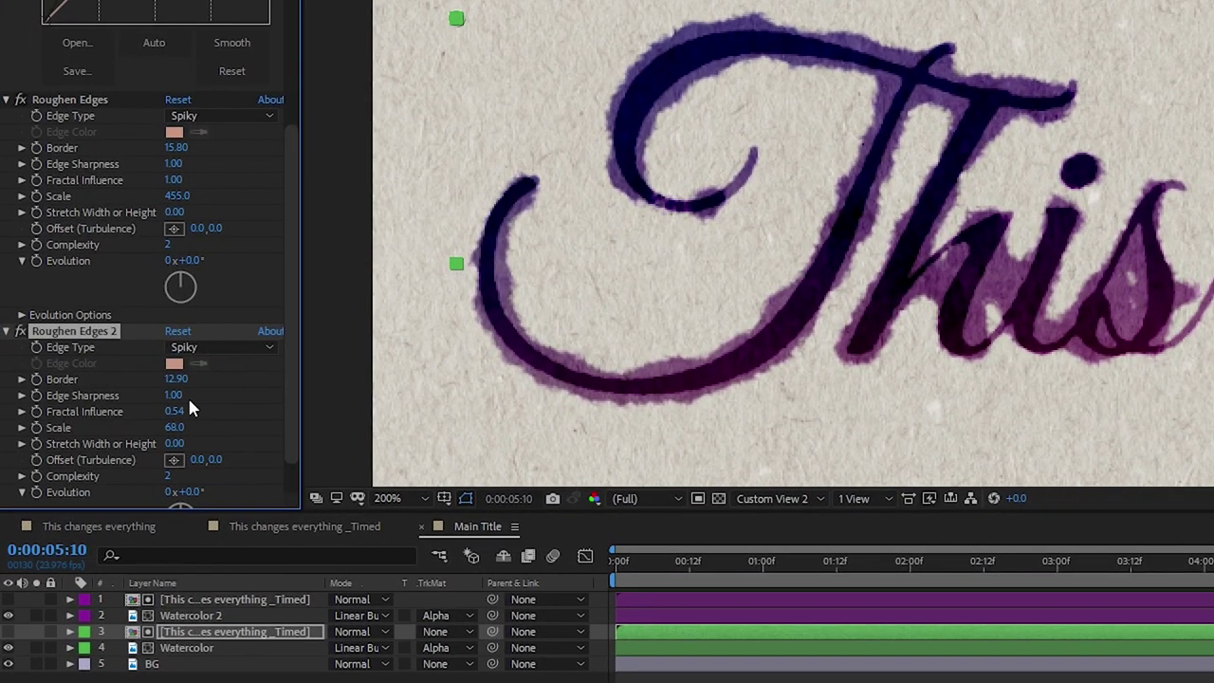
scroll(105, 383, "up", 4)
scroll(128, 374, "down", 4)
left_click_drag(192, 375, 189, 376)
- Soften the alpha curve further by moving its white point outward to about three quarters of the graph's width
scroll(170, 86, "up", 4)
left_click_drag(181, 16, 206, 19)
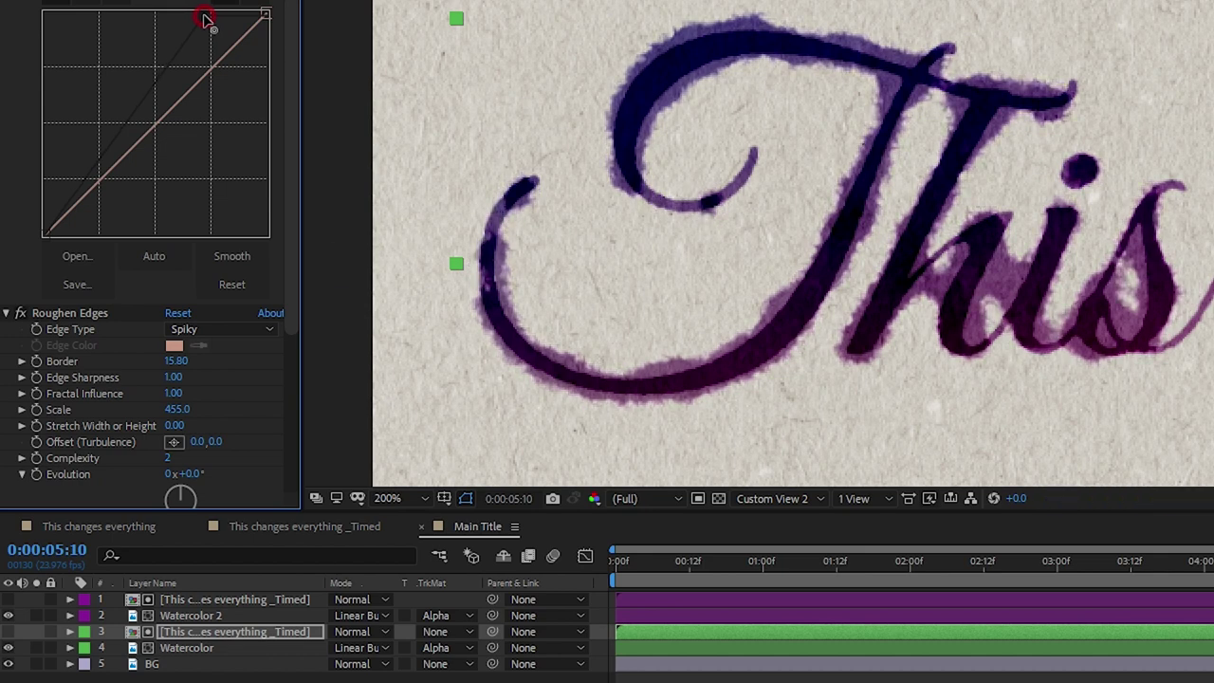
left_click(227, 284)
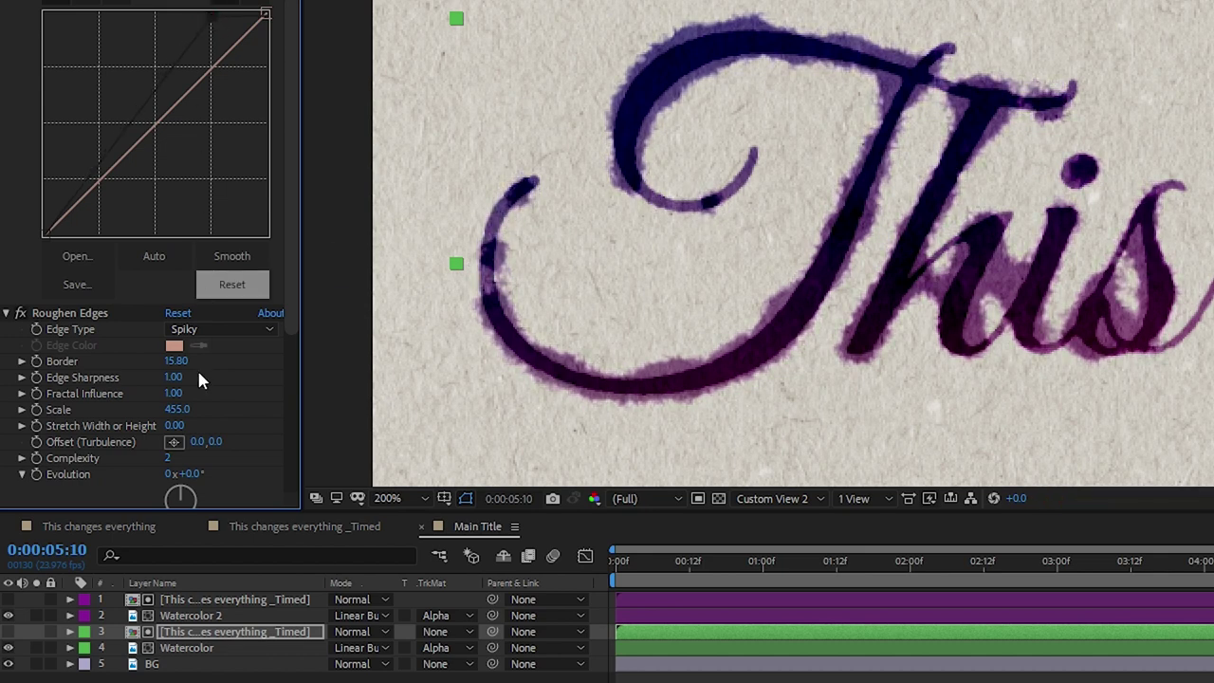
- Try the Cut and Roughen edge types on the first Roughen Edges effect, and return it to Spiky
left_click(201, 332)
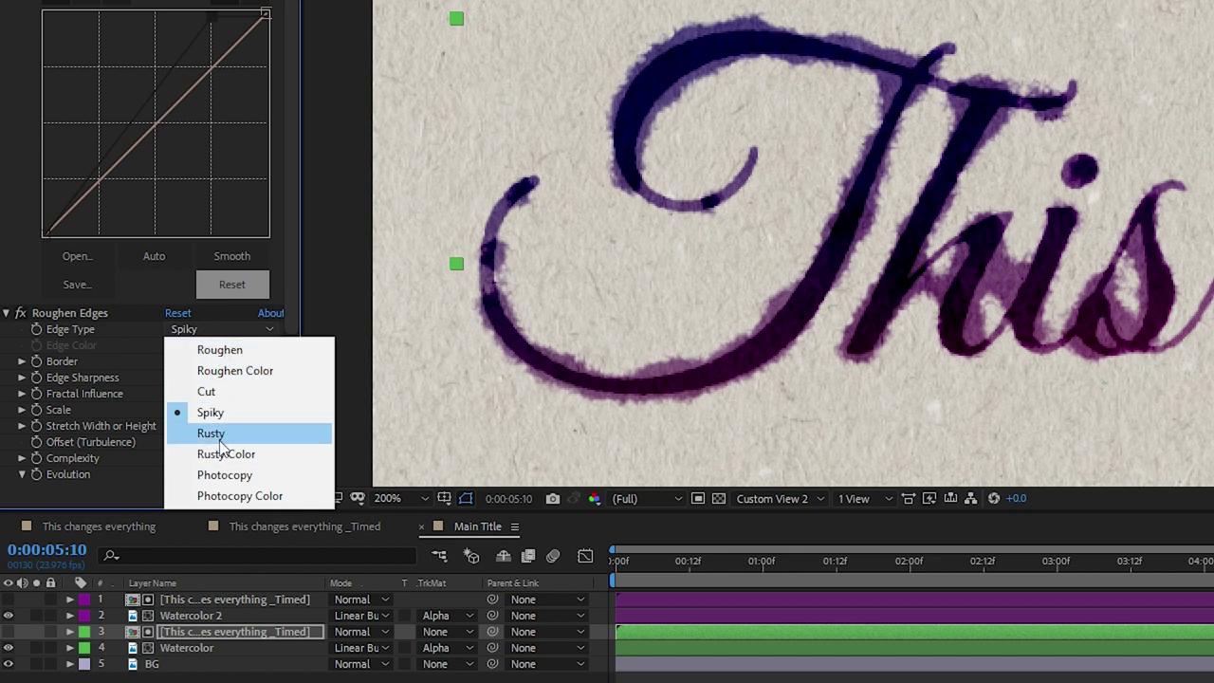
left_click(240, 392)
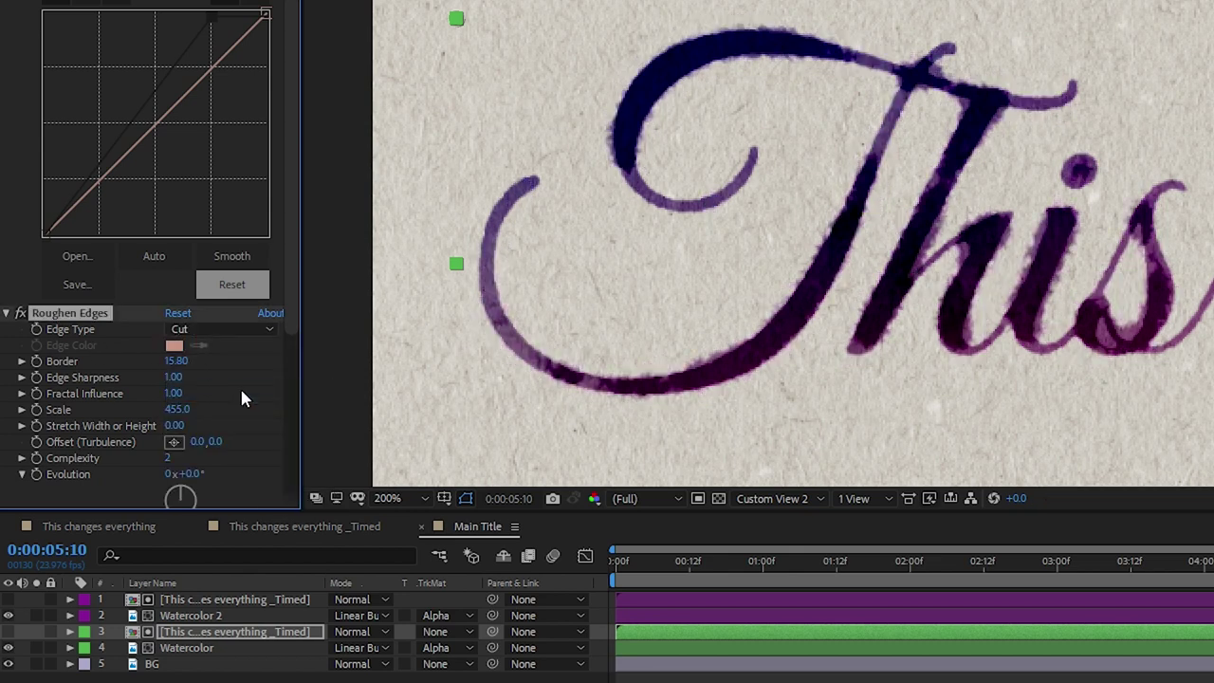
left_click(256, 332)
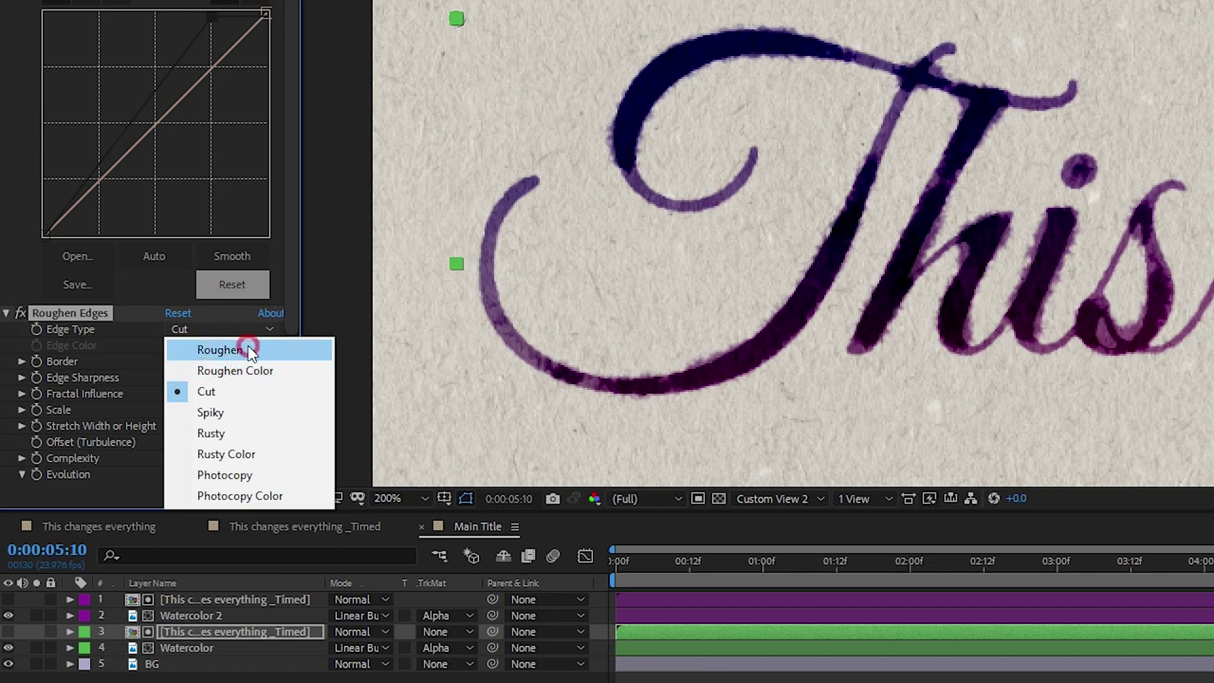
left_click(245, 348)
left_click(245, 332)
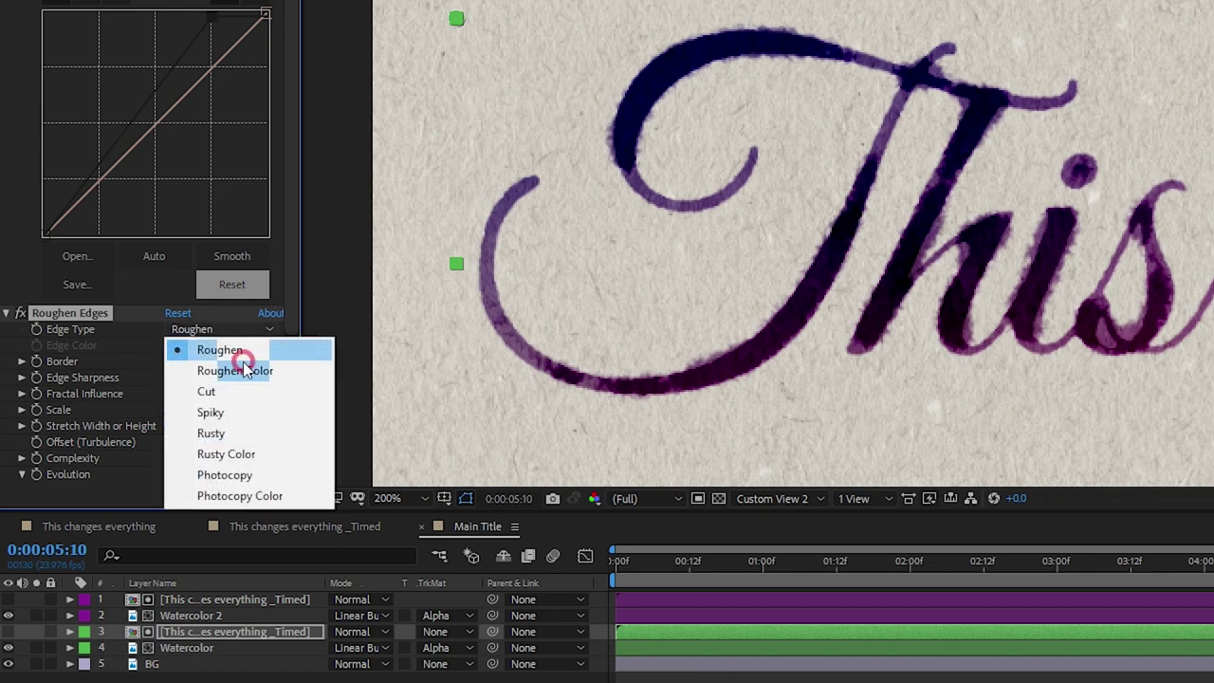
left_click(243, 412)
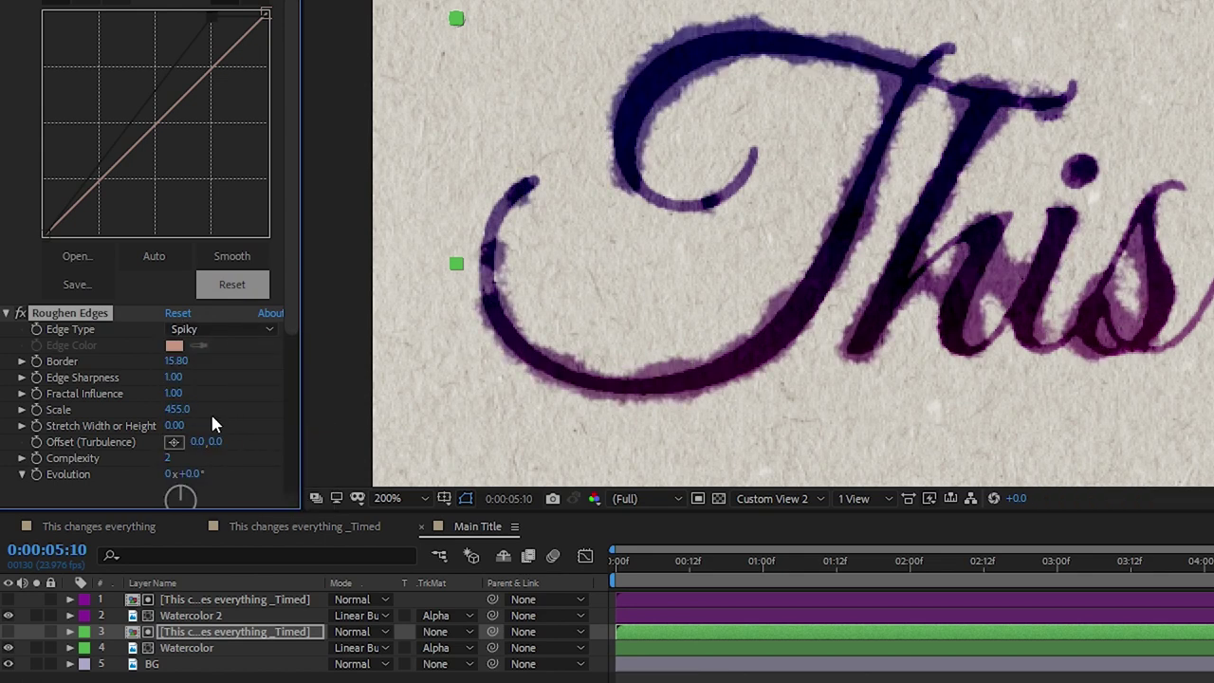
- Set the Scale of the first Roughen Edges effect to 397
left_click_drag(177, 409, 219, 412)
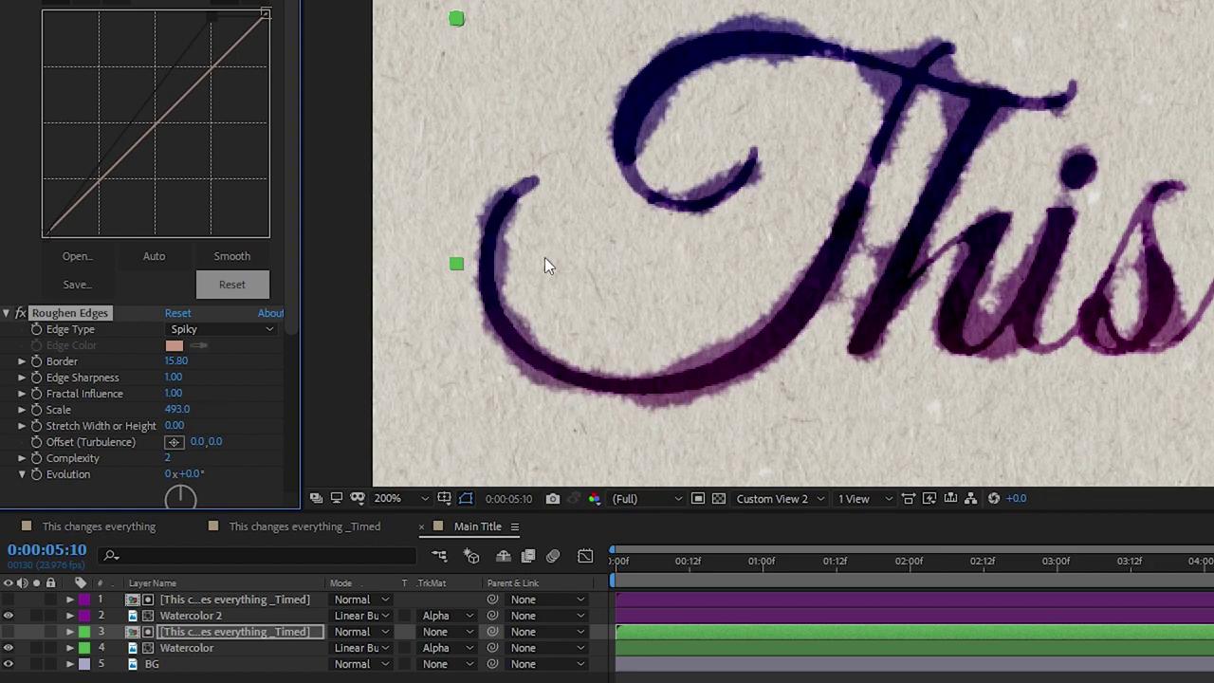
scroll(544, 263, "down", 2)
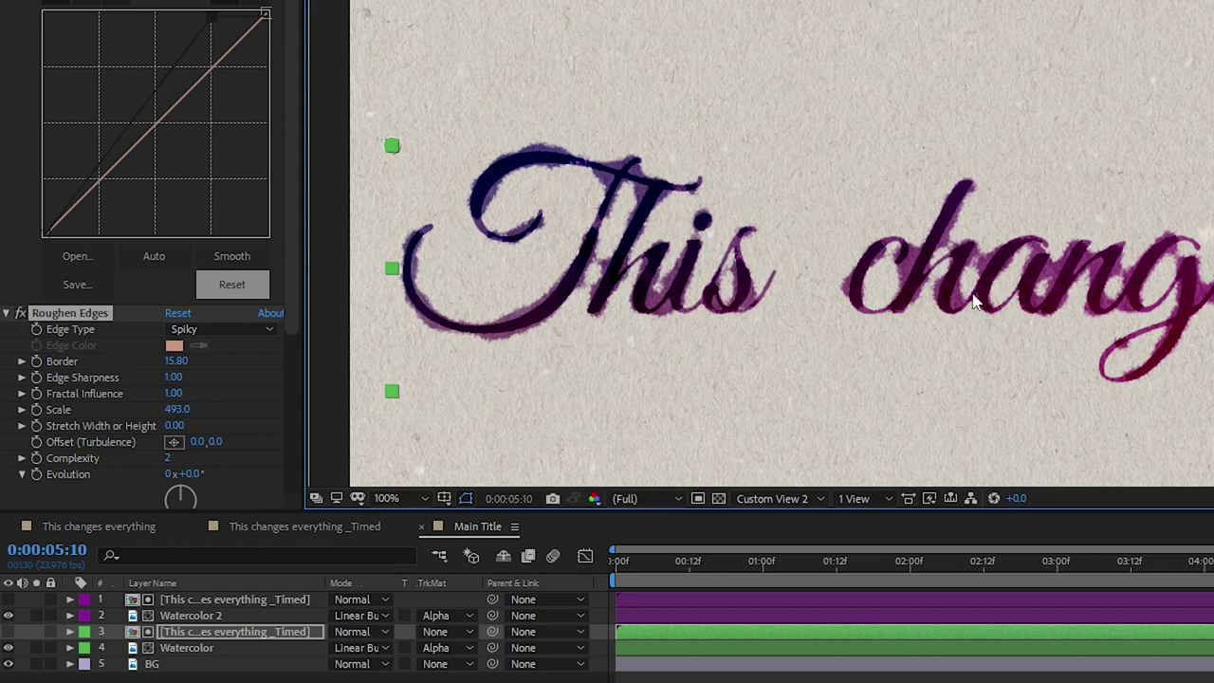
scroll(660, 293, "up", 2)
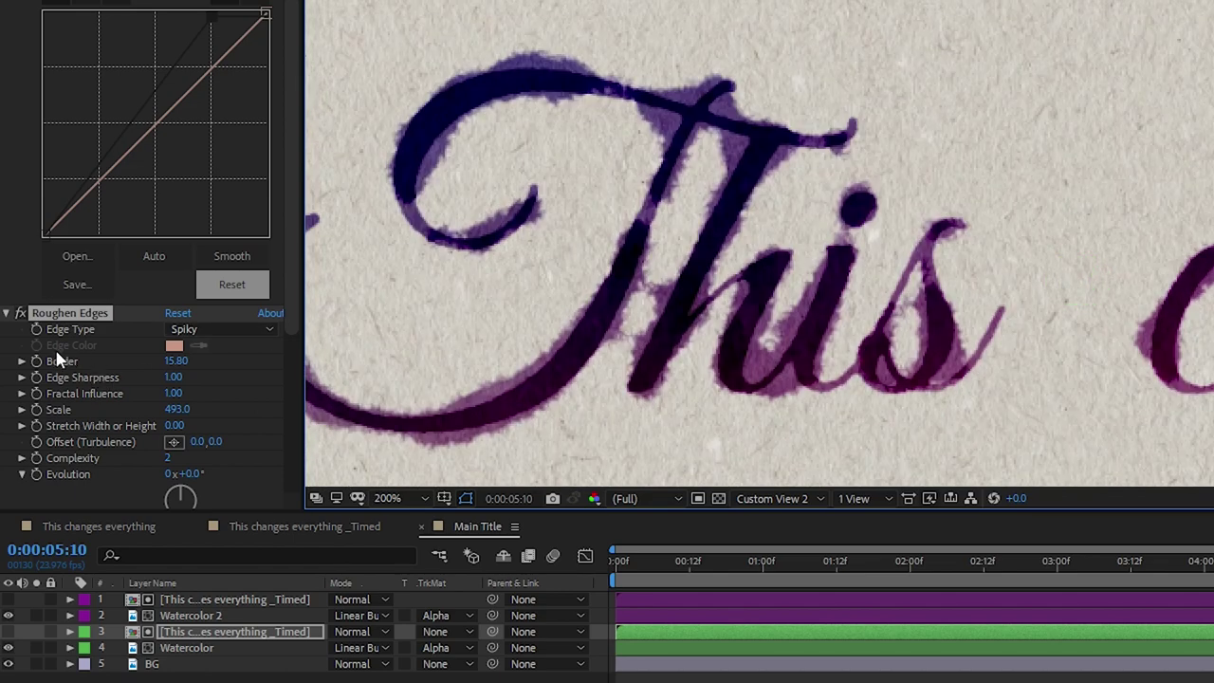
left_click_drag(180, 416, 173, 415)
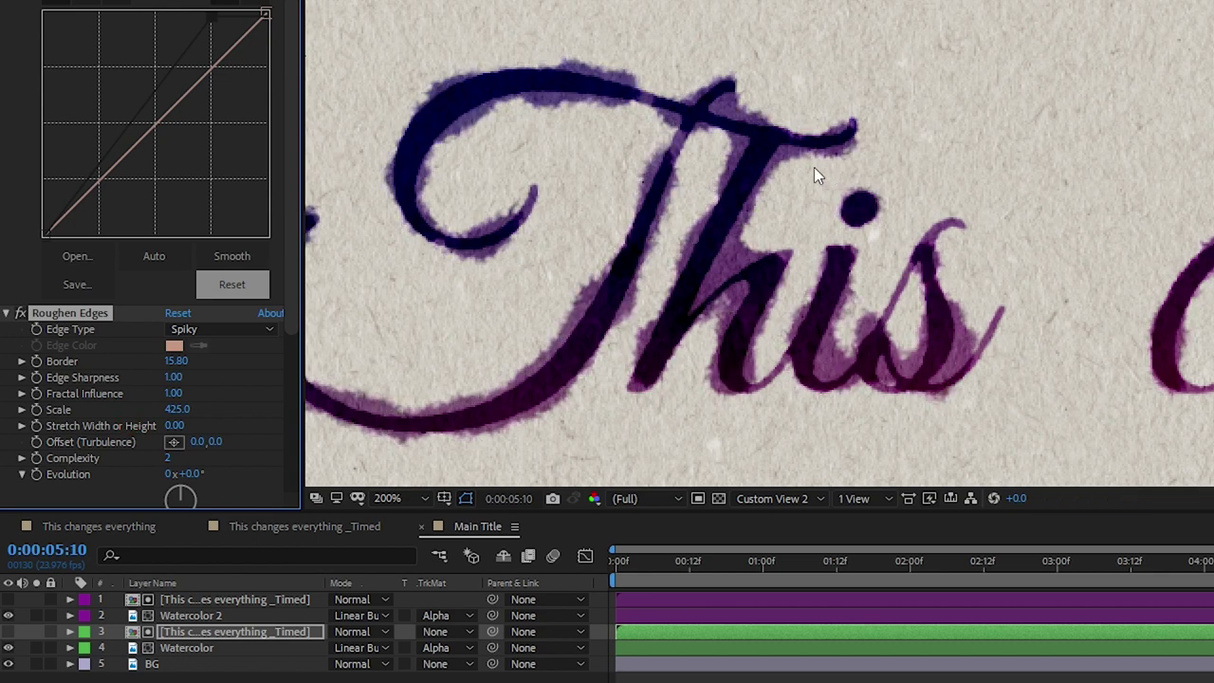
left_click_drag(178, 420, 167, 420)
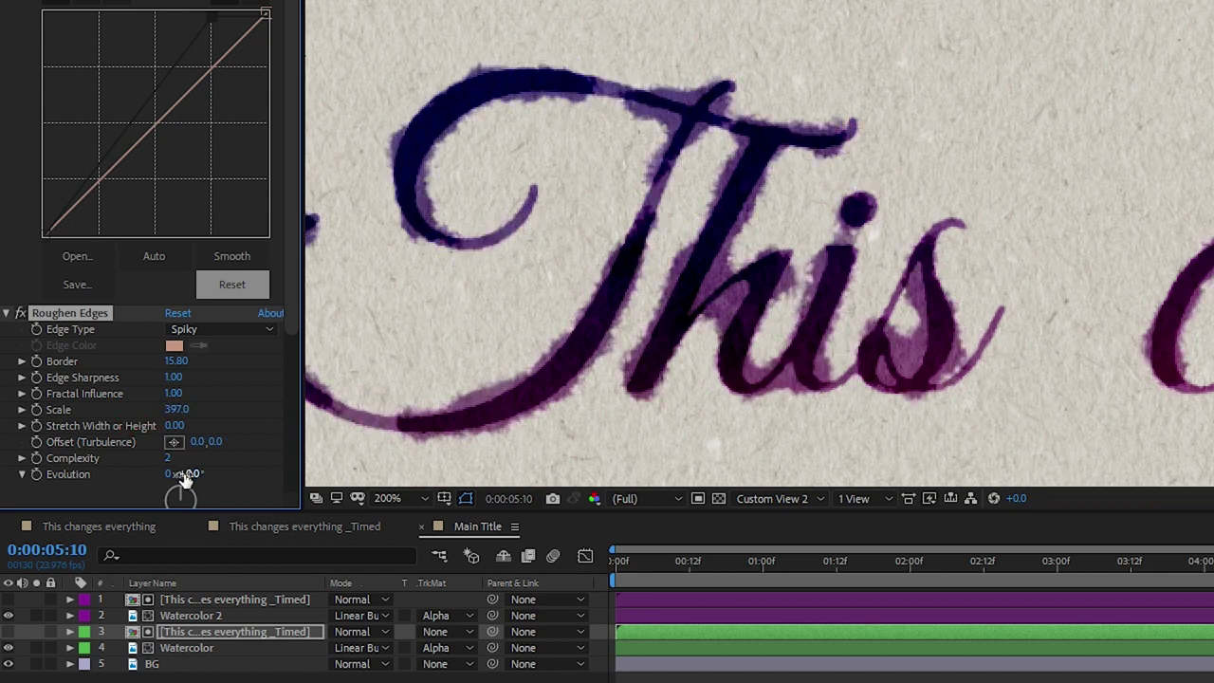
- Set the first Roughen Edges effect's Evolution to 324° and its Scale to 380
scroll(82, 468, "down", 1)
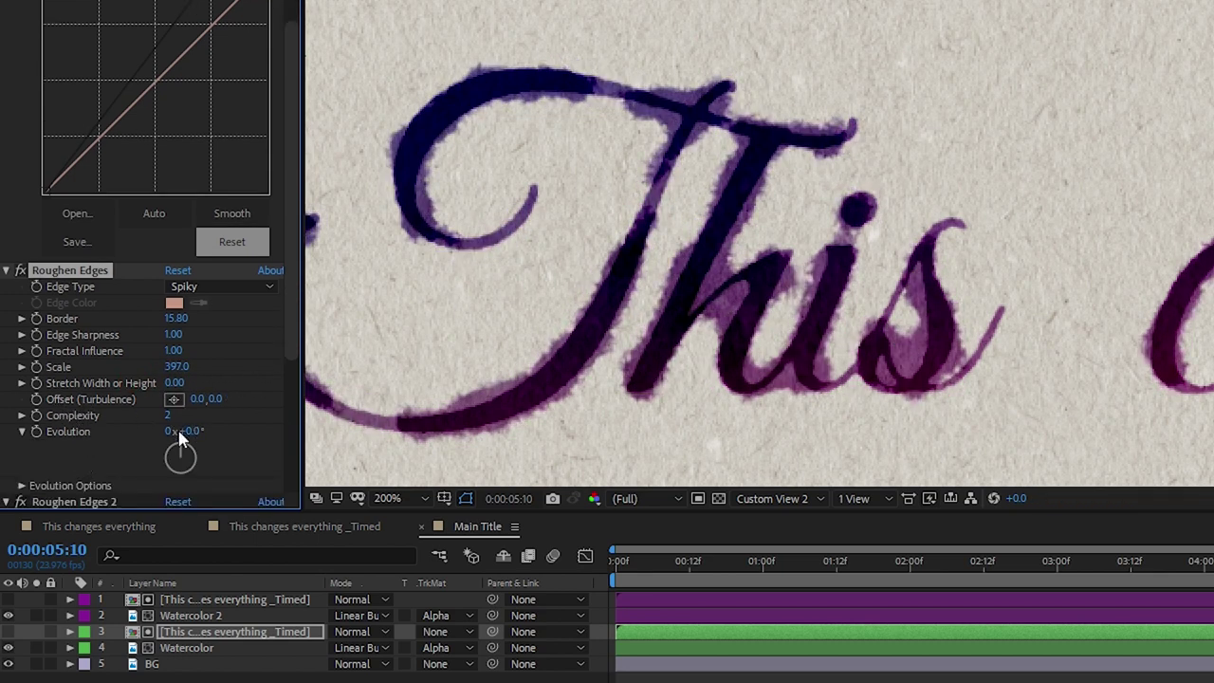
left_click_drag(204, 430, 545, 441)
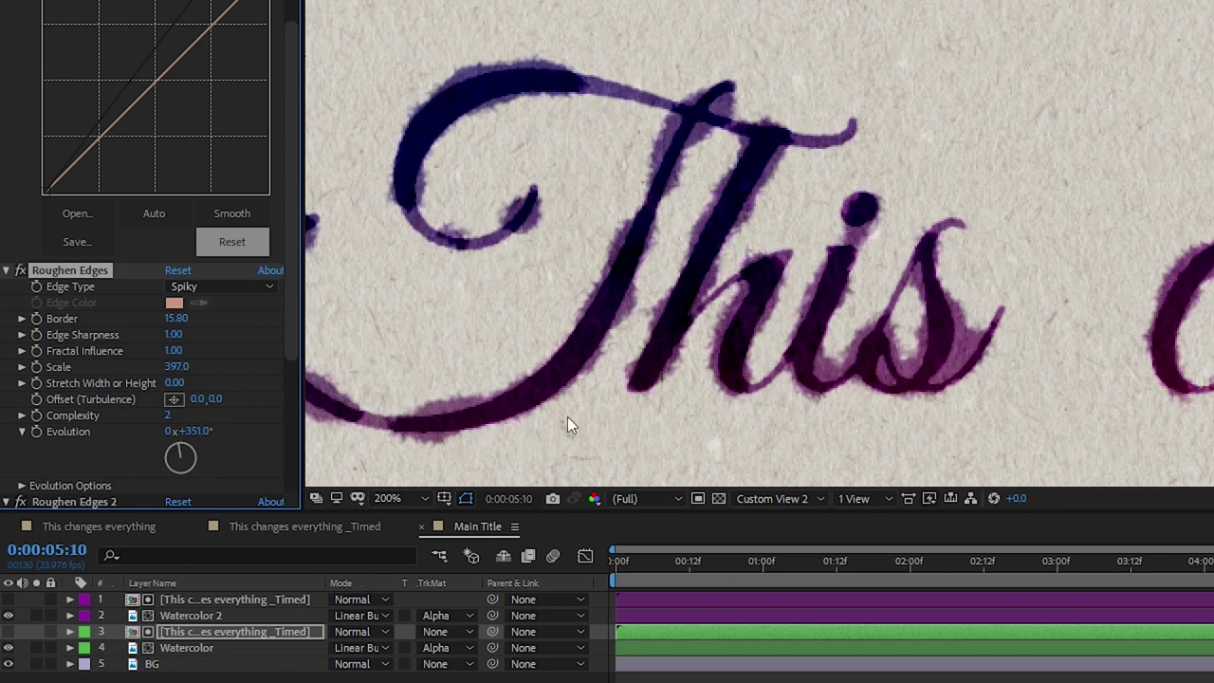
left_click_drag(189, 431, 169, 423)
left_click(162, 371)
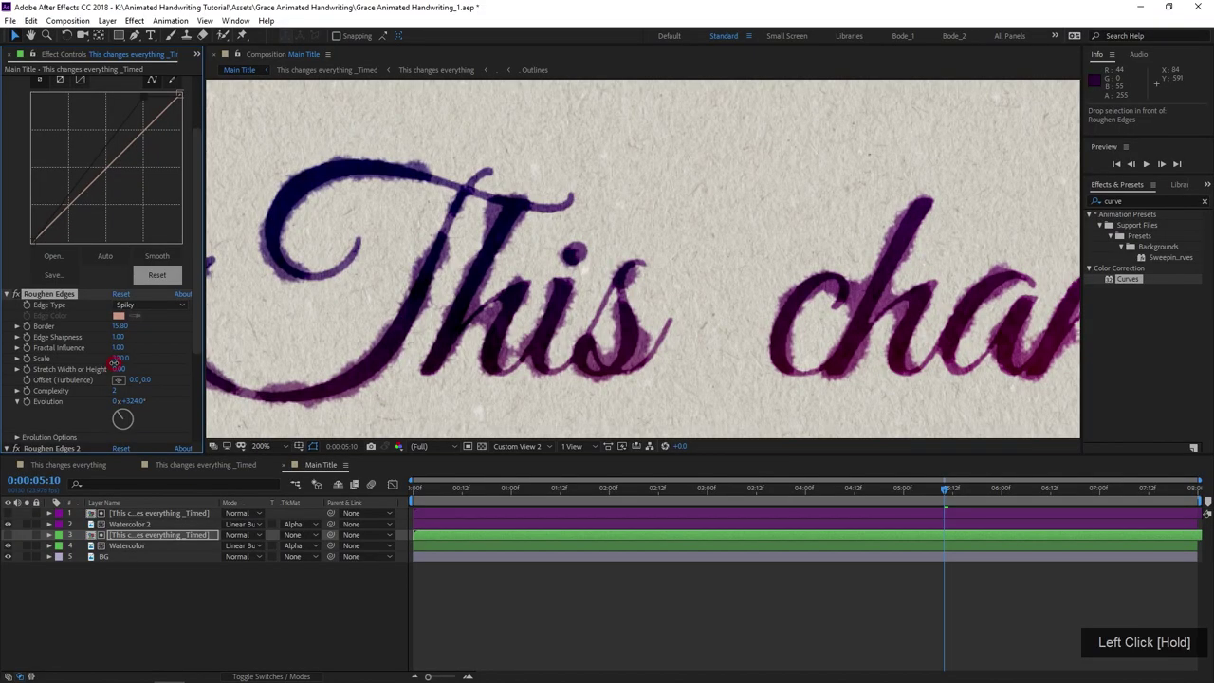
left_click_drag(112, 363, 120, 364)
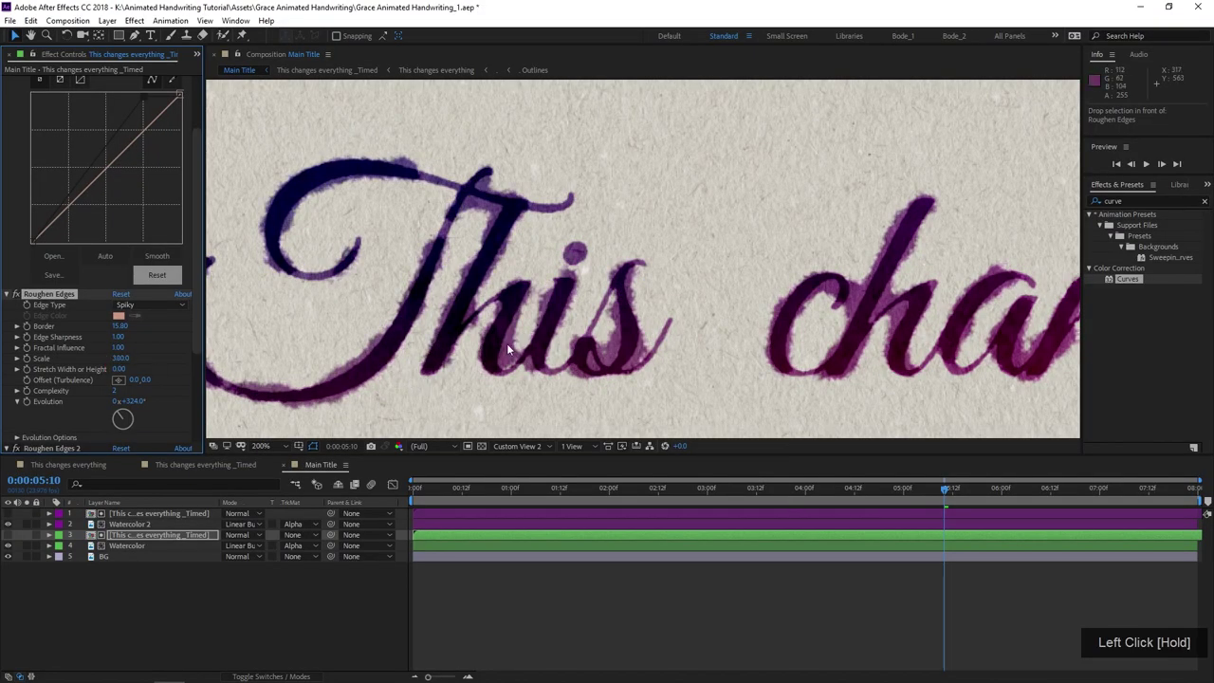
scroll(508, 347, "down", 2)
scroll(507, 347, "up", 2)
- Lower the opacity of the green title matte layer, layer 3, to 86%
left_click(158, 537)
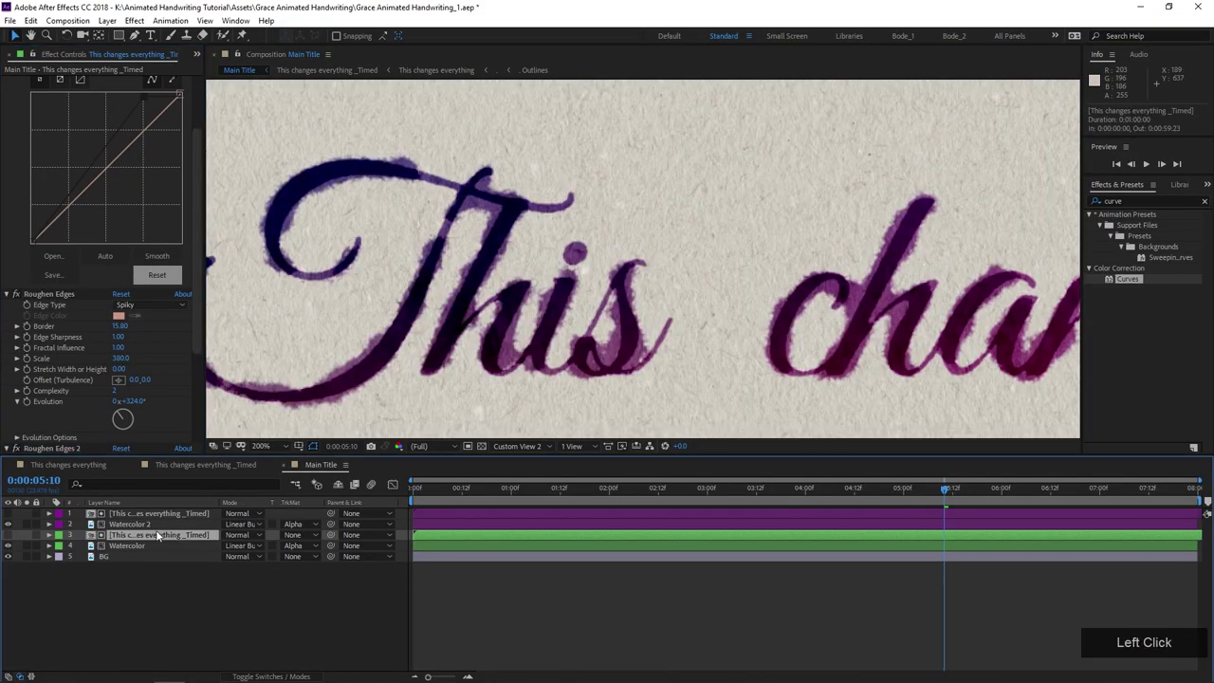
key("t")
mouse_move(229, 547)
left_mouse_down()
mouse_move(202, 550)
mouse_move(240, 548)
left_mouse_up()
- Preview the title's write-on from the first frame and examine the ink edges and how the strokes appear
scroll(521, 383, "down", 3)
left_click(415, 487)
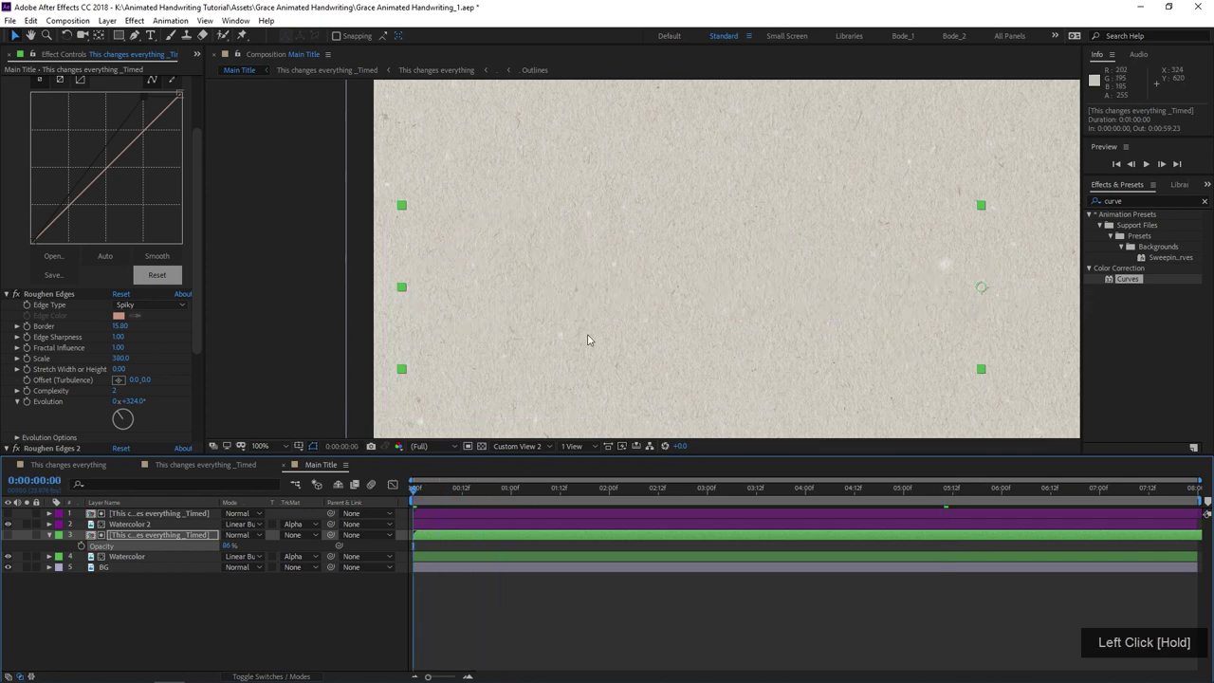
scroll(587, 340, "up", 3)
key("space")
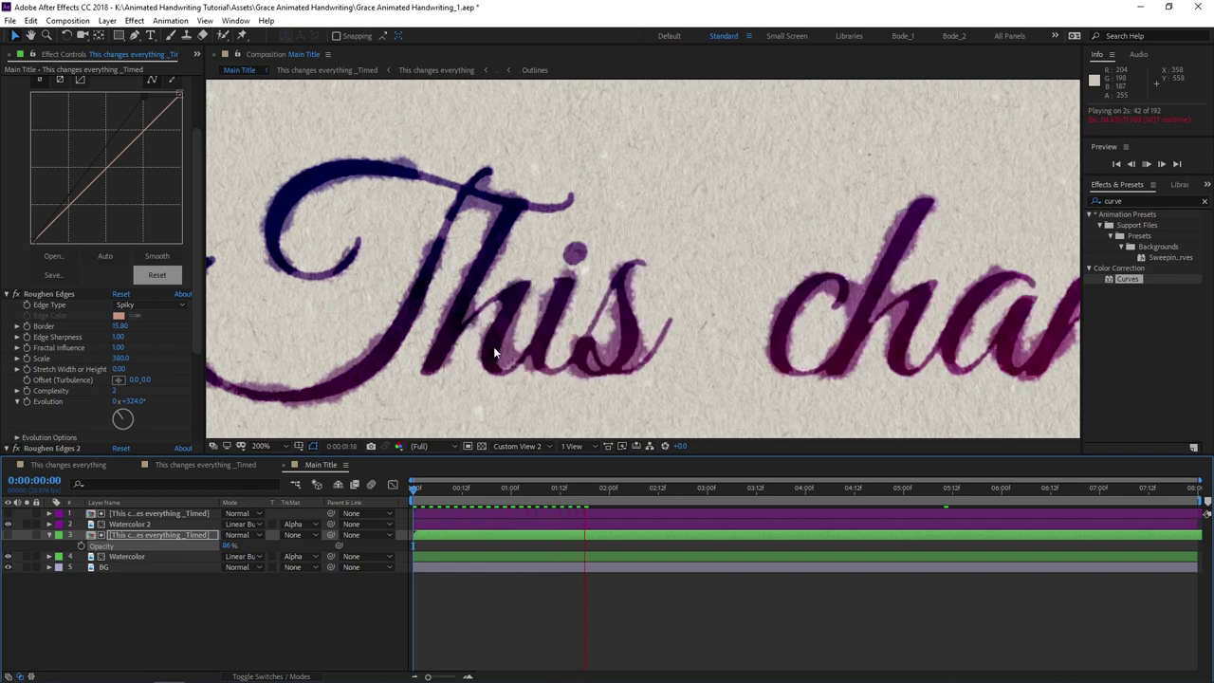
key("space")
left_click_drag(709, 271, 419, 232)
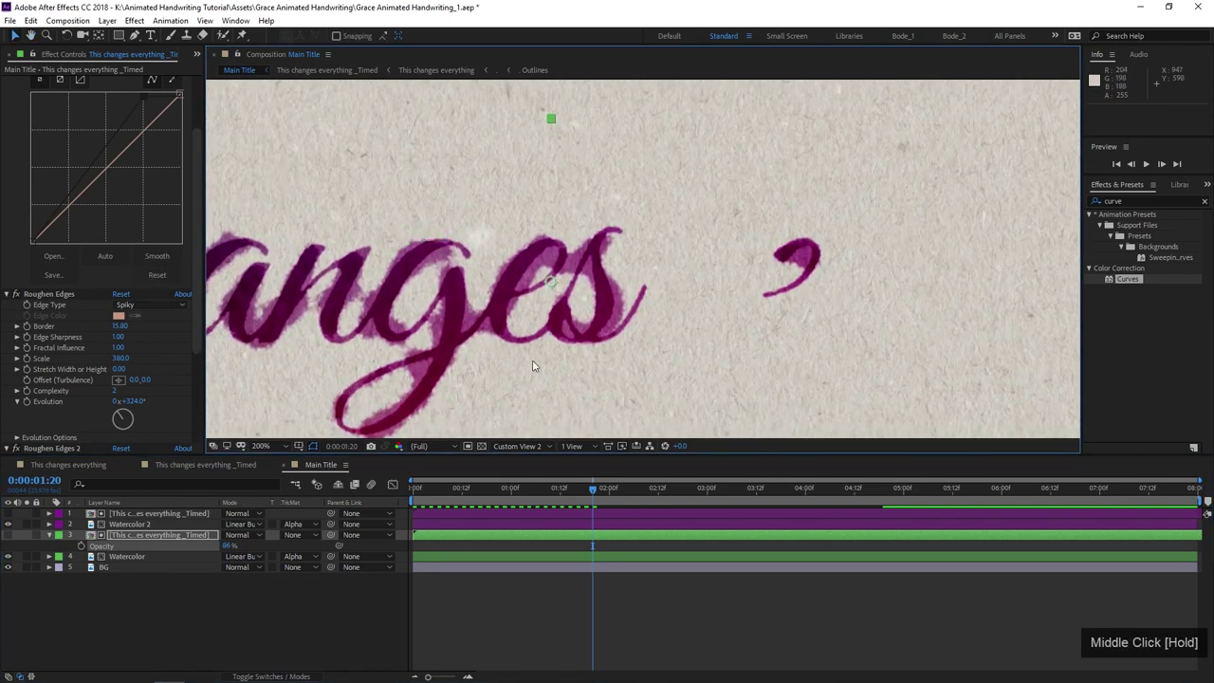
left_click_drag(503, 489, 425, 489)
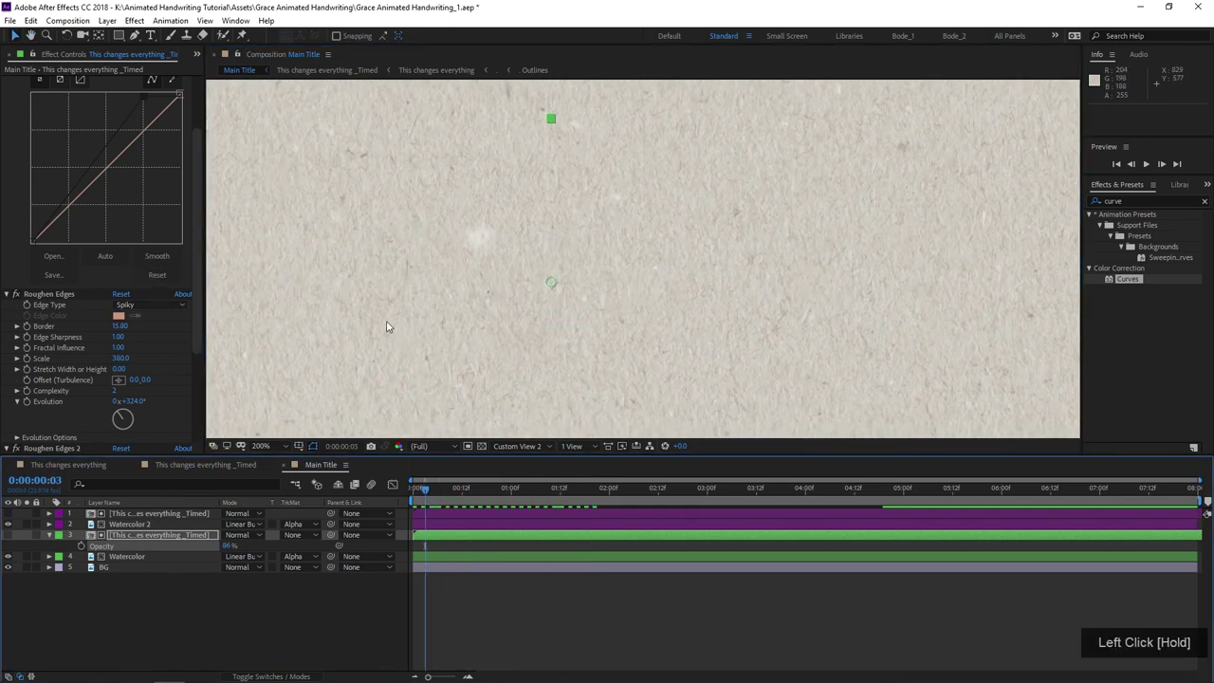
left_click_drag(386, 328, 722, 306)
scroll(518, 327, "down", 4)
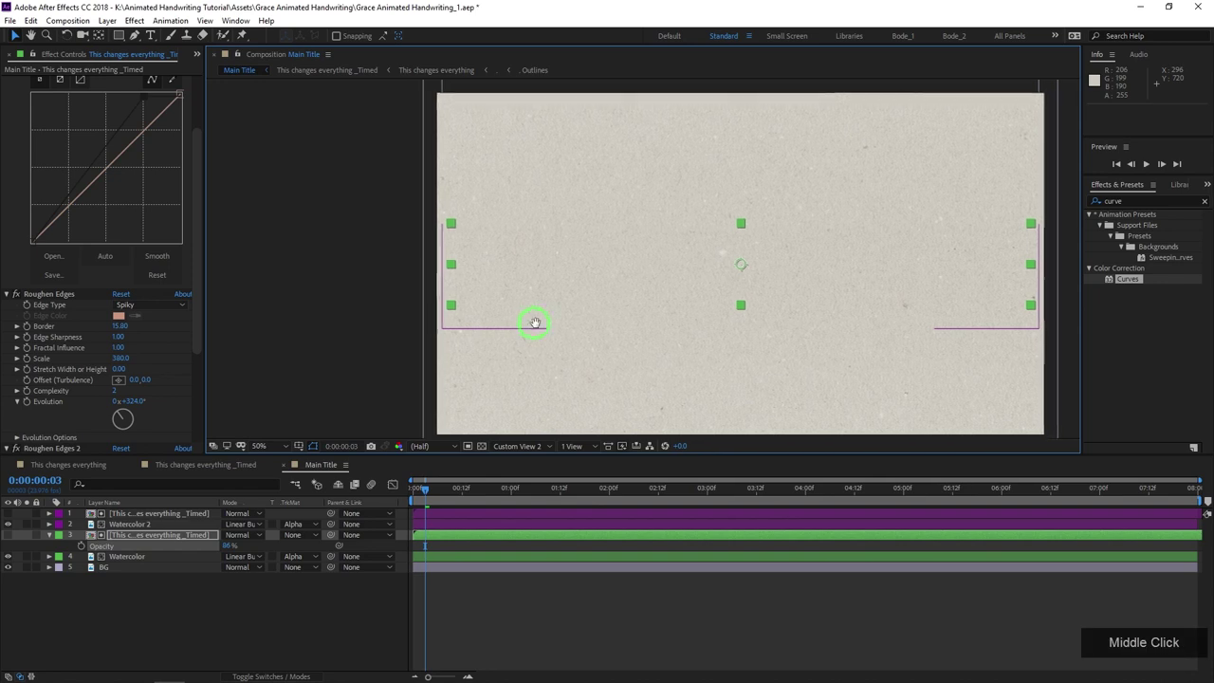
left_click_drag(534, 320, 521, 334)
left_click_drag(414, 490, 557, 506)
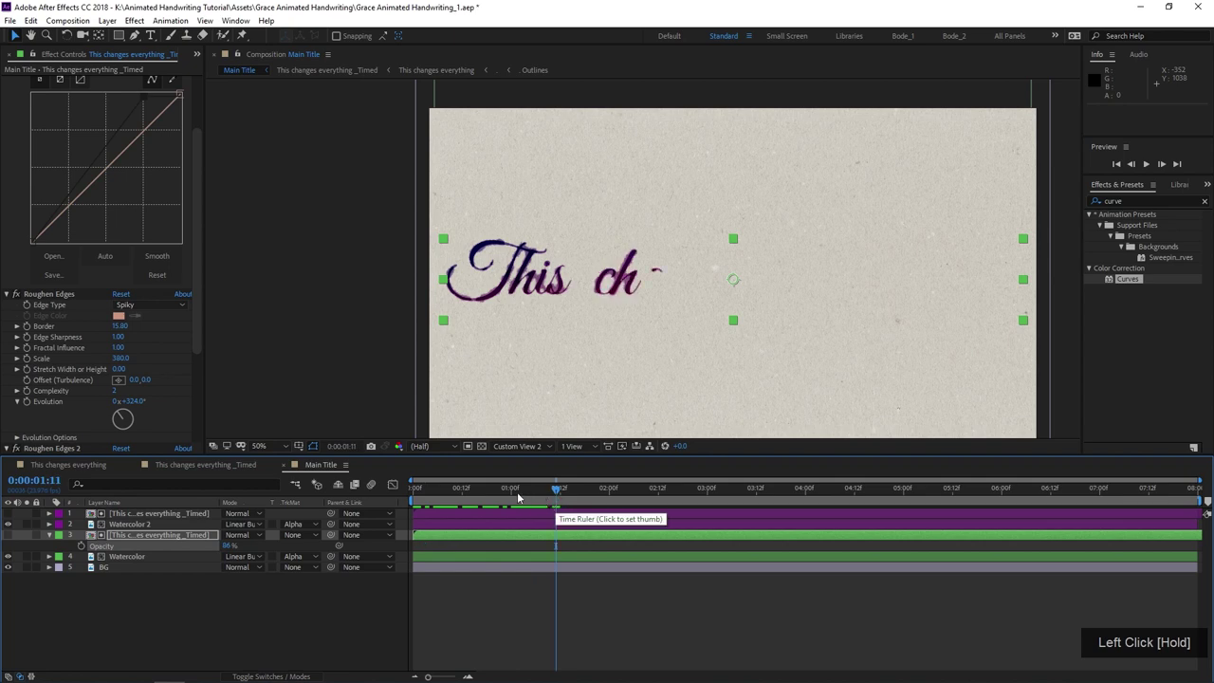
- In the This changes everything _Timed composition, duplicate the title layer many times and delete the surplus copy, leaving 30 layers
left_click(206, 465)
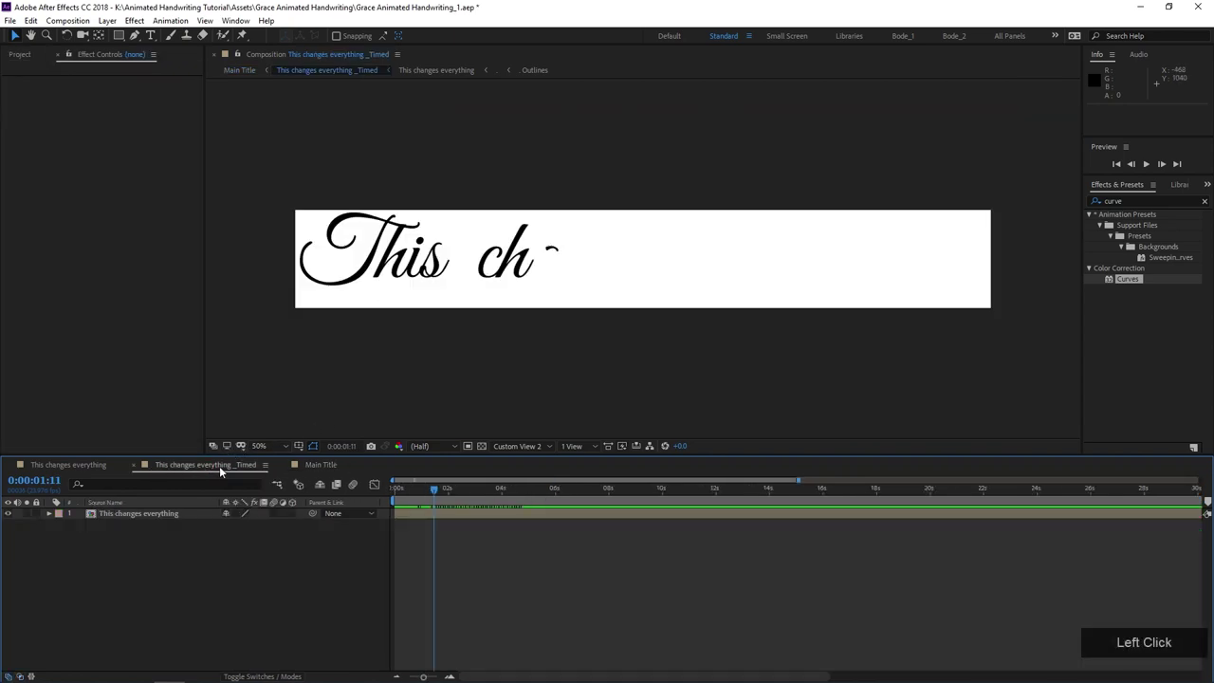
left_click(461, 513)
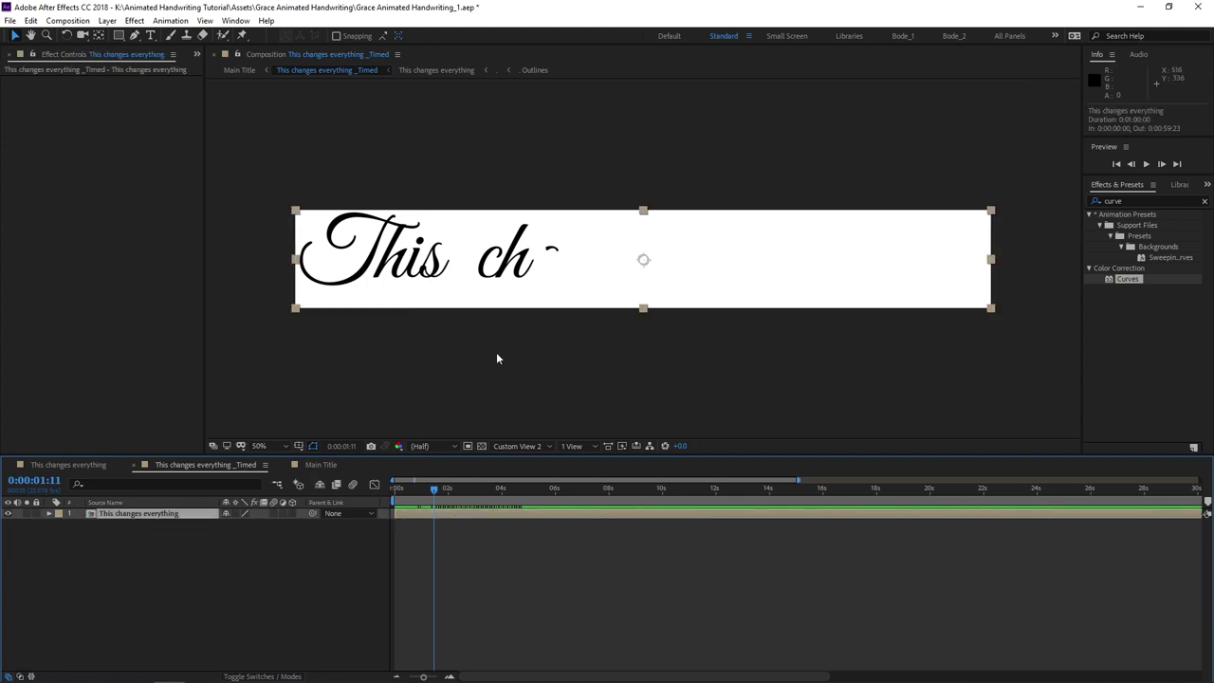
scroll(616, 523, "down", 3)
left_click(169, 514)
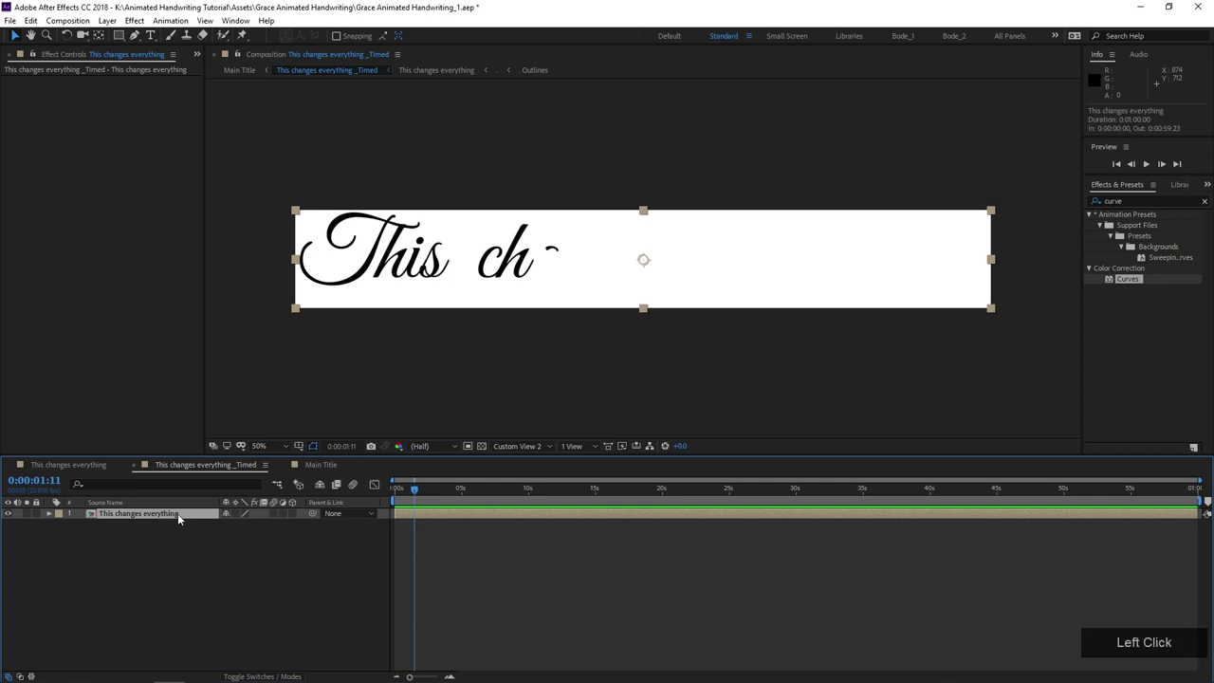
key("ctrl+d")
key("ctrl+d")
key("ctrl+d")
key("ctrl+d")
key("ctrl+d")
key("ctrl+d")
key("ctrl+d")
key("ctrl+d")
key("ctrl+d")
key("ctrl+d")
key("ctrl+d")
key("ctrl+d")
key("ctrl+d")
key("ctrl+d")
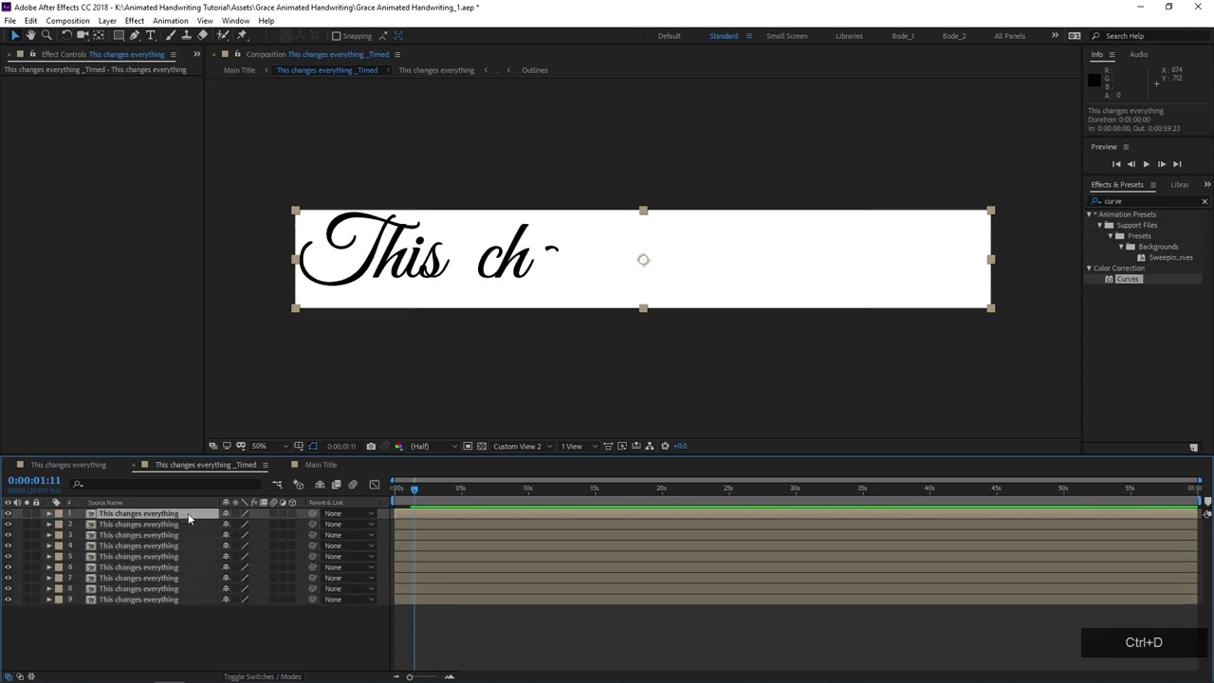
key("ctrl+d")
key("ctrl+d")
key("ctrl+d")
scroll(163, 614, "down", 1)
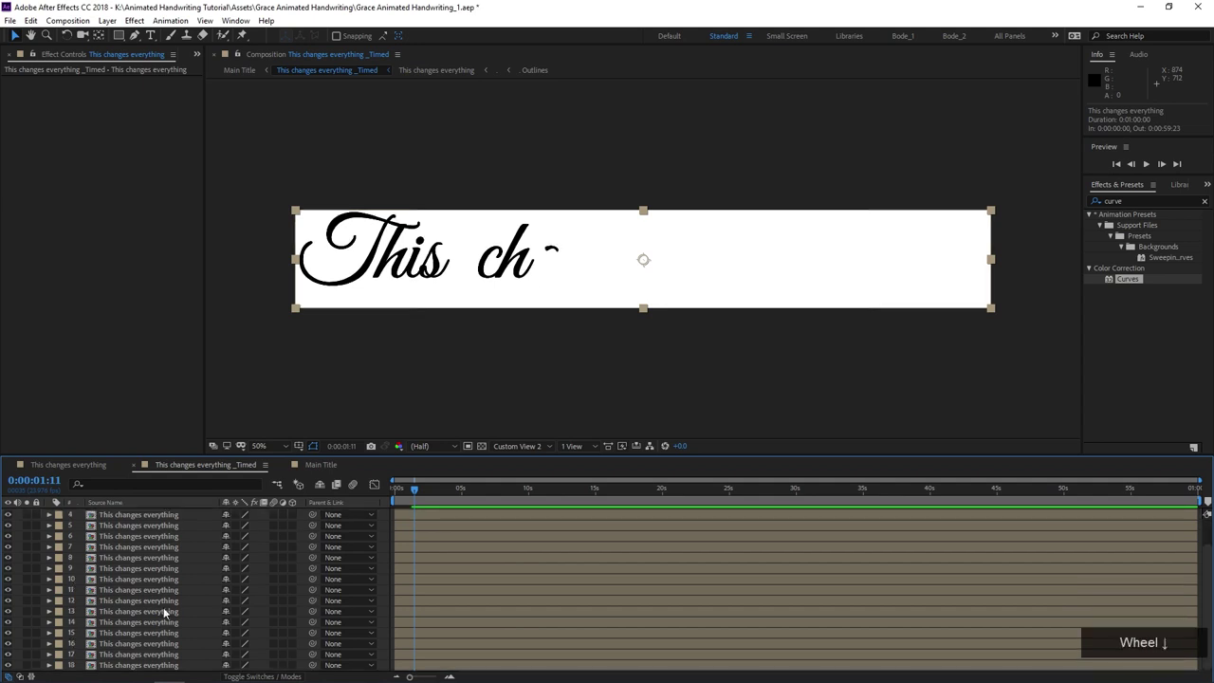
scroll(167, 611, "down", 2)
scroll(169, 614, "down", 2)
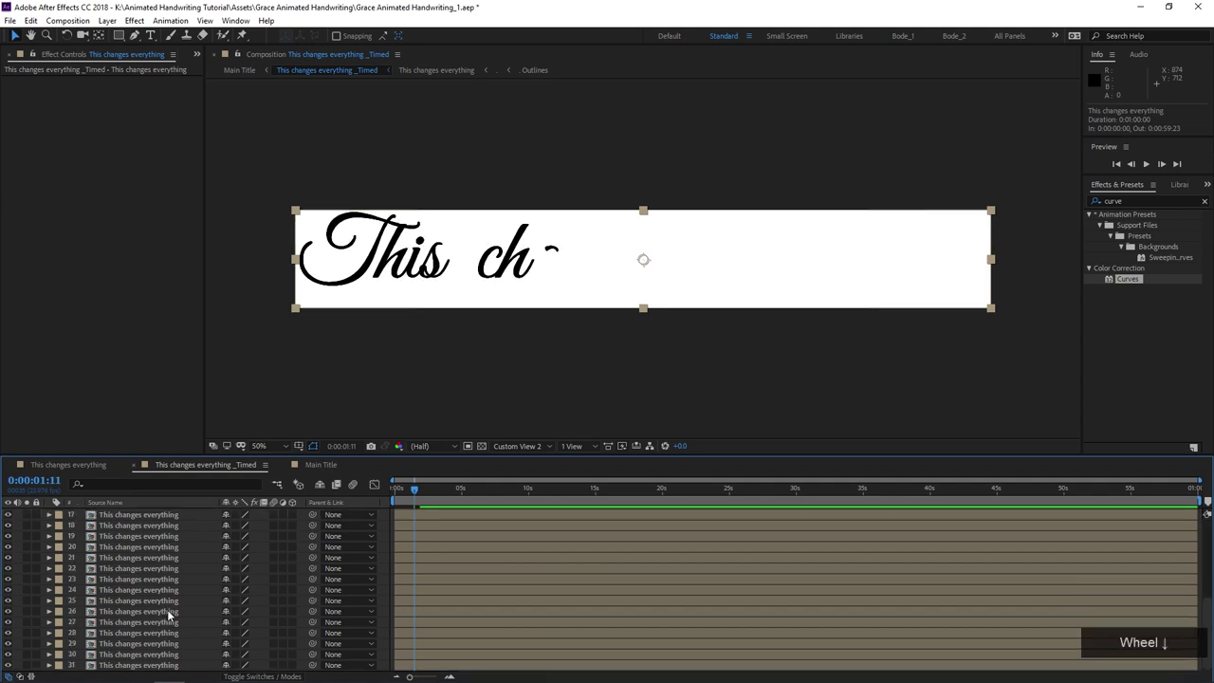
left_click(155, 664)
key("Delete")
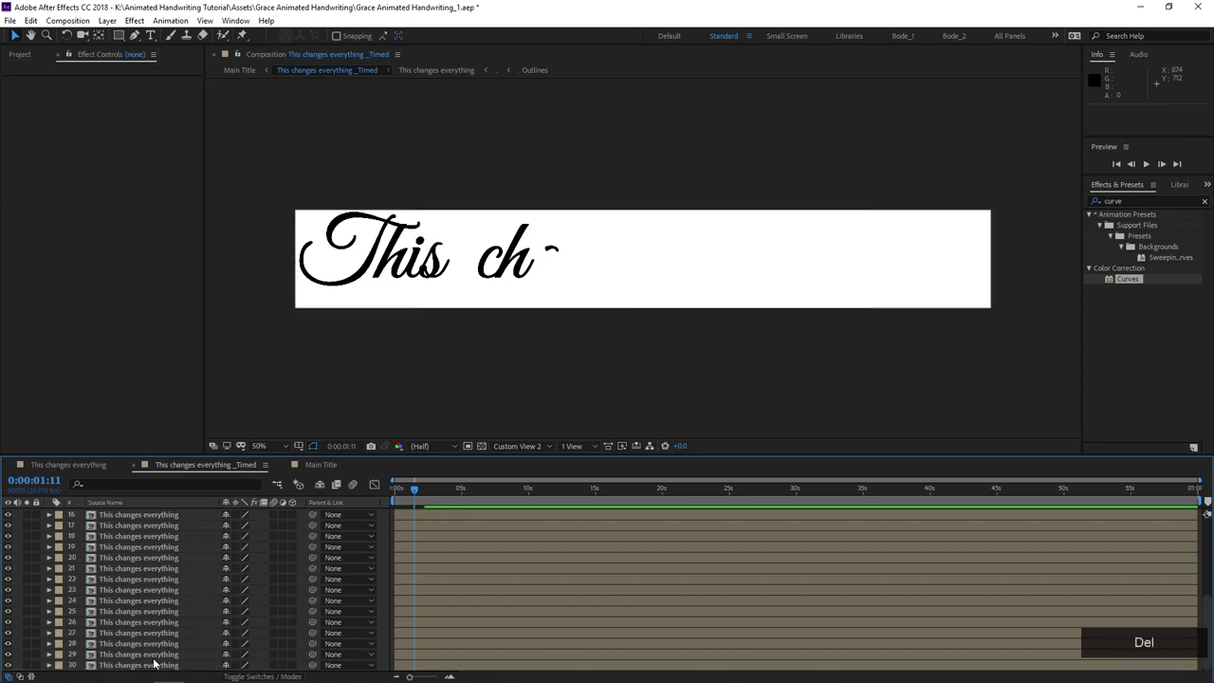
- Solo the bottom title layer, layer 30, and apply the Simple Choker effect to it
left_click(366, 492)
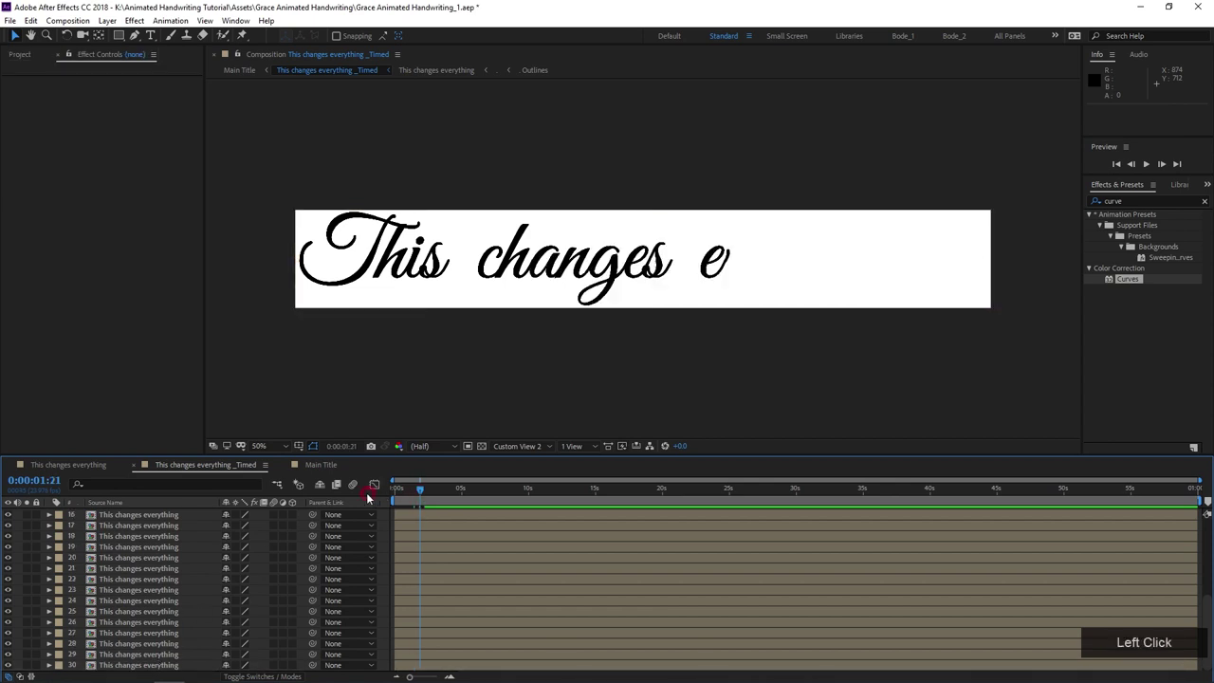
left_click(109, 665)
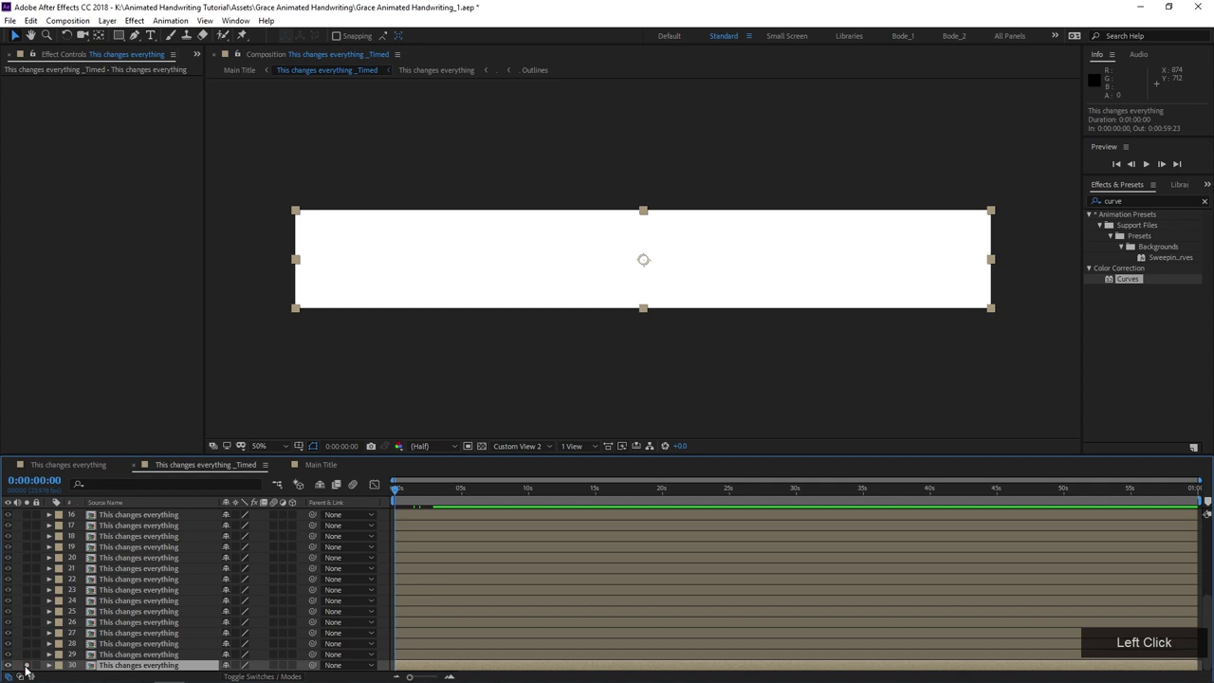
scroll(446, 275, "up", 2)
left_click_drag(427, 491, 496, 497)
left_click_drag(685, 264, 1078, 270)
left_click(1133, 201)
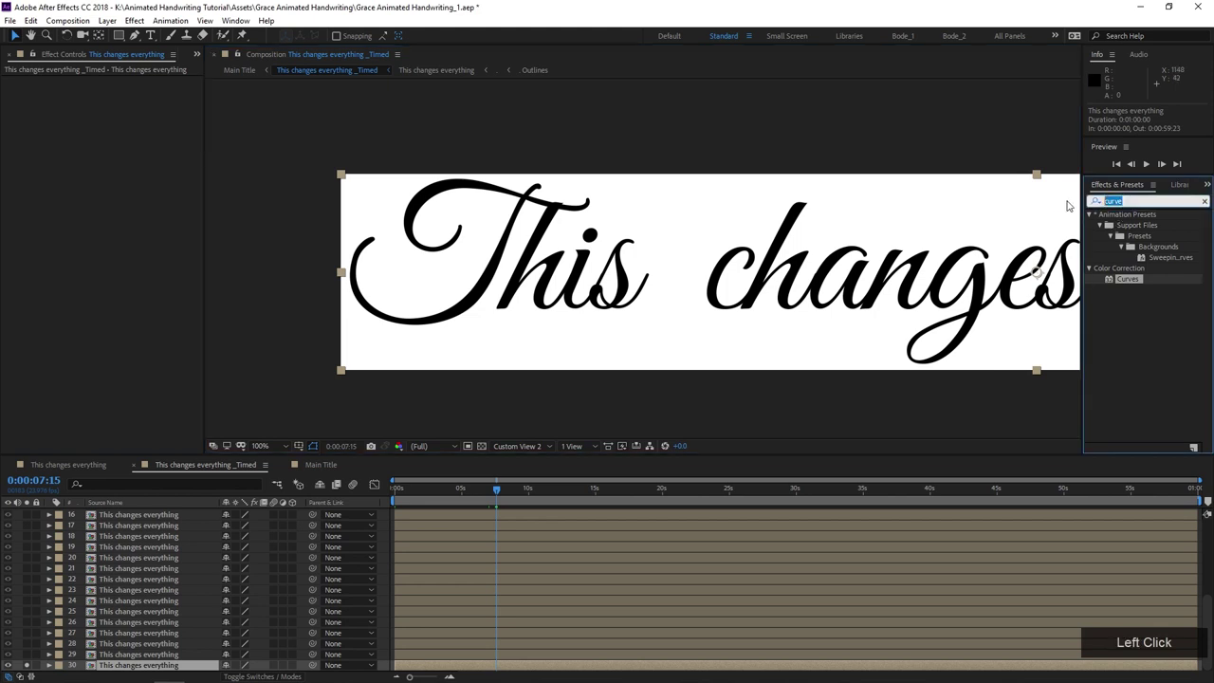
type("simple")
left_click_drag(1143, 248, 163, 662)
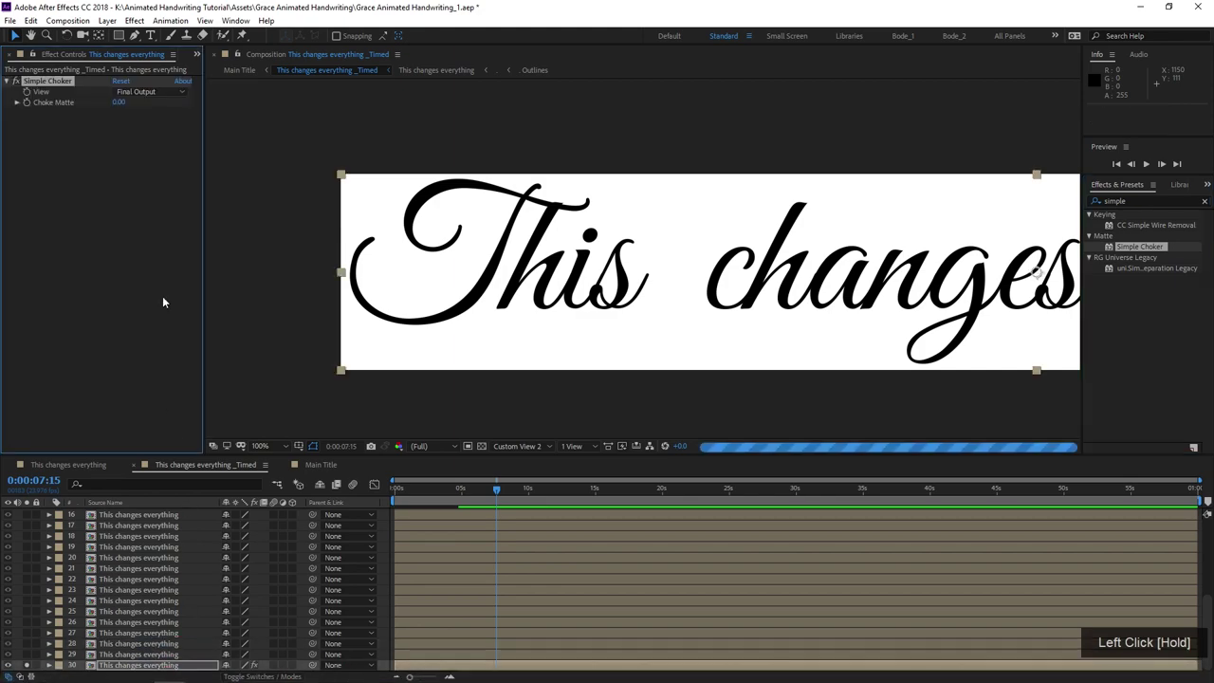
- Set the Choke Matte on layer 30 to 15.50, previewing the choked write-on from the start
mouse_move(119, 103)
left_mouse_down()
mouse_move(201, 114)
mouse_move(294, 101)
left_mouse_up()
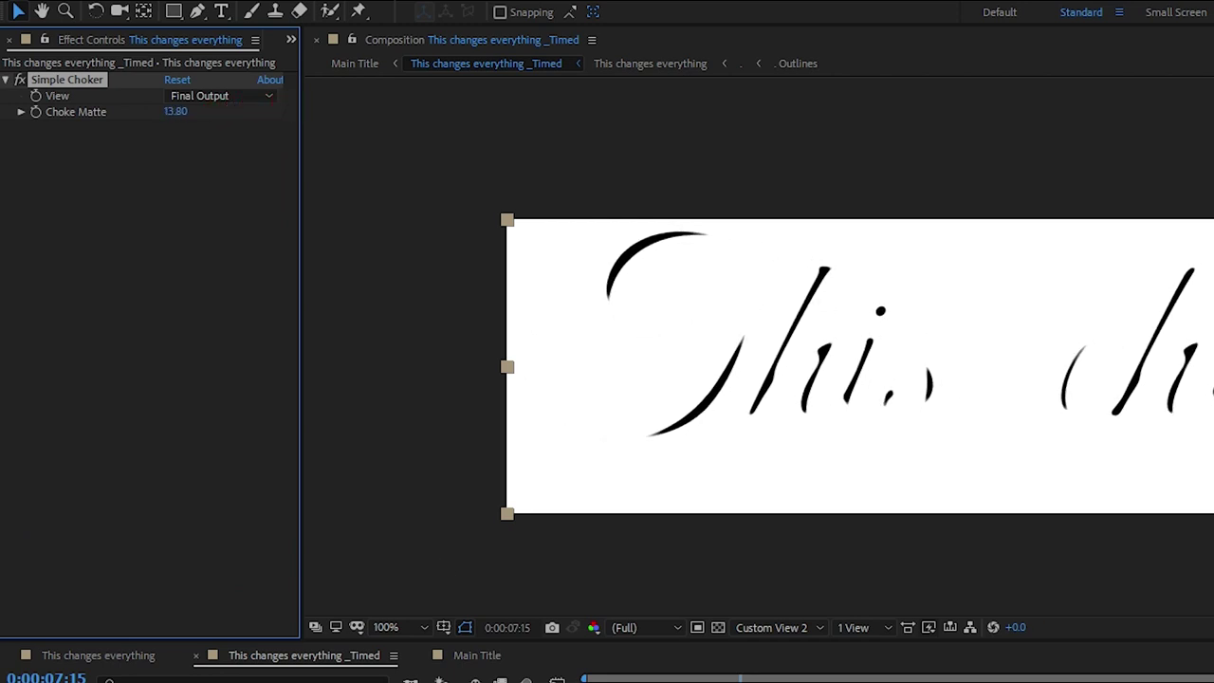
key("Home")
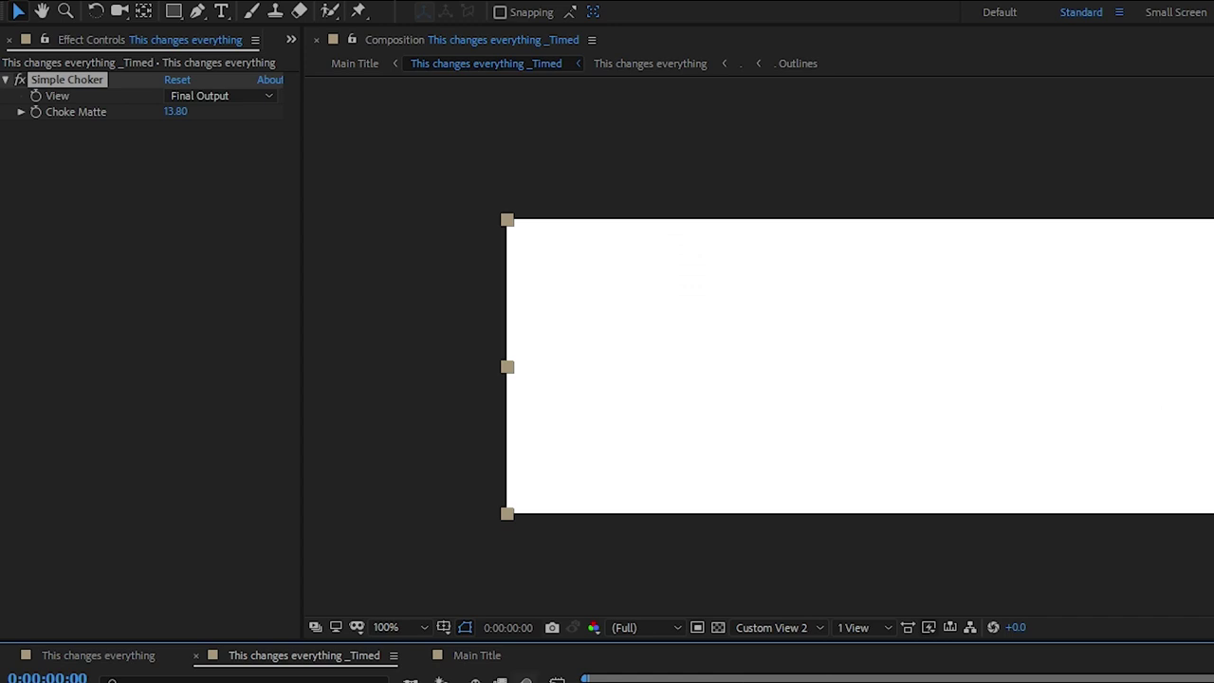
key("space")
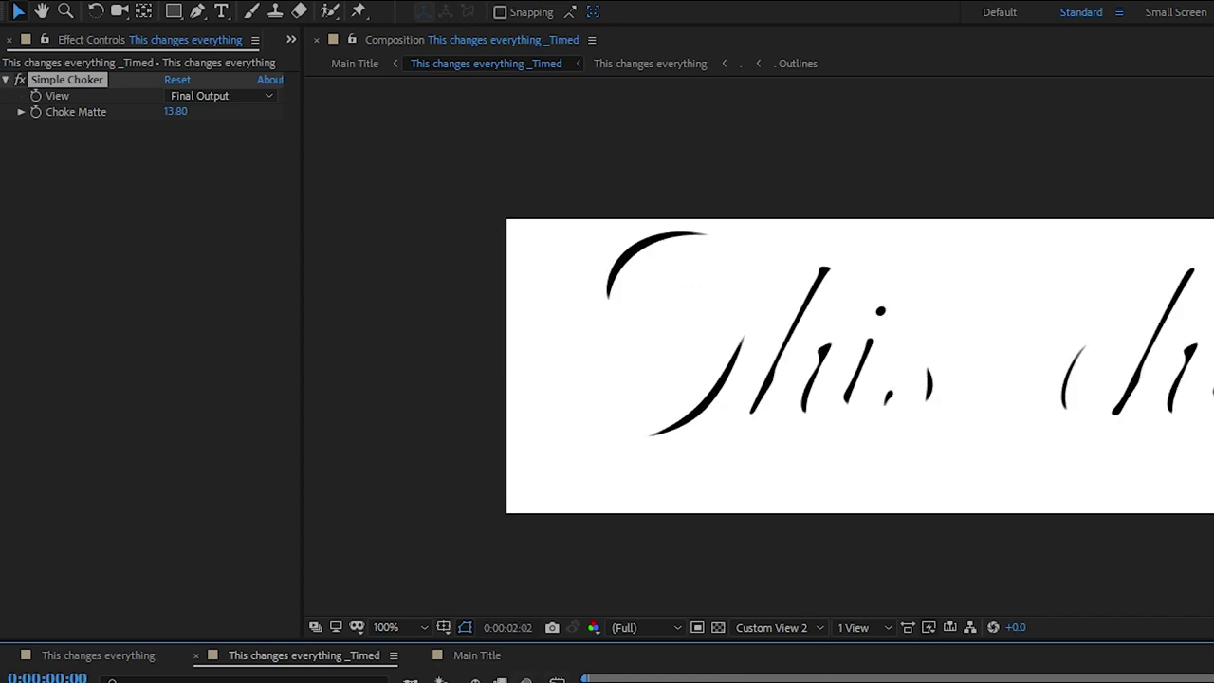
key("space")
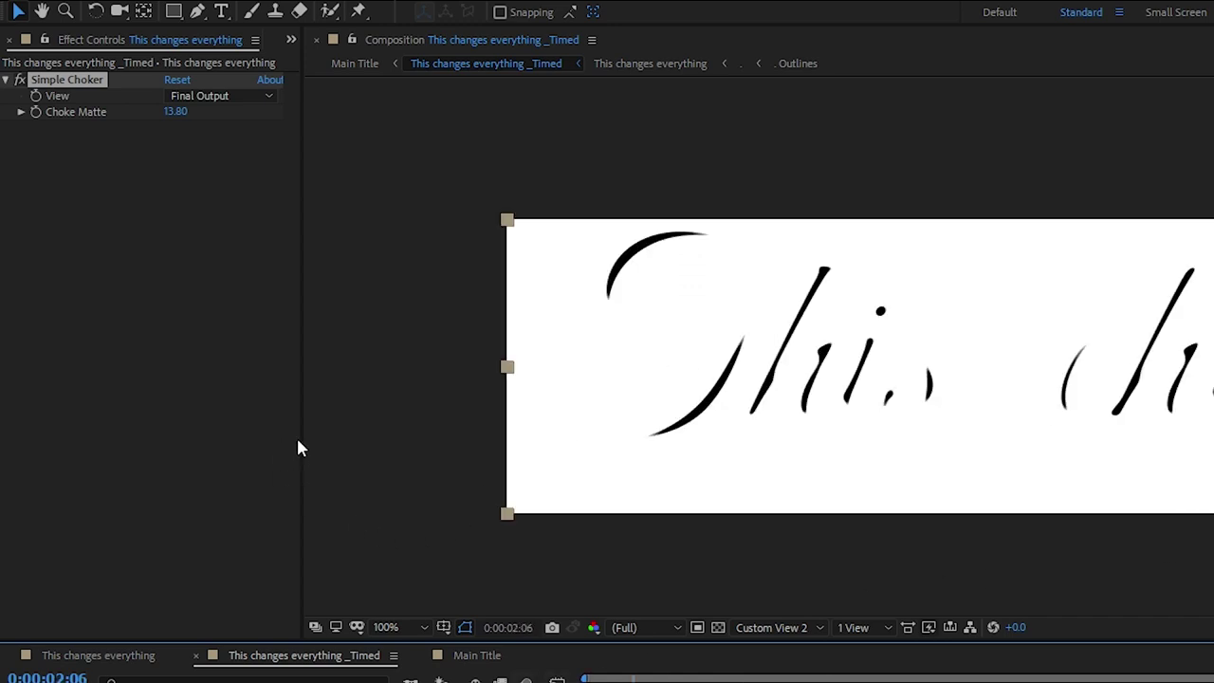
mouse_move(176, 111)
left_mouse_down()
mouse_move(217, 114)
mouse_move(189, 116)
mouse_move(209, 121)
mouse_move(198, 124)
left_mouse_up()
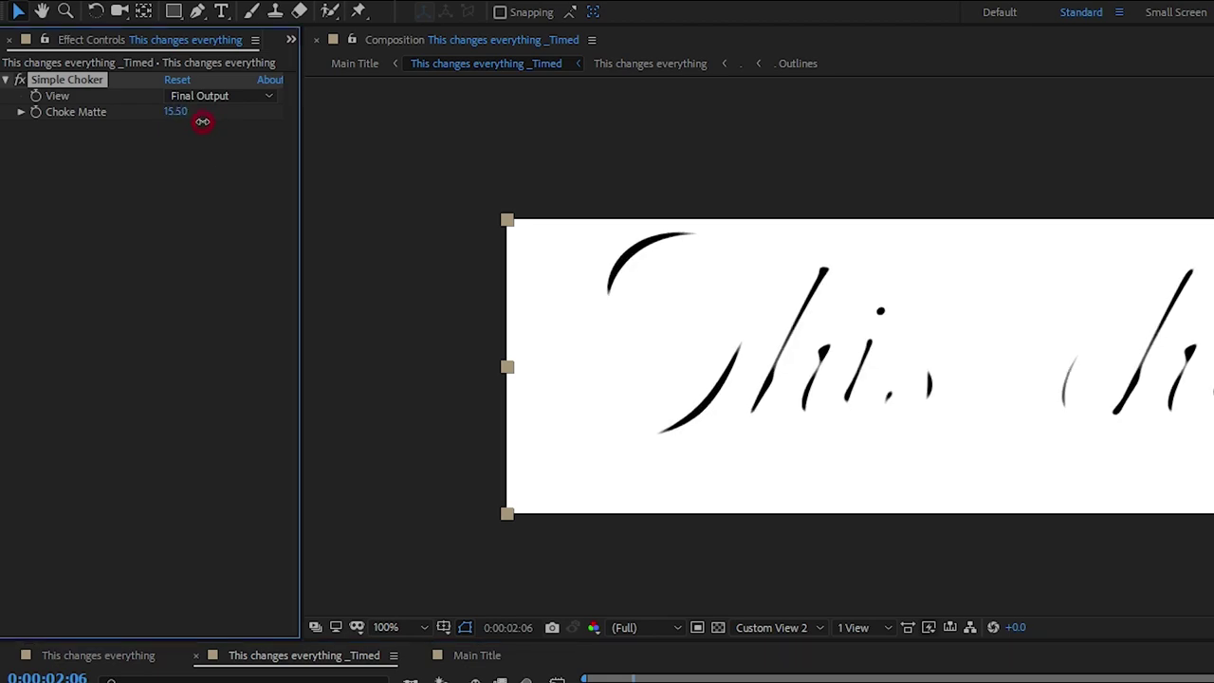
- Copy Simple Choker from layer 30 to layer 29, solo layer 29 instead, and set its Choke Matte to 13
key("ctrl+c")
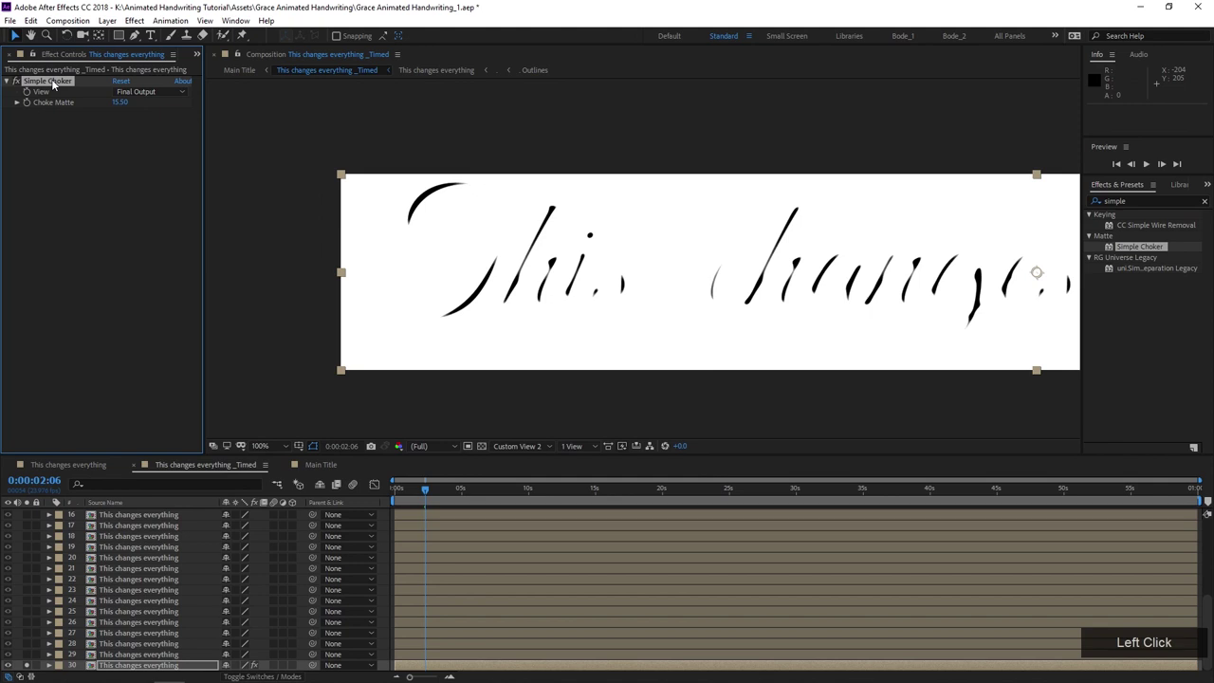
left_click(163, 655)
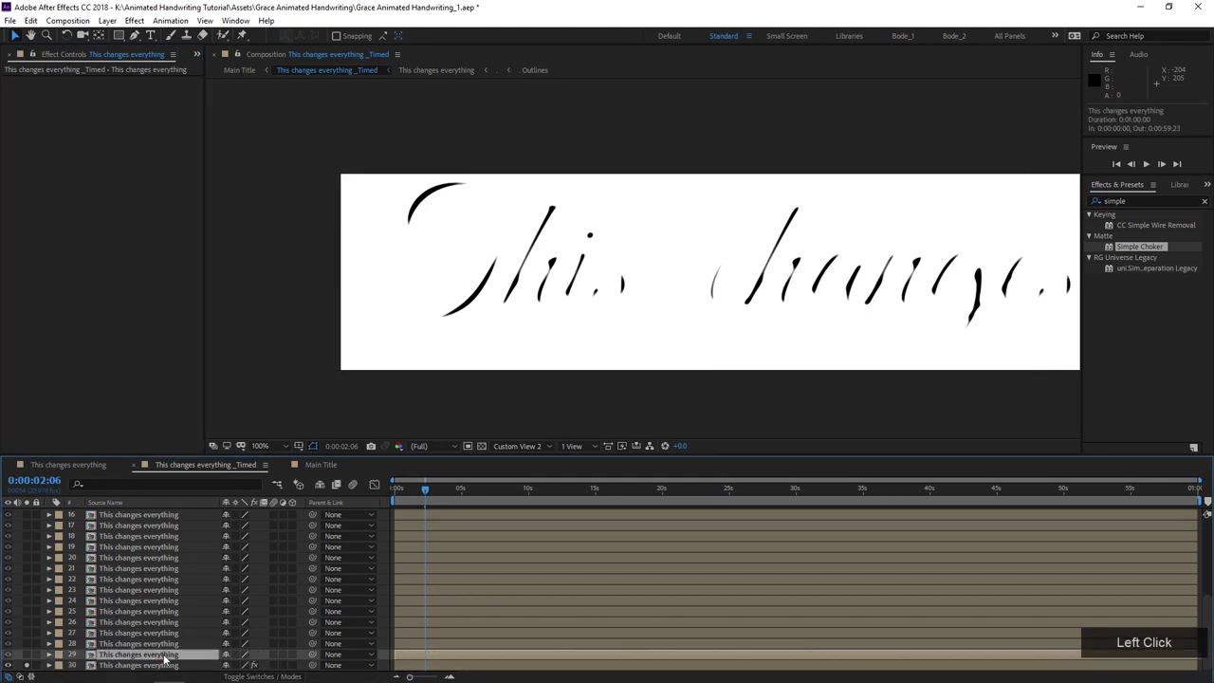
key("ctrl+v")
left_click(29, 654)
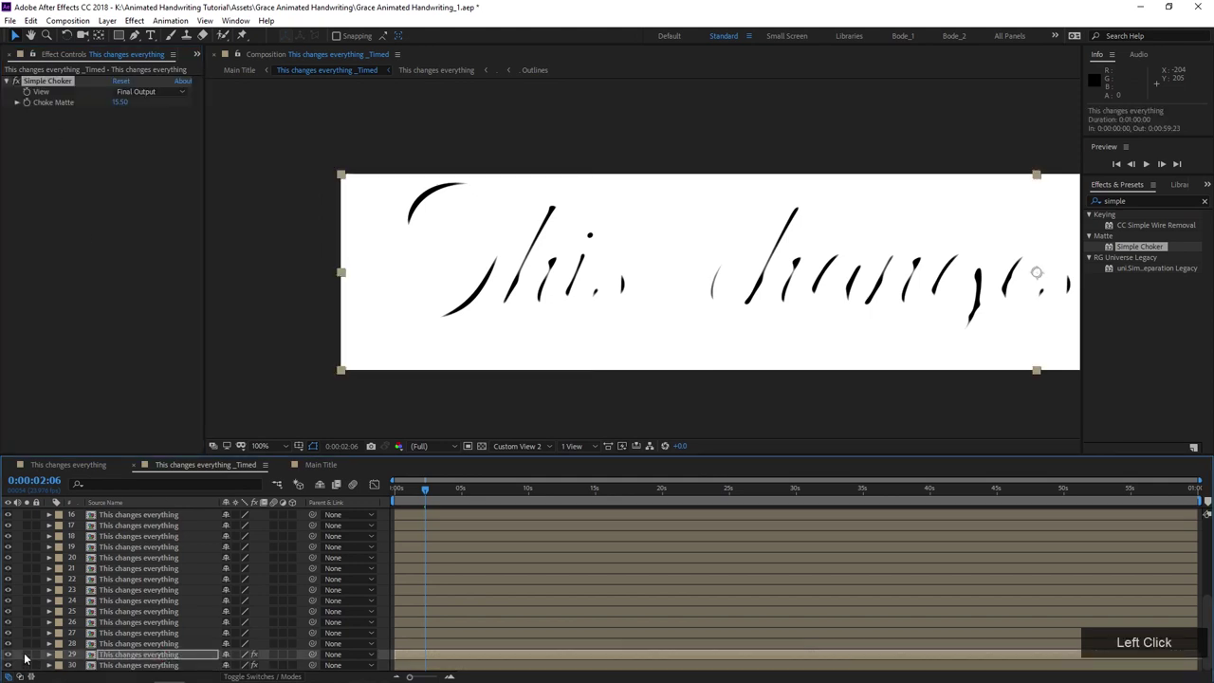
left_click(121, 103)
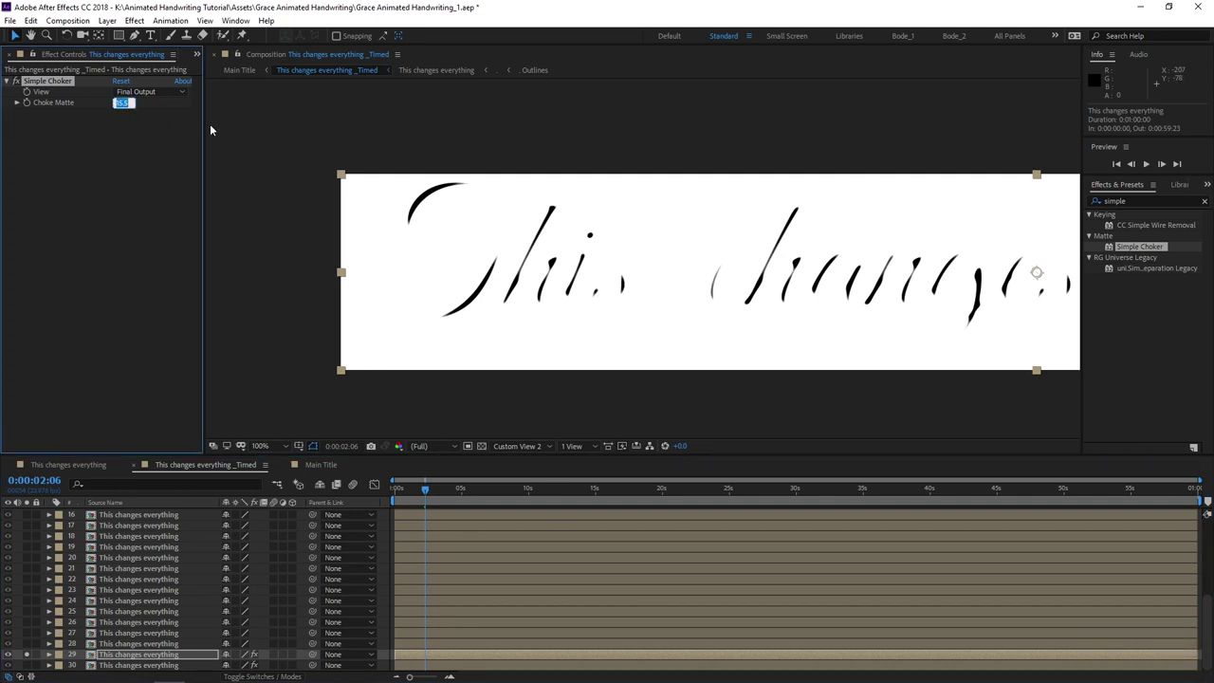
type("13")
key("KP_Enter")
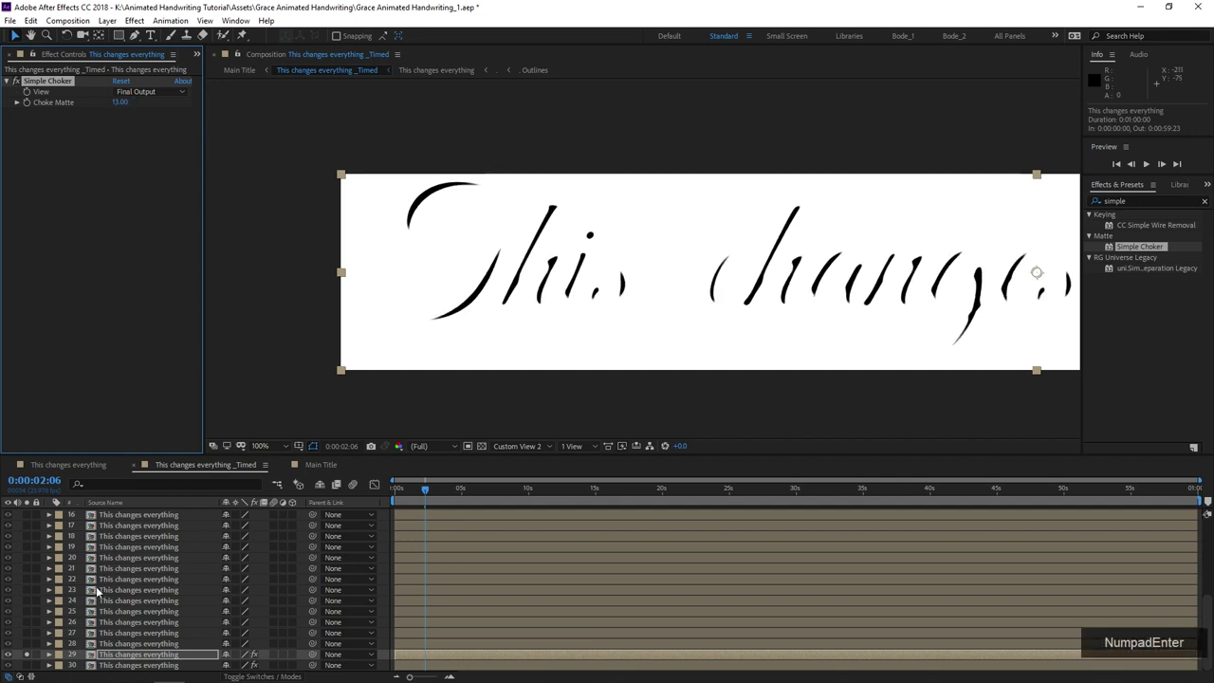
- Paste the copied Simple Choker onto layer 28 and set its Choke Matte to 11
left_click(118, 646)
key("ctrl+v")
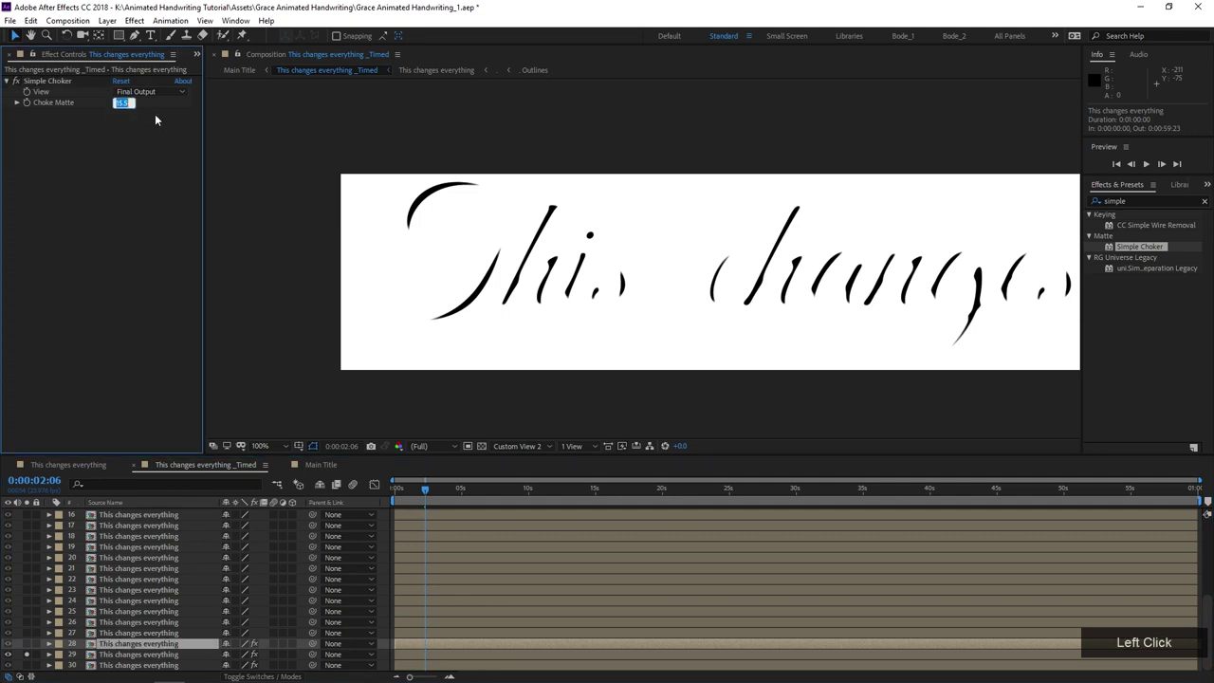
type("11")
key("KP_Enter")
- Paste the copied Simple Choker onto layer 27 and set its Choke Matte to 9
left_click(123, 632)
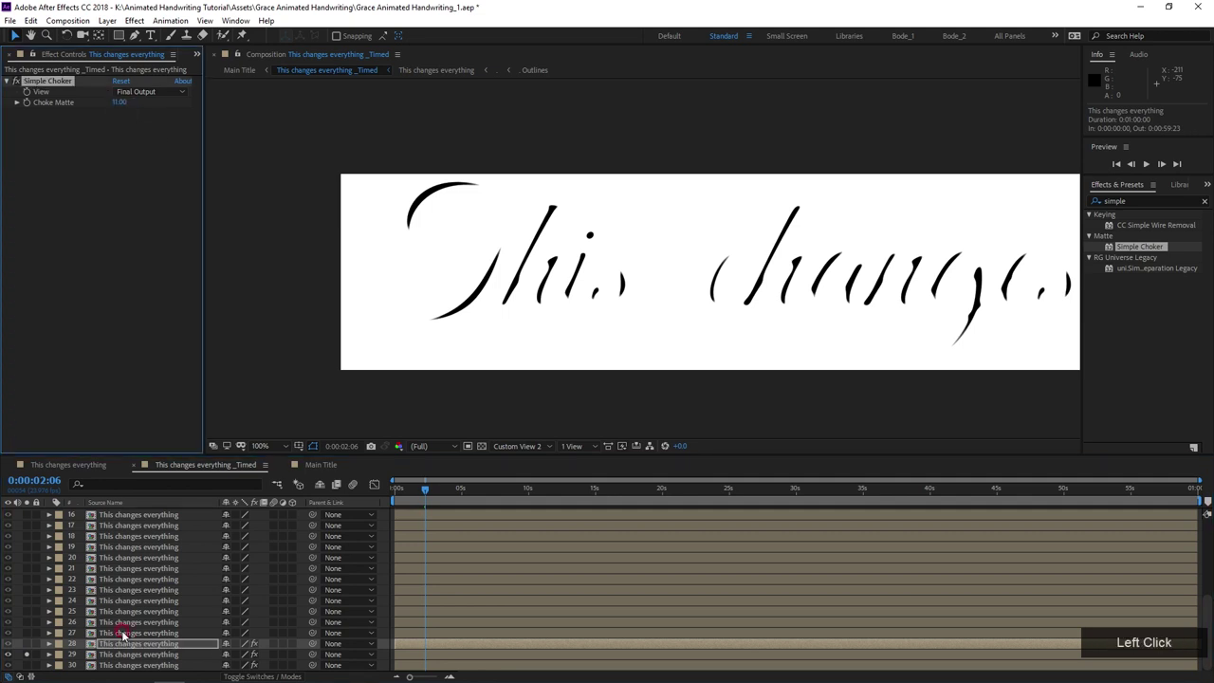
key("ctrl+v")
left_click(119, 102)
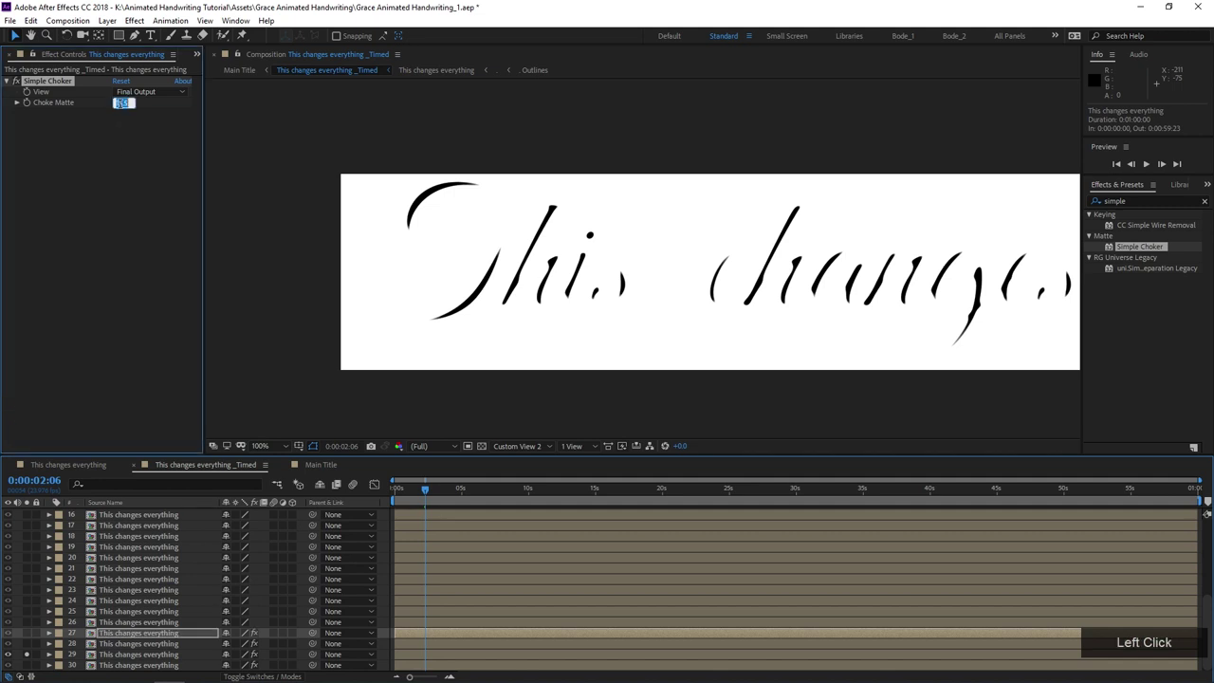
type("9")
key("KP_Enter")
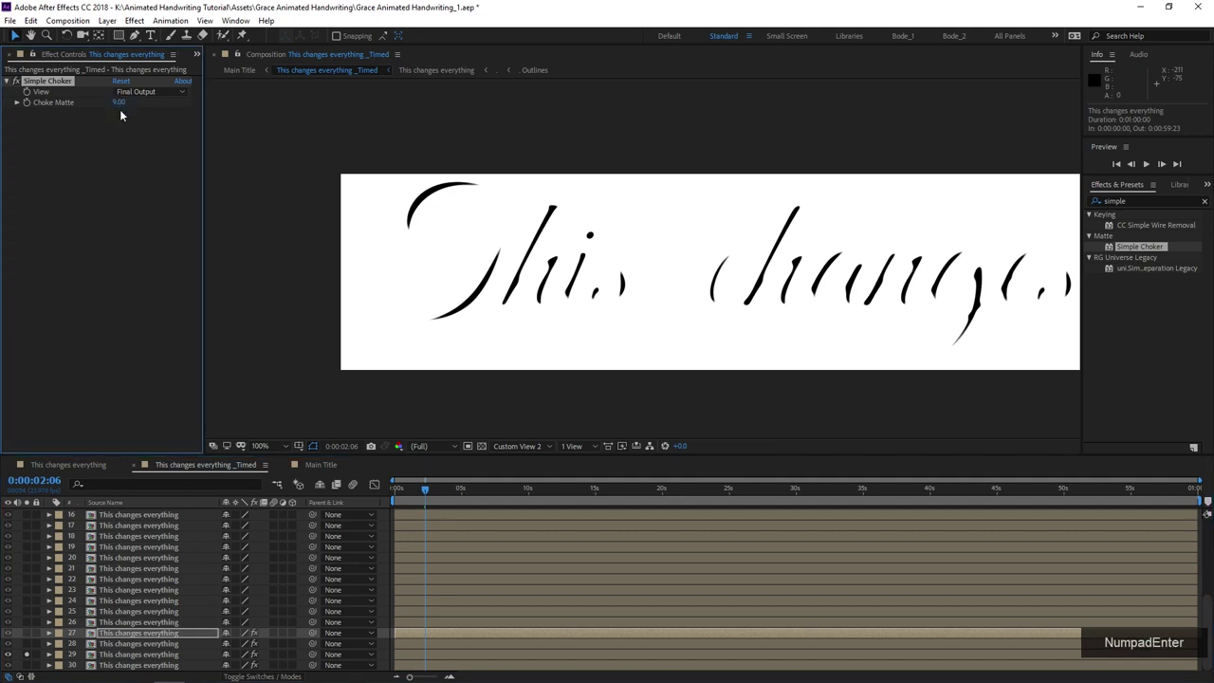
- Paste Simple Choker onto layers 26, 25 and 24 with progressively lower Choke Matte values, reaching 3 on layer 24
left_click(124, 621)
key("ctrl+v")
left_click(99, 612)
key("ctrl+v")
left_click(142, 104)
left_click(151, 602)
key("ctrl+v")
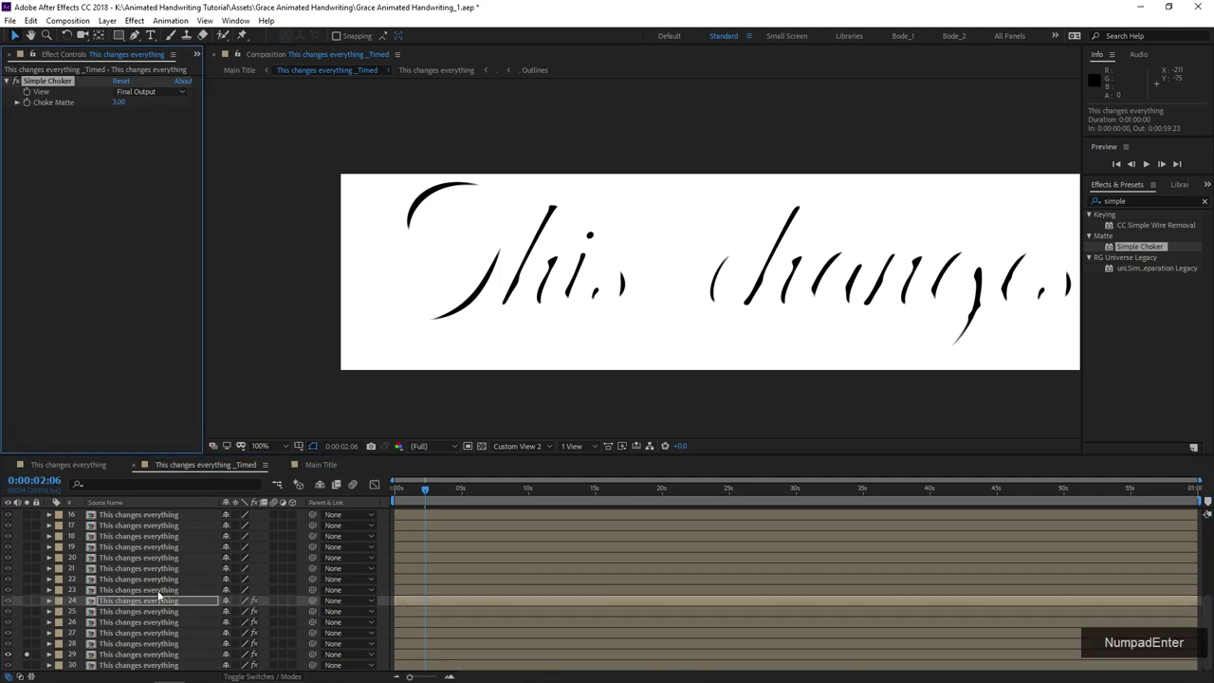
- Paste Simple Choker onto layers 23 and 22, setting the Choke Matte on layer 22 to 1
left_click(137, 590)
key("ctrl+v")
left_click(137, 578)
key("ctrl+v")
left_click(118, 103)
key("KP_Enter")
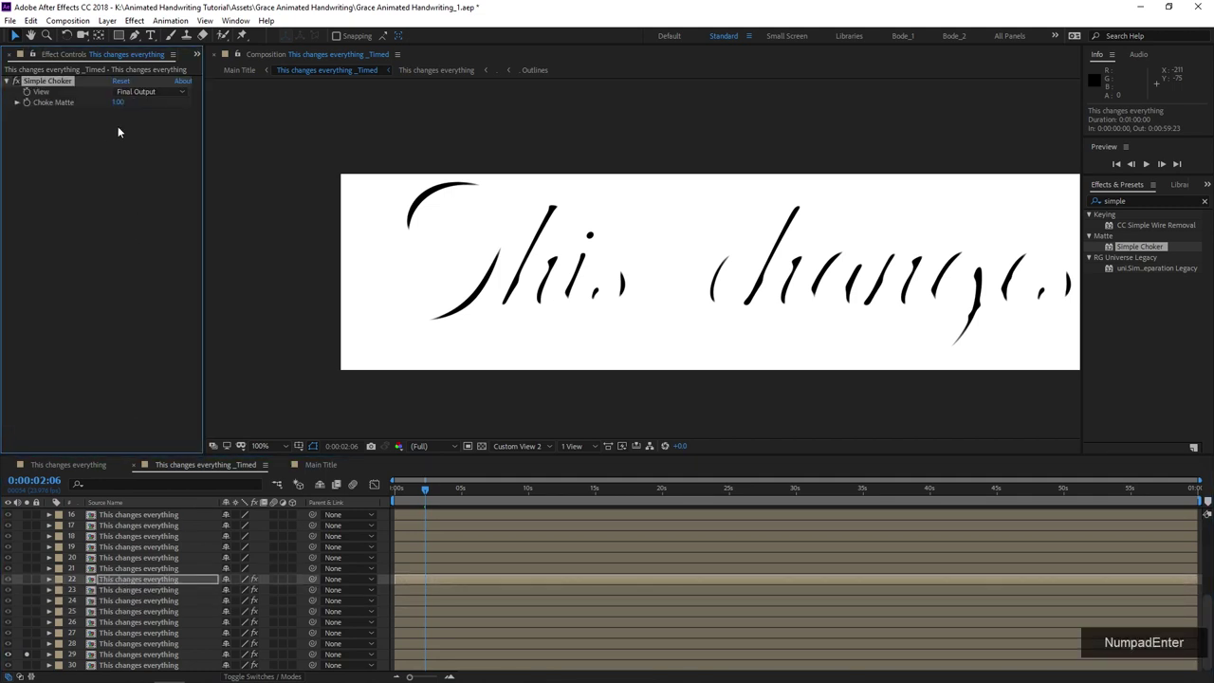
- Turn off the solo on layer 29 and return the current time to the start of the composition
left_click(1036, 272)
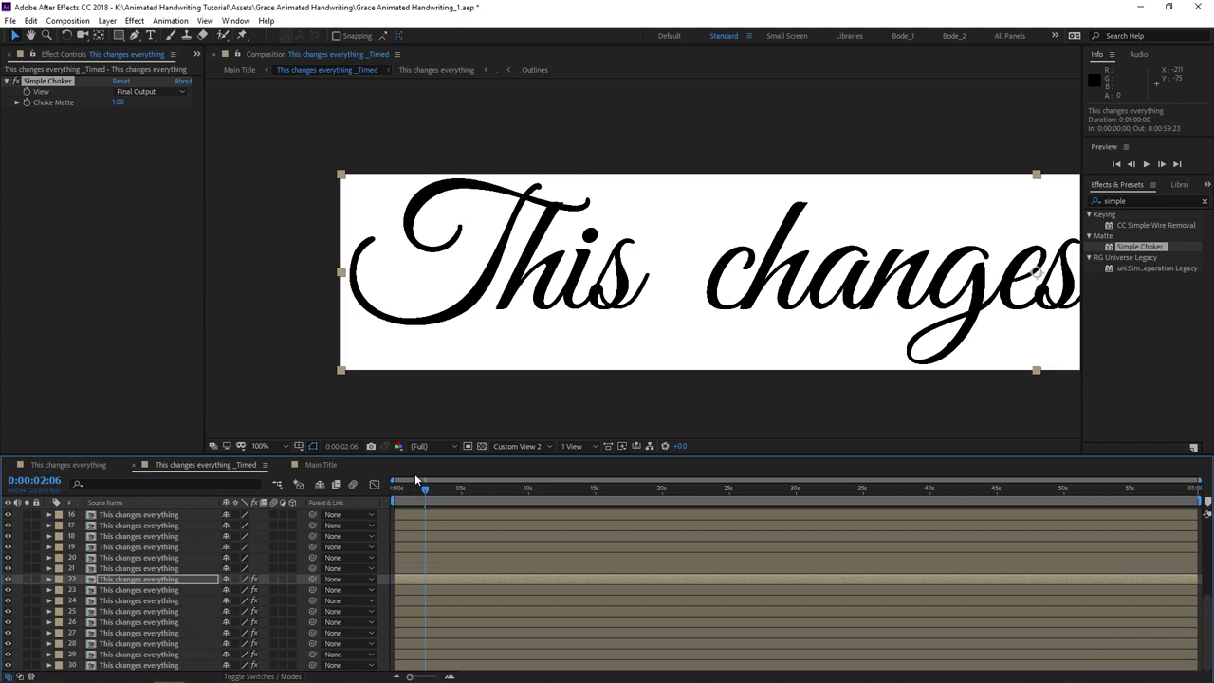
left_click_drag(415, 488, 366, 496)
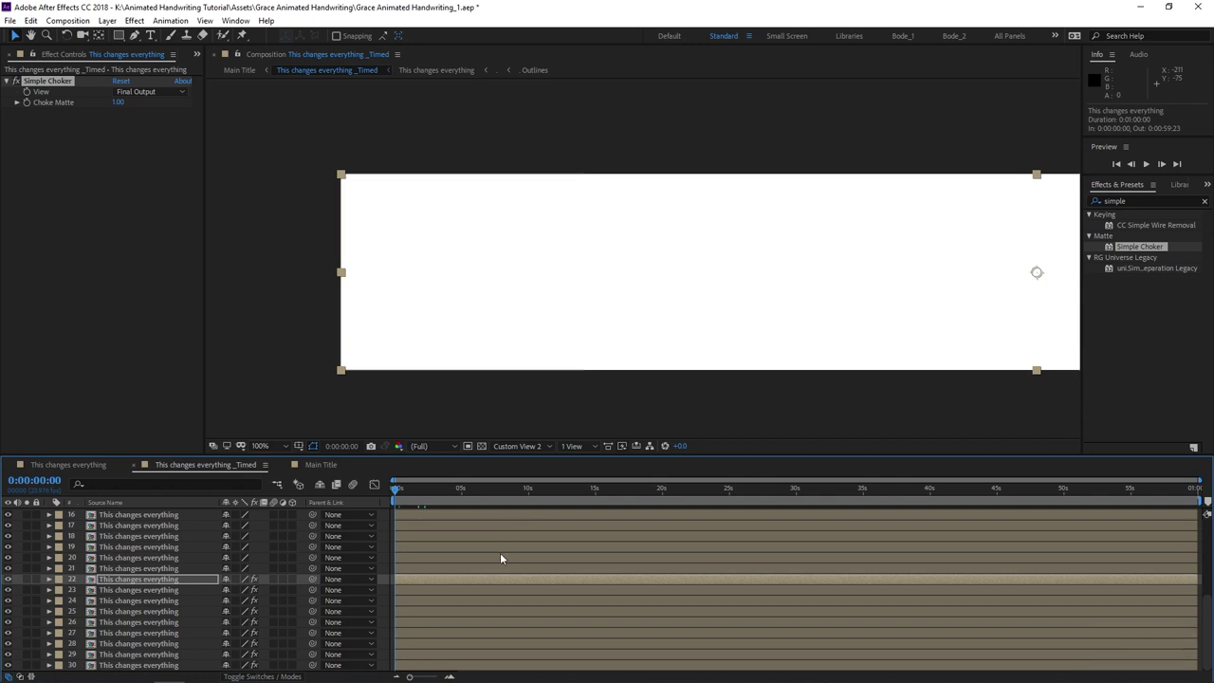
scroll(201, 642, "down", 2)
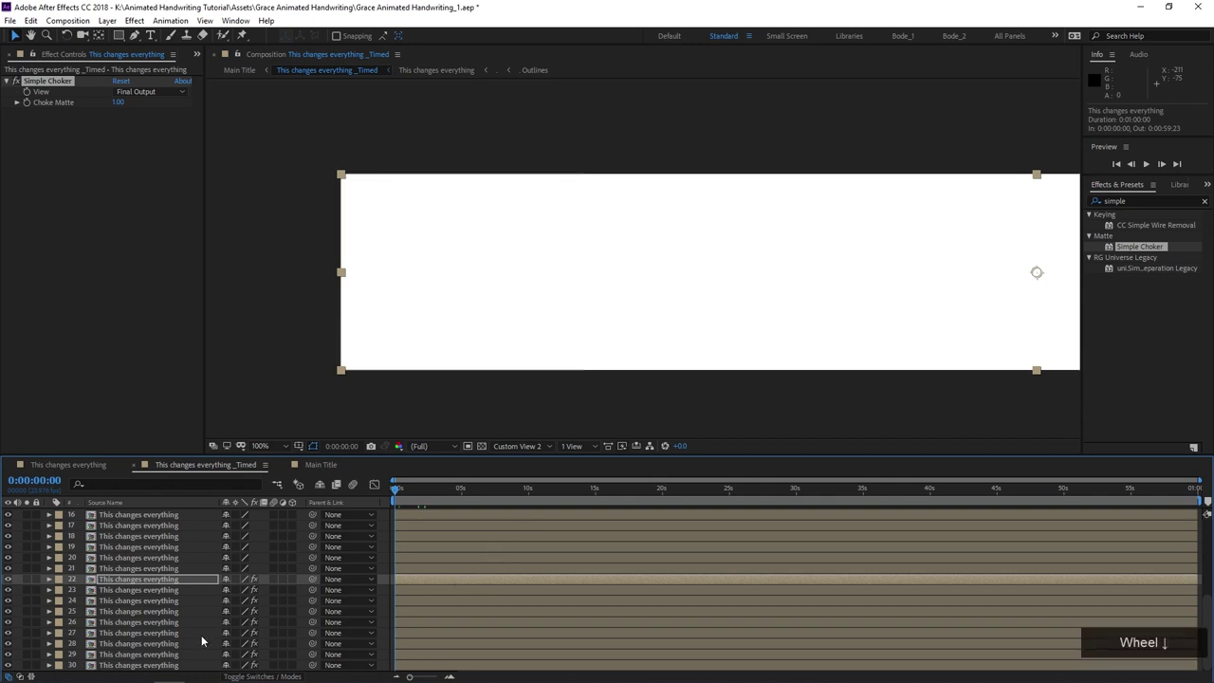
left_click(129, 664)
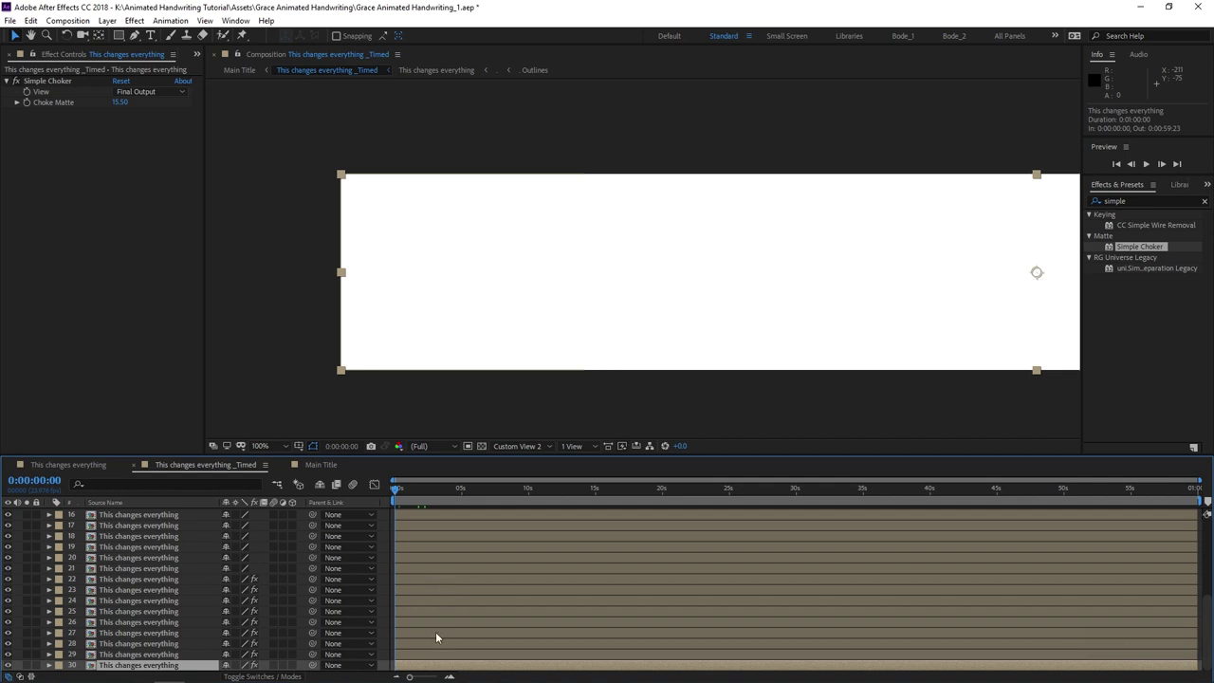
left_click(427, 654)
left_click(428, 644)
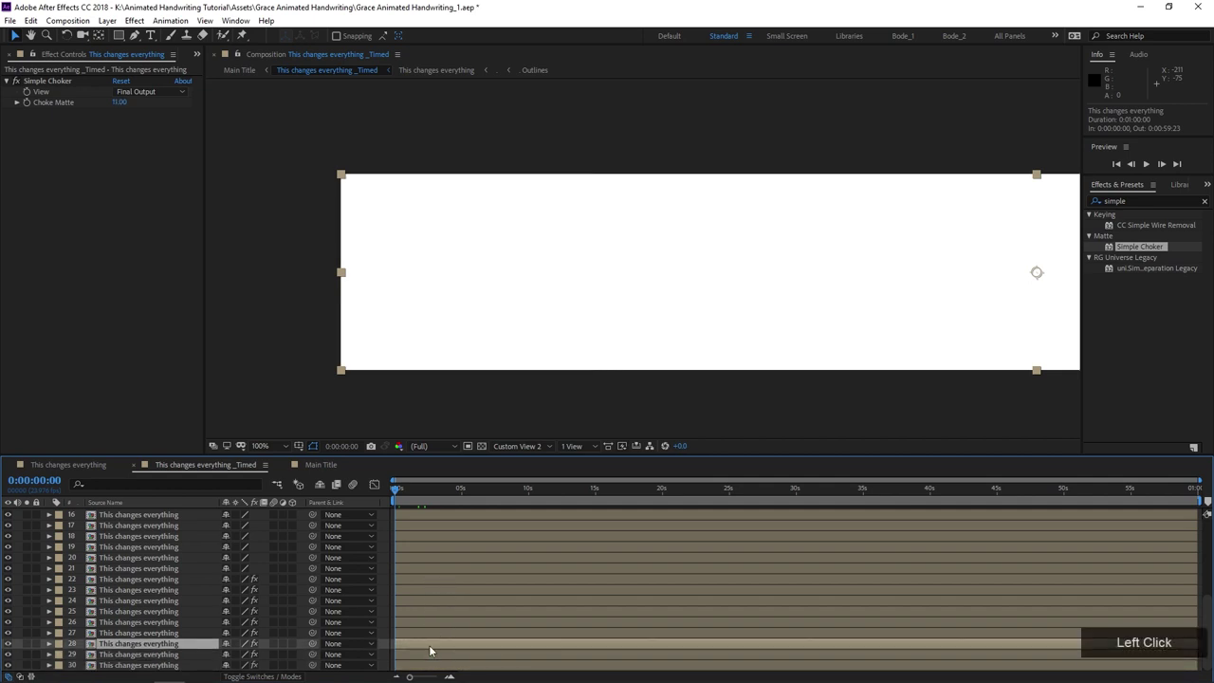
- Select all title layers from layer 30 up to layer 1 and sequence them with an overlap of 0:00:59:23, transition off
left_click(156, 668)
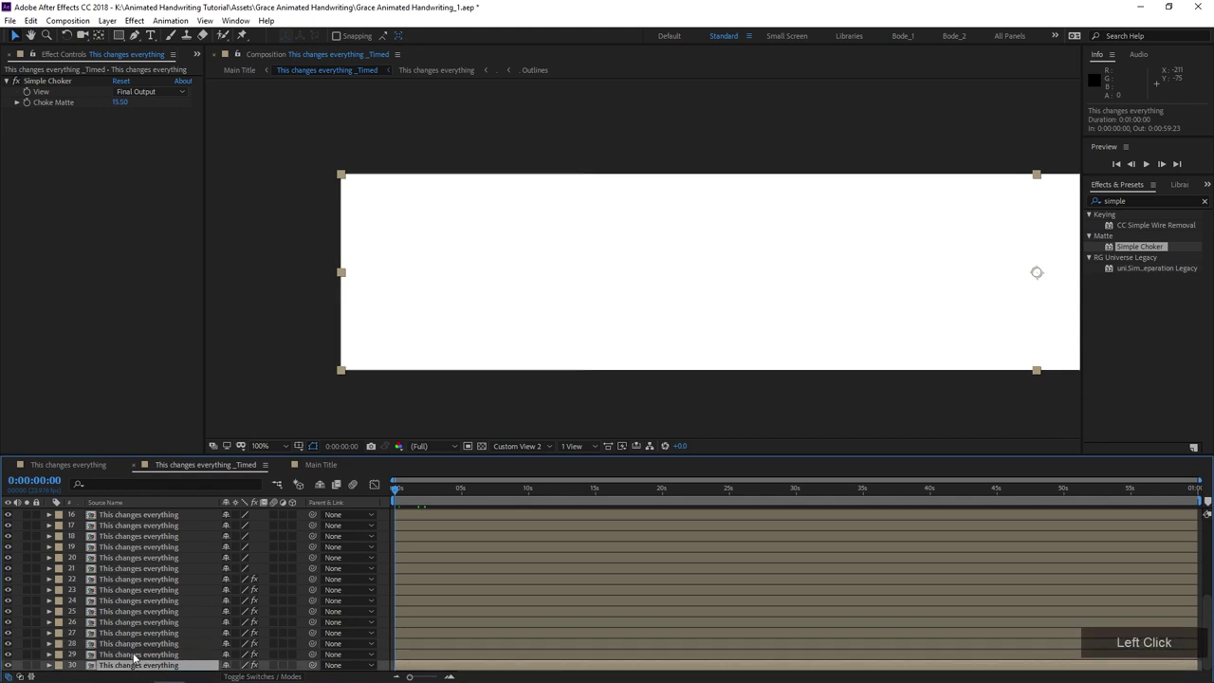
scroll(140, 589, "up", 5)
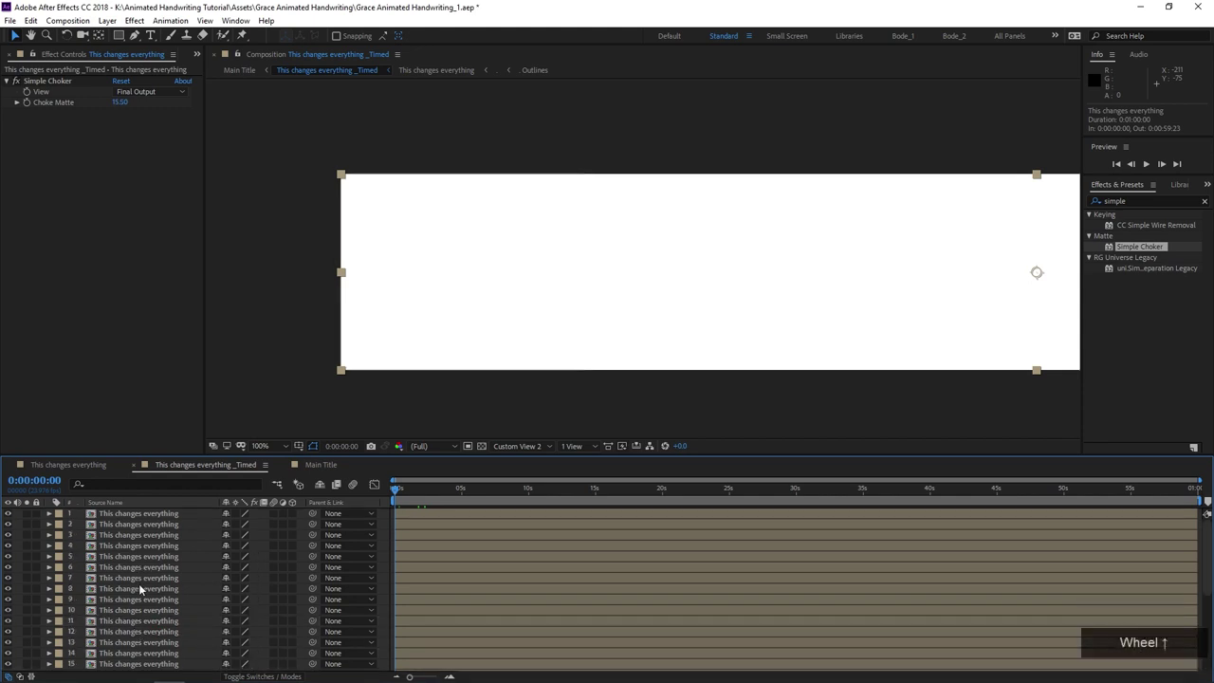
left_click(140, 513, "shift")
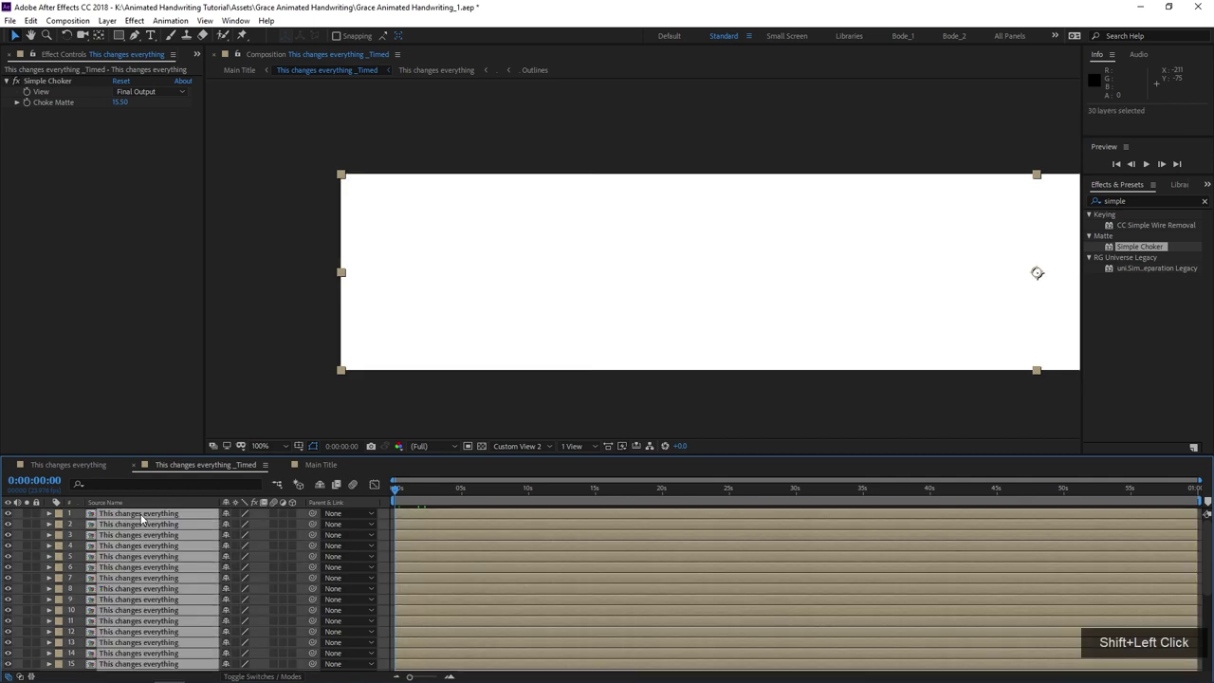
right_click(471, 570)
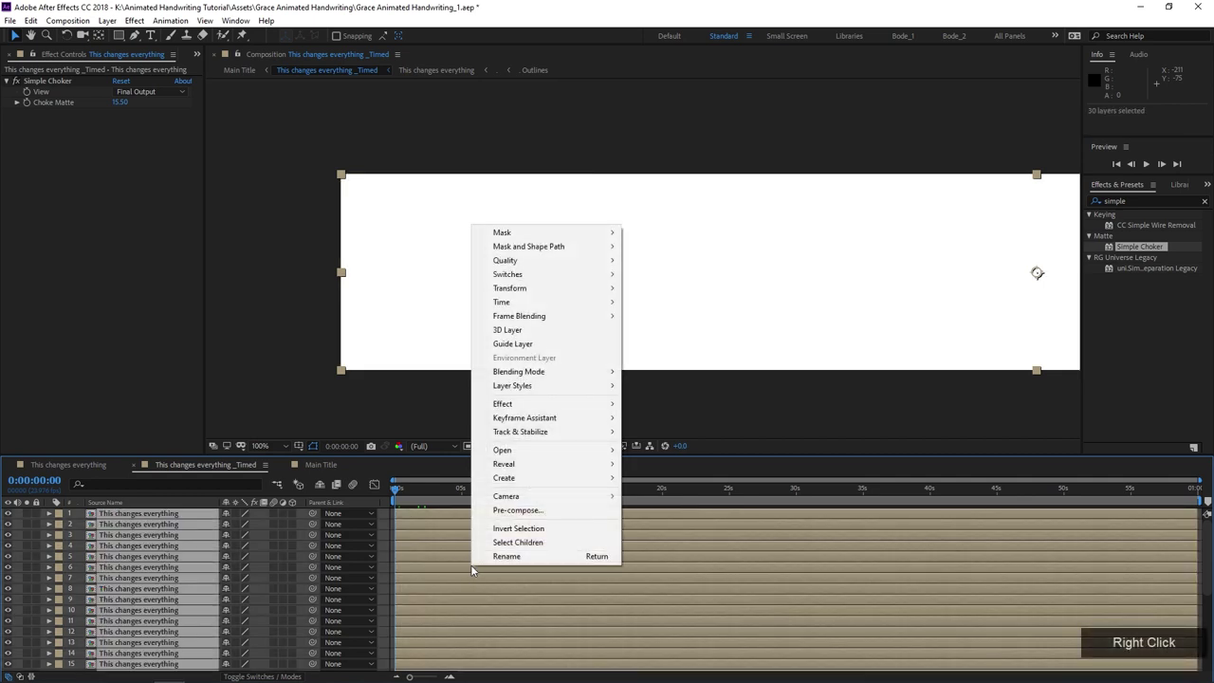
left_click_drag(531, 417, 669, 528)
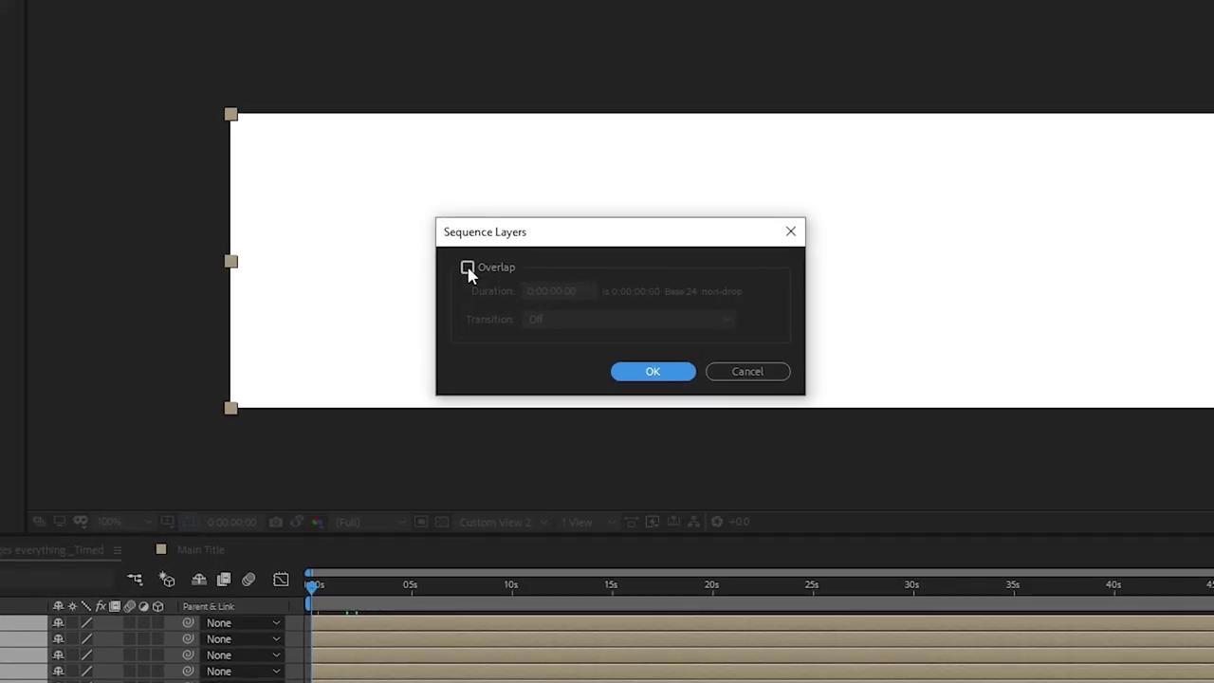
left_click(494, 275)
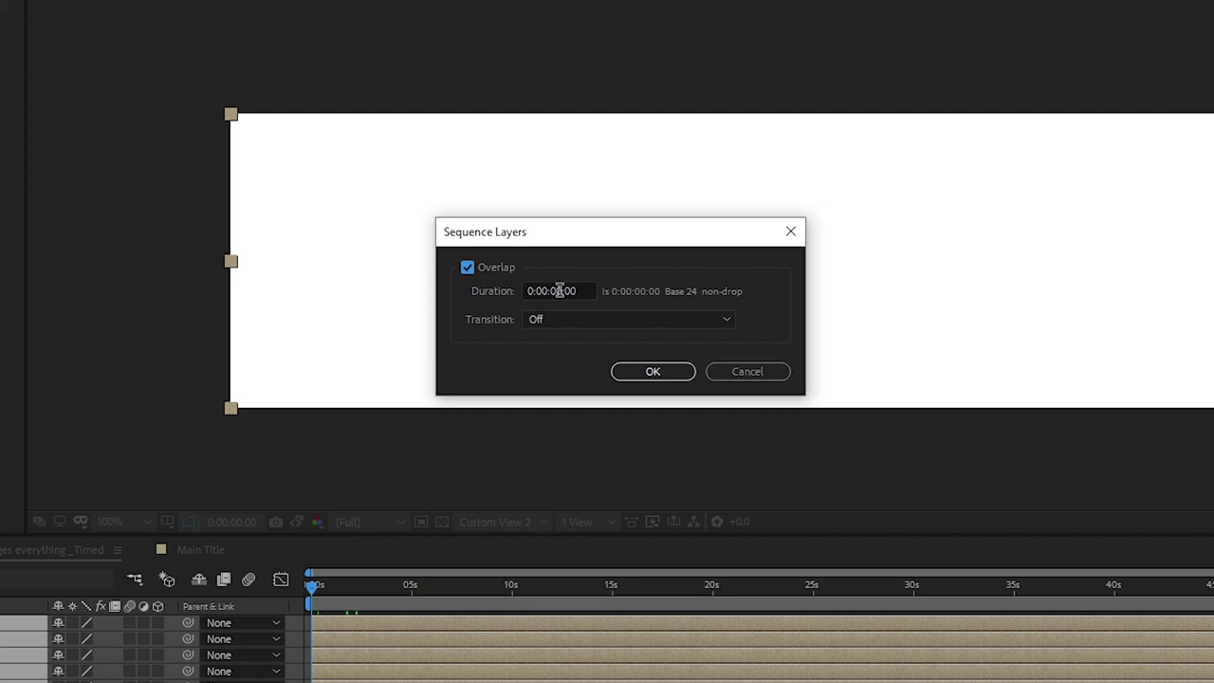
left_click(557, 290)
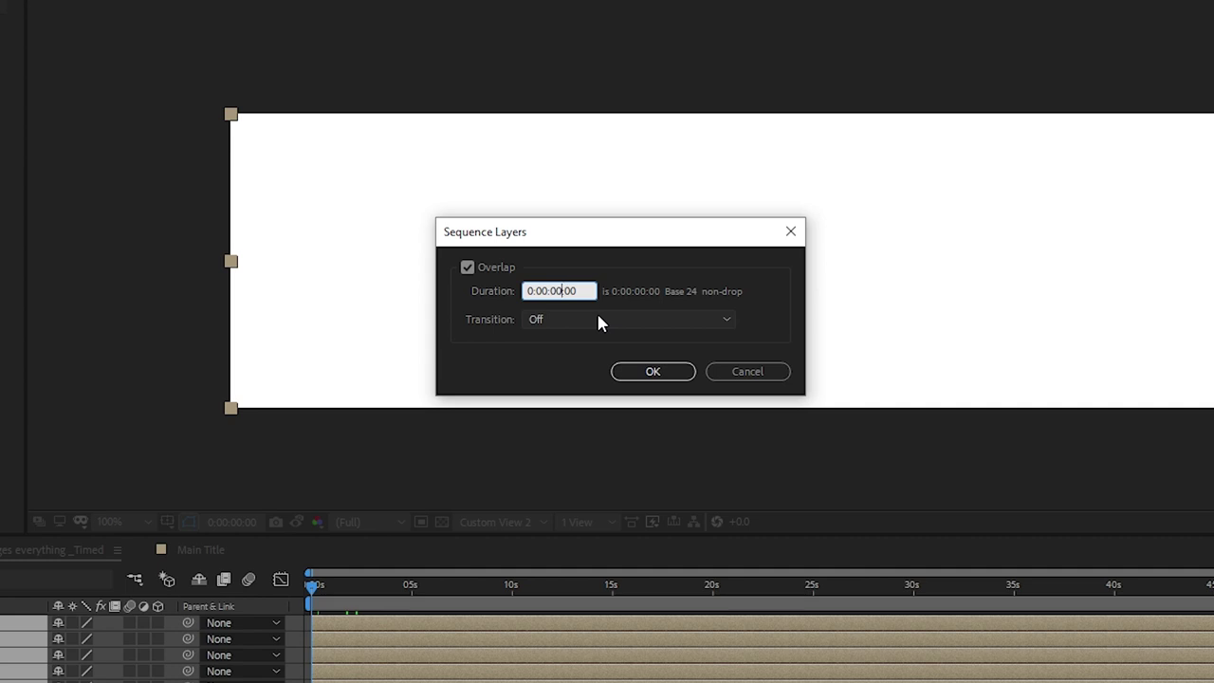
type("59:23")
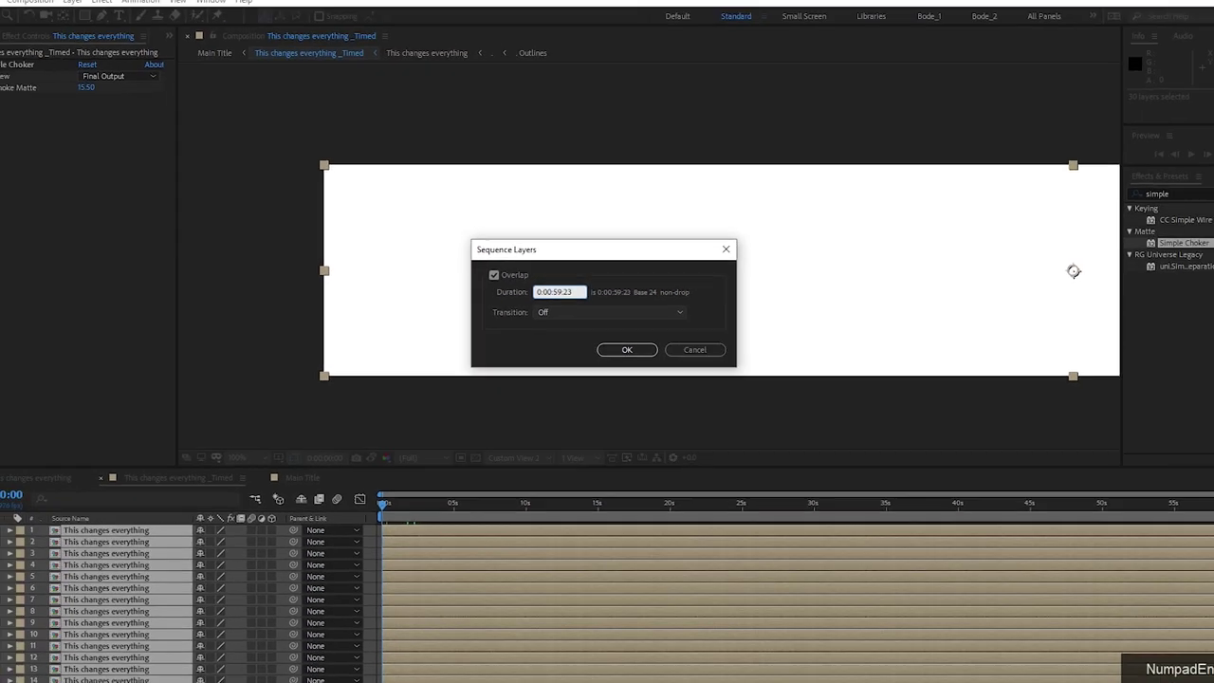
key("KP_Enter")
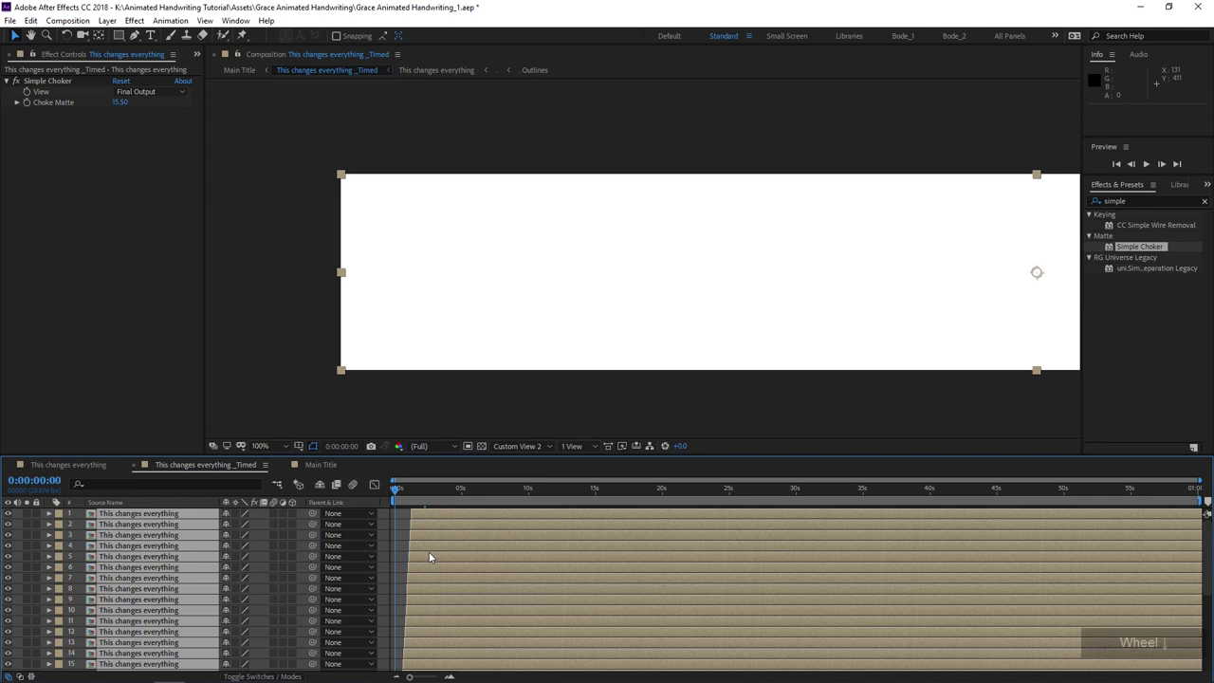
- Examine the one-frame stagger of the layers and preview the layered write-on from the start
scroll(409, 587, "down", 5)
scroll(402, 596, "up", 5, "alt")
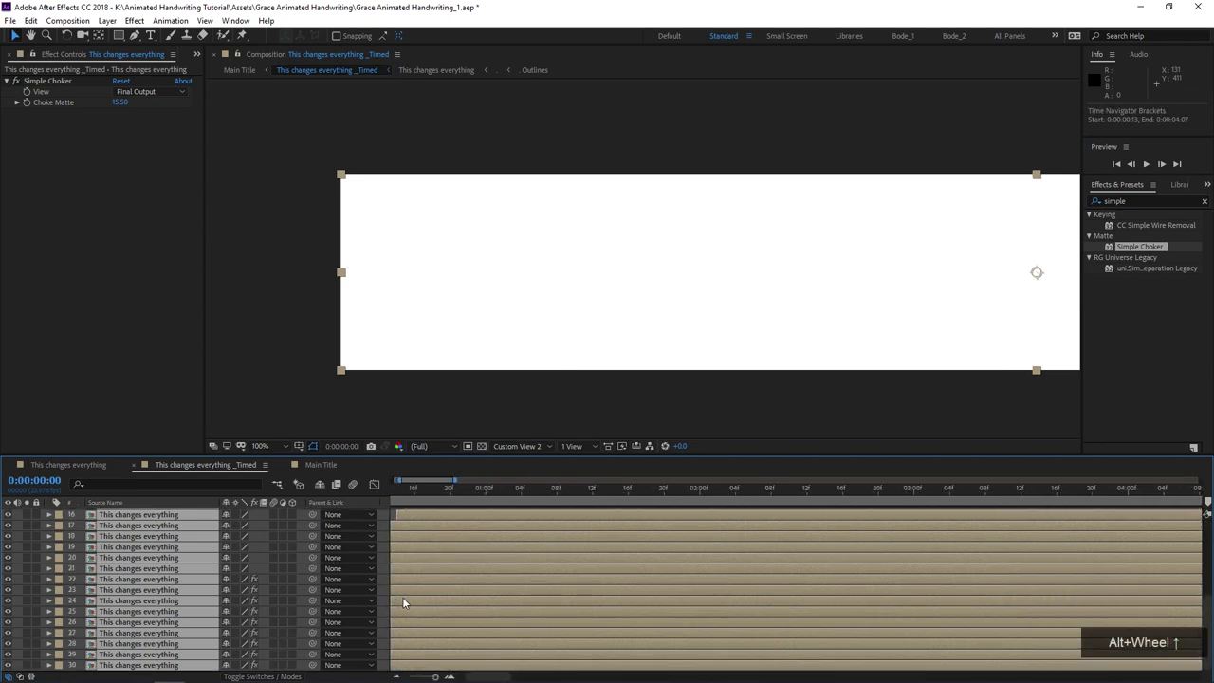
left_click_drag(422, 488, 372, 495)
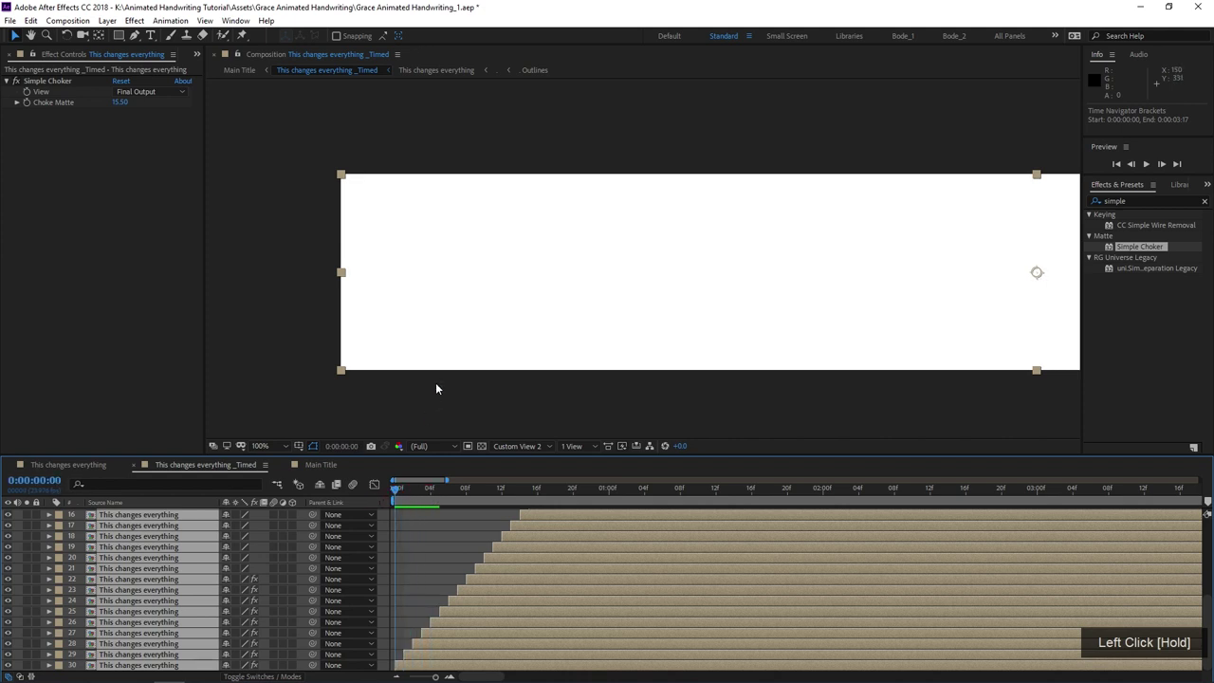
key("space")
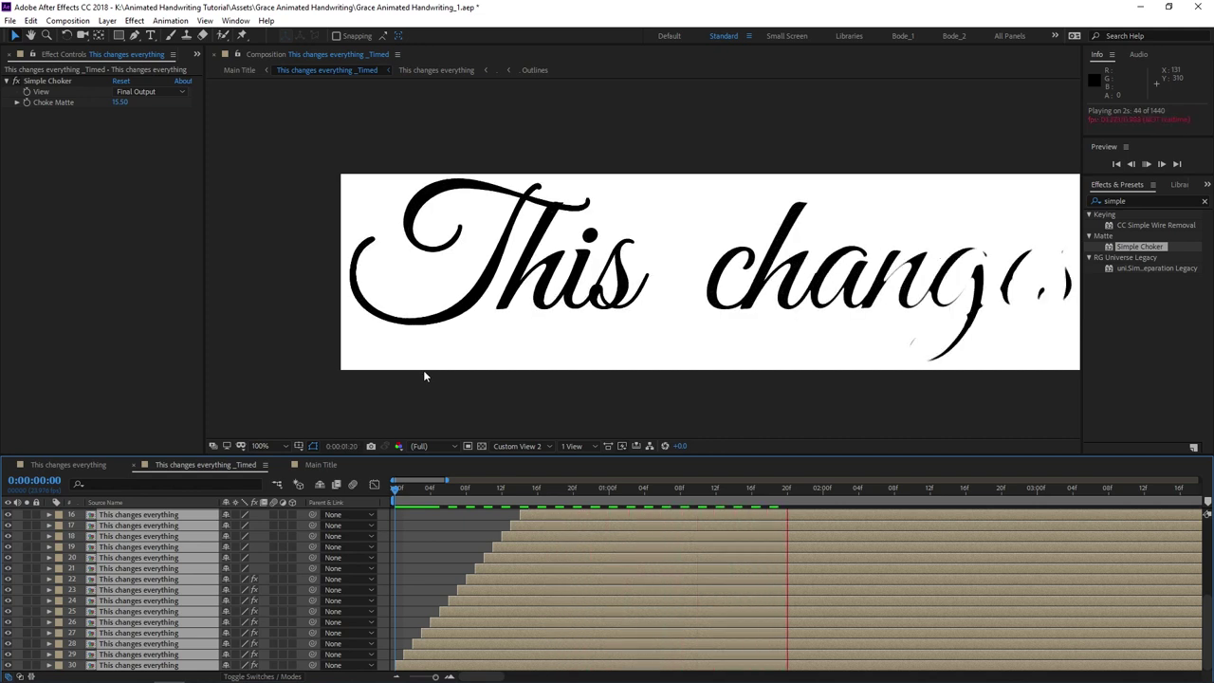
key("space")
left_click_drag(875, 316, 595, 334)
left_click_drag(740, 330, 532, 360)
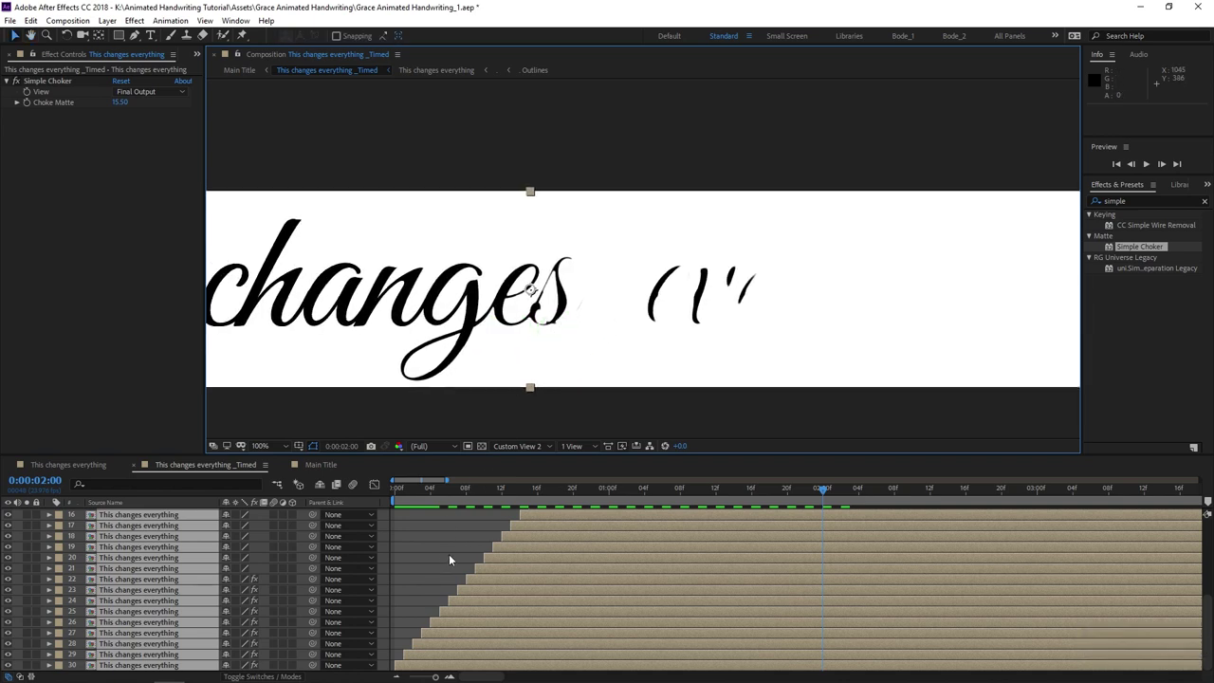
- Set the opacity of all selected title layers to 10%
key("t")
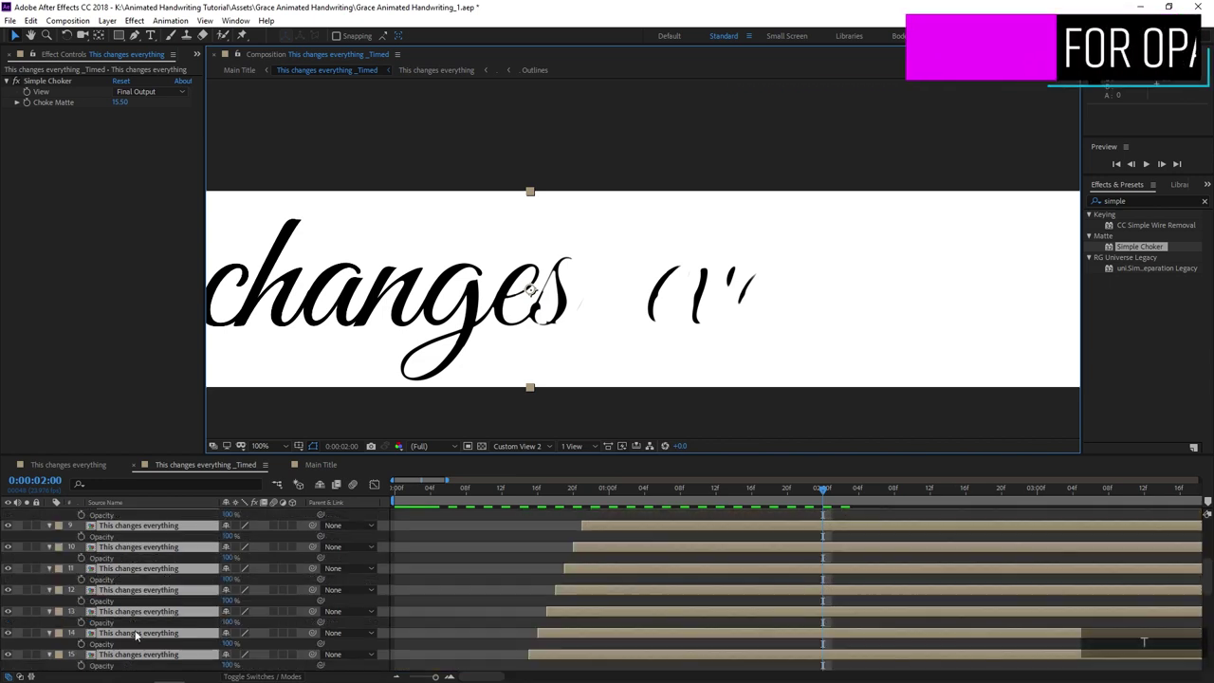
left_click(226, 559)
type("10")
key("KP_Enter")
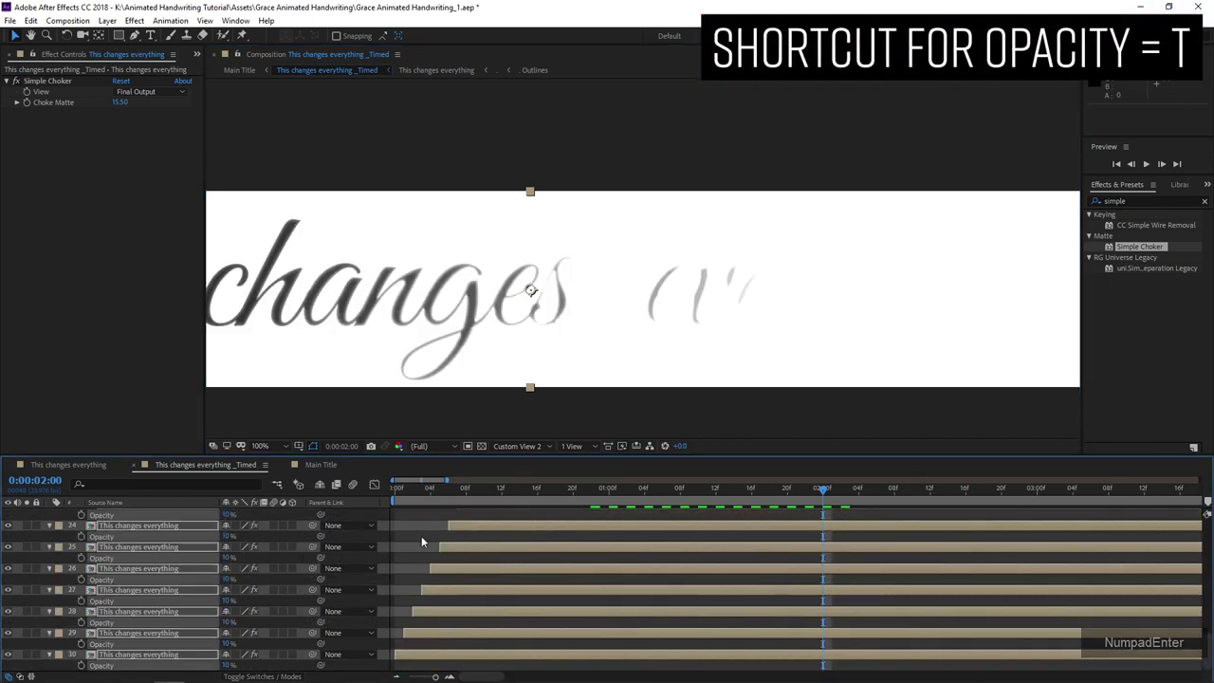
- Preview the translucent write-on from the start and inspect the end of the title at 0:00:04:14 and 0:00:04:04
left_click_drag(285, 336, 618, 344)
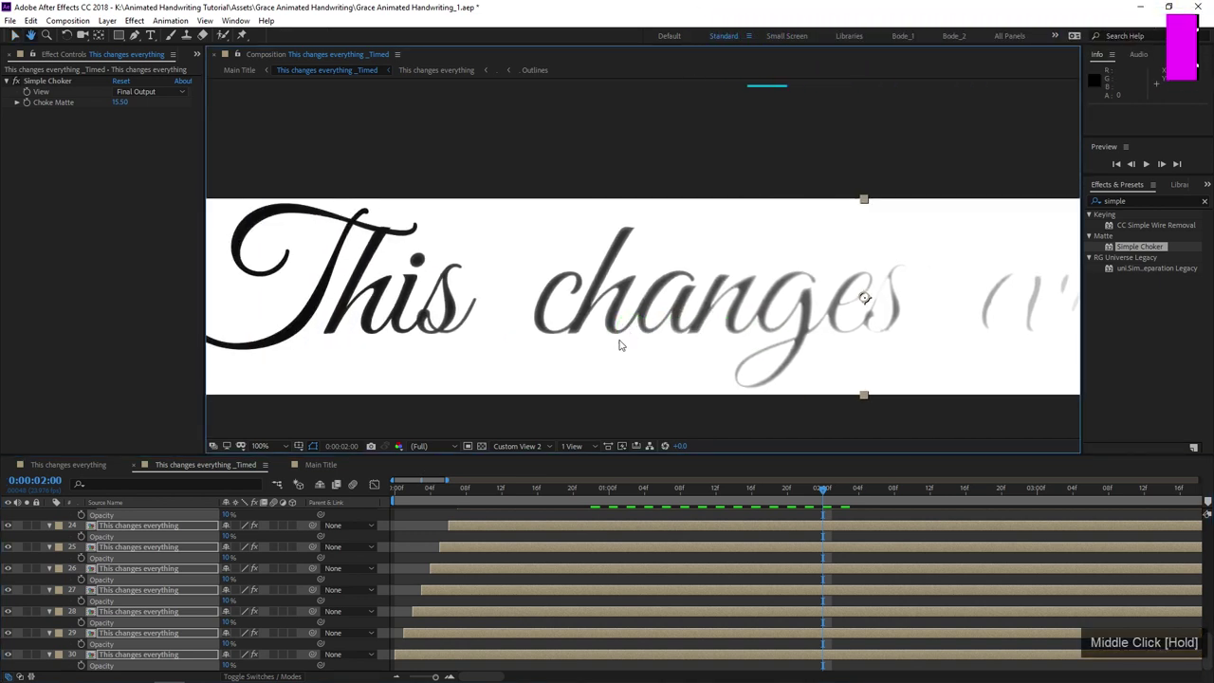
left_click(399, 488)
scroll(439, 339, "down", 2)
key("space")
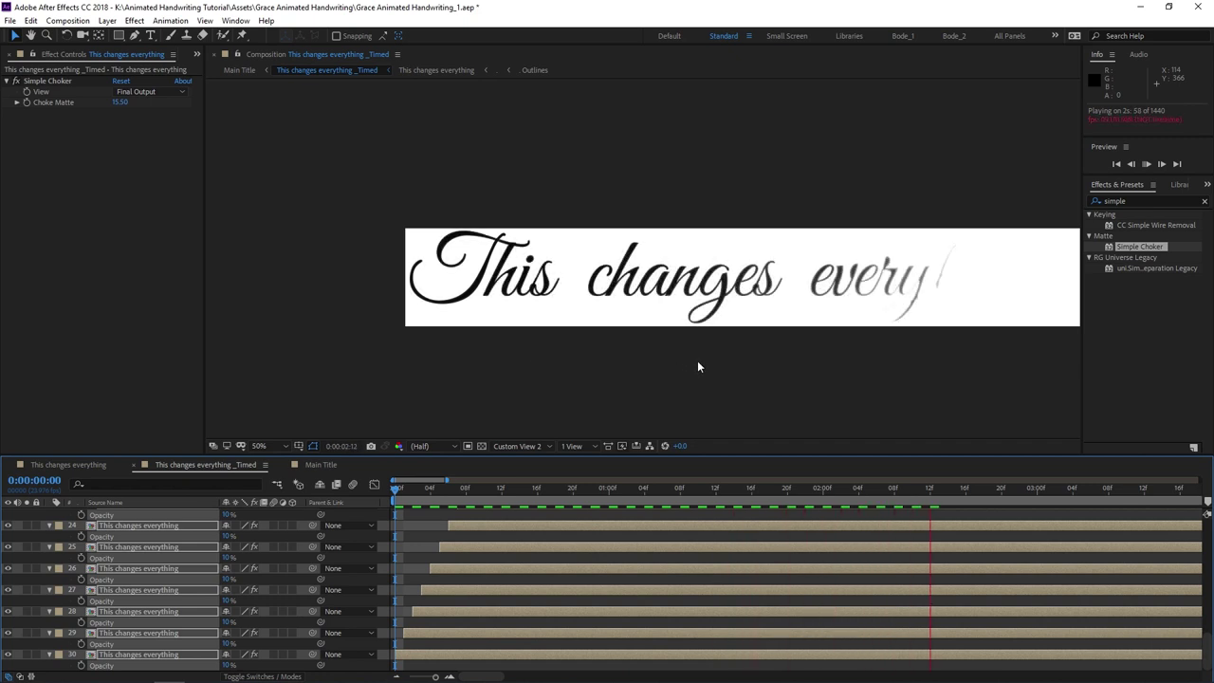
left_click_drag(943, 309, 718, 319)
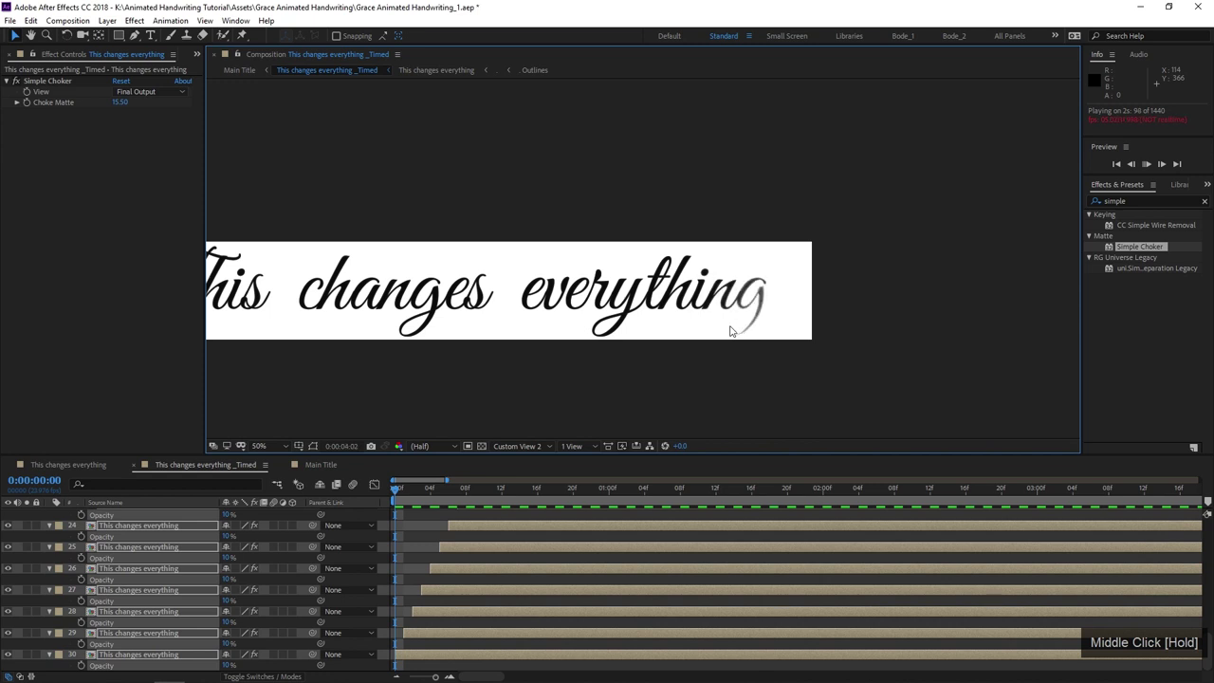
scroll(772, 314, "up", 3)
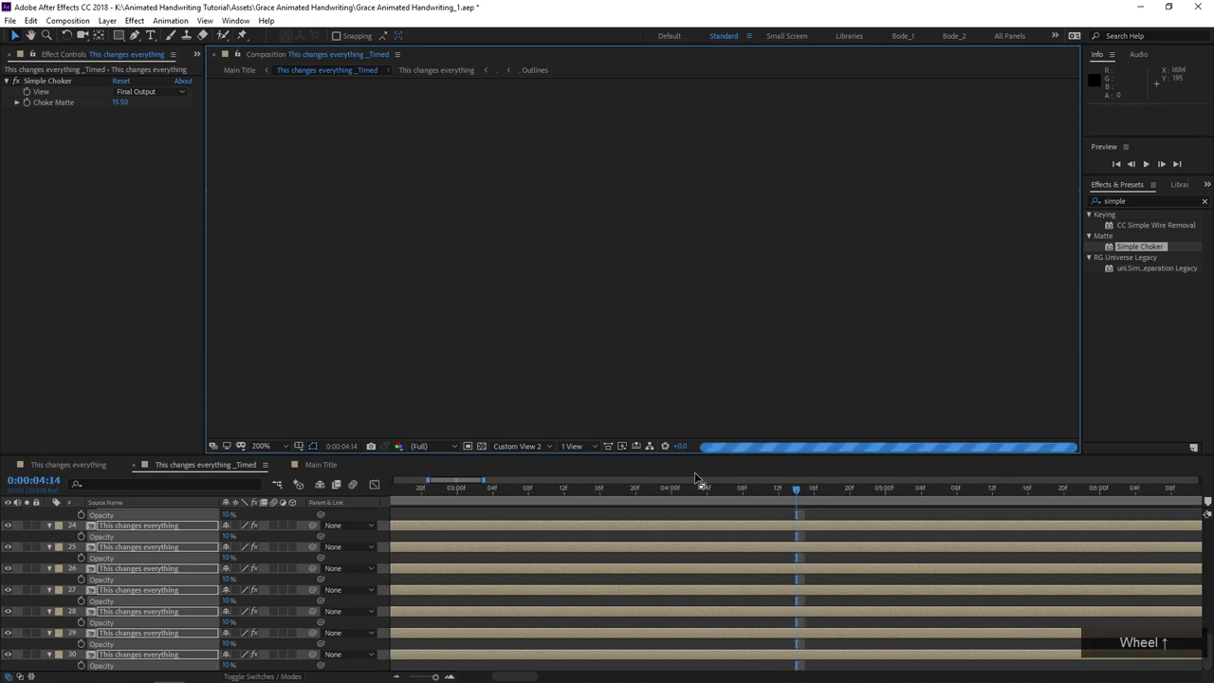
scroll(622, 382, "down", 1)
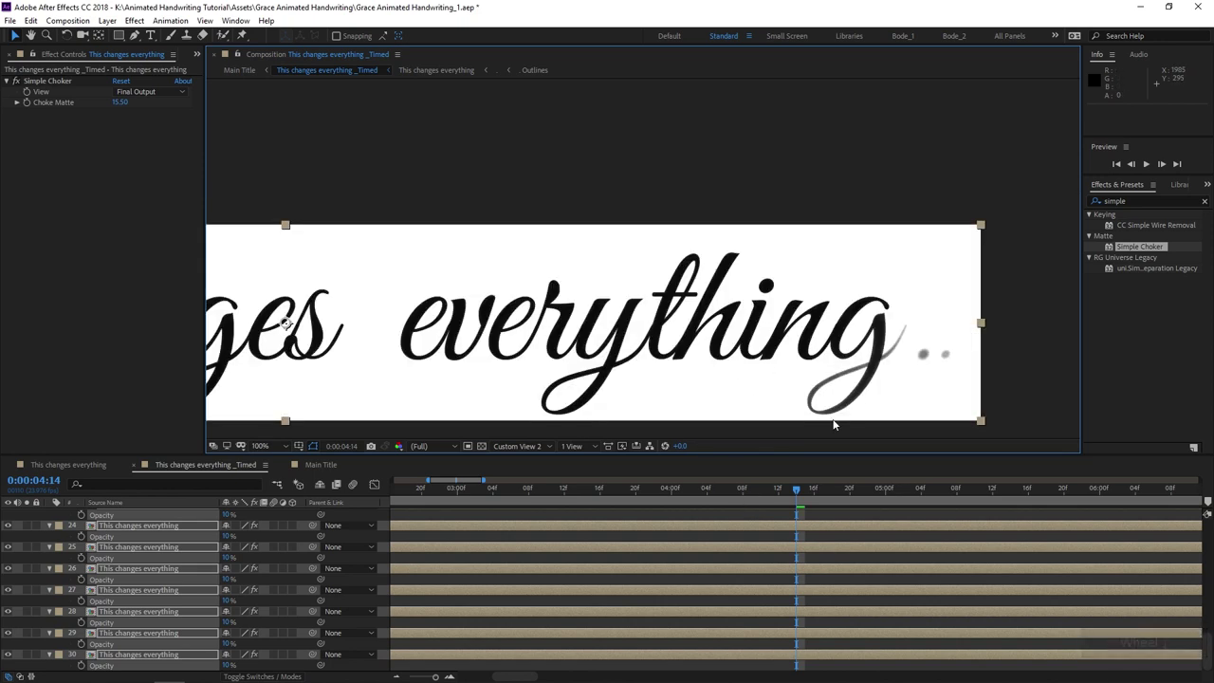
key("shift+Page_Up")
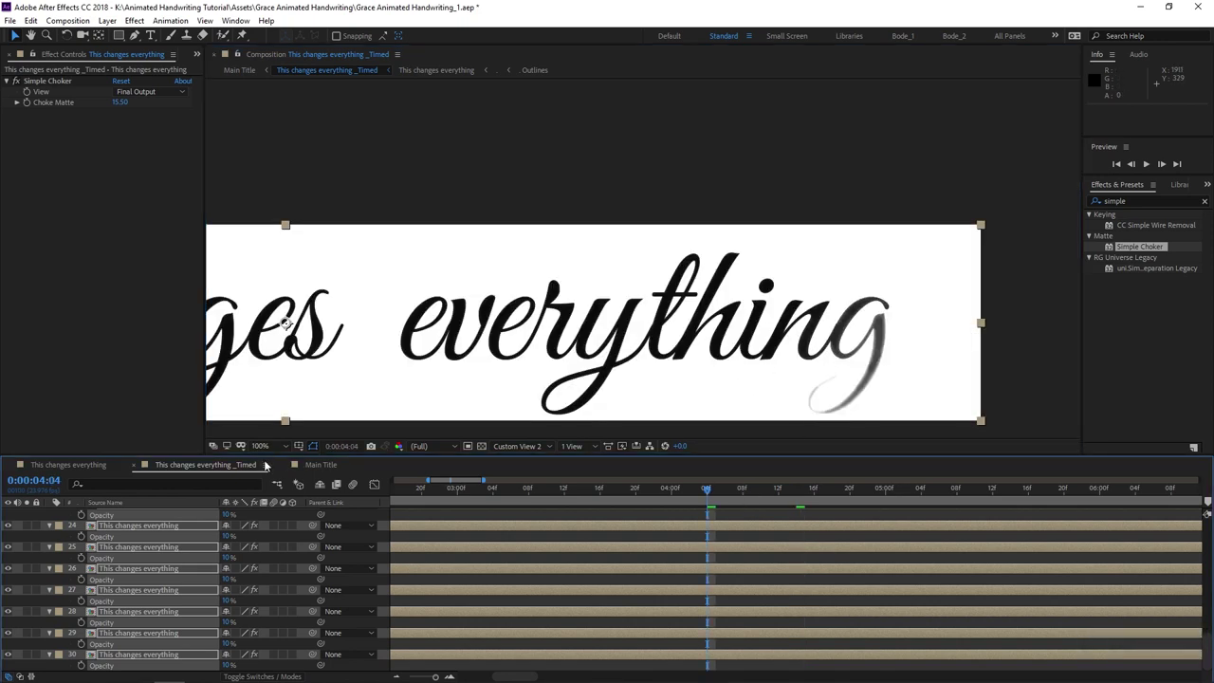
- Switch to the Main Title composition and preview the watercolor write-on up close from about 0:00:02:06
left_click(307, 464)
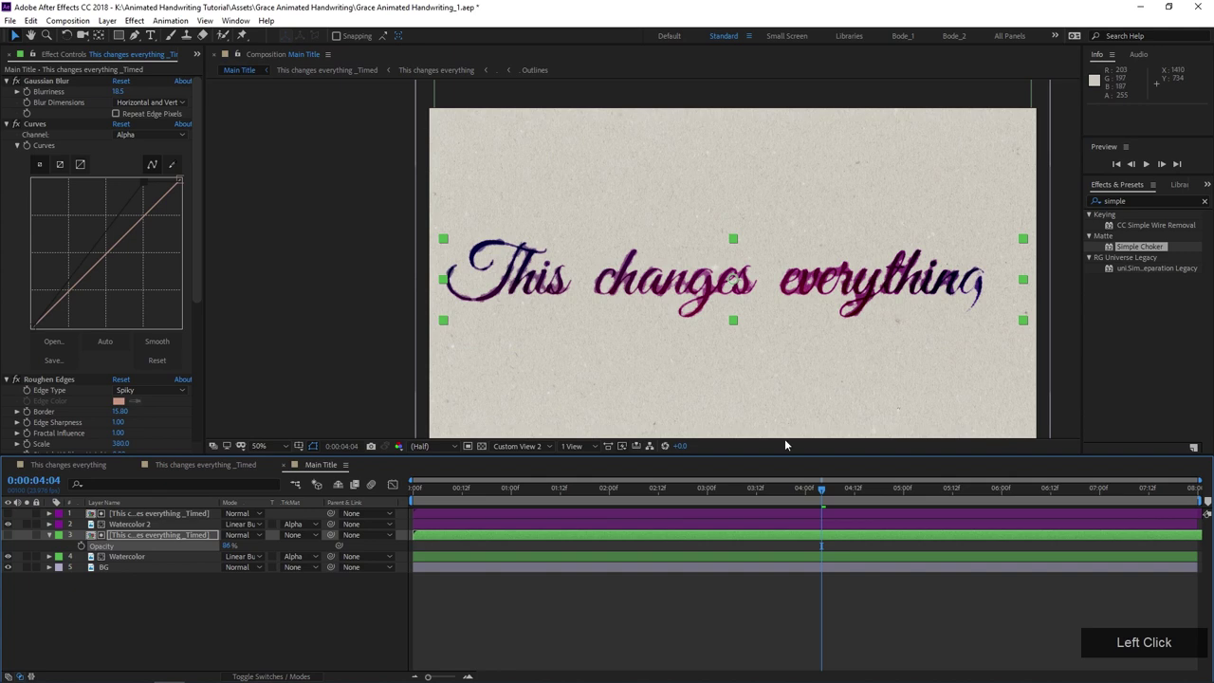
left_click(637, 489)
scroll(823, 292, "up", 2)
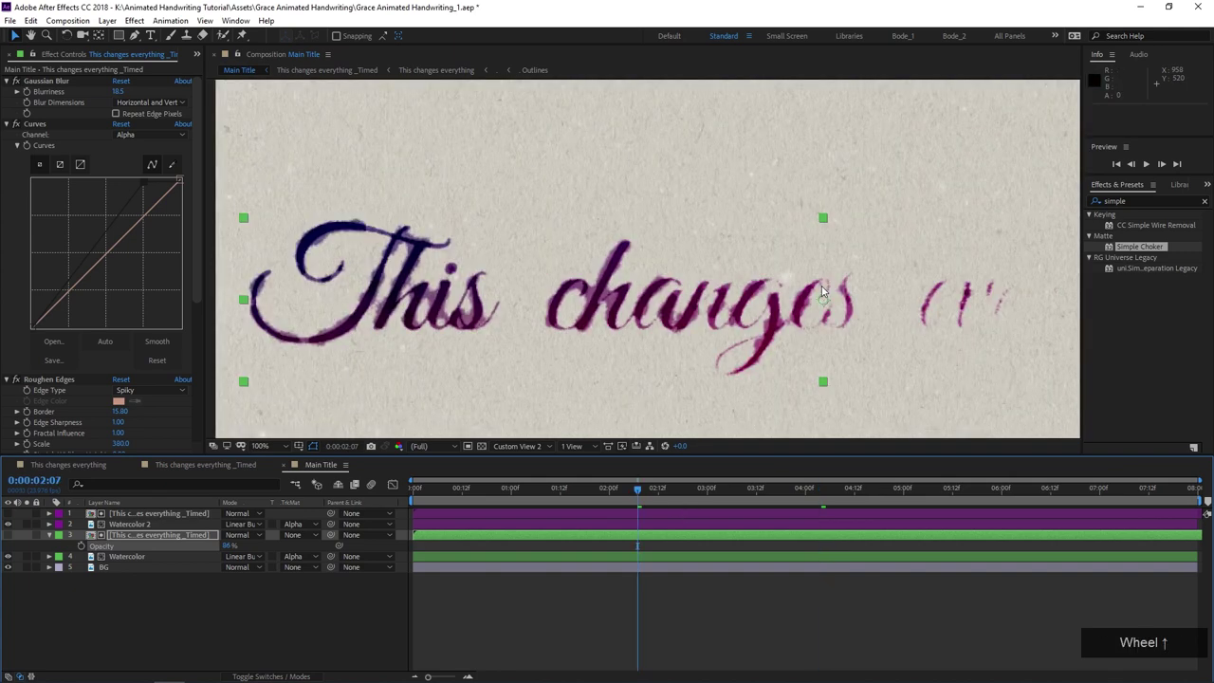
left_click_drag(823, 292, 569, 284)
key("space")
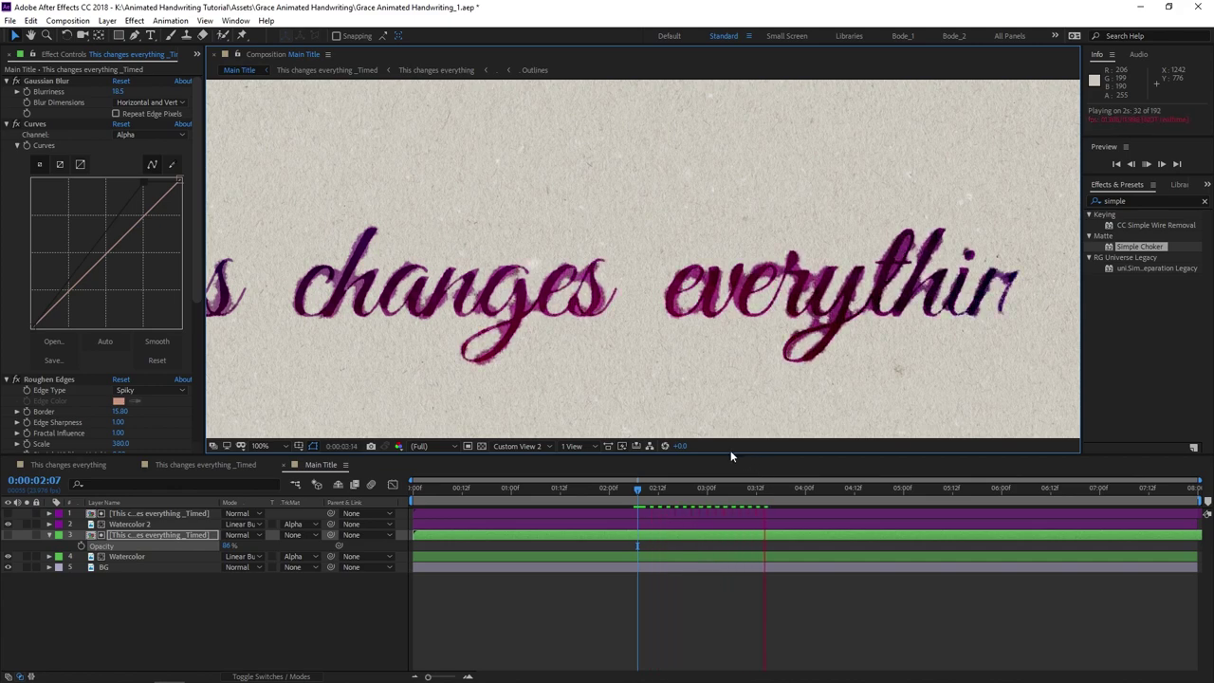
left_click_drag(881, 348, 658, 358)
left_click(633, 488)
key("space")
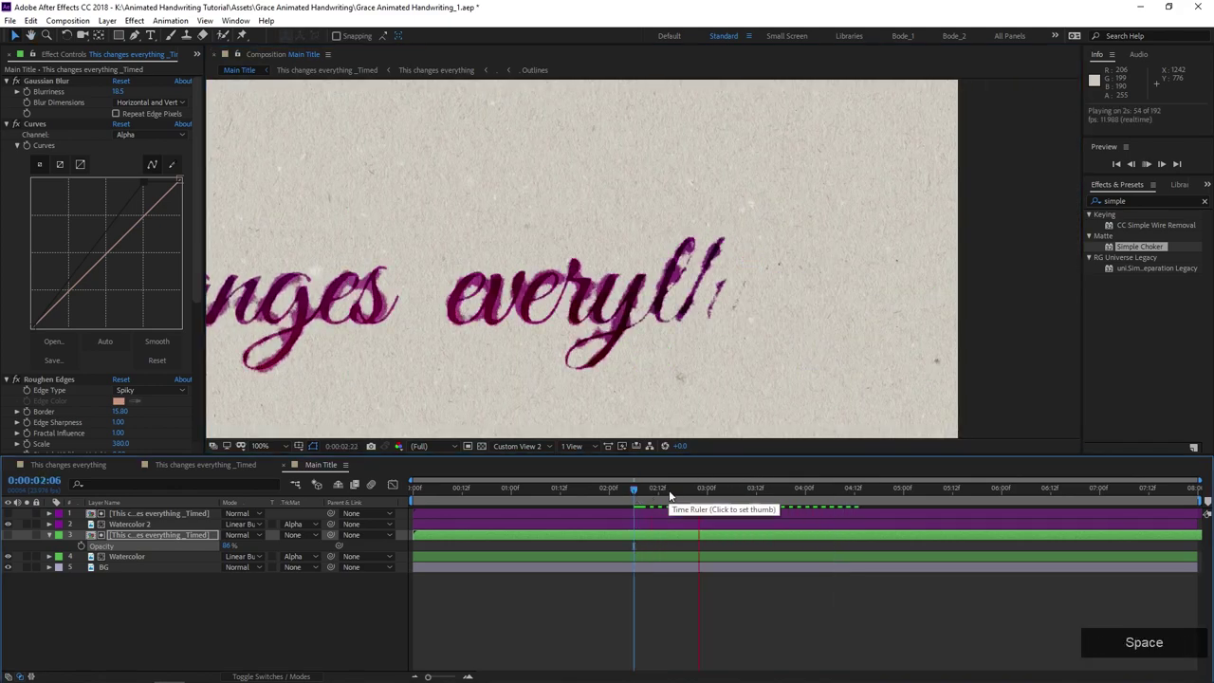
- Open the This changes everything _Timed composition and reveal the Time Remap keyframes of all its title layers, starting from the first layer
key("space")
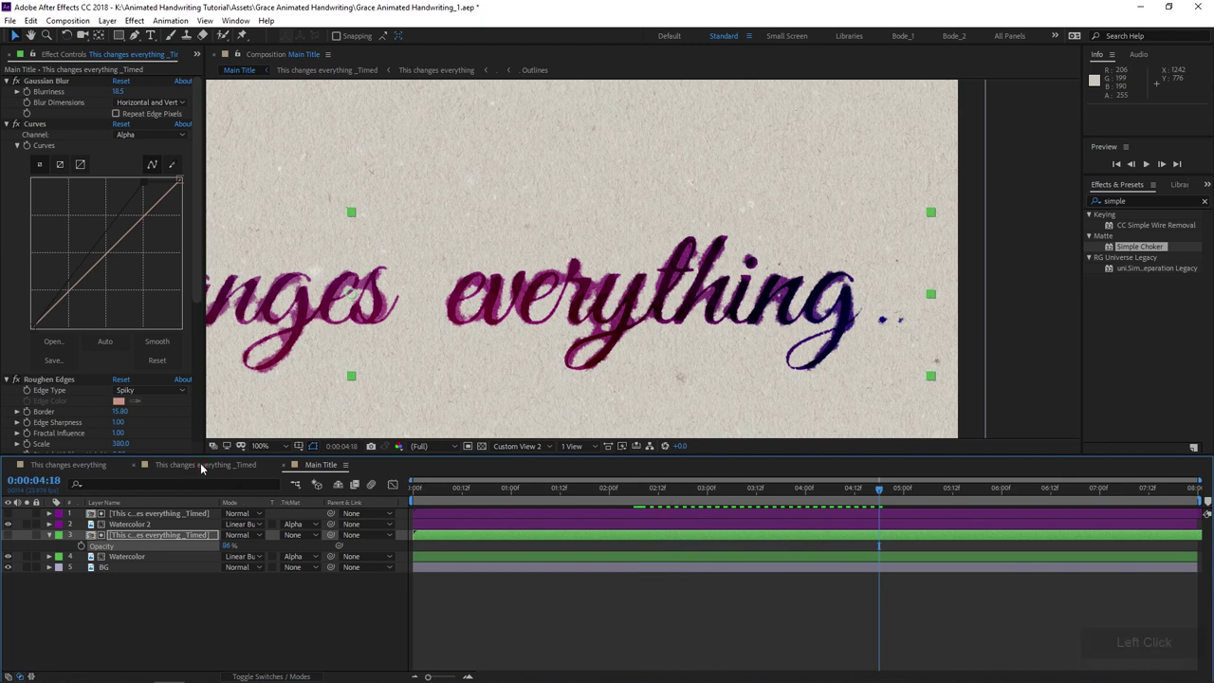
left_click(201, 465)
left_click_drag(483, 480, 1201, 480)
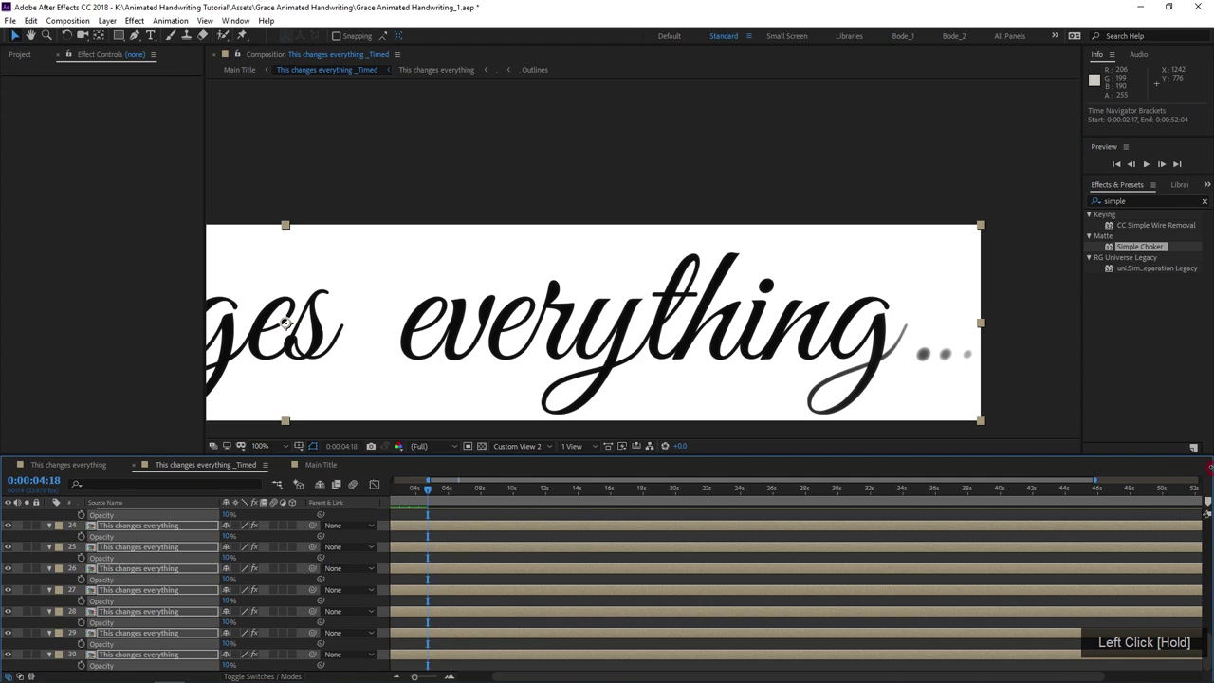
left_click_drag(426, 480, 251, 479)
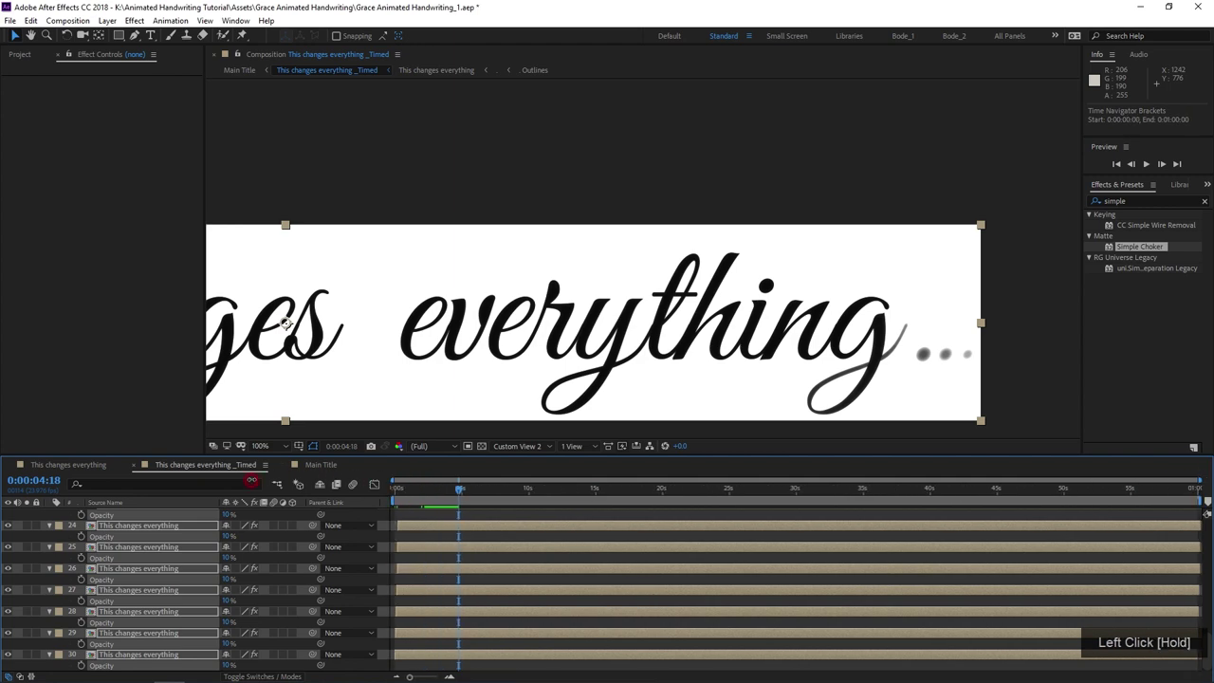
scroll(520, 556, "up", 3)
left_click_drag(459, 488, 498, 498)
key("u")
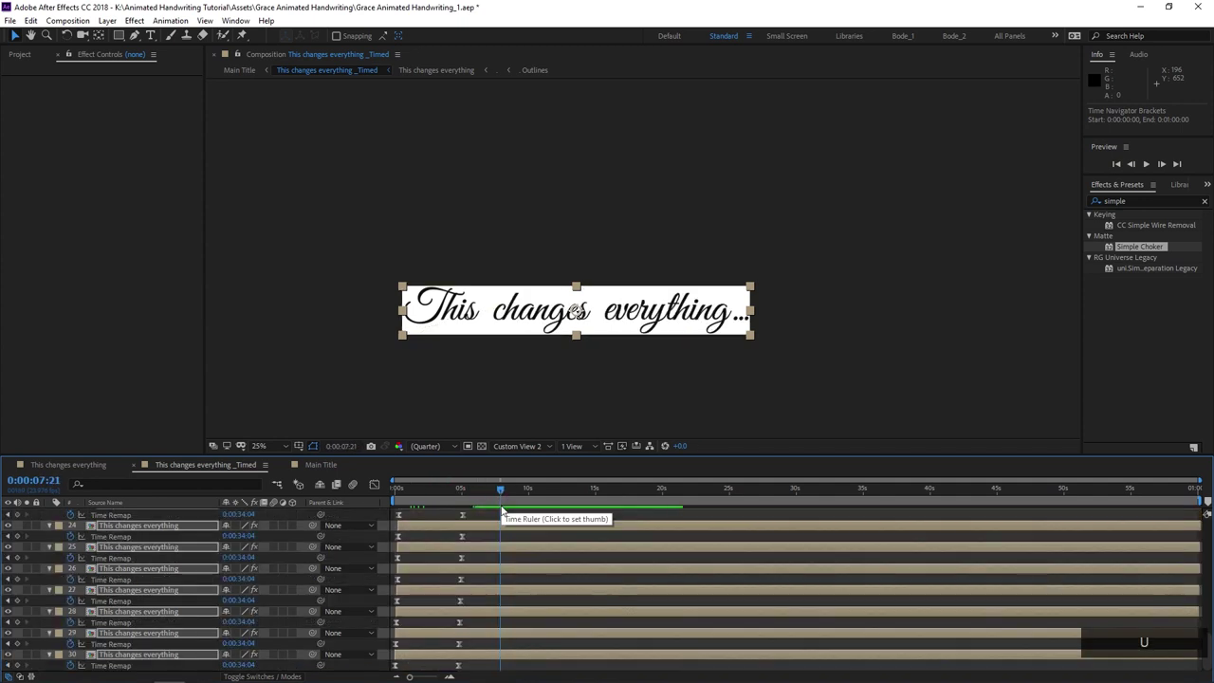
scroll(480, 512, "up", 5)
scroll(479, 517, "up", 5)
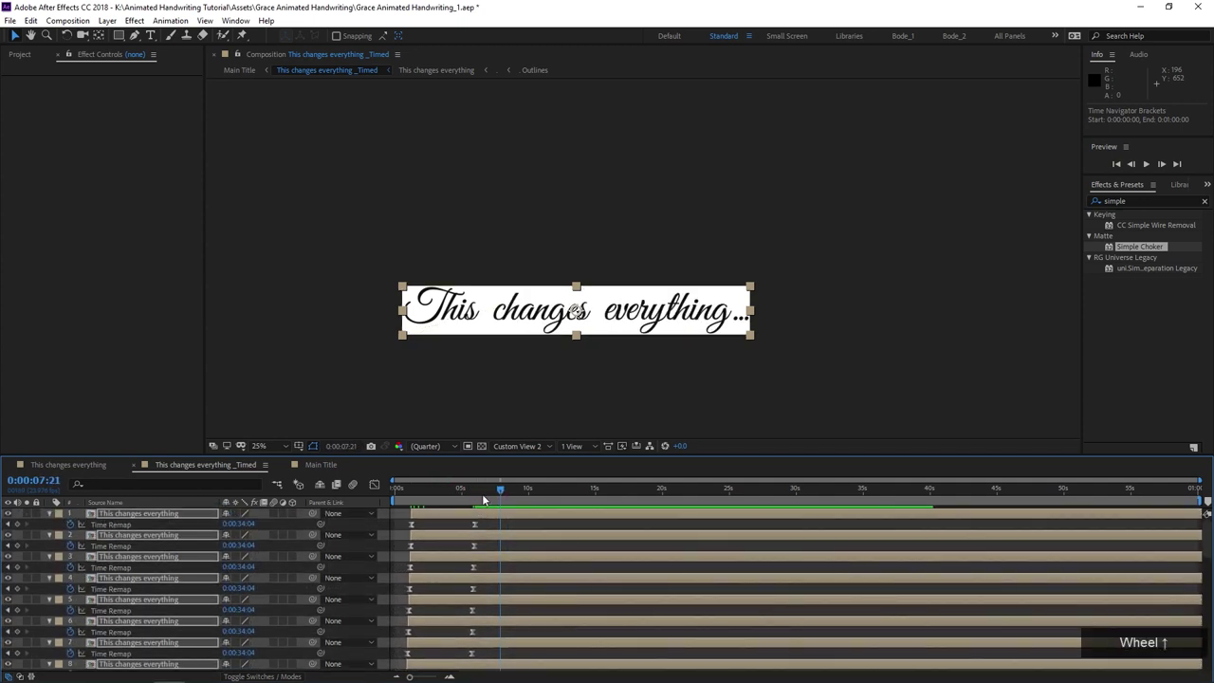
- Trim the This changes everything _Timed composition to its work area so that it ends at 0:00:08:00
left_click_drag(482, 493, 478, 499)
scroll(472, 521, "up", 5, "alt")
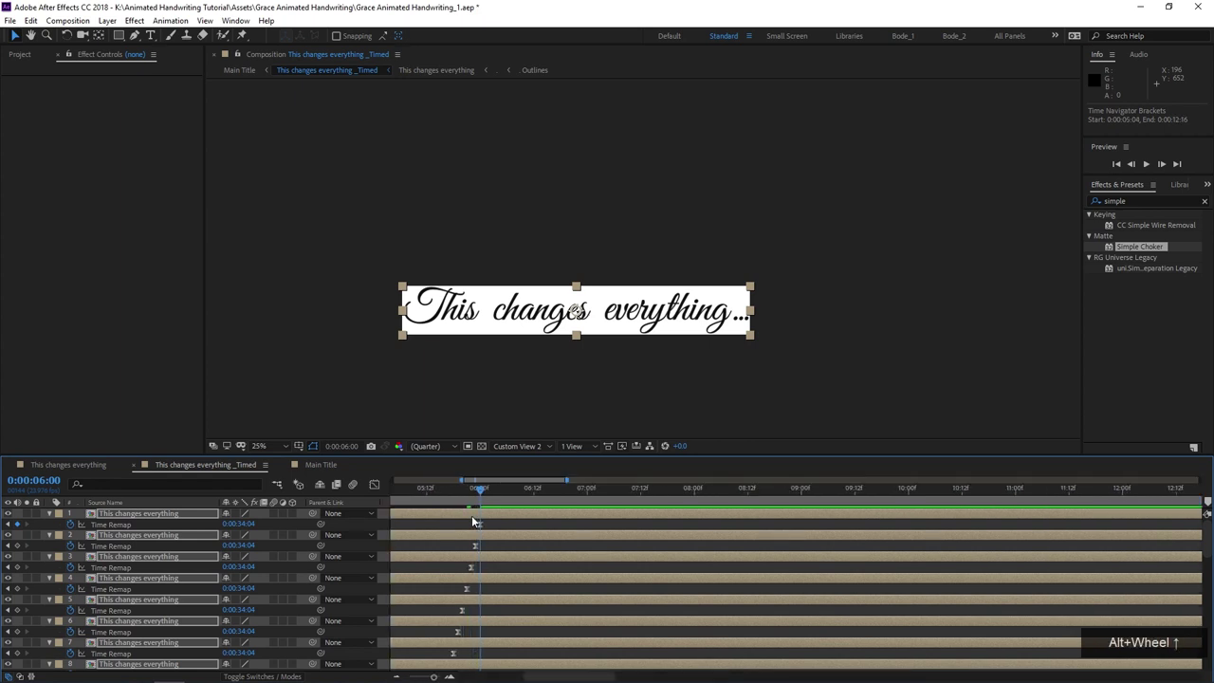
left_click_drag(641, 501, 696, 502)
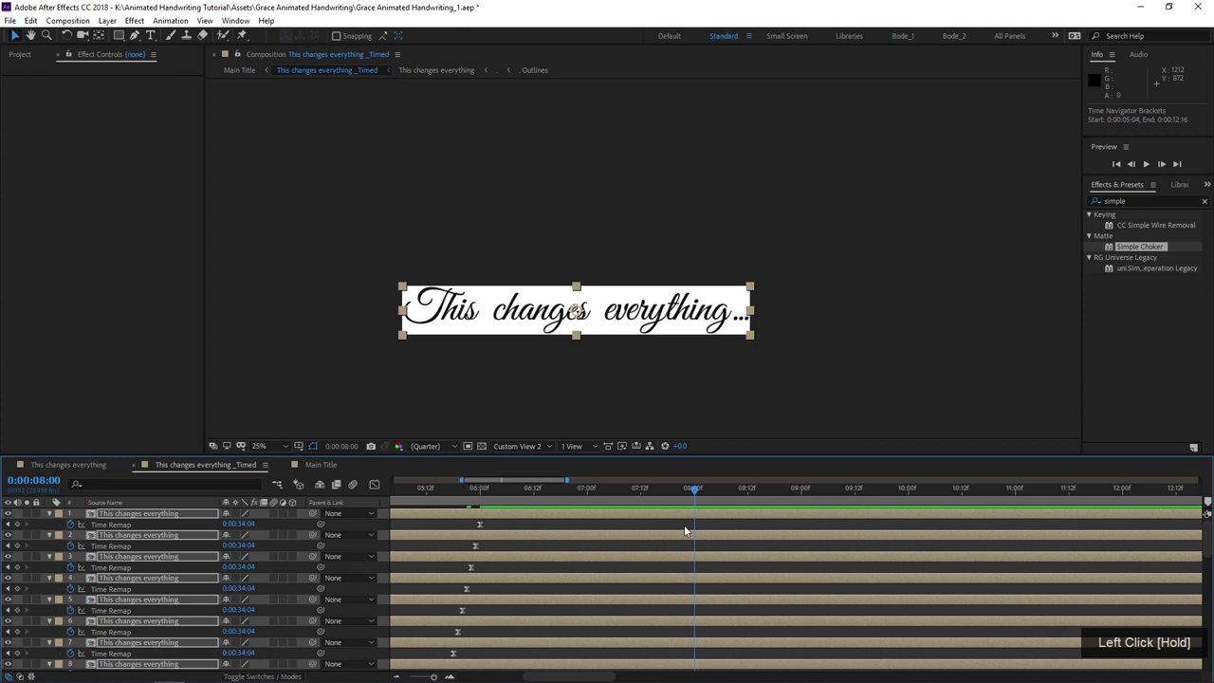
right_click(673, 497)
left_click(697, 534)
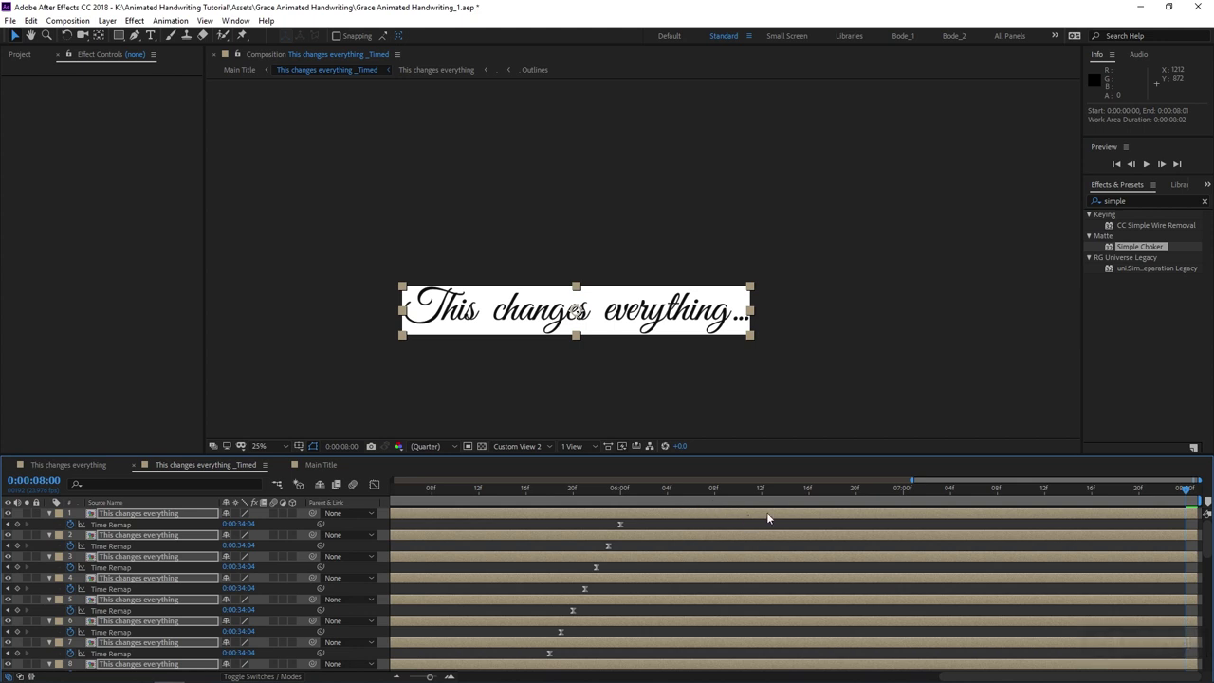
- Add the trimmed composition to the render queue and send it to Adobe Media Encoder
left_click_drag(915, 482, 127, 489)
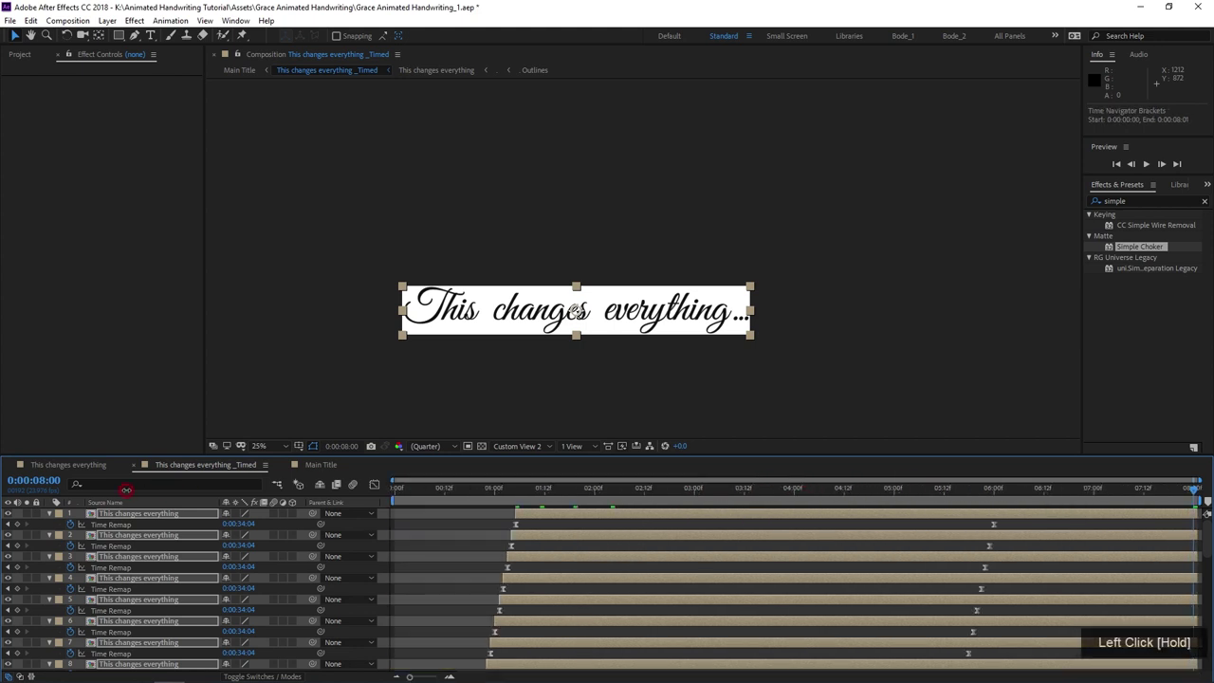
key("ctrl+m")
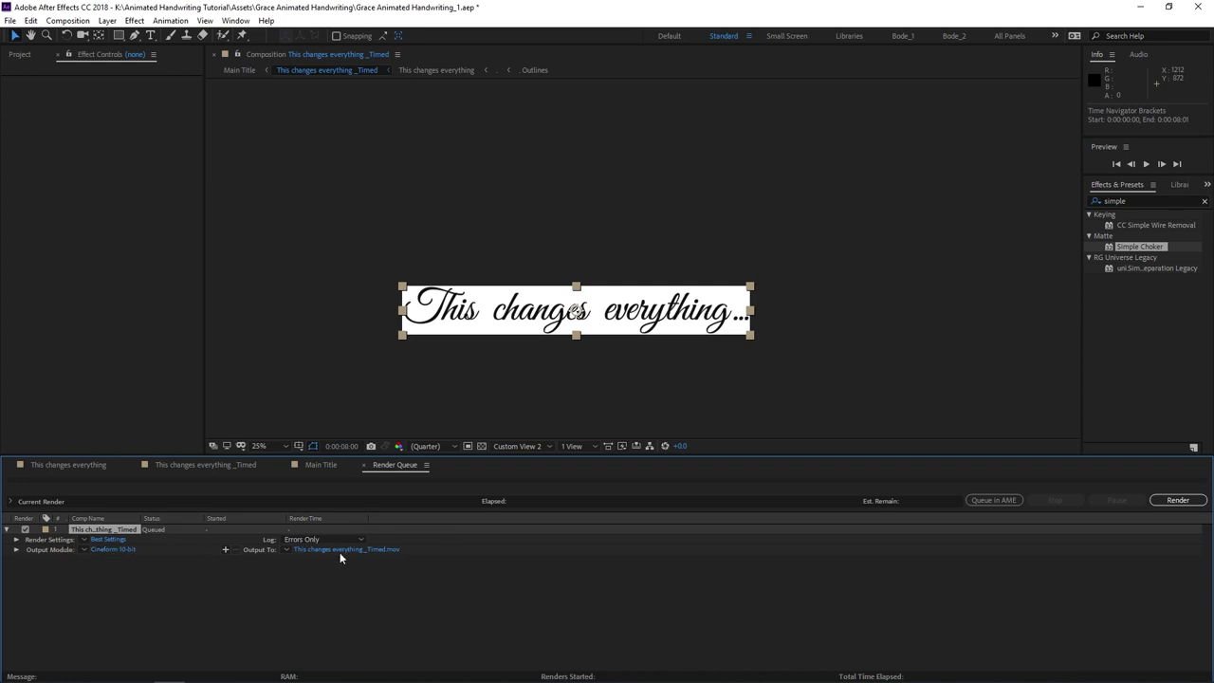
left_click(986, 502)
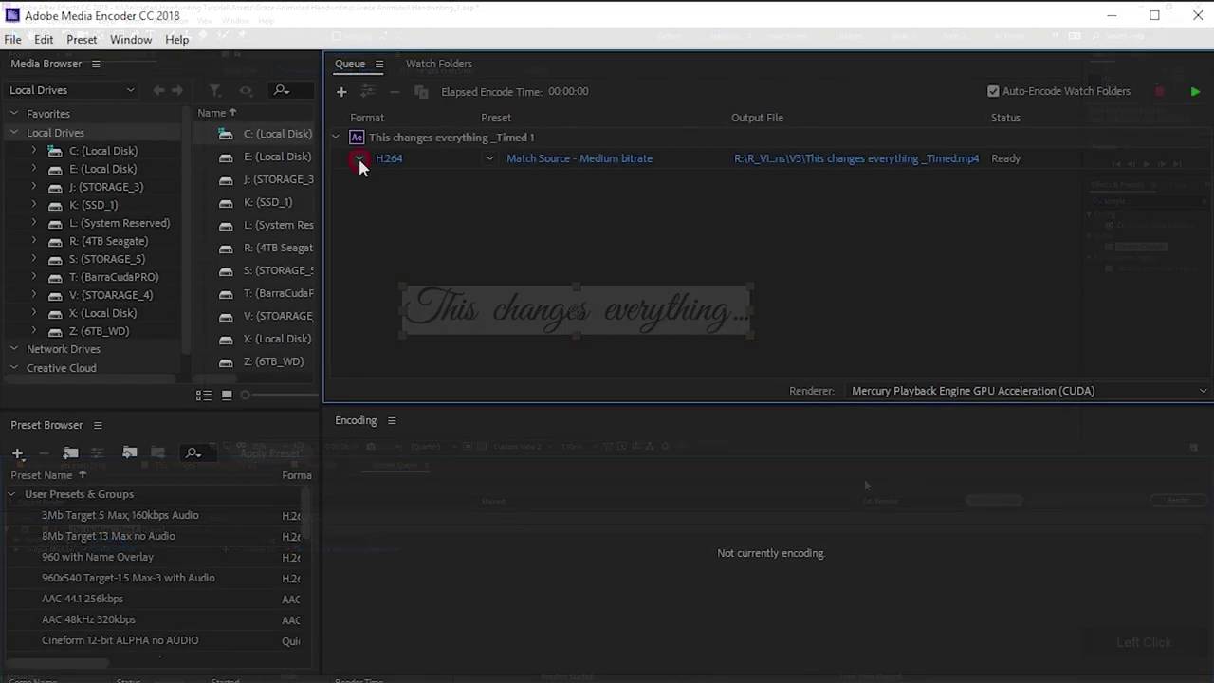
- Set the export to QuickTime, GoPro CineForm RGB 12-bit with alpha, saved as This changes everything _Timed.mov in the AE Renders folder
left_click(359, 159)
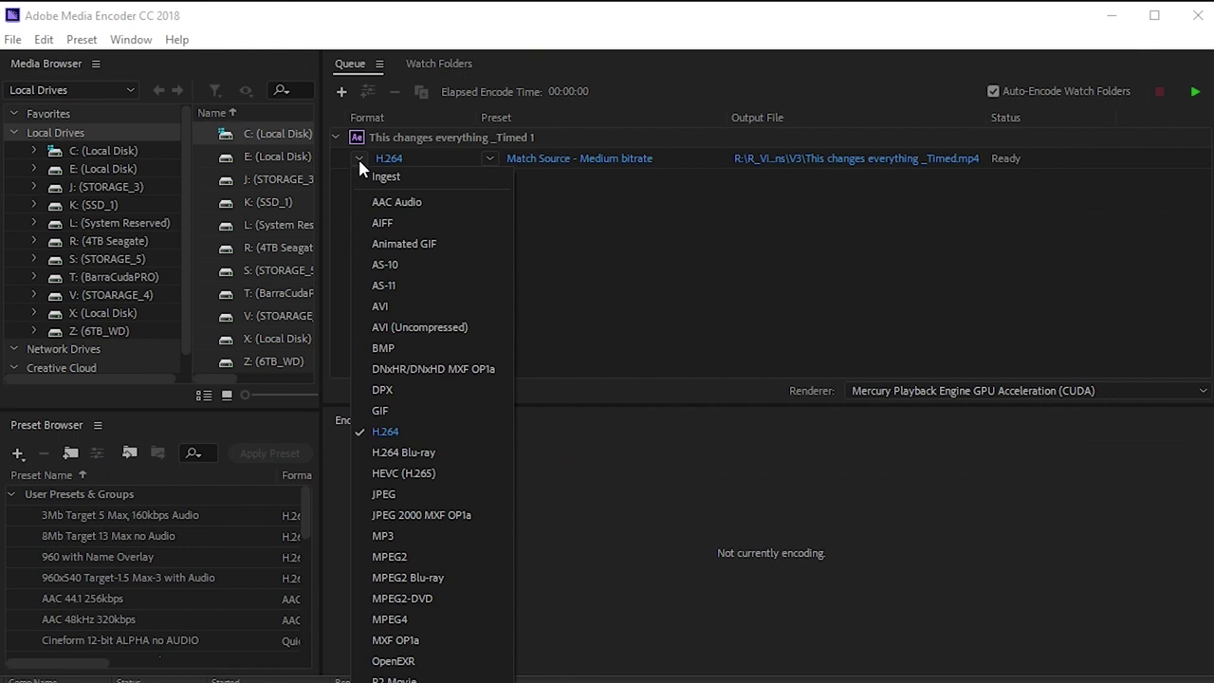
left_click(393, 679)
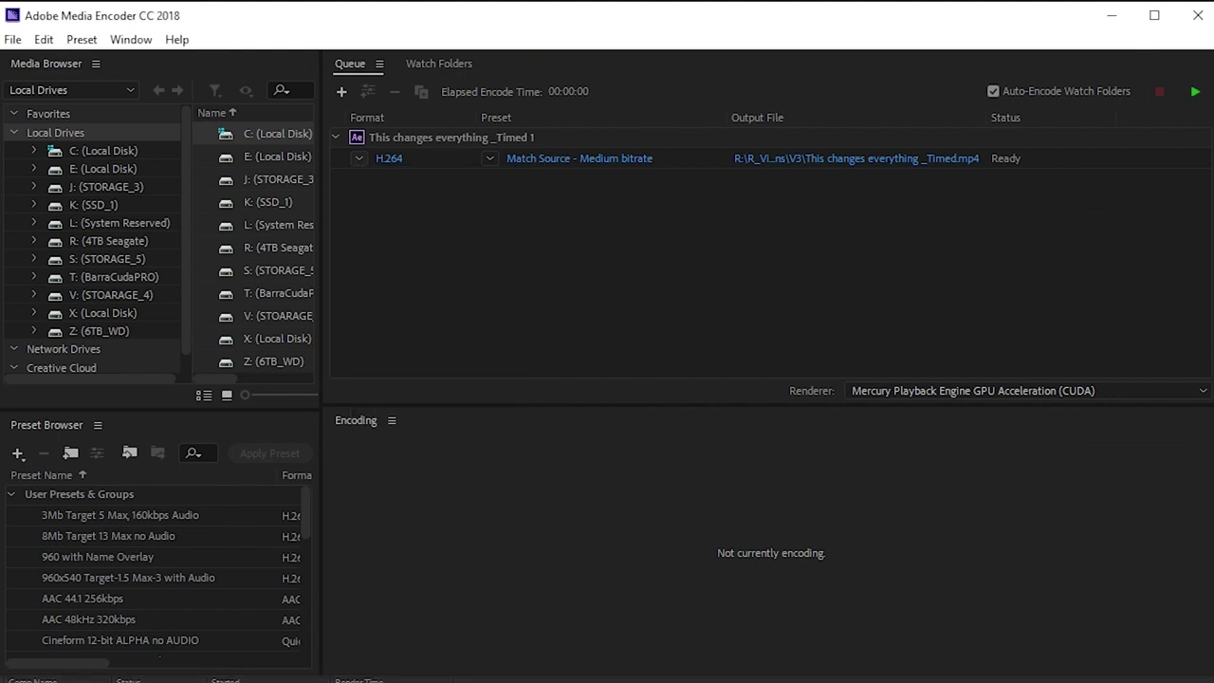
left_click(489, 159)
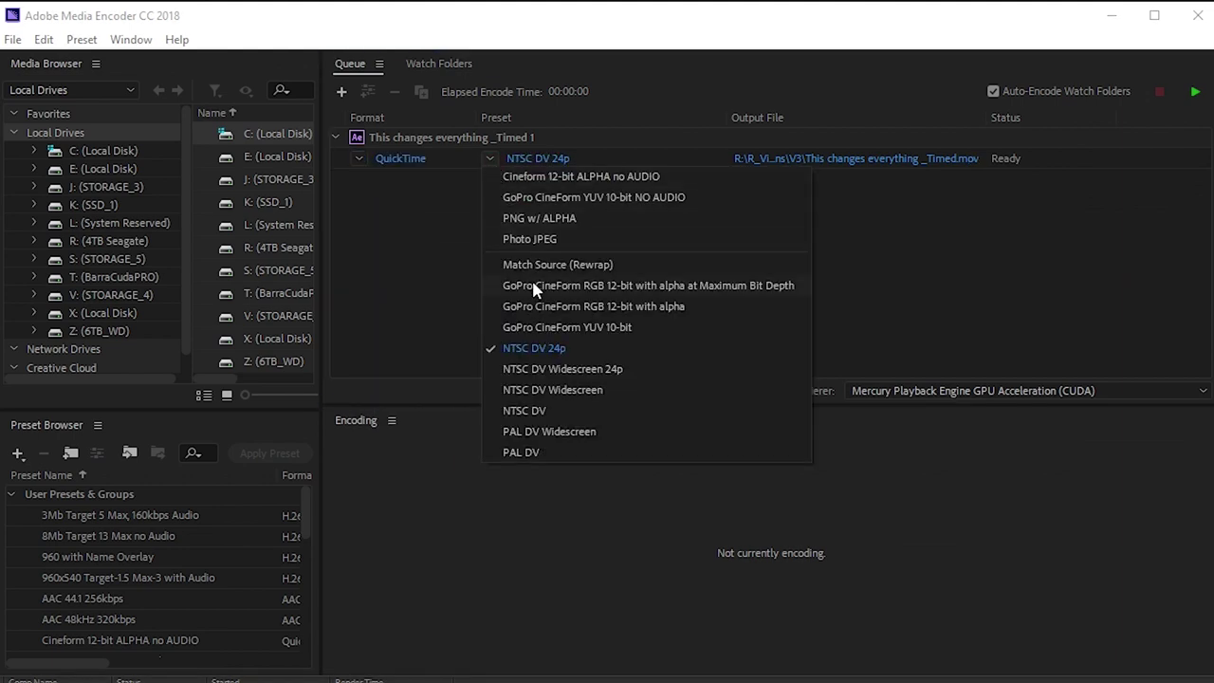
left_click(587, 306)
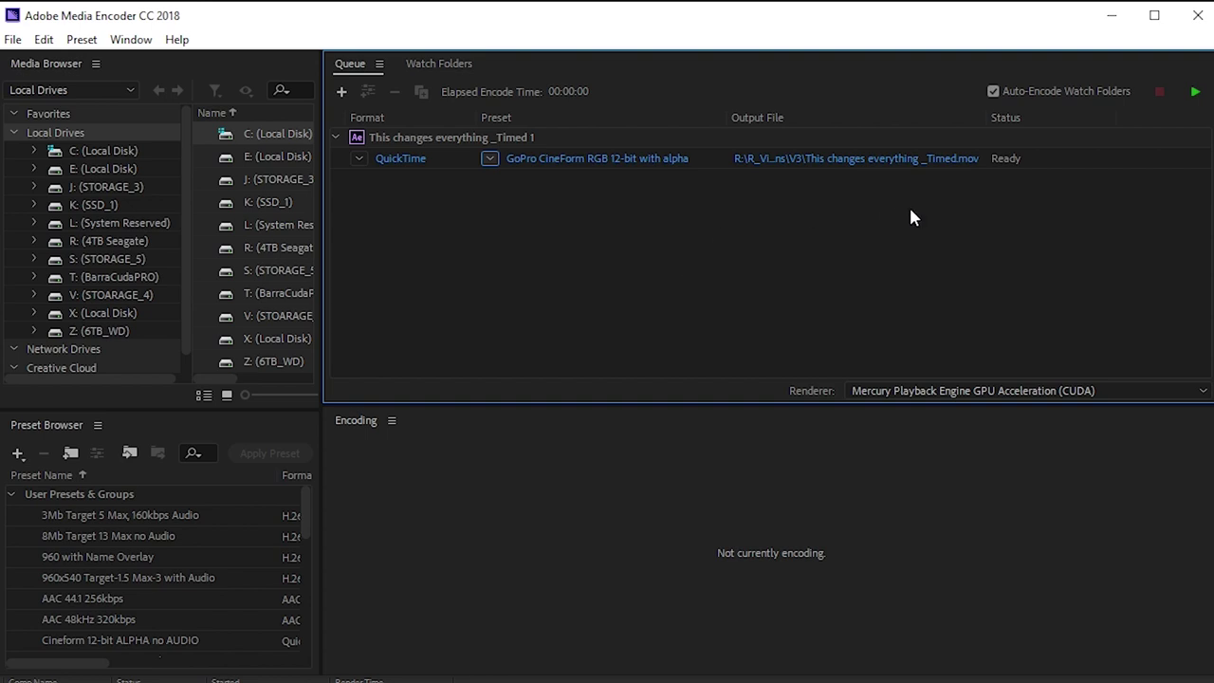
left_click(873, 158)
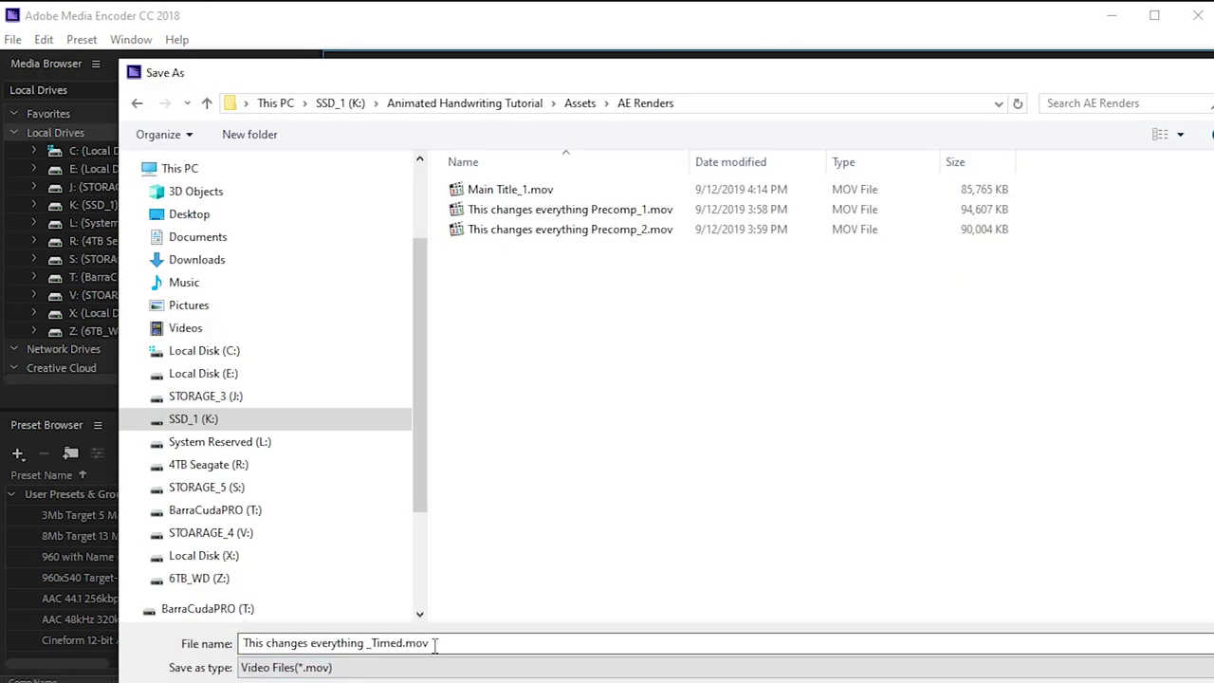
key("Return")
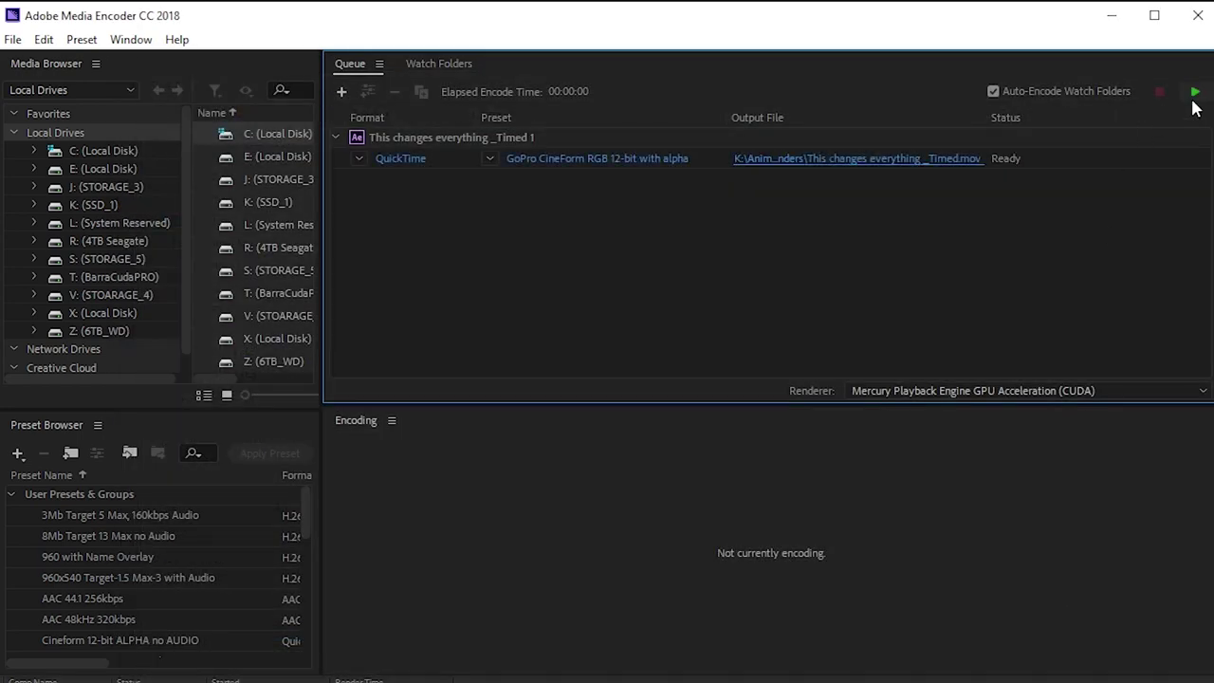
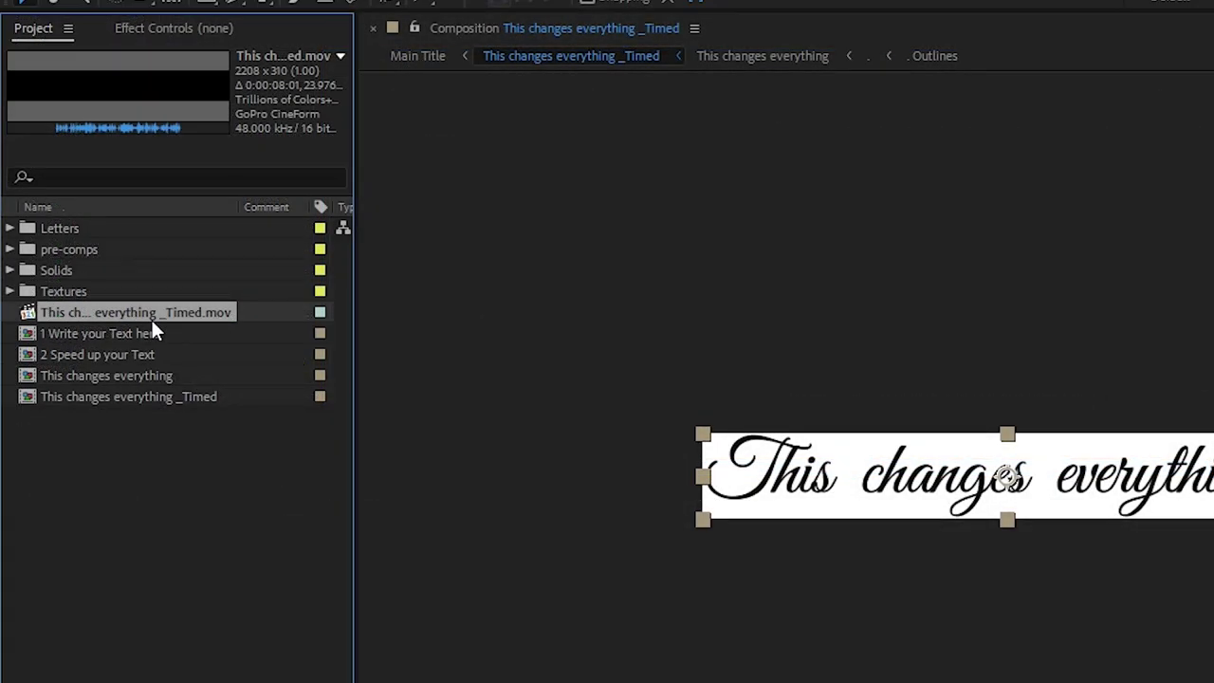
- Duplicate the This changes everything _Timed composition in the project as a layered backup and reselect the original
left_click(133, 396)
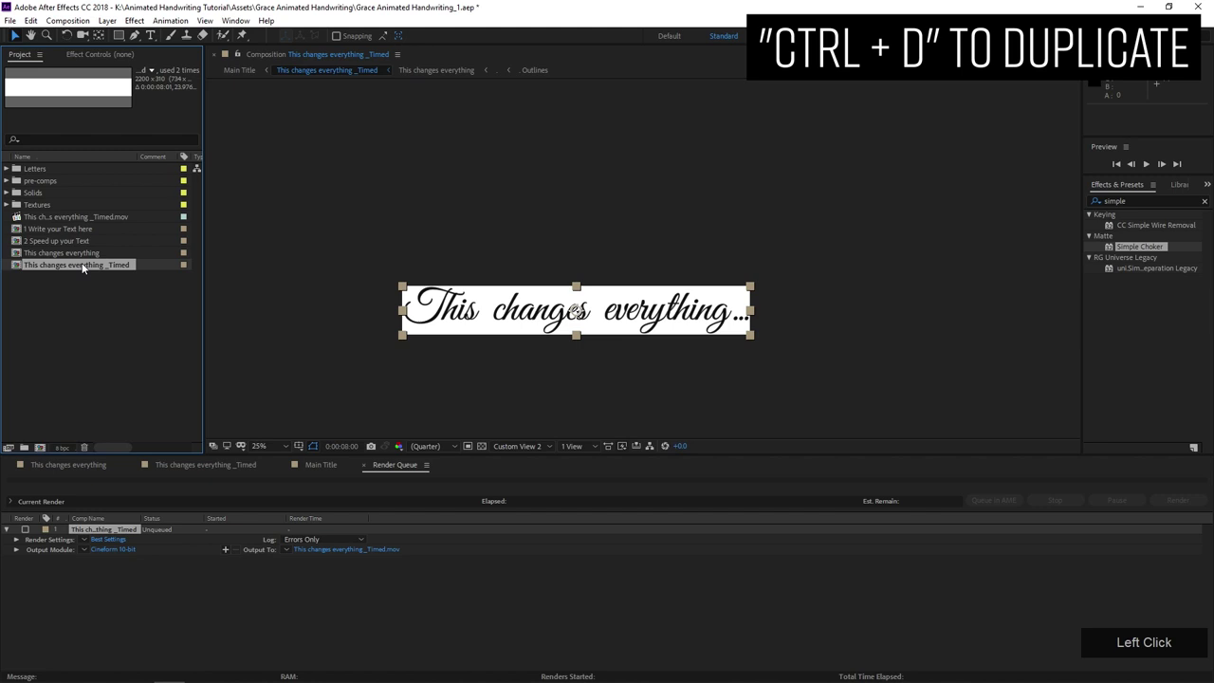
key("ctrl+d")
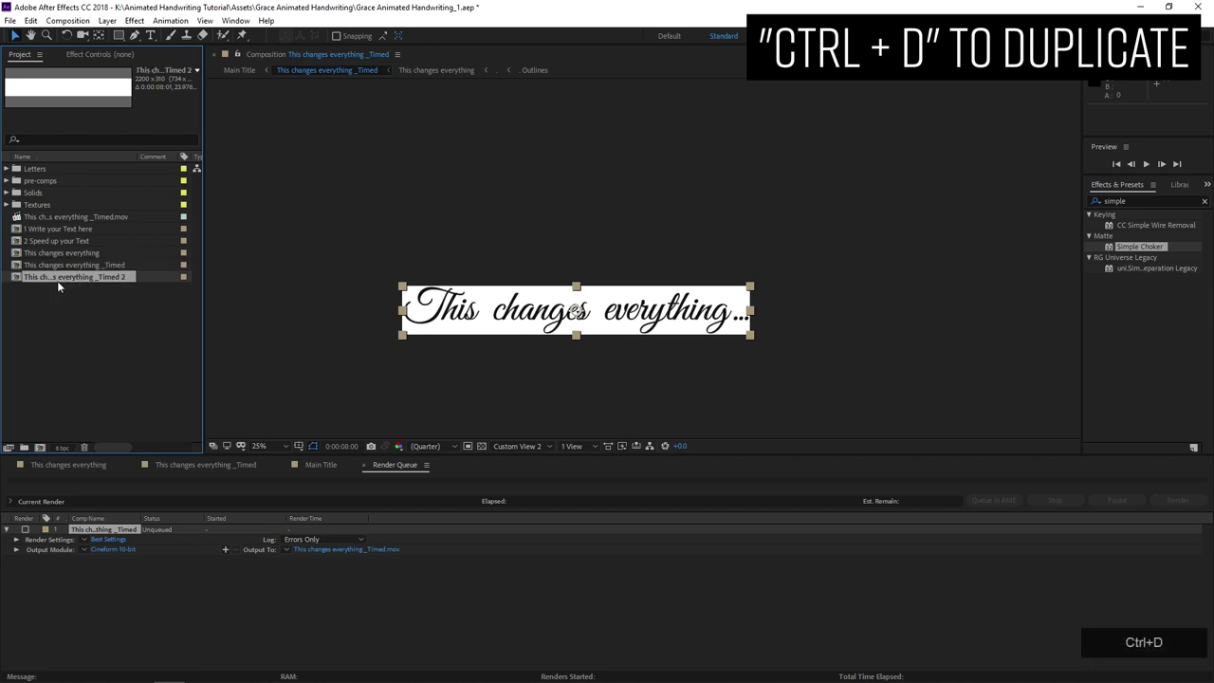
left_click(120, 268)
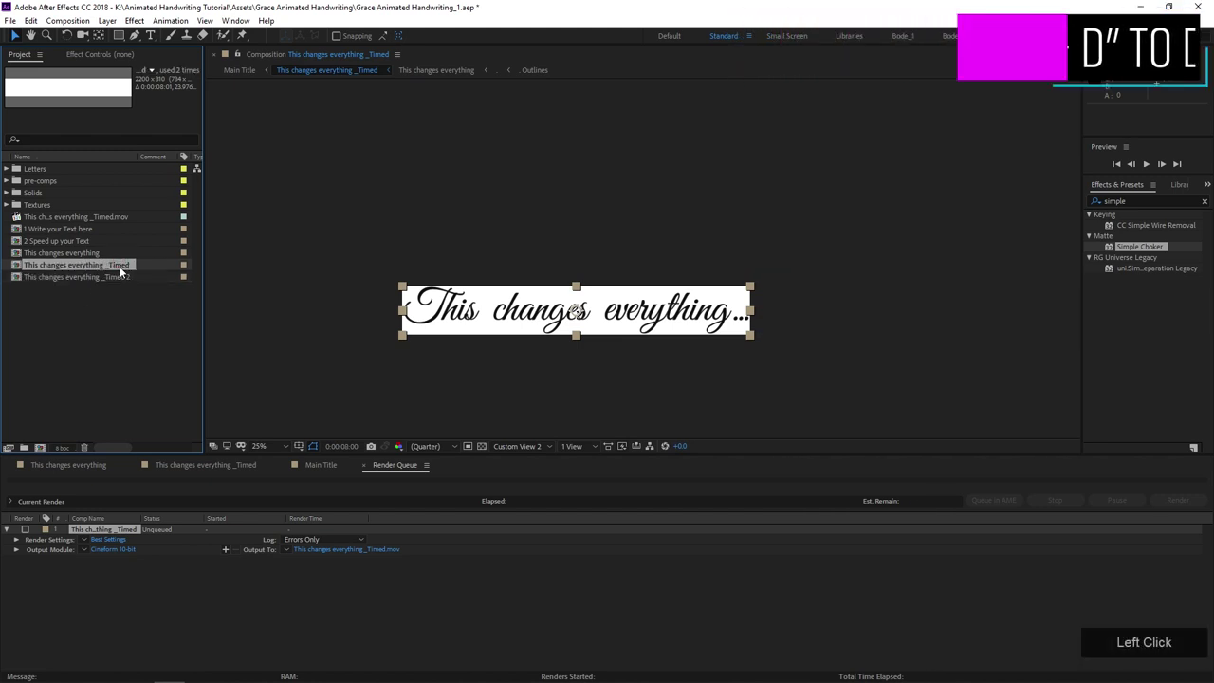
- Replace all layers of the original This changes everything _Timed composition with the rendered This changes everything _Timed.mov
left_click(179, 466)
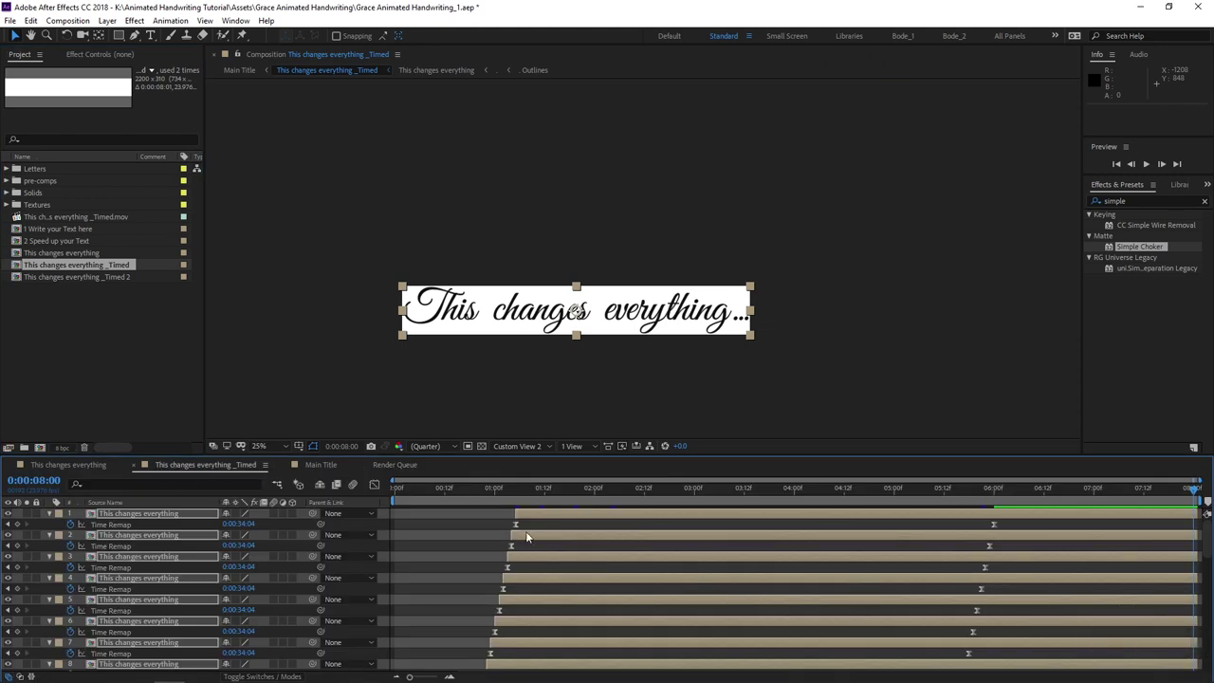
key("Delete")
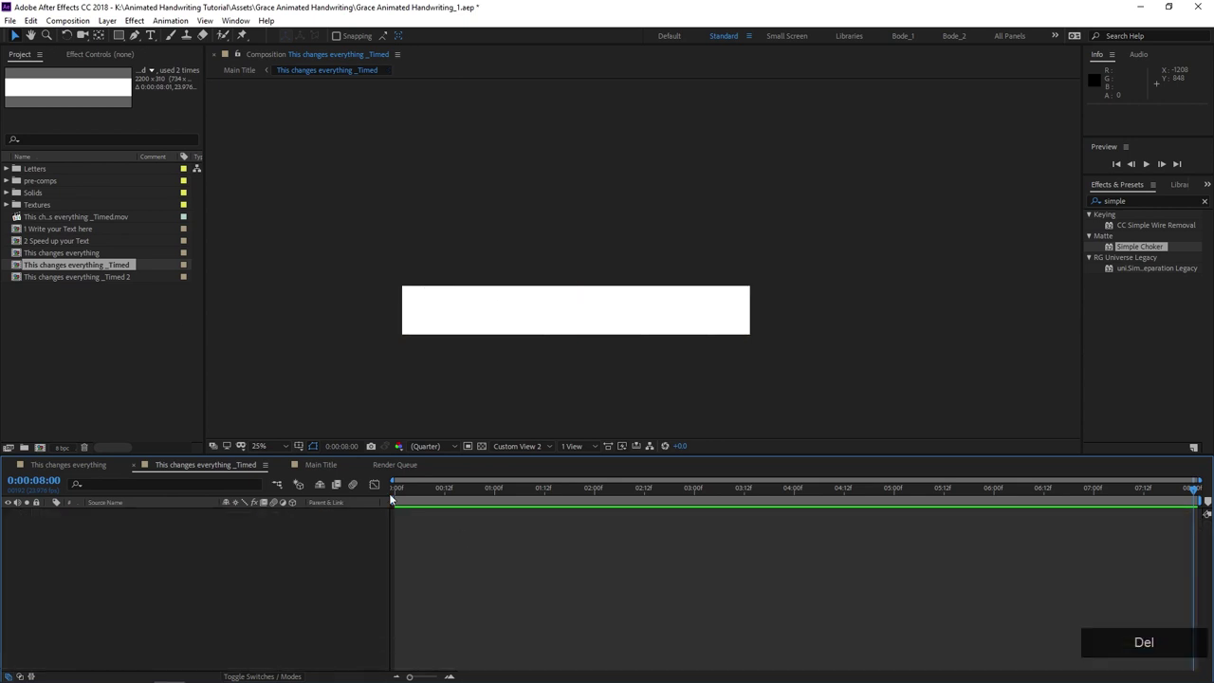
left_click_drag(39, 221, 164, 545)
- Preview the rendered title movie from 0:00:00:00 in the timed composition
left_click_drag(445, 501, 384, 502)
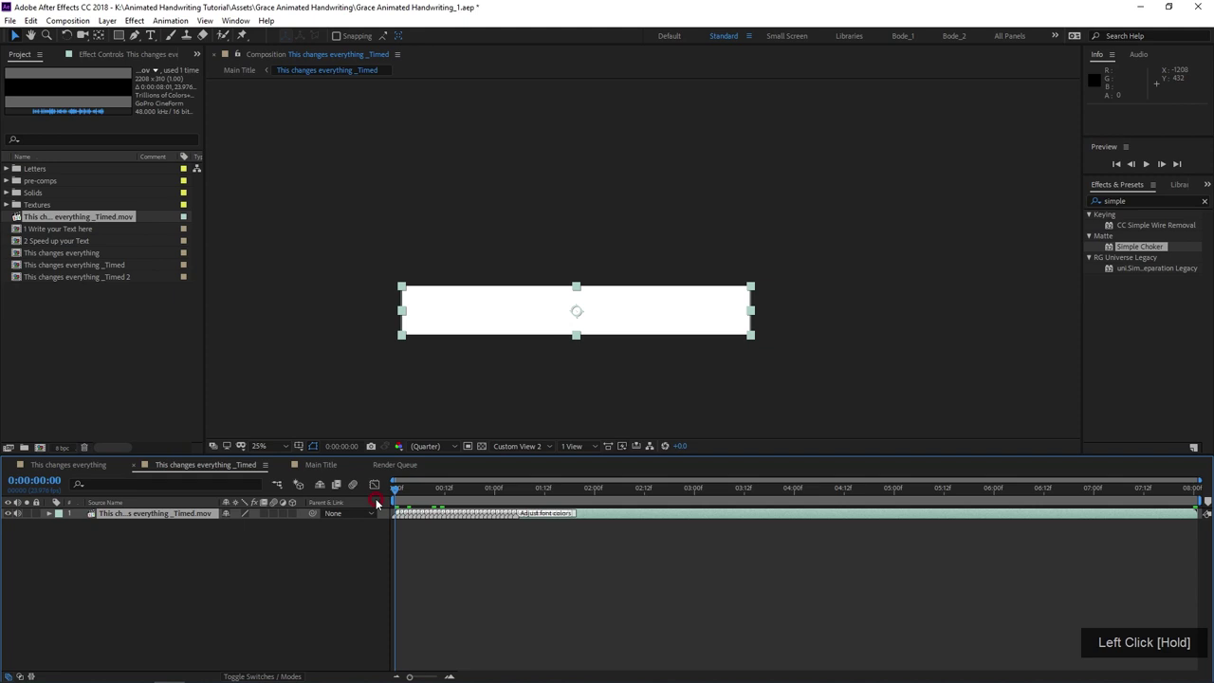
key("space")
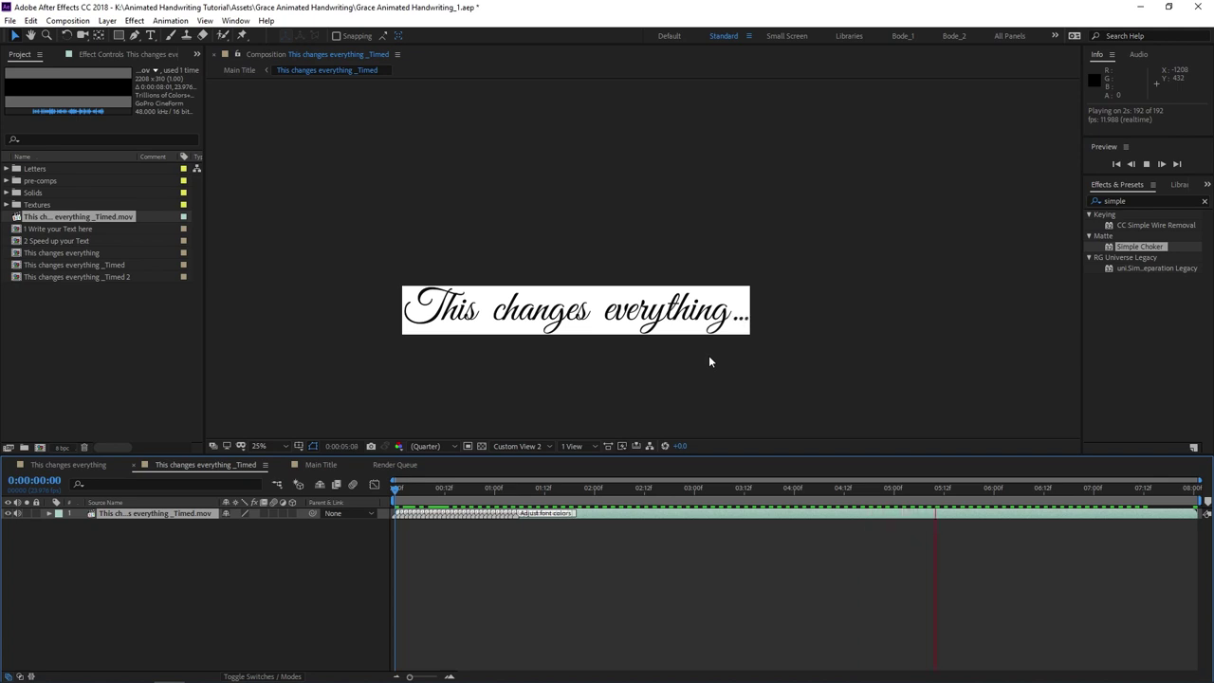
key("space")
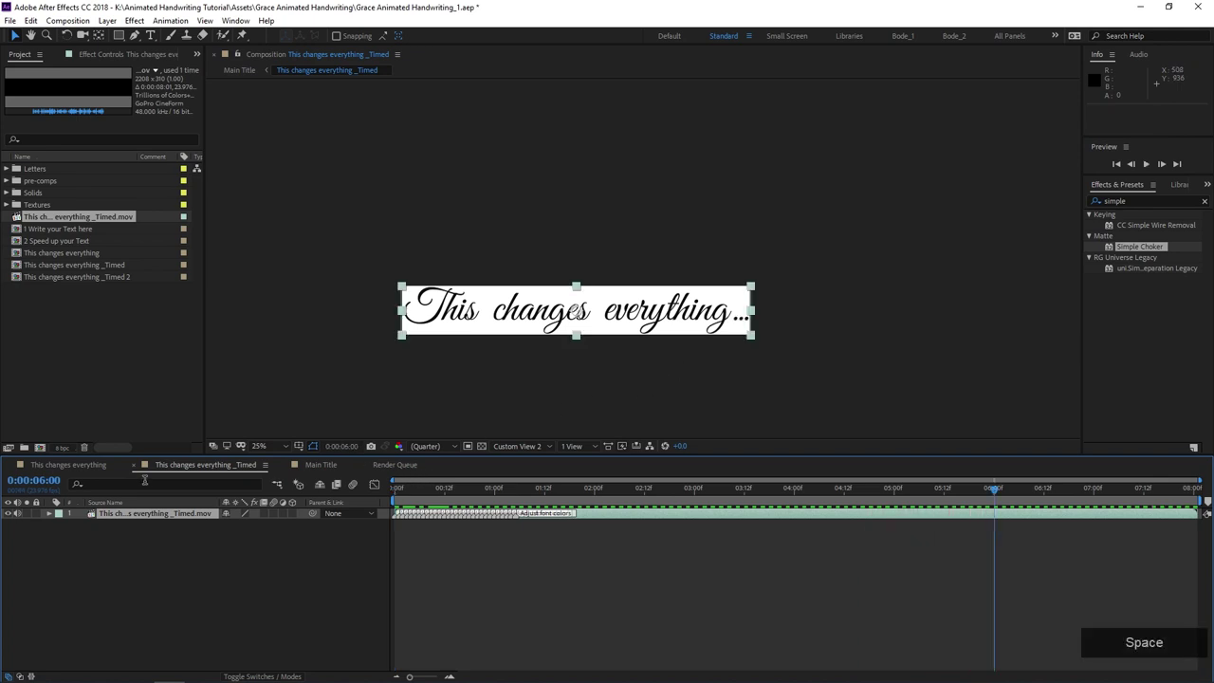
- Switch to the Main Title composition and preview the watercolor write-on up close from the start, following the words as they appear
left_click(88, 465)
left_click(319, 465)
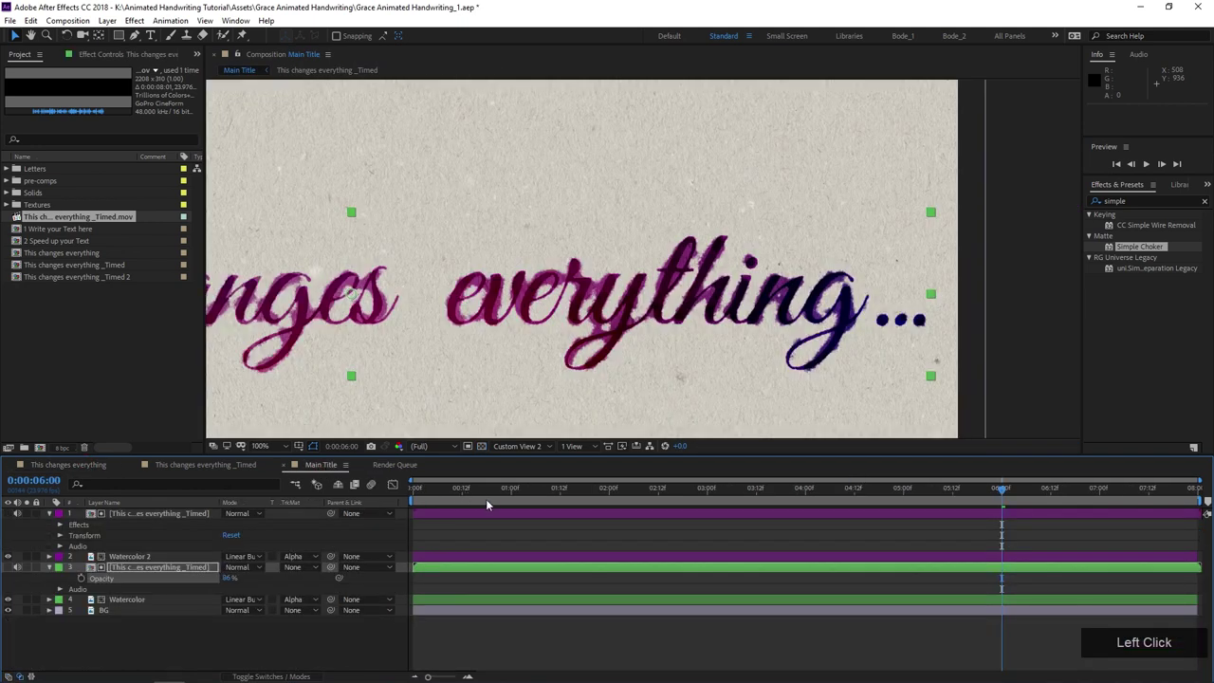
left_click_drag(486, 493, 500, 338)
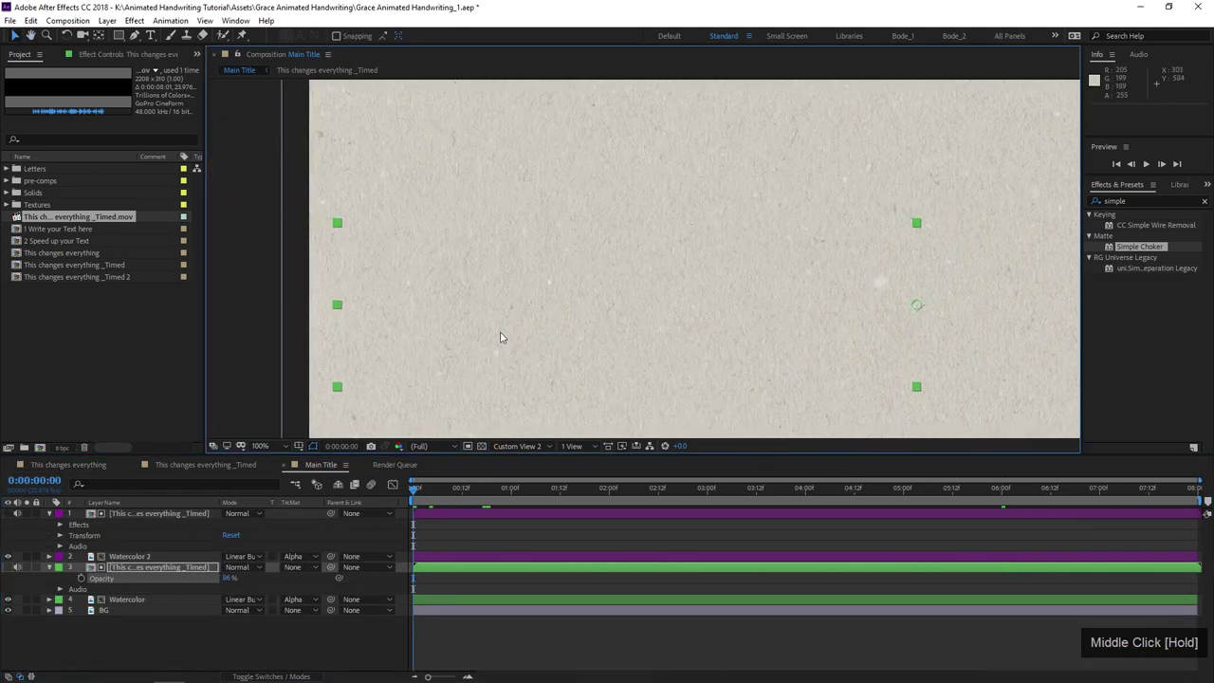
key("space")
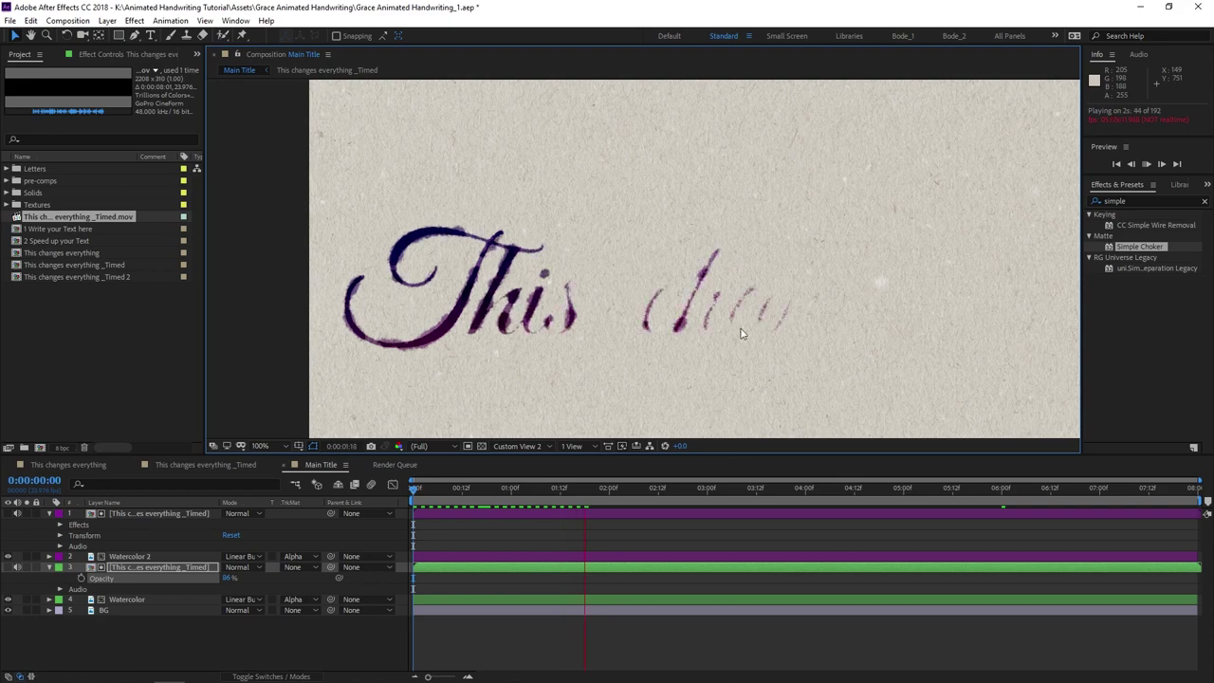
left_click_drag(913, 328, 563, 325)
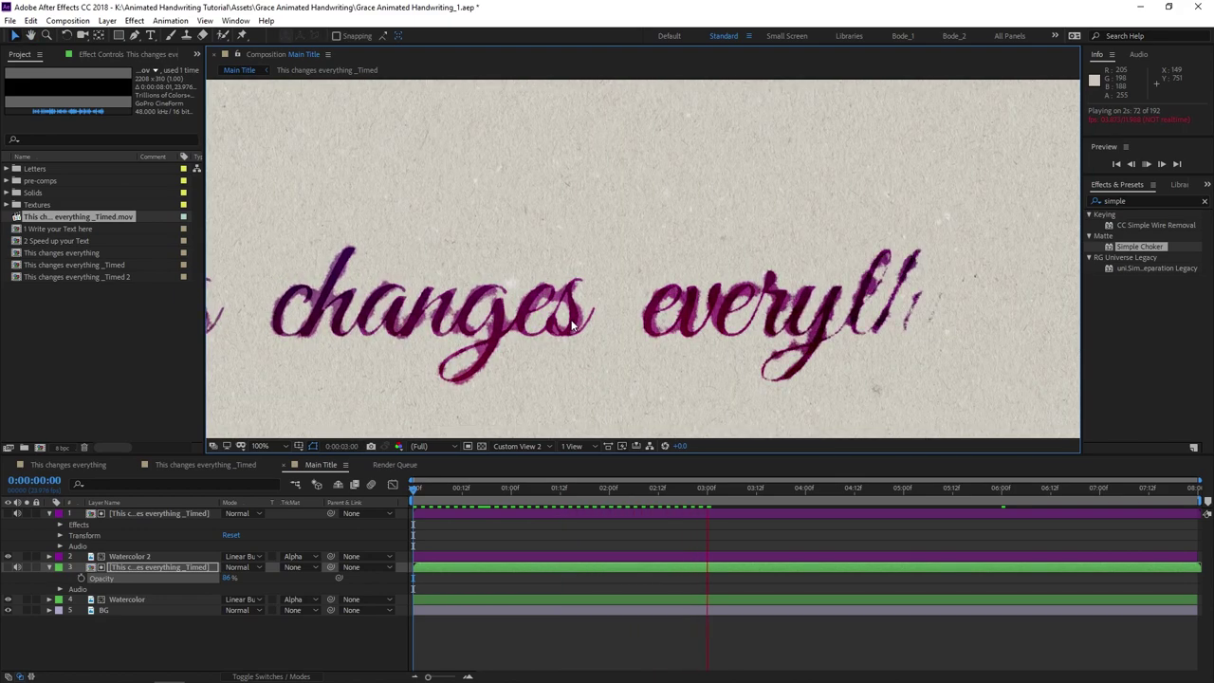
key("space")
middle_click(967, 336)
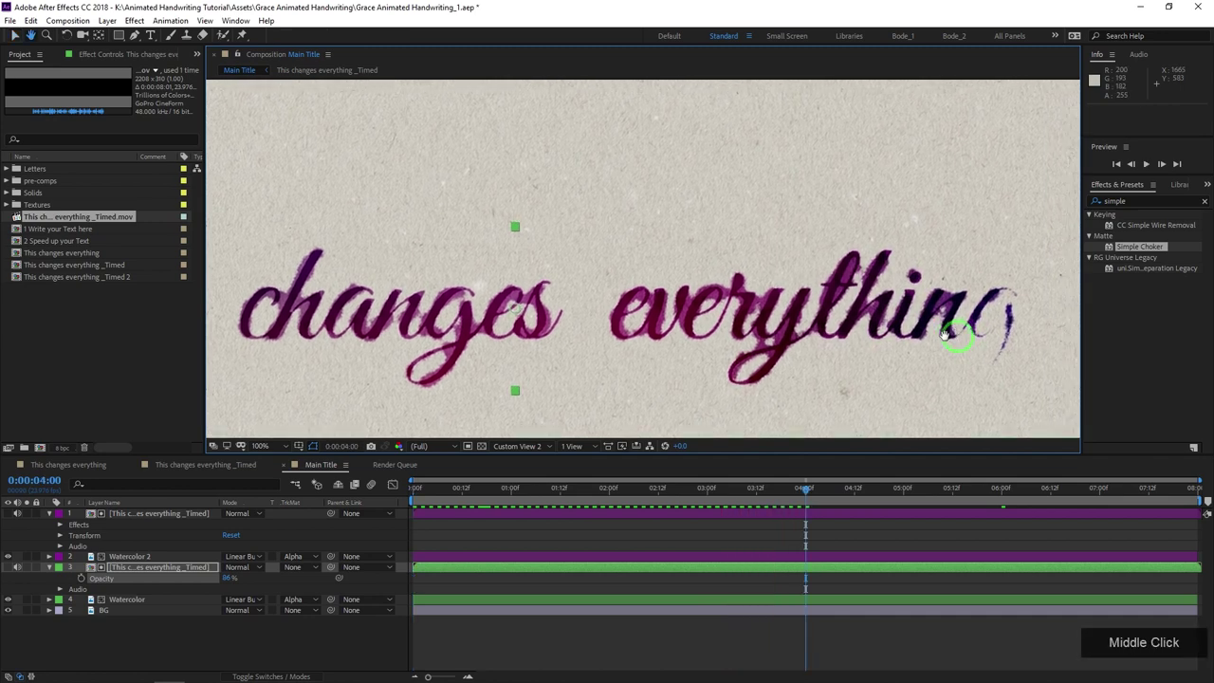
- Return to 0:00:00:00, collapse the title layers' properties, and make all five Main Title layers 3D, including the background
left_click_drag(507, 494, 203, 542)
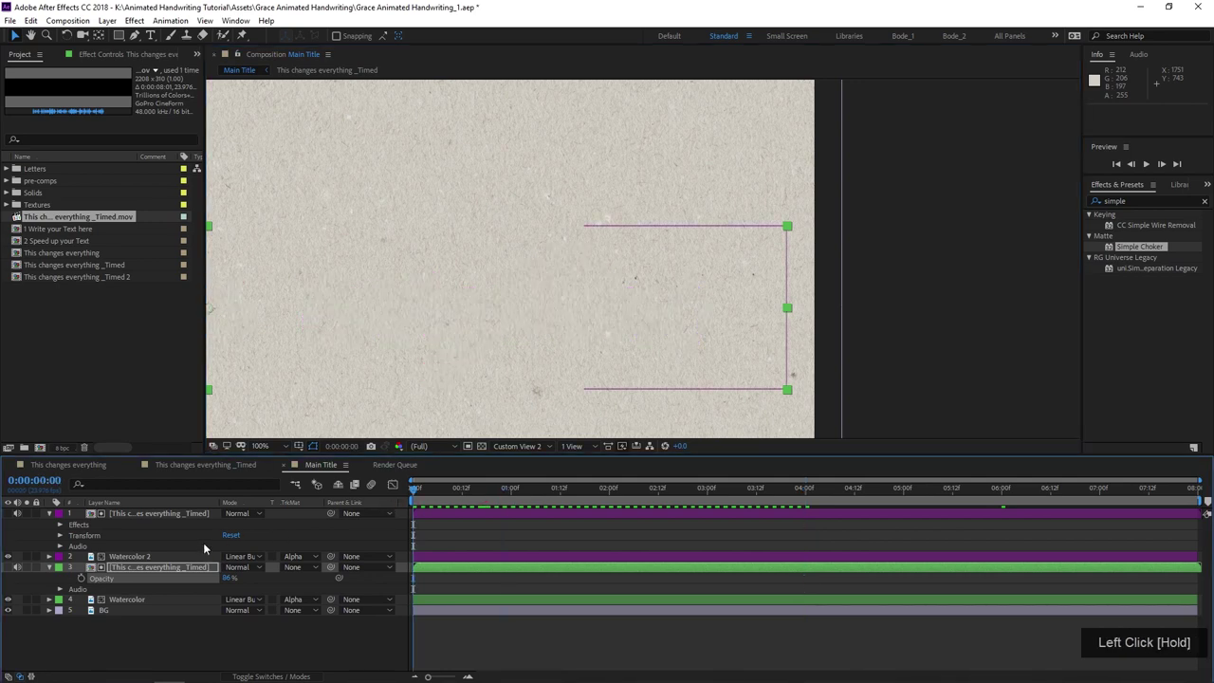
left_click(49, 513)
left_click(49, 536)
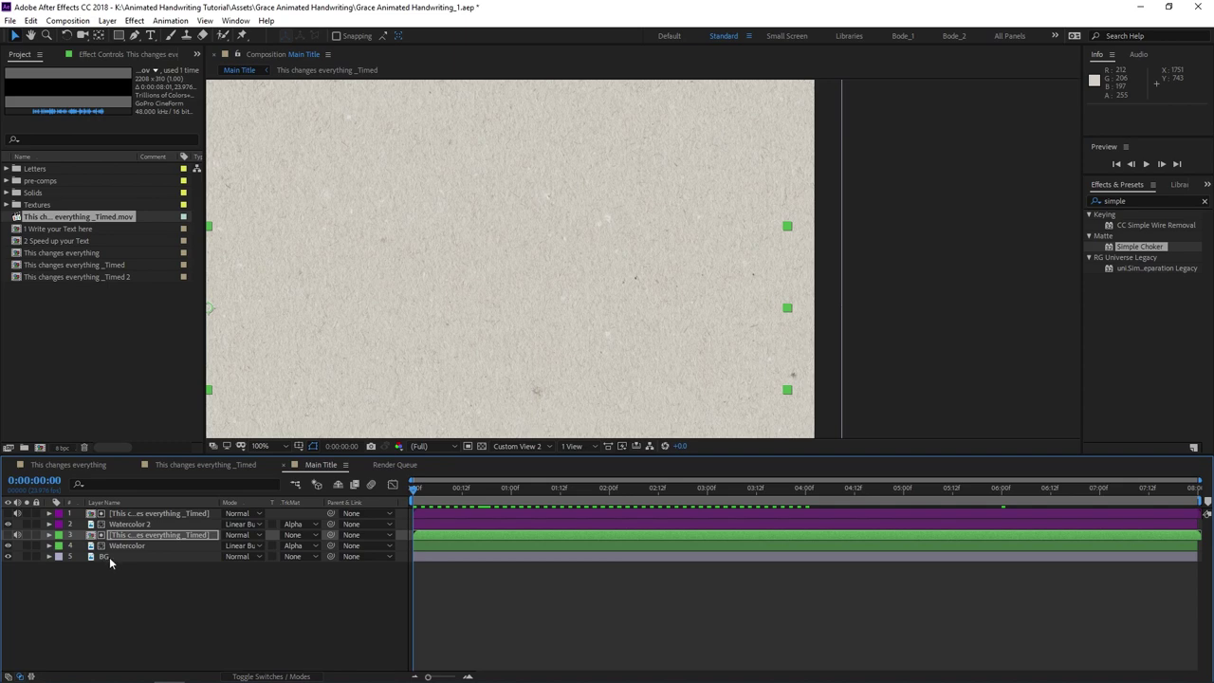
key("F4")
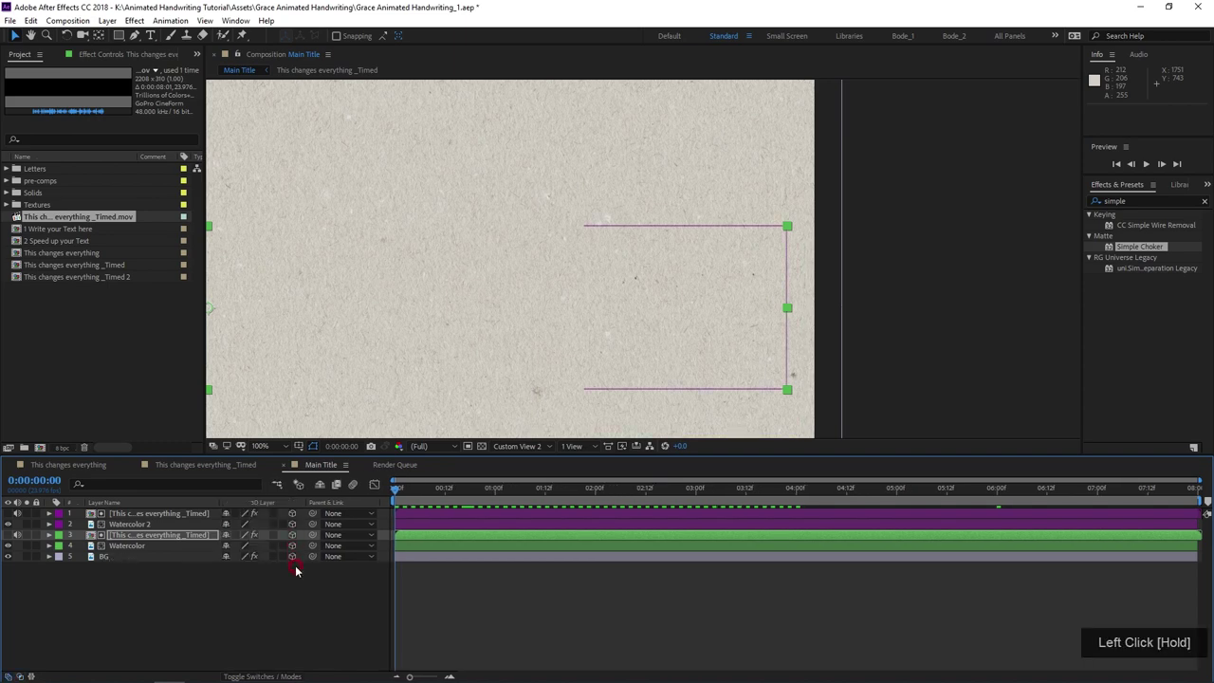
left_click_drag(295, 569, 300, 565)
left_click_drag(328, 316, 618, 314)
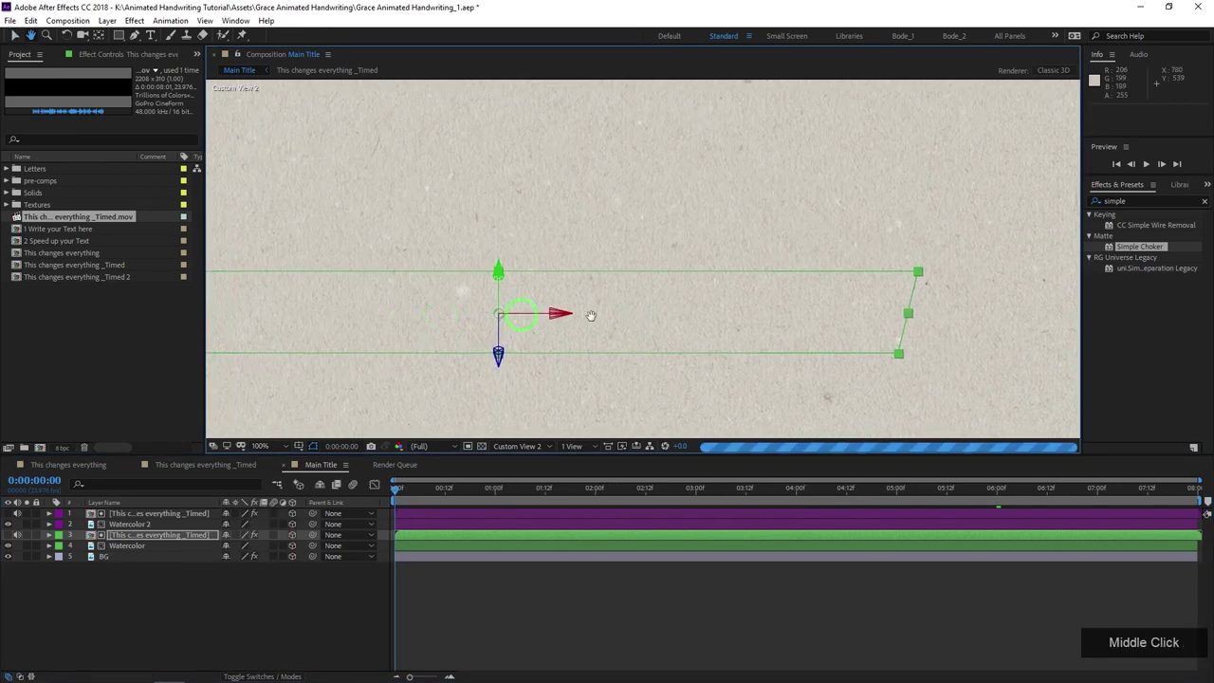
- Switch the Main Title composition view from Custom View 2 back to Active Camera at 50% magnification
left_click_drag(439, 314, 555, 426)
left_click(571, 447)
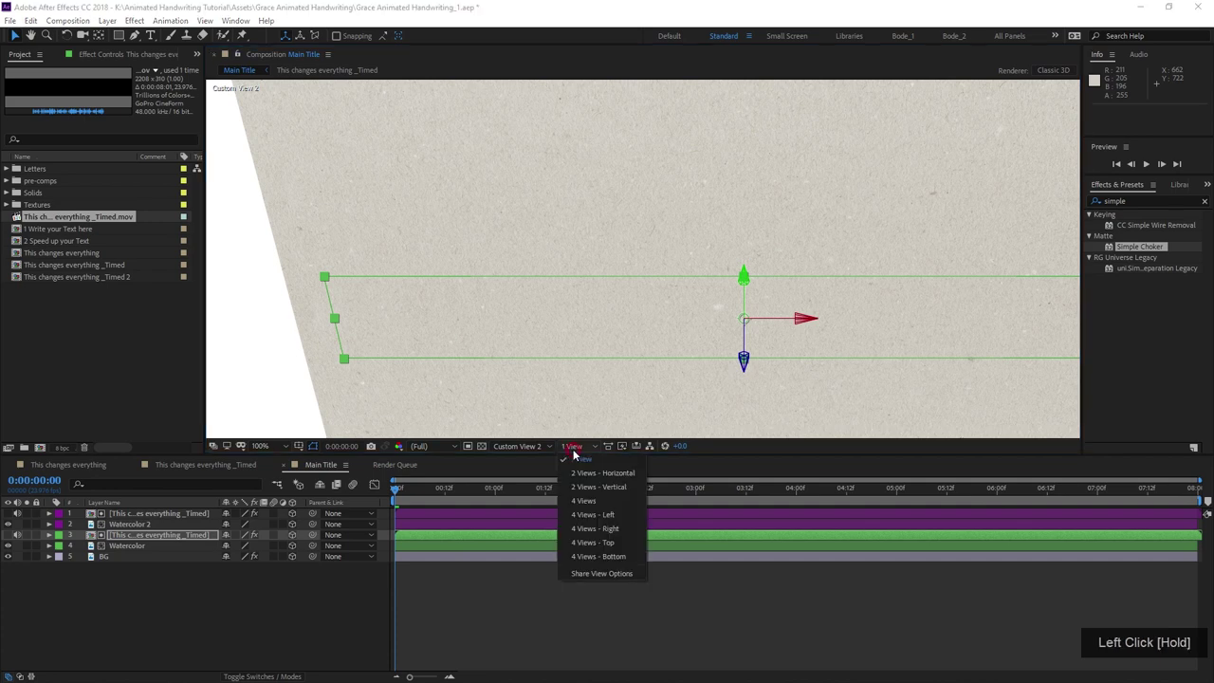
double_click(514, 447)
left_click(523, 460)
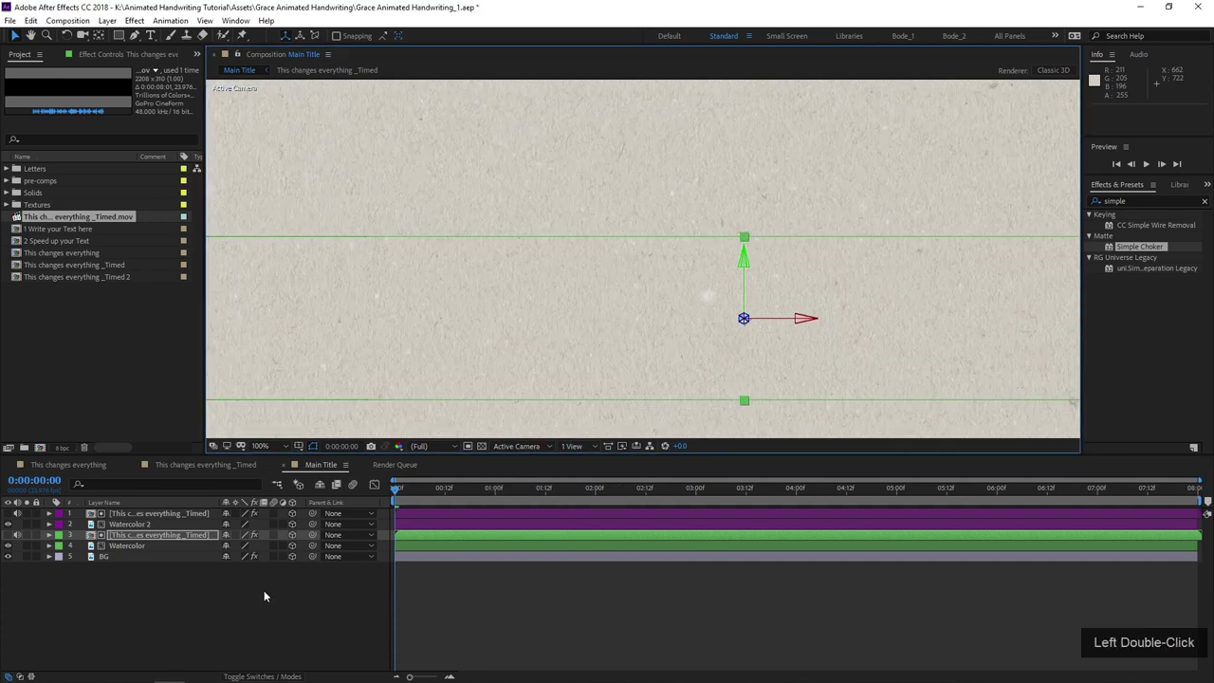
scroll(446, 351, "down", 2)
- Add a one-node 35mm camera to Main Title and place it at the top of the layer stack
right_click(251, 452)
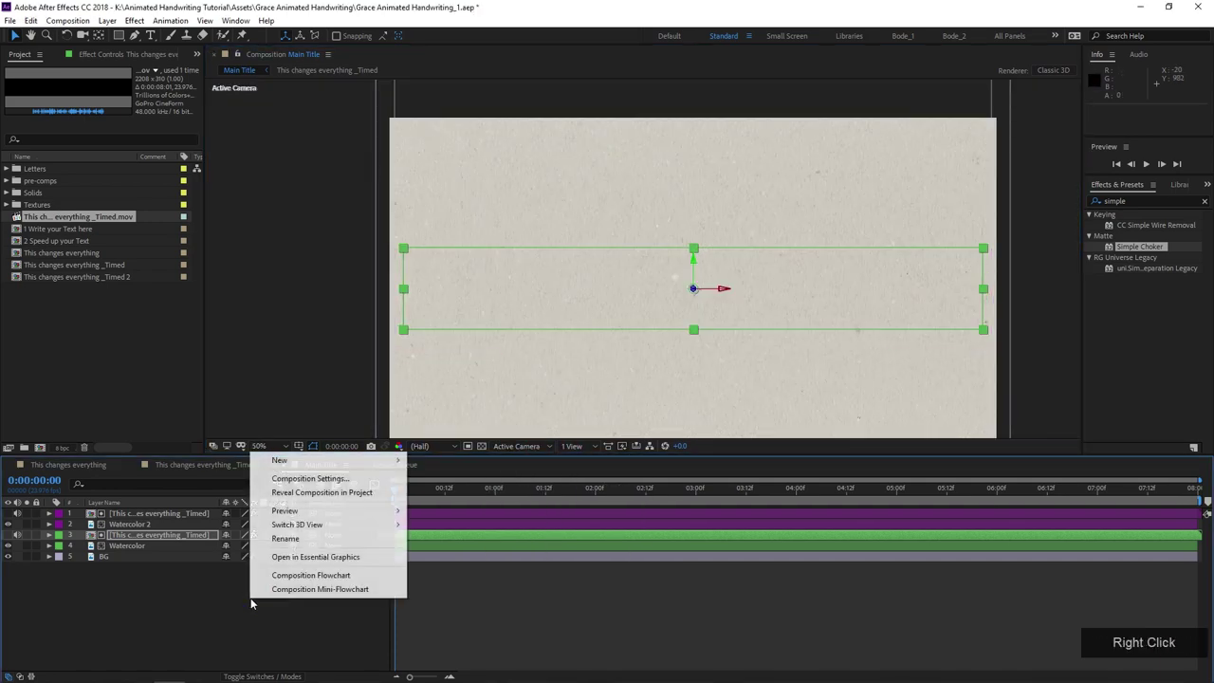
left_click(308, 462)
left_click_drag(308, 462, 509, 520)
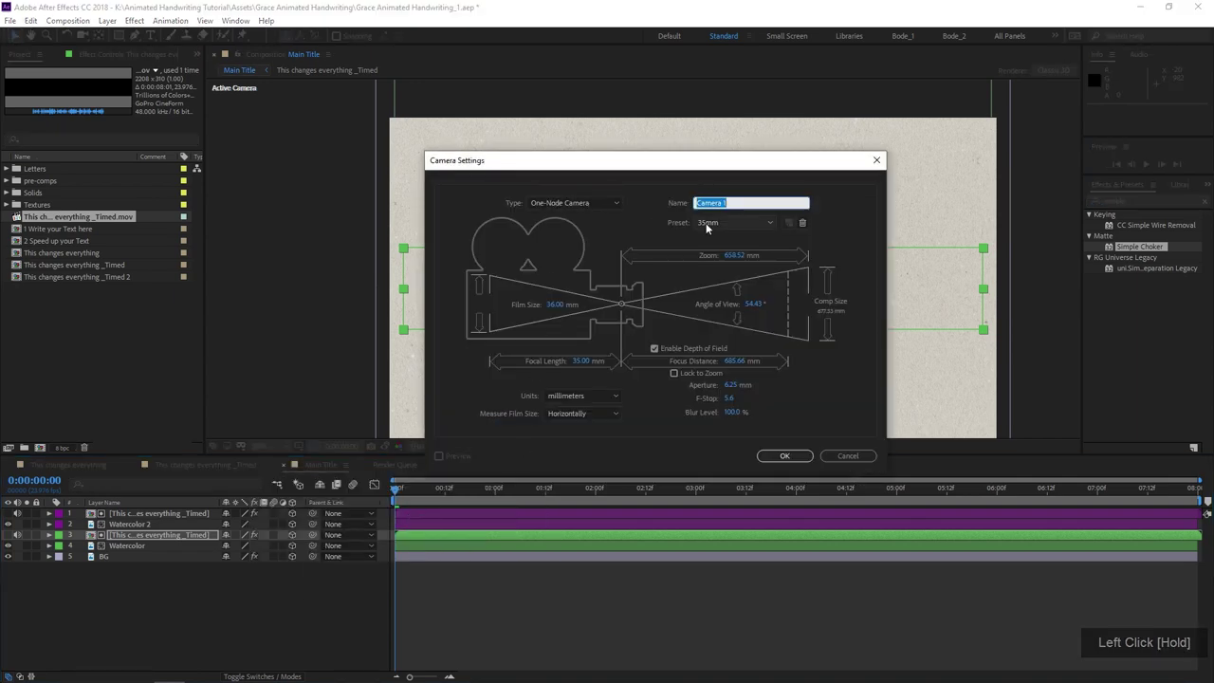
left_click(801, 460)
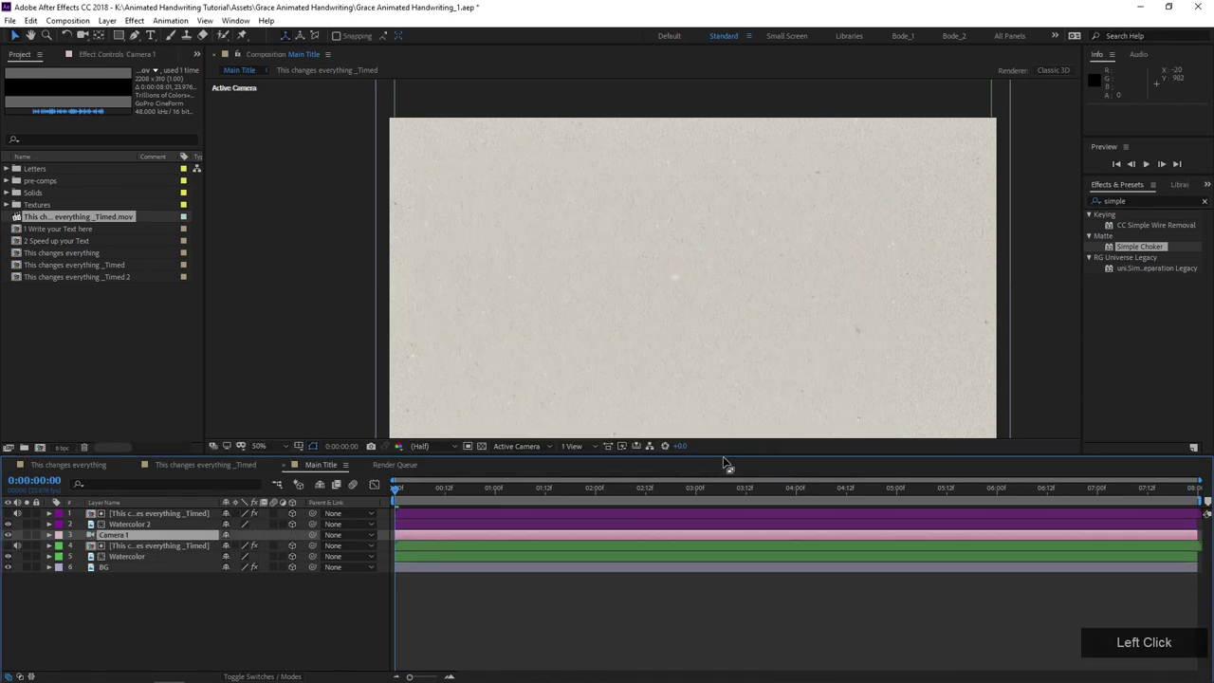
left_click_drag(138, 534, 142, 514)
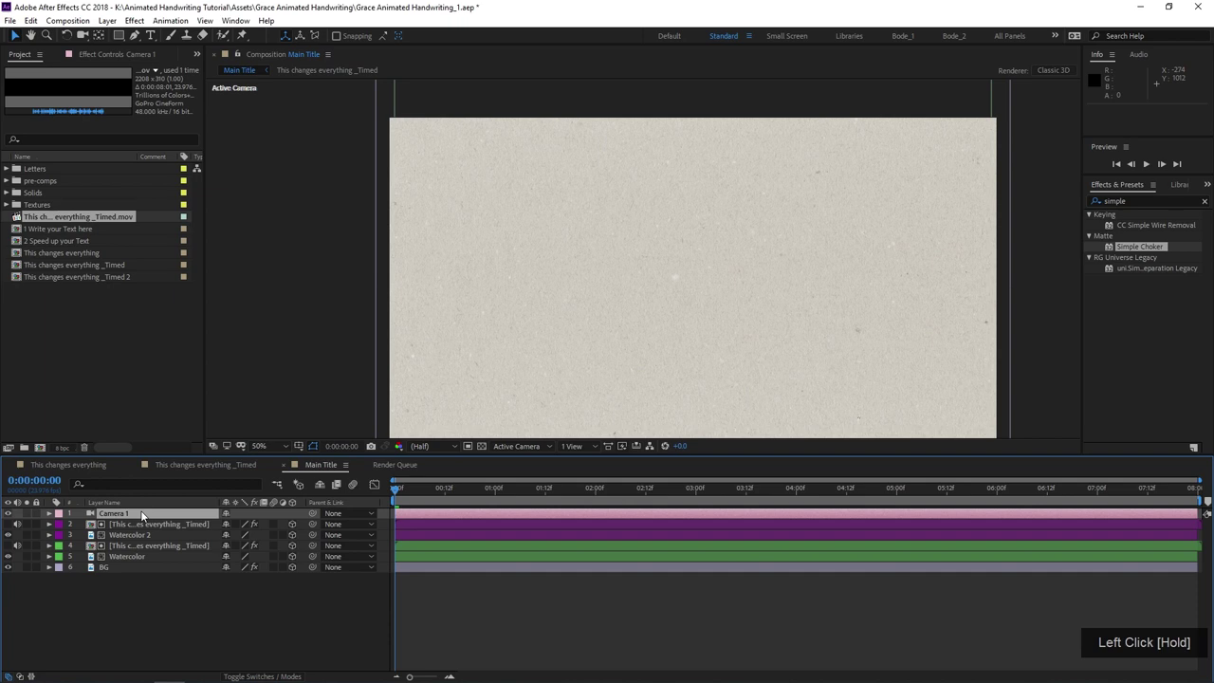
- Add Null 1 from the Solids folder as the top layer of Main Title and make it 3D
left_click(112, 300)
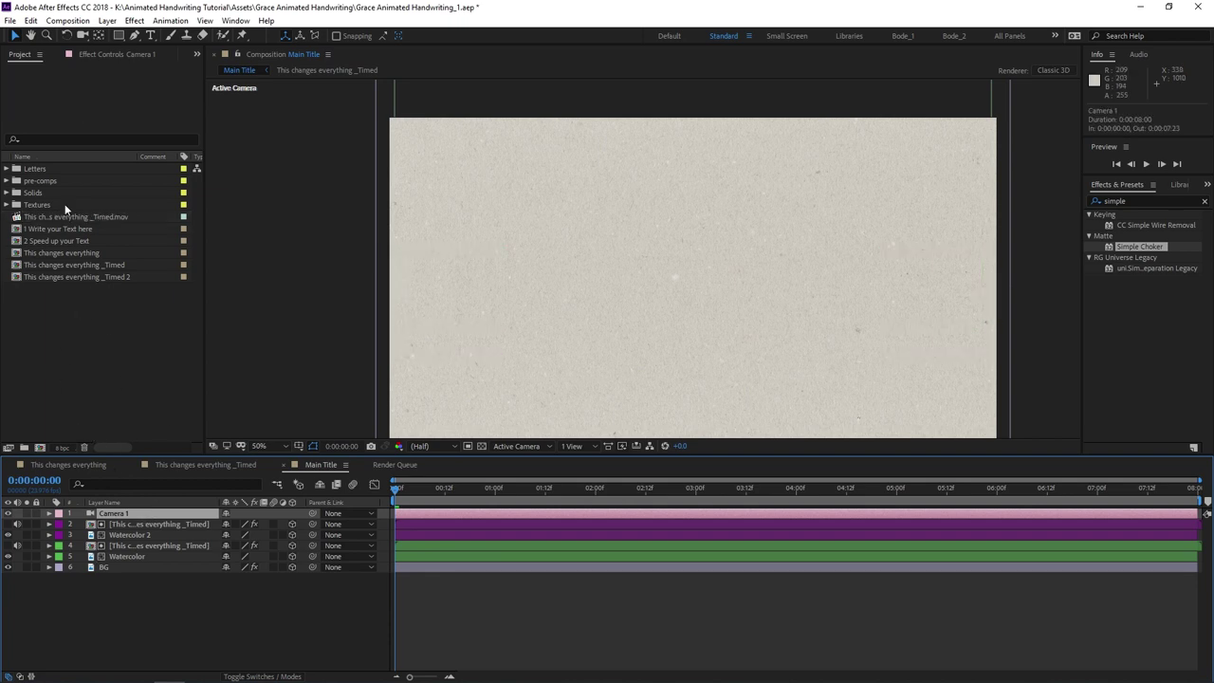
left_click(6, 192)
scroll(72, 258, "down", 5)
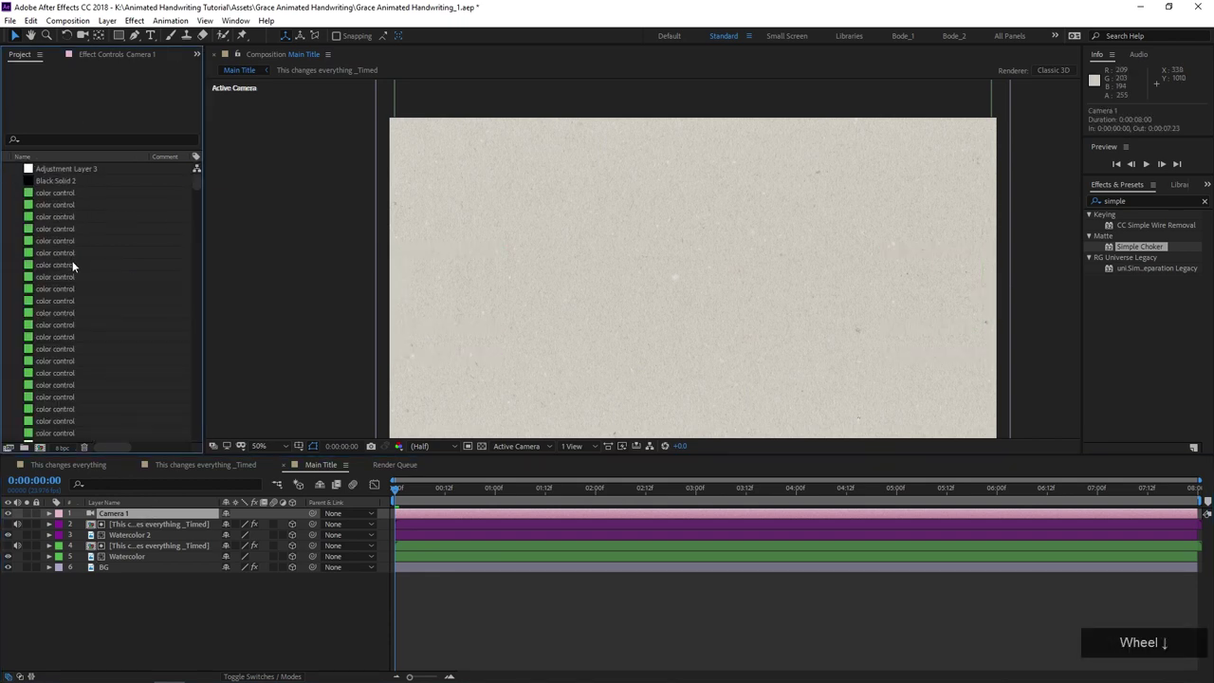
scroll(66, 261, "down", 8)
scroll(56, 212, "up", 1)
left_click_drag(48, 180, 136, 513)
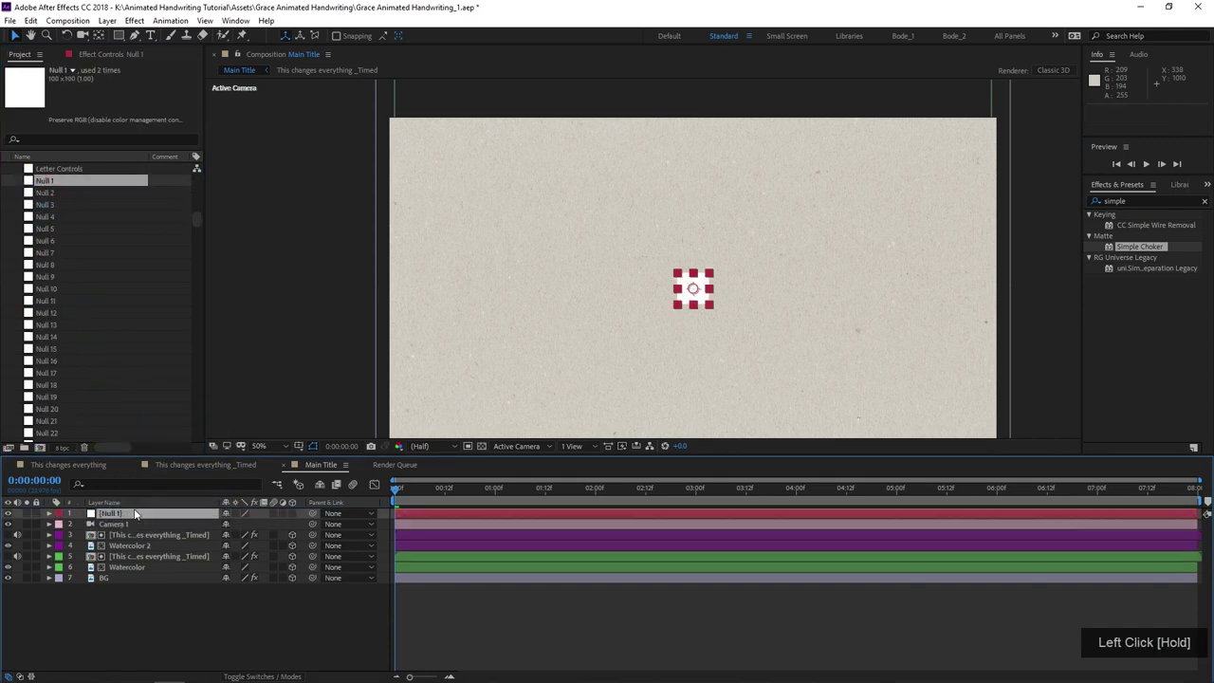
left_click(282, 512)
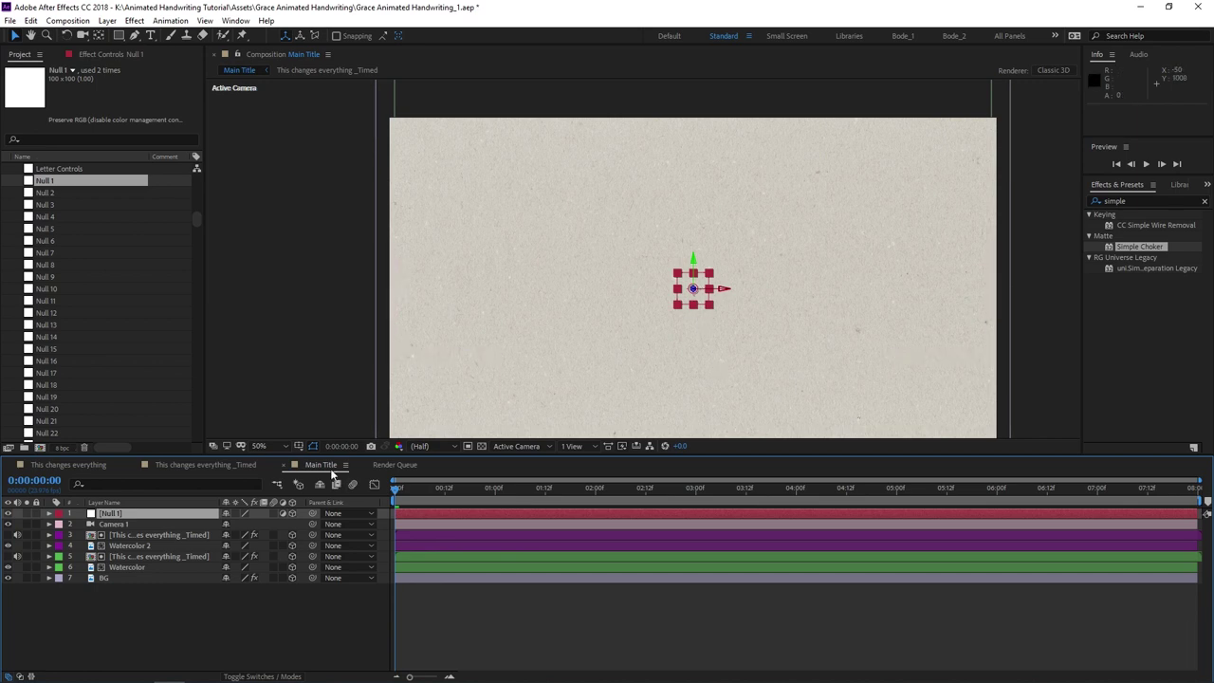
- Rename the null layer as Cam Cont and parent Camera 1 to it
left_click(159, 513)
key("Return")
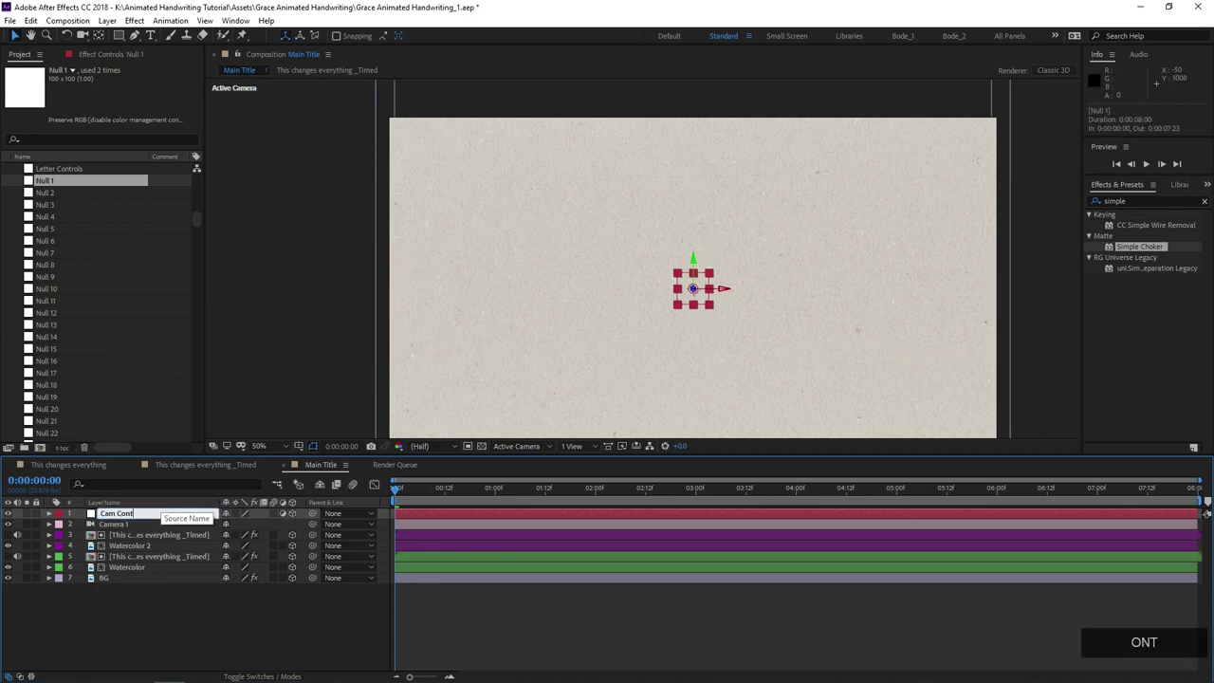
left_click(174, 531)
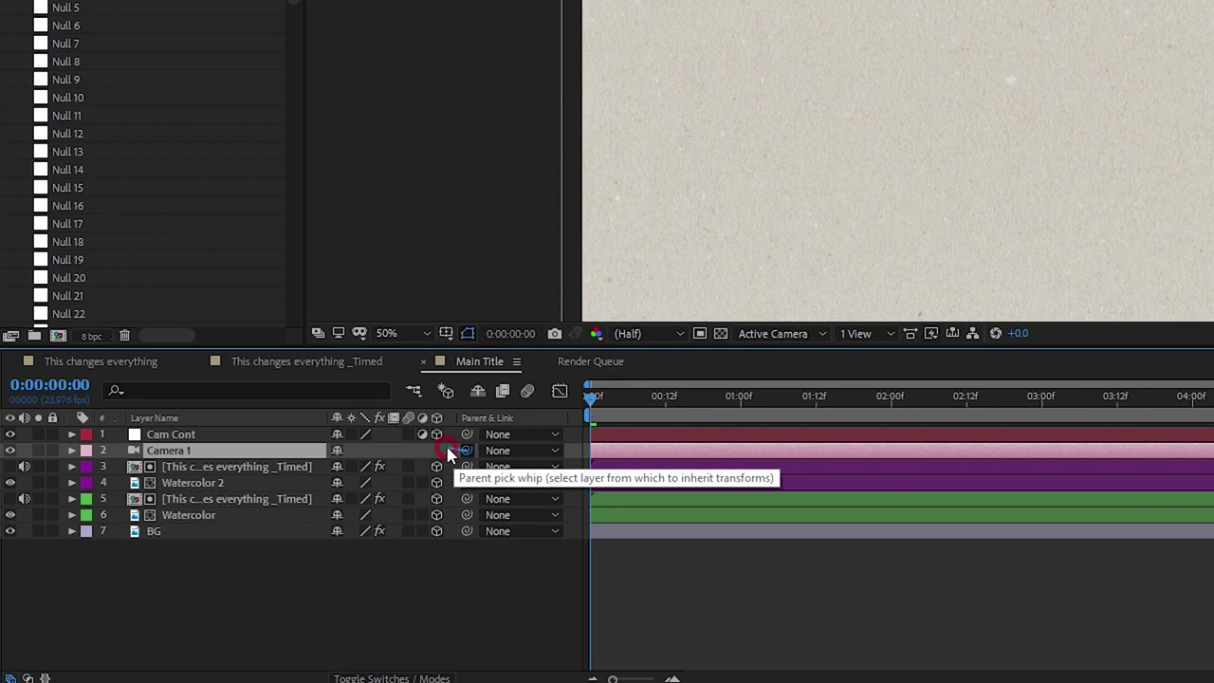
left_click_drag(451, 454, 209, 437)
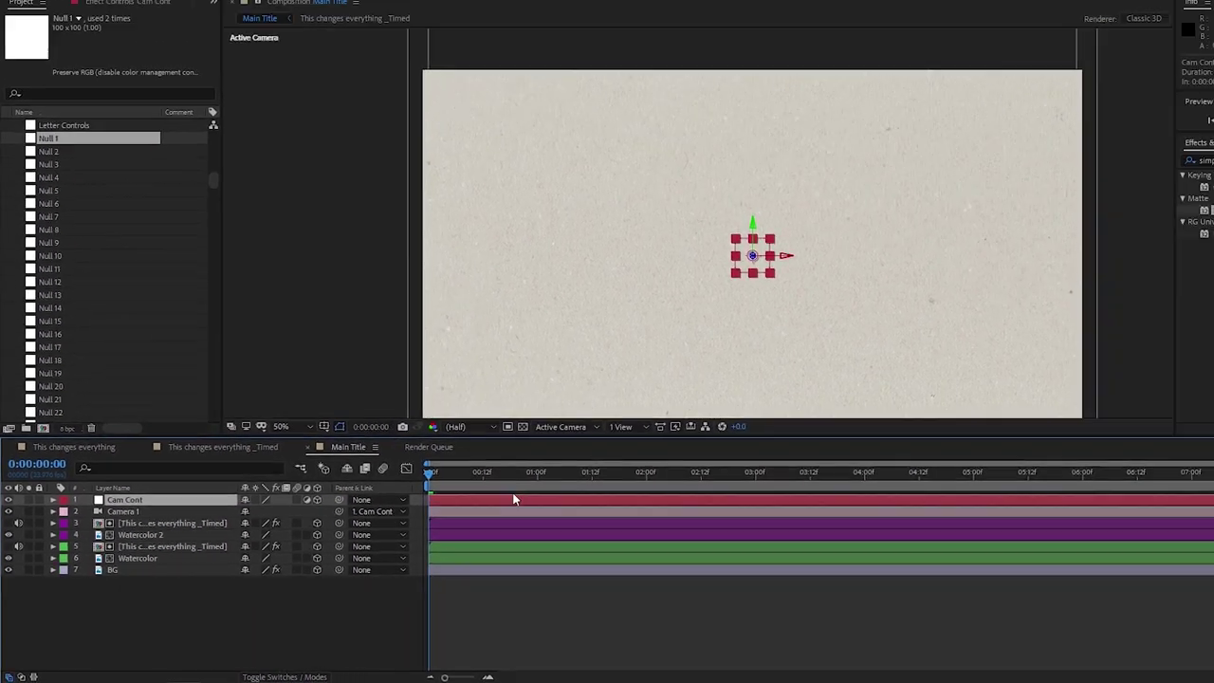
- At 0:00:01:08, keyframe the Y Rotation of Cam Cont and set it to 50°
left_click(713, 408)
left_click_drag(478, 499, 485, 497)
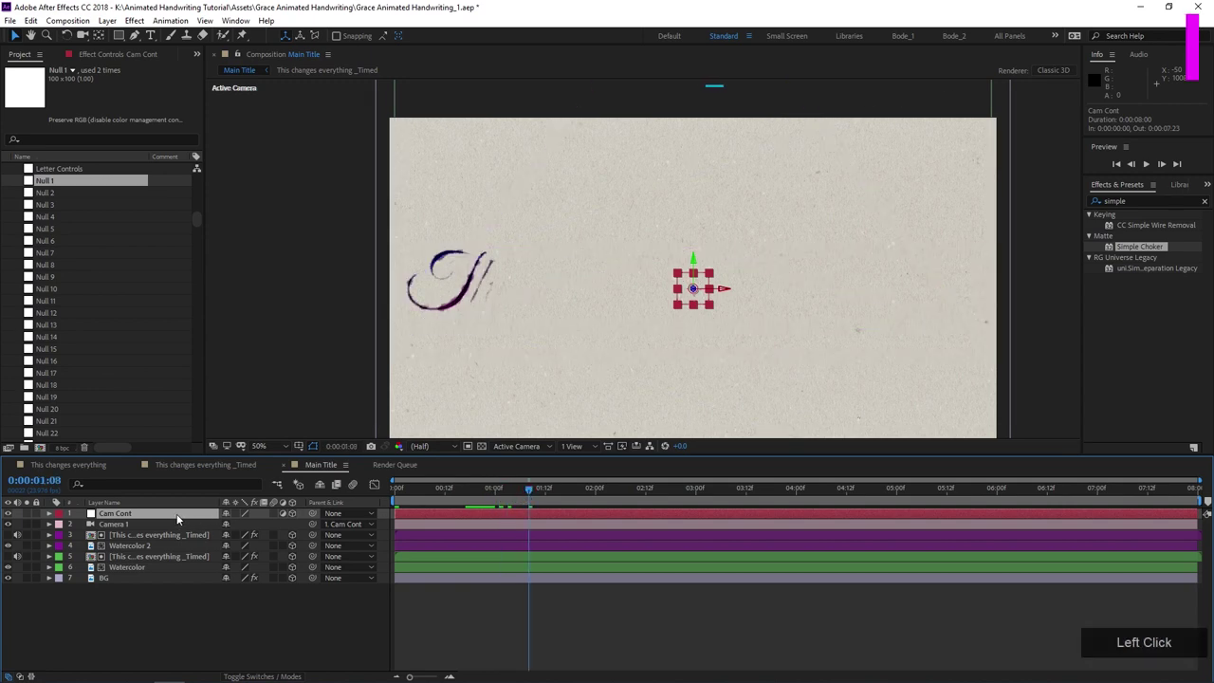
key("r")
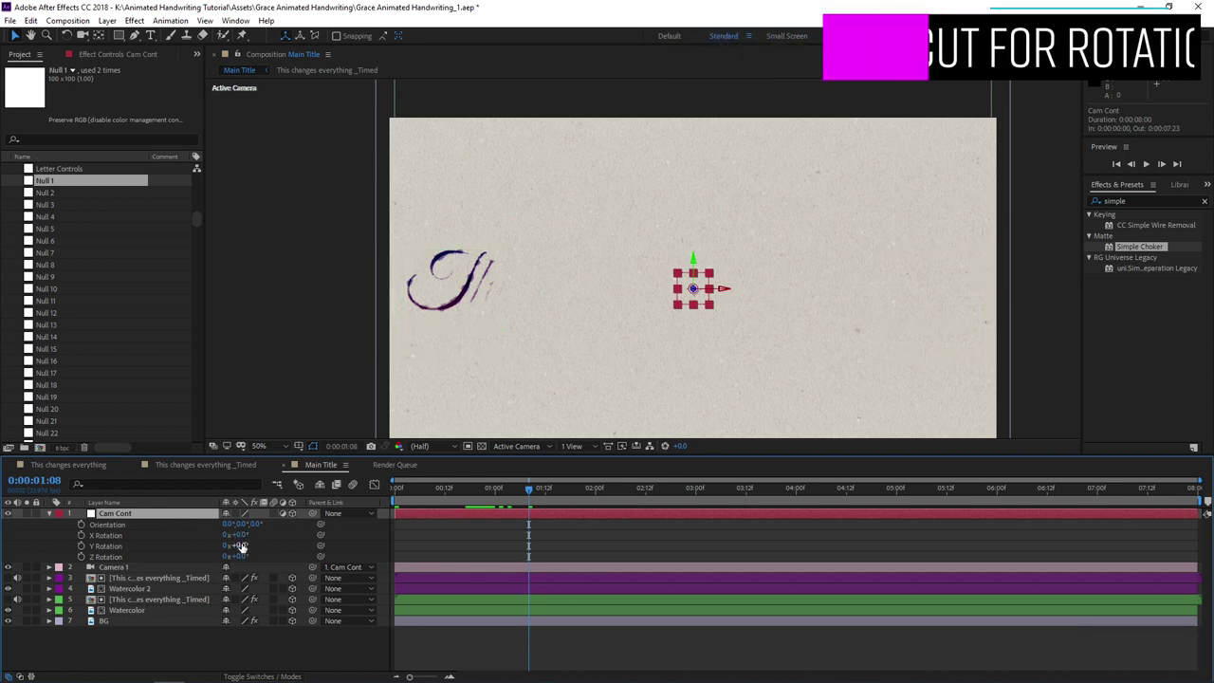
left_click_drag(239, 545, 277, 543)
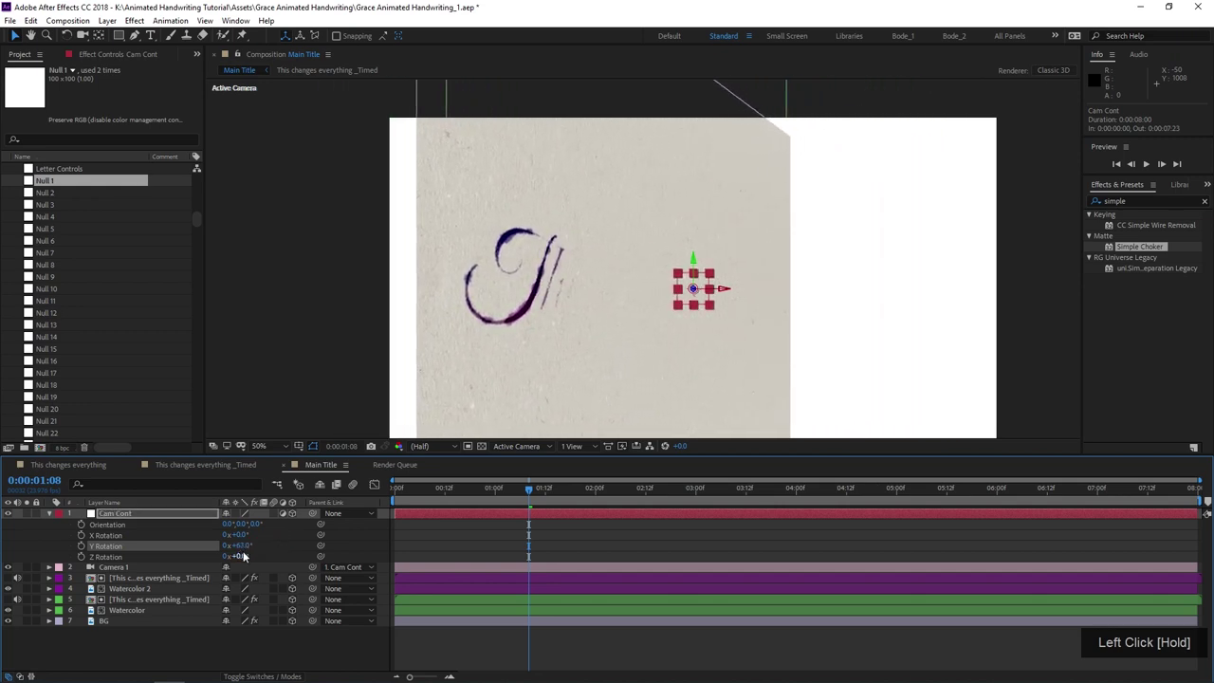
left_click(128, 568)
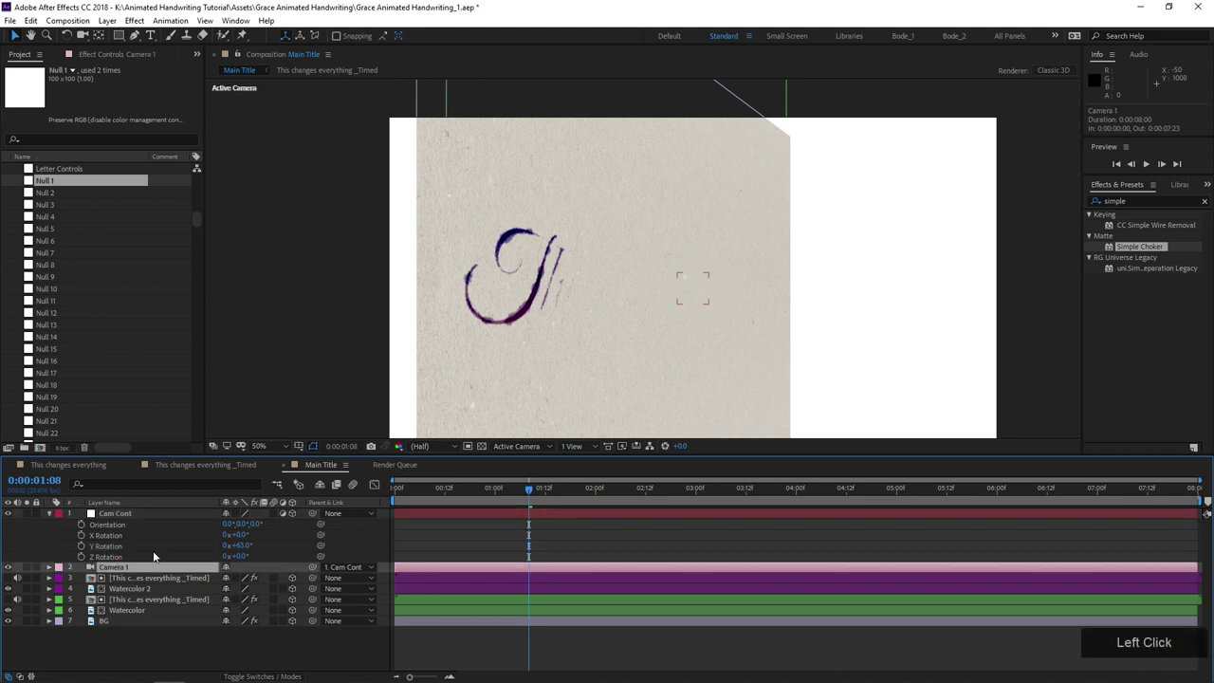
left_click(90, 547)
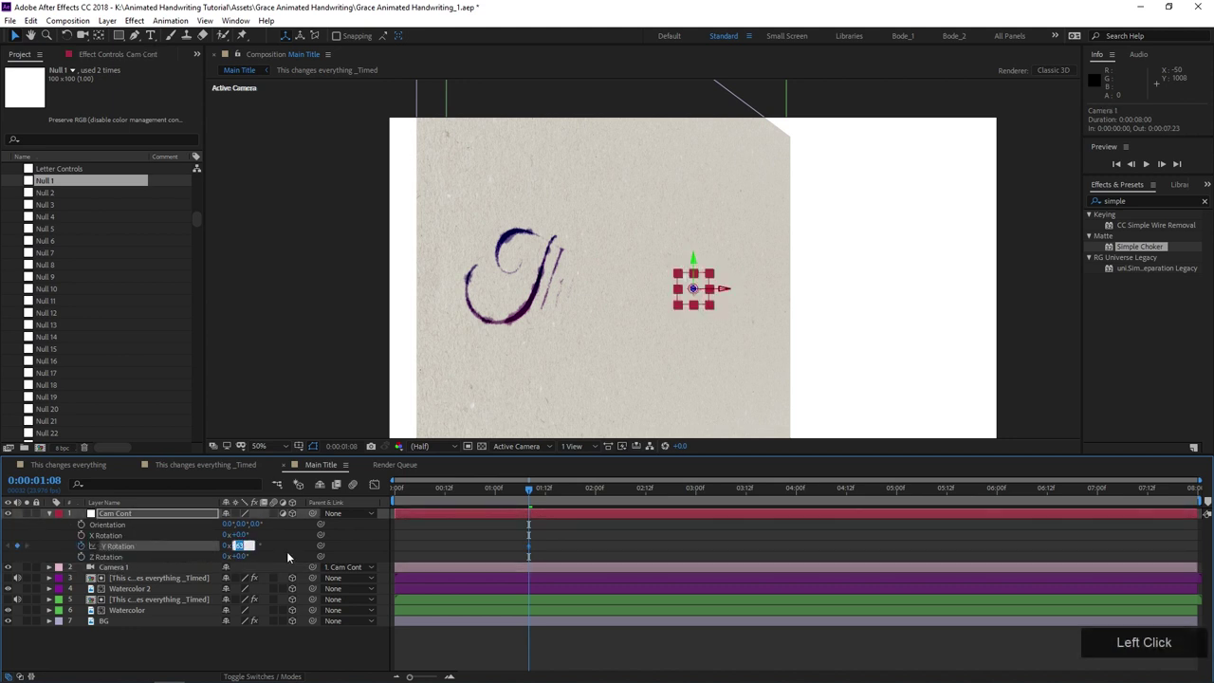
type("50")
key("KP_Enter")
- Move Camera 1 closer to the first letters, to a position of about -351, 50, -1193.7
left_click(147, 568)
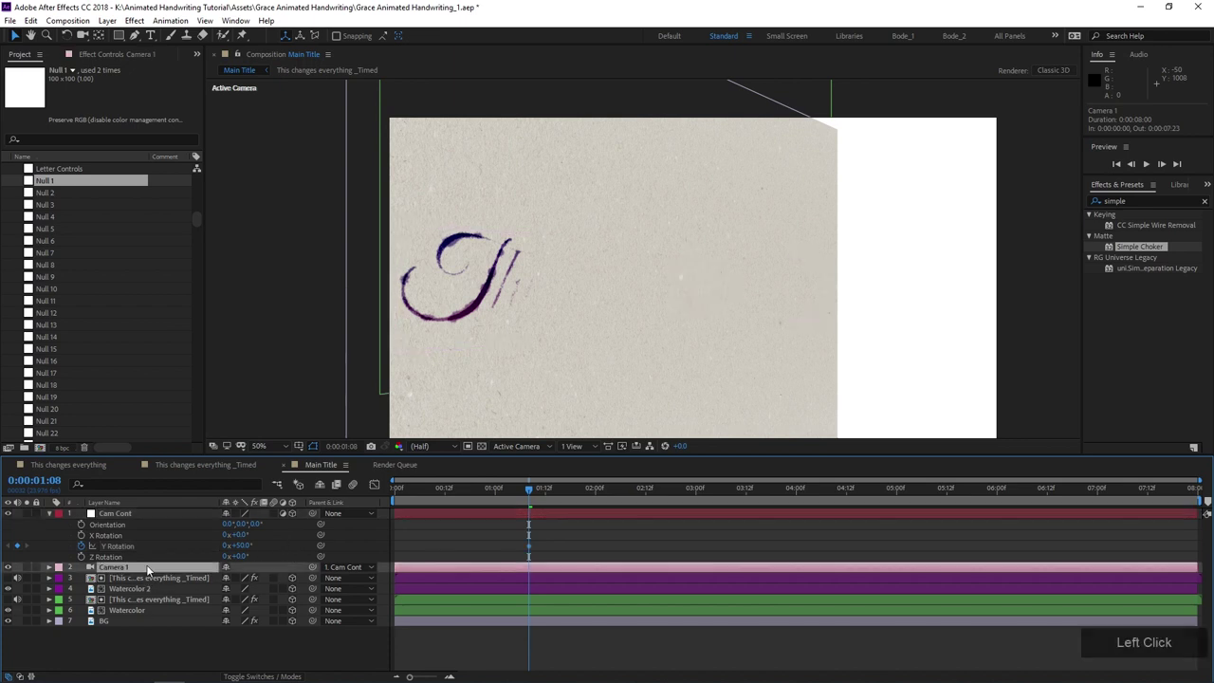
key("p")
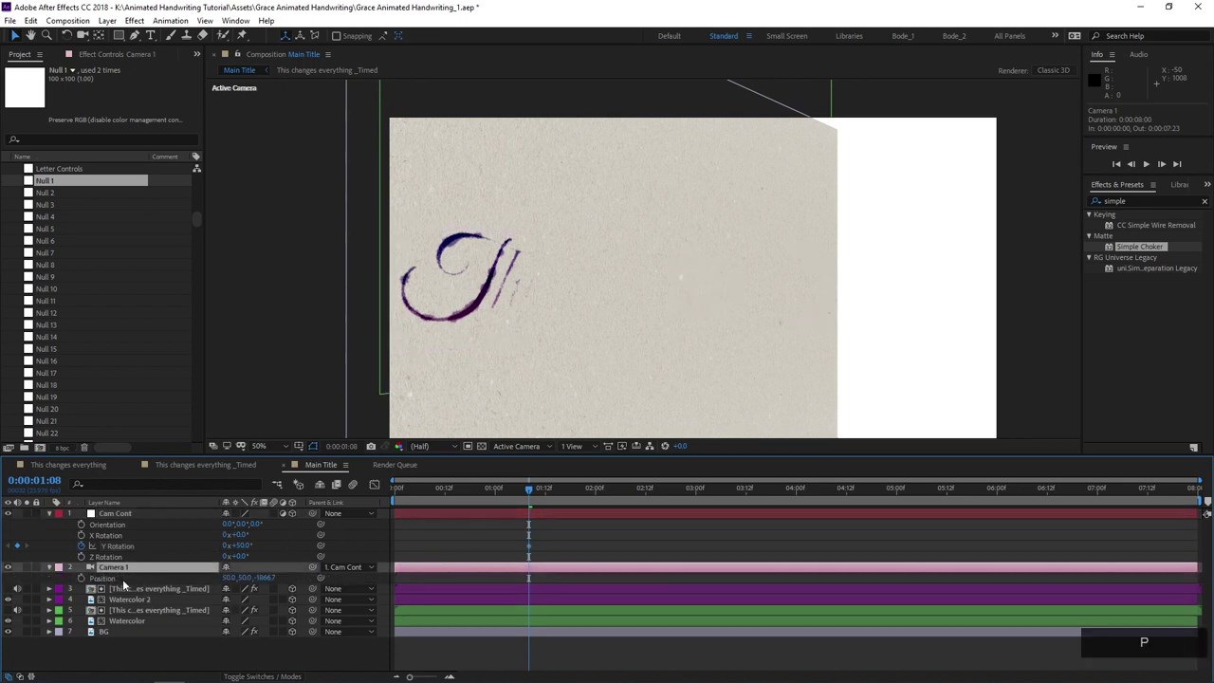
left_click_drag(254, 580, 332, 540)
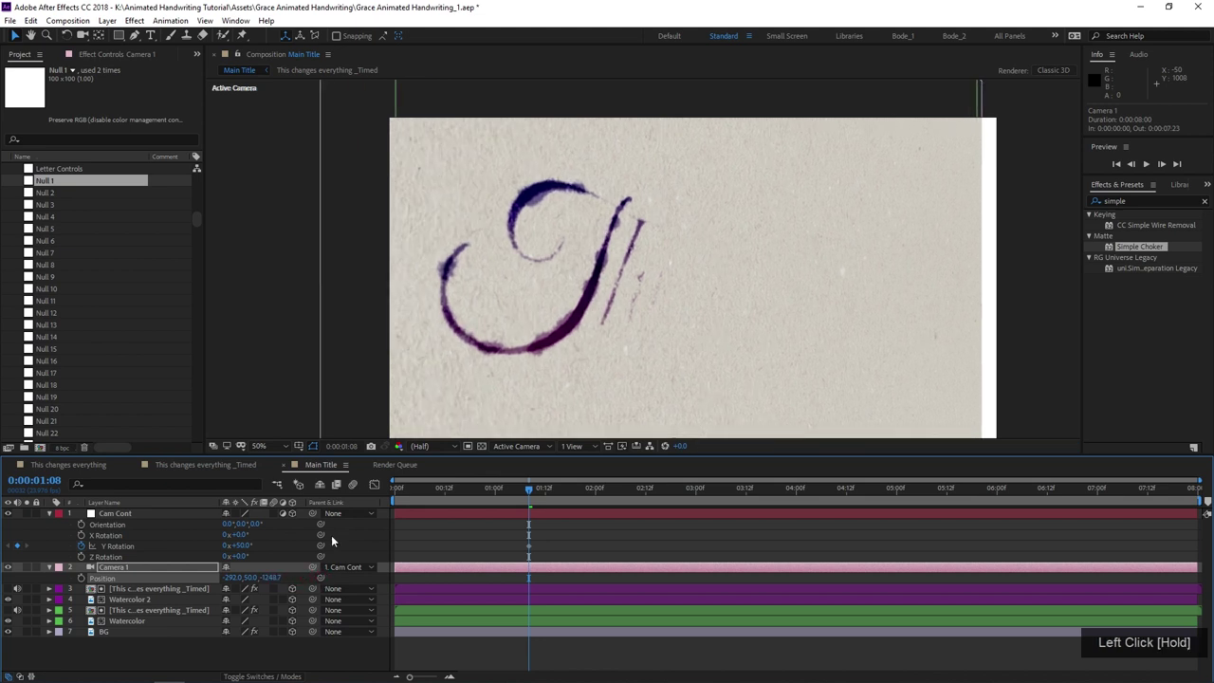
left_click_drag(558, 271, 474, 215)
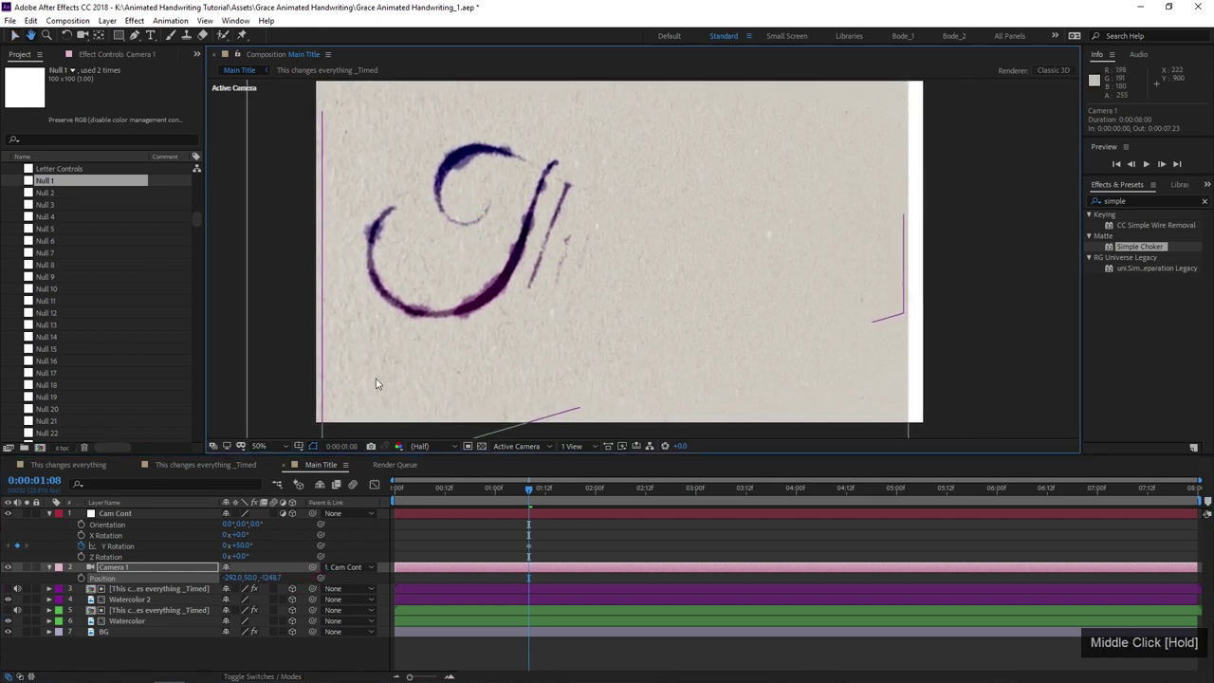
left_click_drag(230, 578, 296, 572)
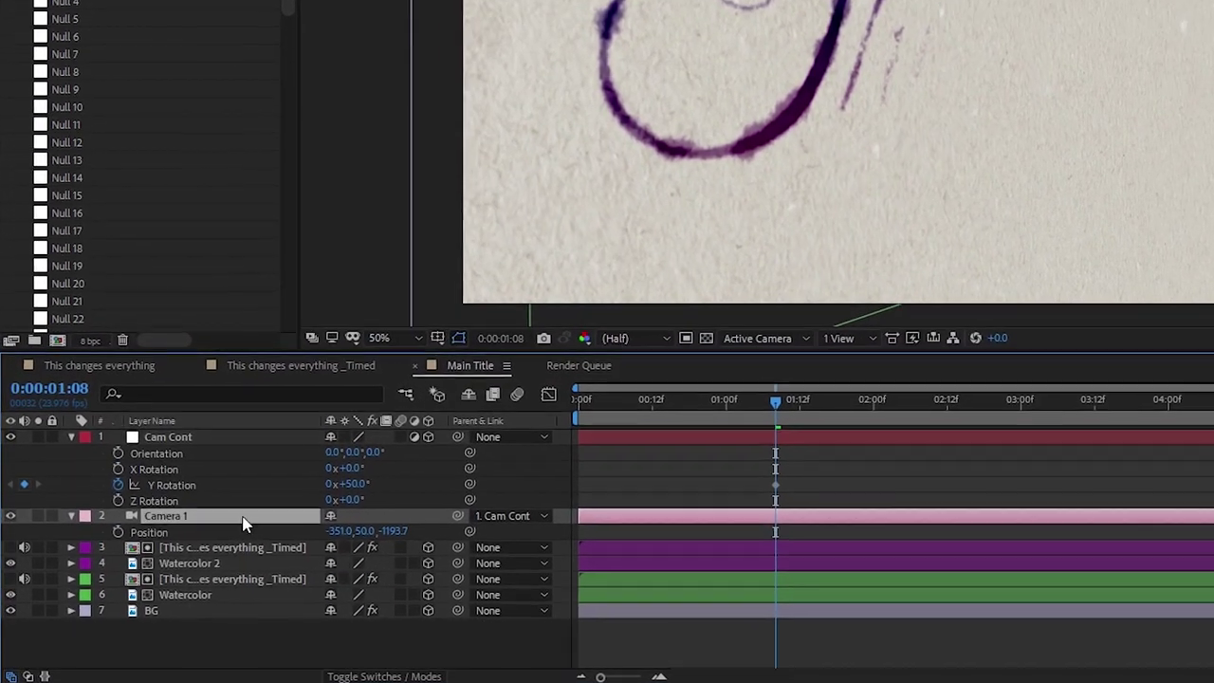
- Turn off Camera 1's depth of field and keyframe its Position at 0:00:01:08
key("a")
key("a")
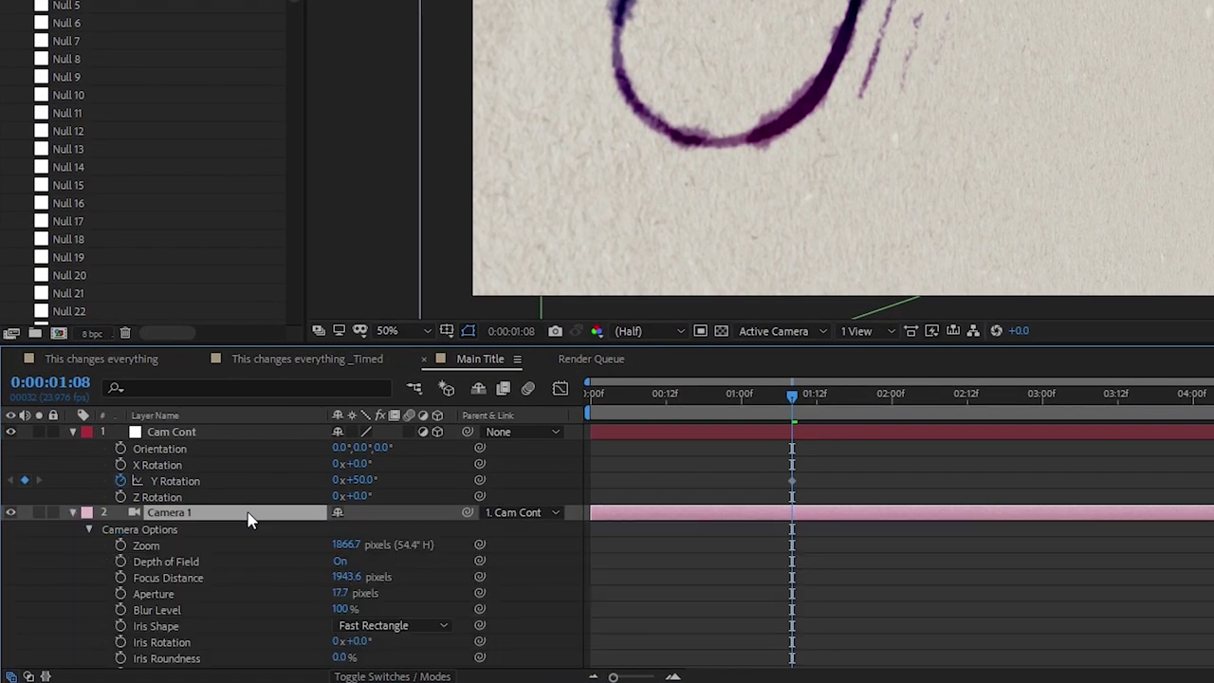
left_click(341, 561)
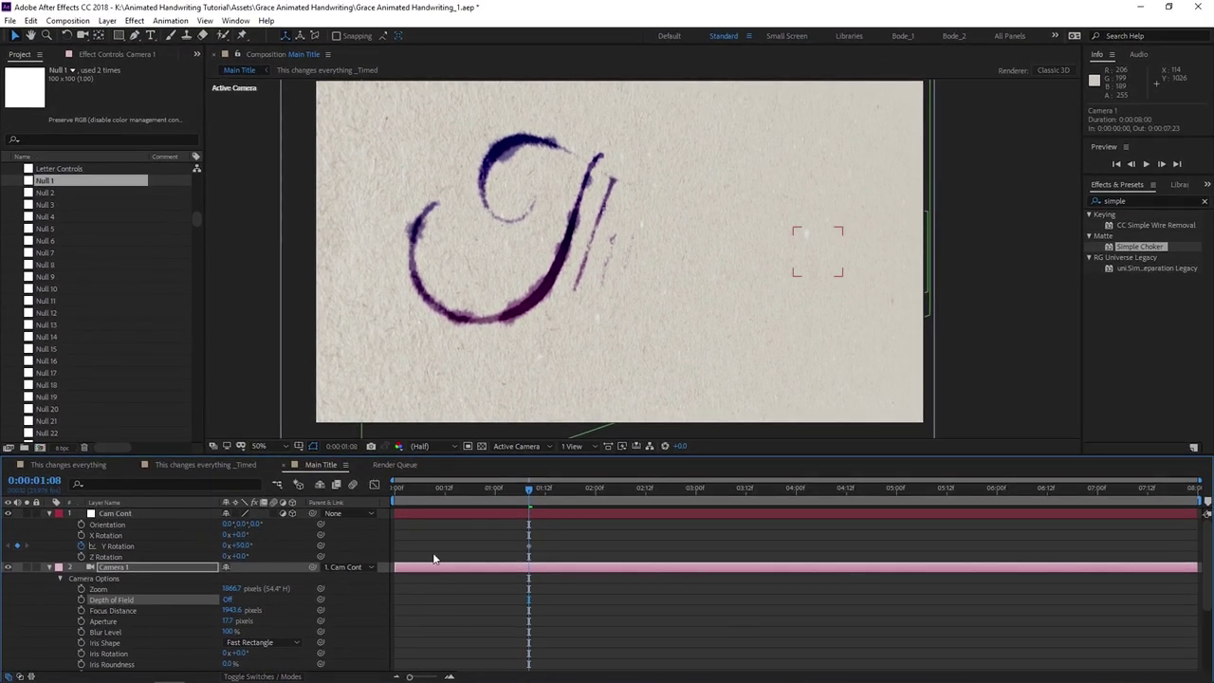
left_click(481, 567)
key("p")
left_click(80, 578)
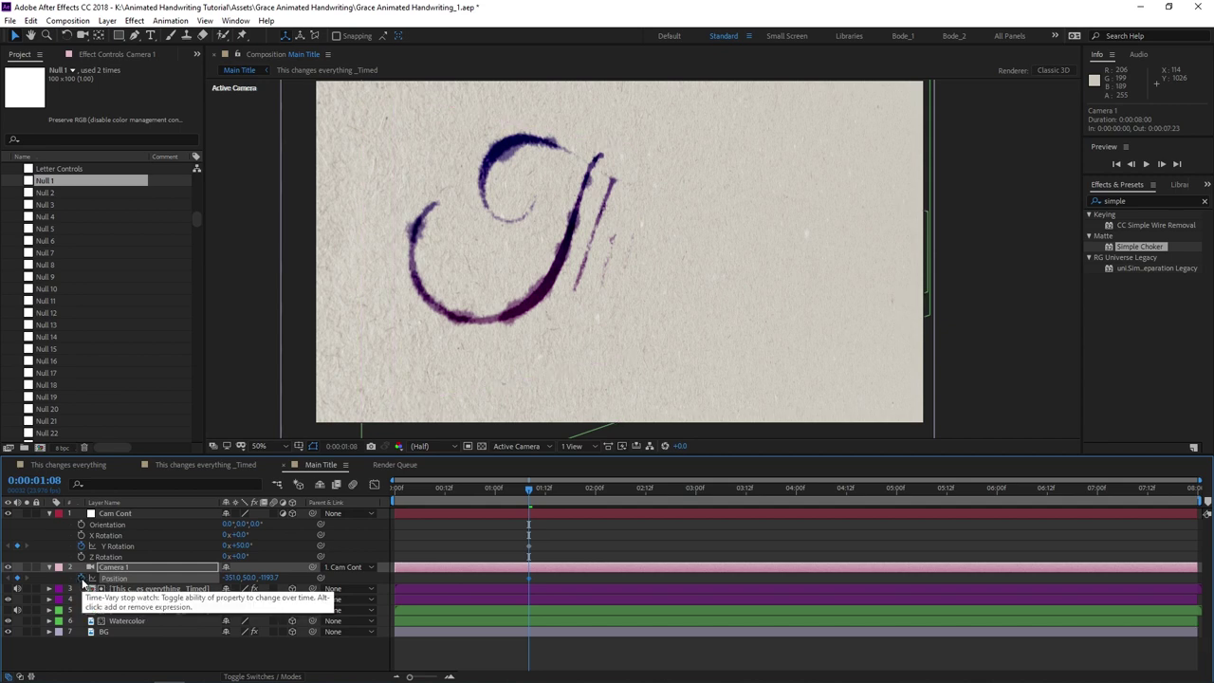
- Go to 0:00:06:01 and set the Y Rotation of Cam Cont to -50°
left_click_drag(533, 499, 963, 500)
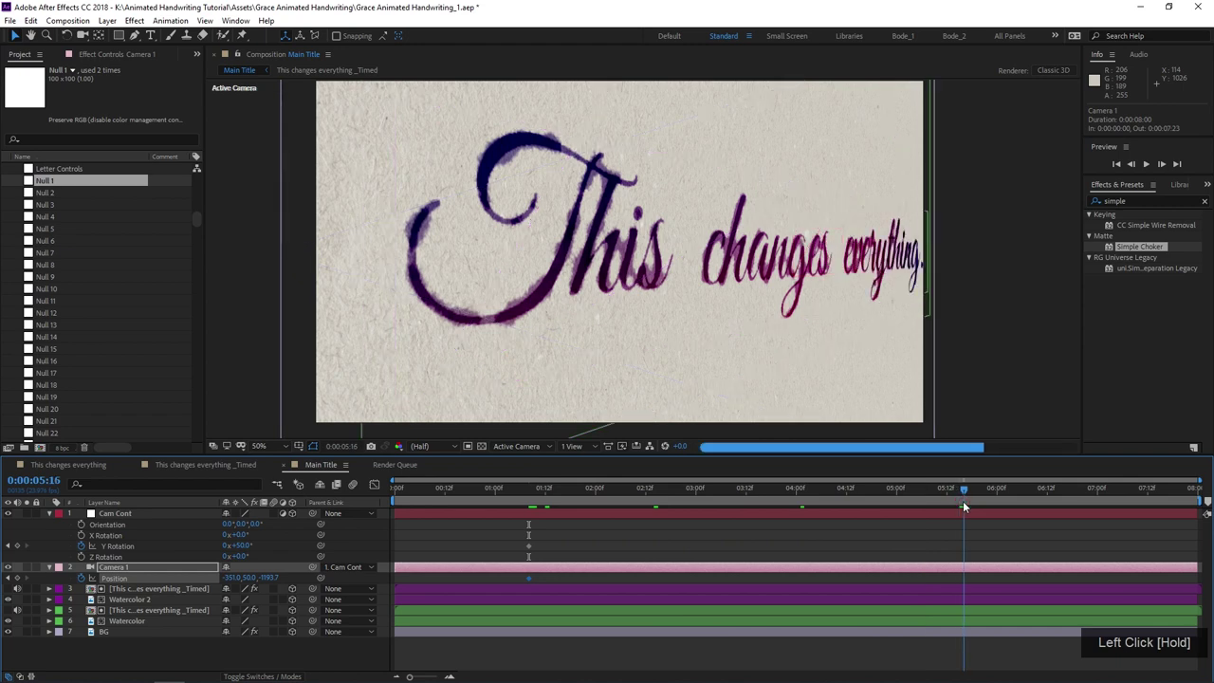
middle_click(766, 566)
left_click_drag(941, 496, 1002, 495)
mouse_move(239, 545)
left_mouse_down()
mouse_move(256, 546)
mouse_move(214, 551)
mouse_move(249, 553)
left_mouse_up()
left_click(243, 547)
type("-50")
key("KP_Enter")
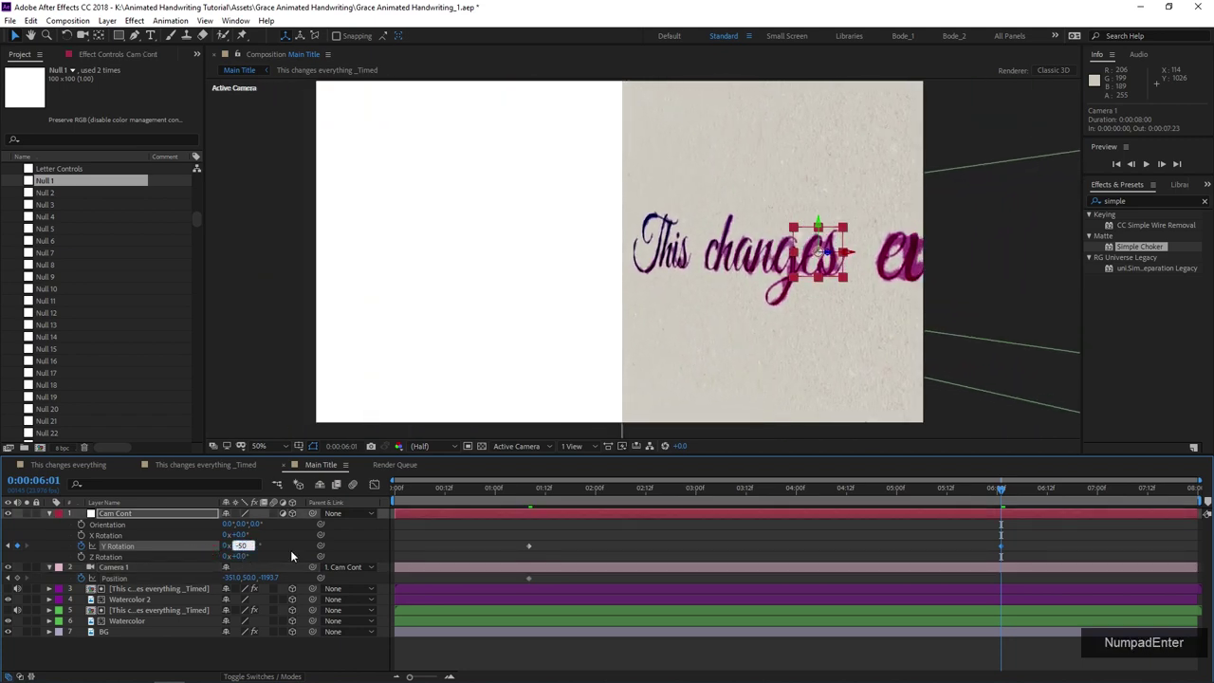
- At 0:00:06:01, move Camera 1 to about 417, 50, -1201.7 and stretch the BG layer to cover the frame's exposed edge
left_click_drag(227, 577, 536, 590)
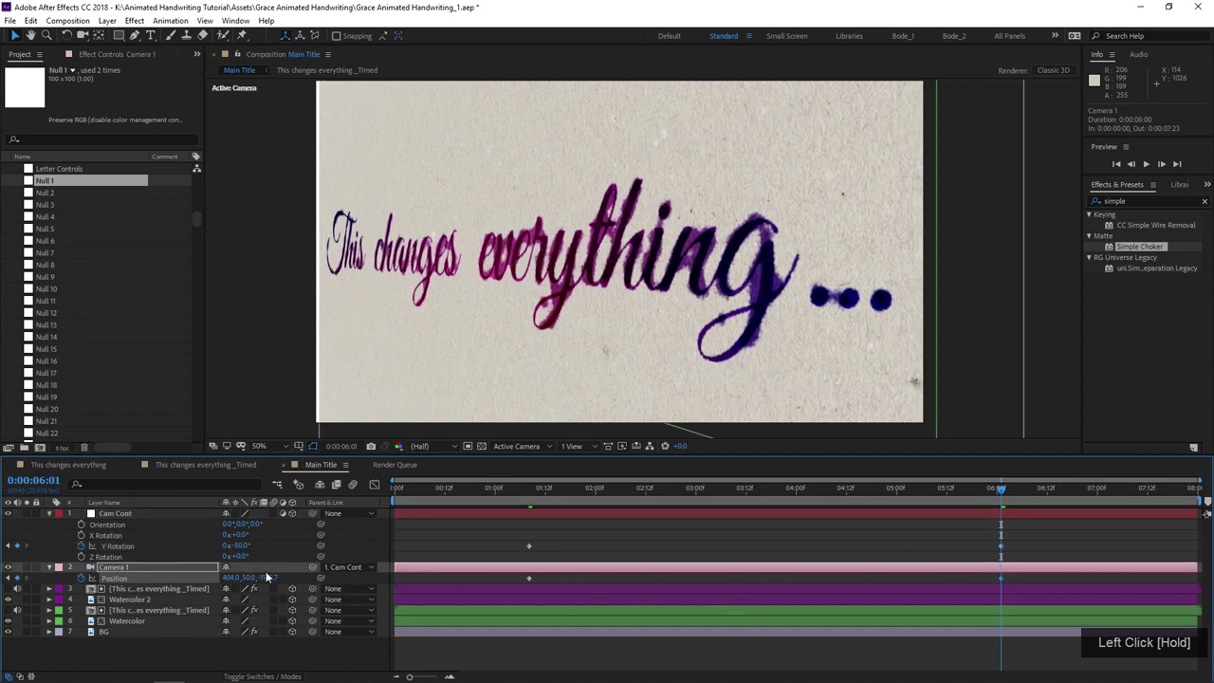
left_click_drag(262, 576, 214, 577)
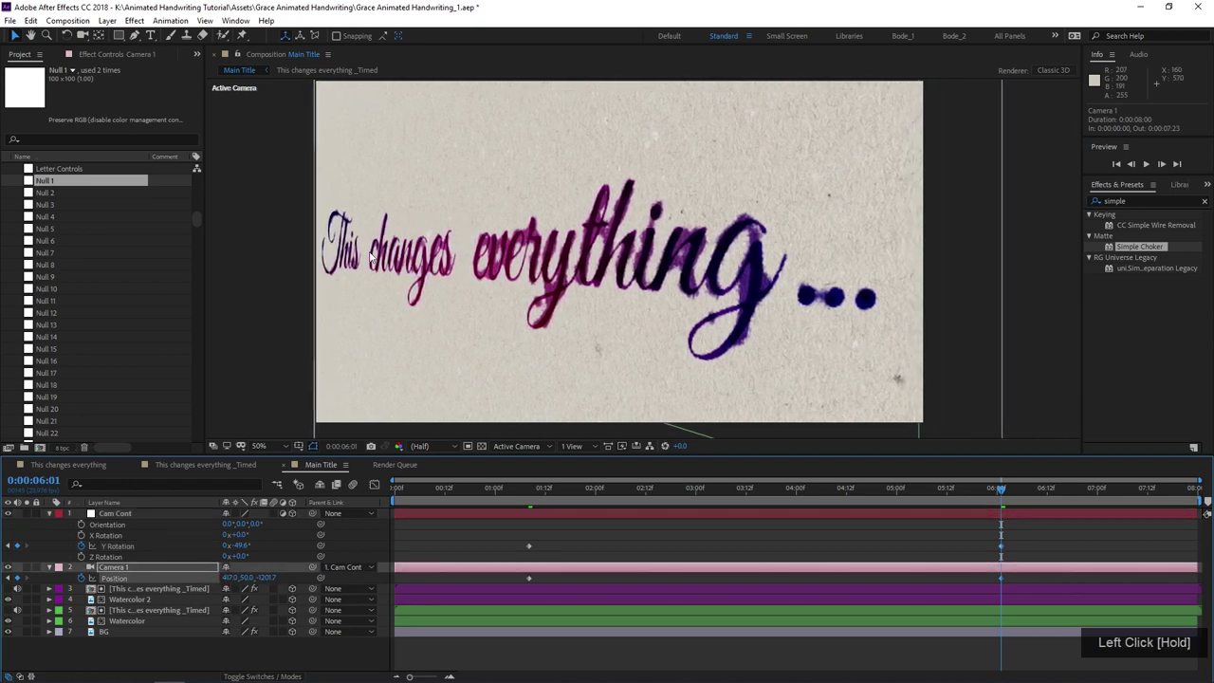
left_click(313, 264)
left_click_drag(305, 256, 295, 254)
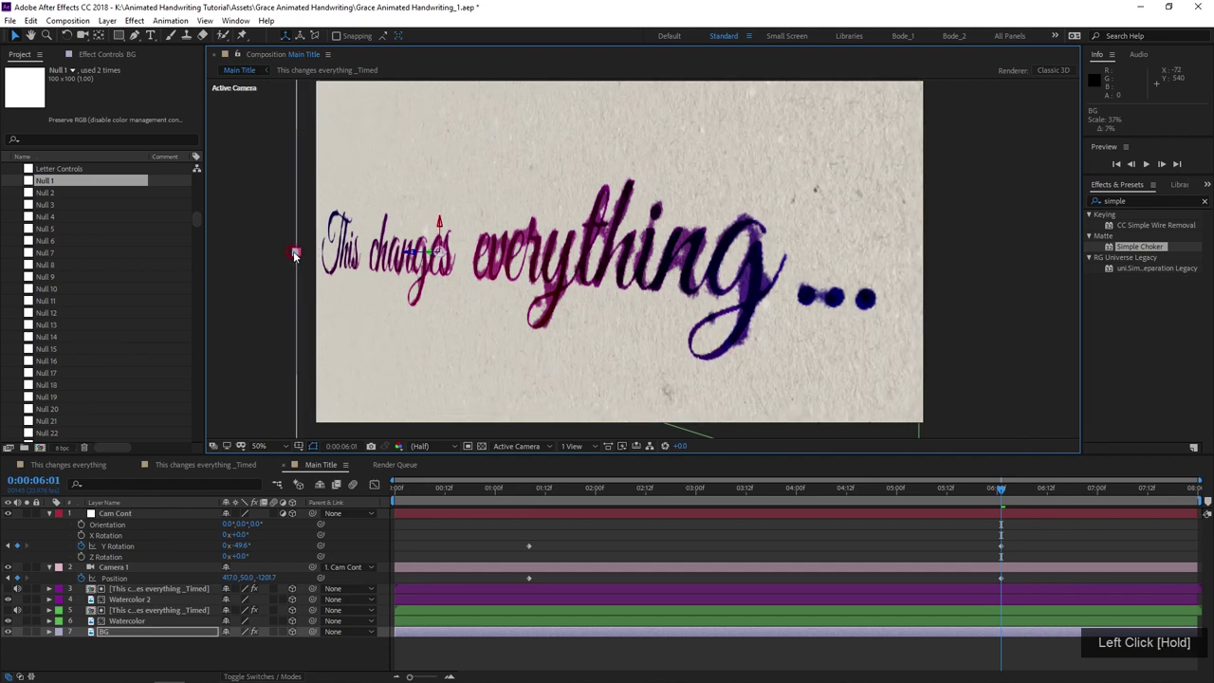
- Preview the camera move from the first keyframe at 0:00:01:08 and check the frames near the start
left_click(530, 507)
key("space")
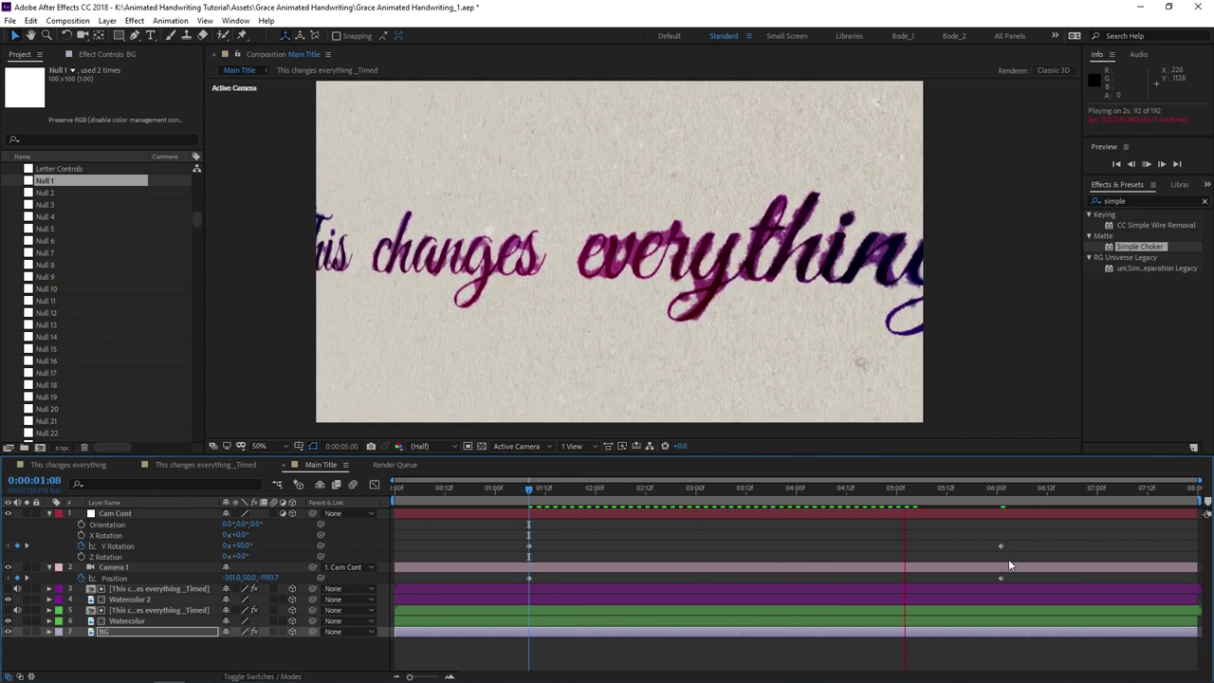
key("space")
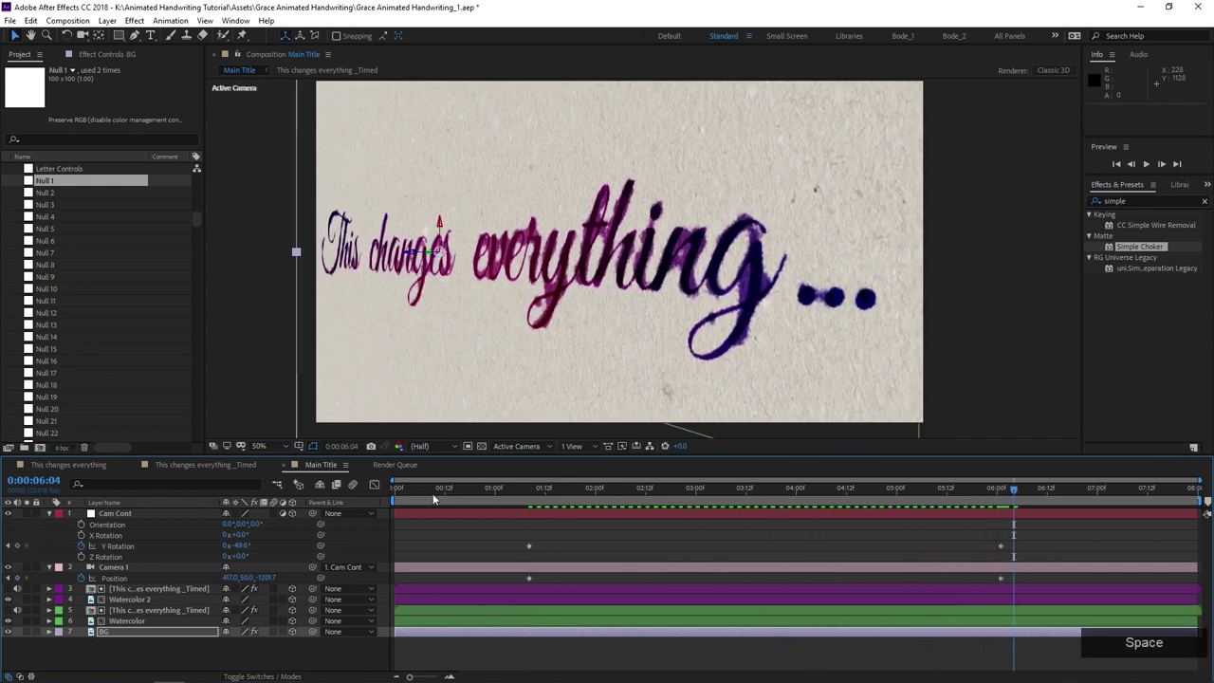
left_click_drag(434, 499, 416, 493)
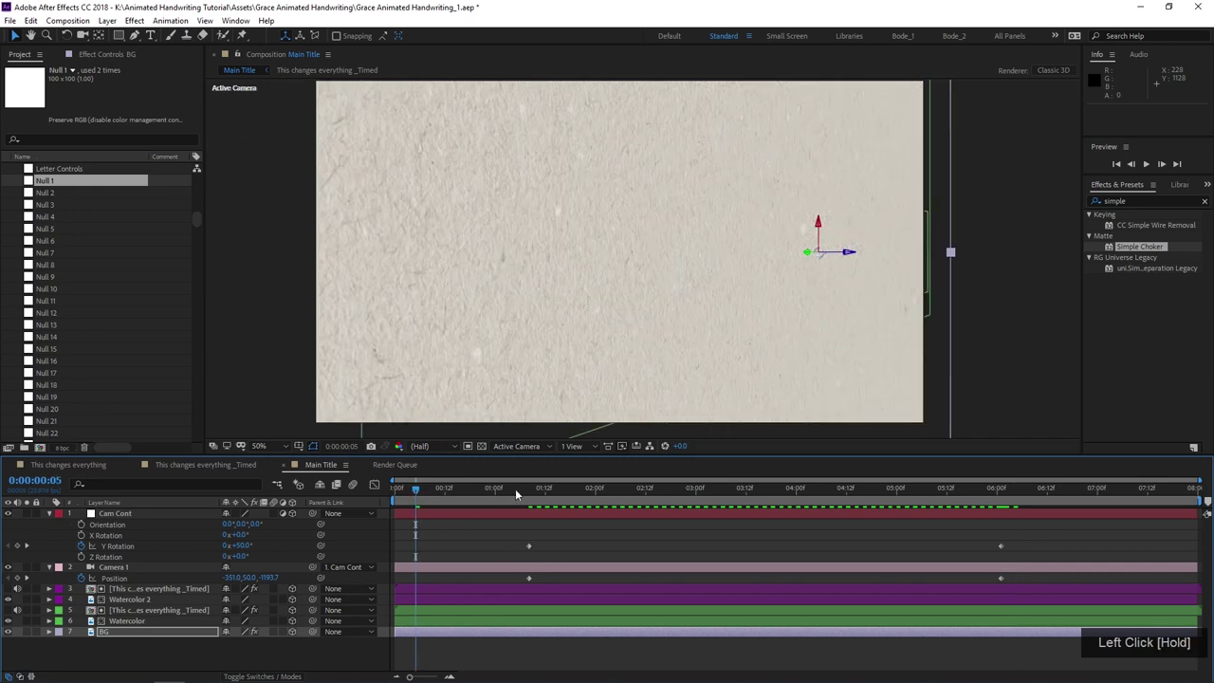
- Keyframe the Z Rotation of Cam Cont at 5.9° at 0:00:01:08
left_click_drag(517, 494, 532, 500)
left_click_drag(244, 556, 273, 545)
- At 0:00:06:01, set Cam Cont's Z Rotation to about -5.1° and Camera 1's Position to about 398, 74, -1201.7
left_click_drag(814, 492, 1000, 491)
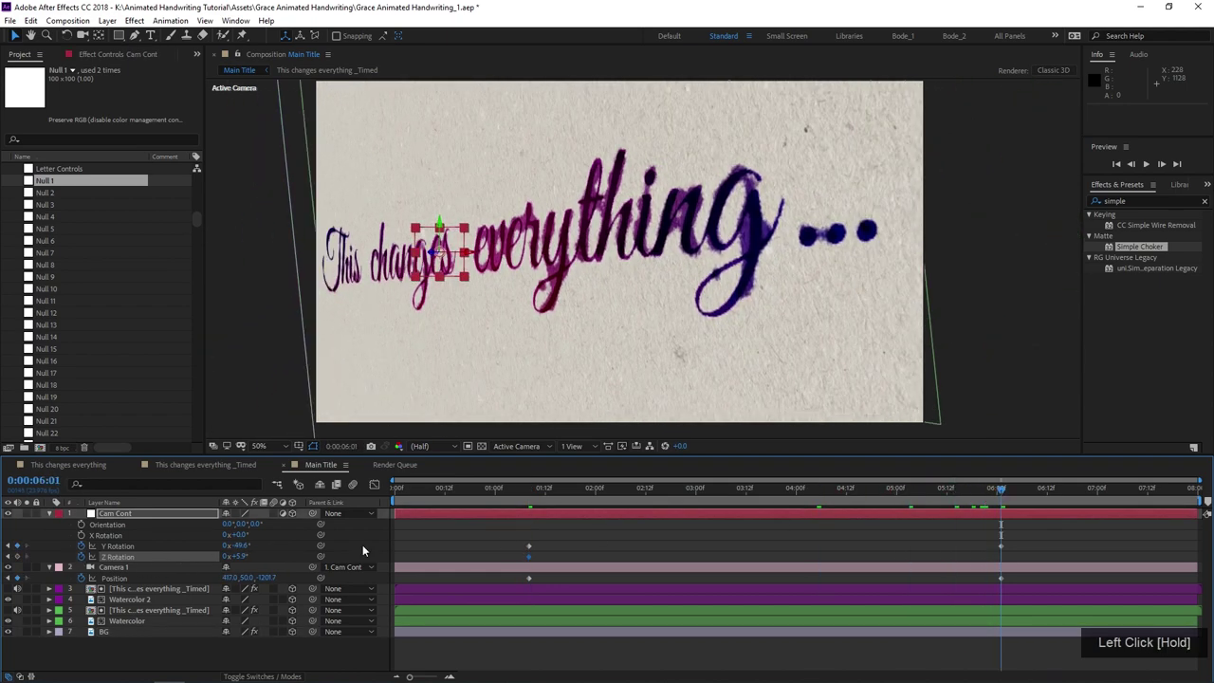
left_click_drag(249, 555, 177, 561)
left_click_drag(245, 578, 877, 521)
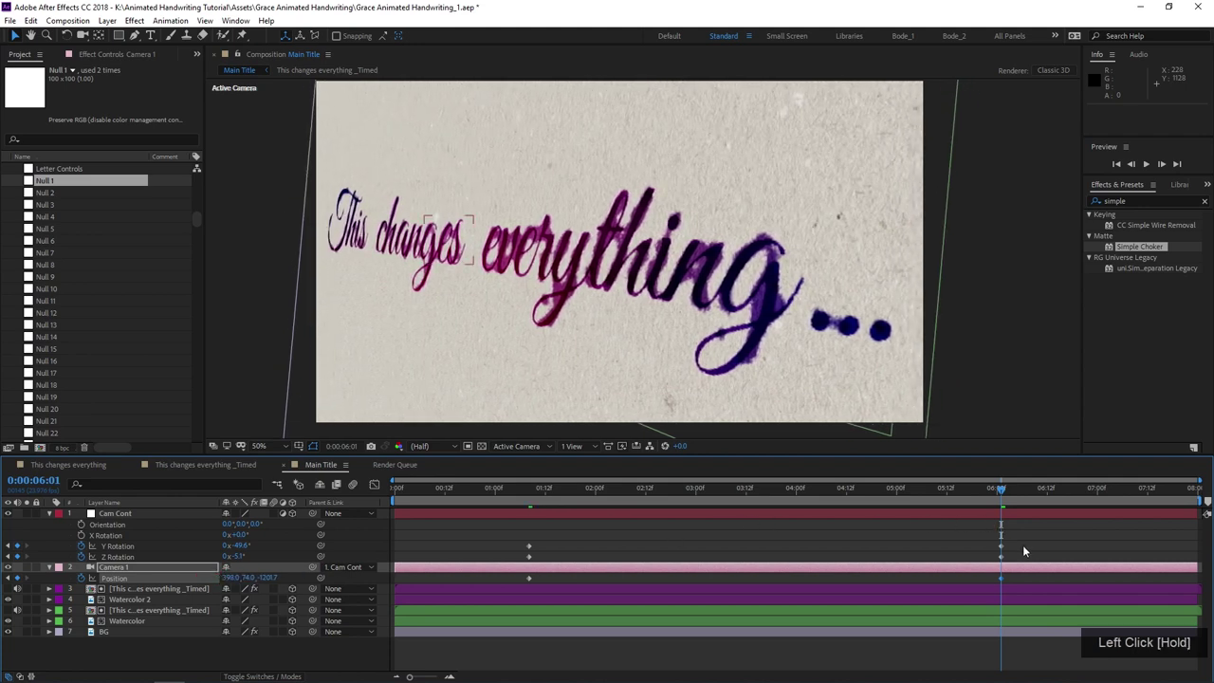
- Easy Ease all rotation and position keyframes, then reshape their speed curves so the move peaks early and slows gradually
left_click_drag(1017, 550, 482, 585)
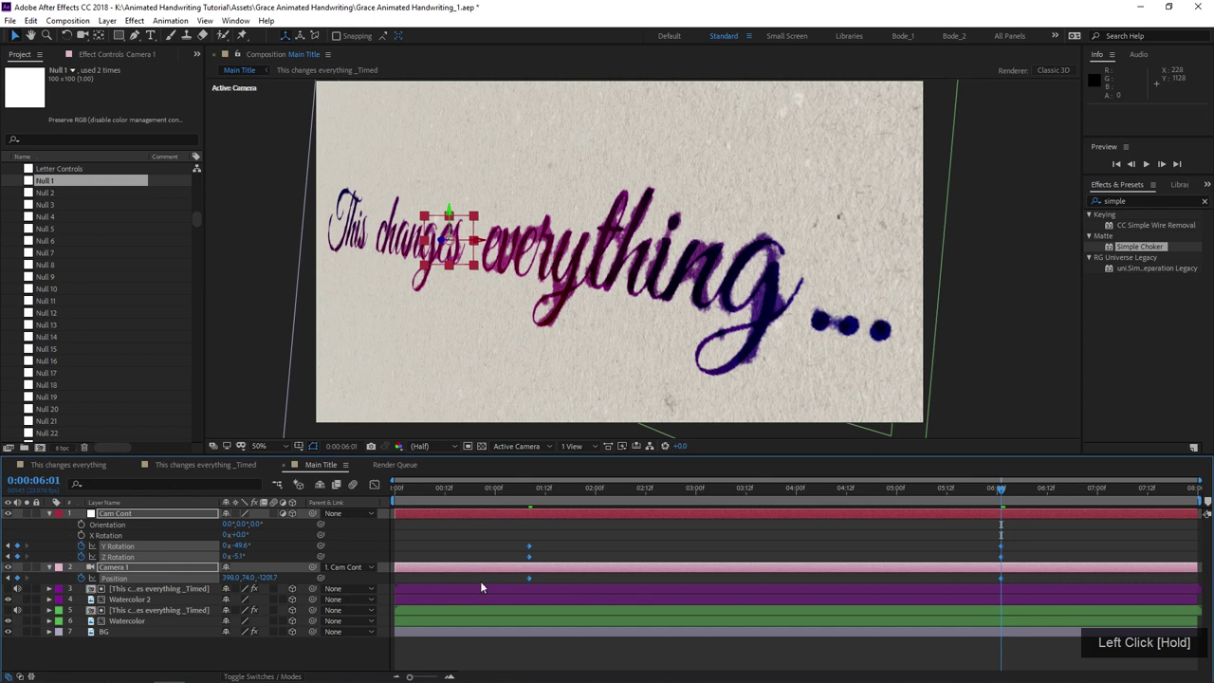
key("F9")
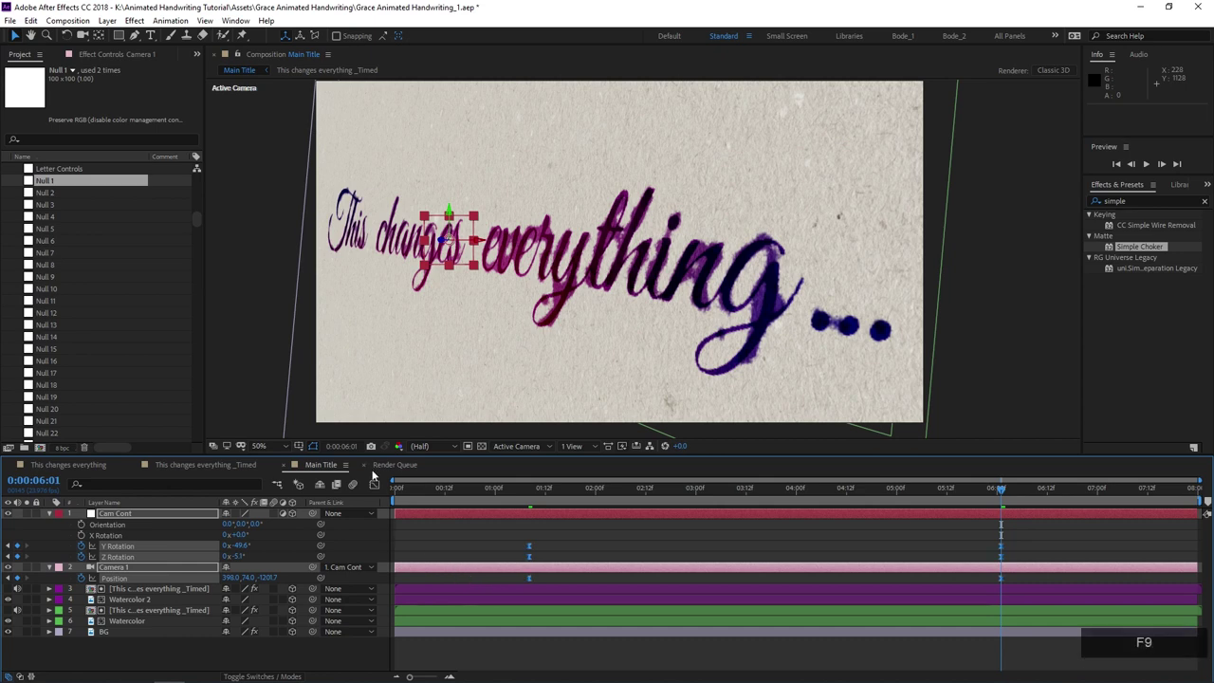
left_click(374, 486)
left_click_drag(981, 639, 666, 609)
left_click_drag(573, 609, 503, 650)
left_click_drag(605, 627, 638, 631)
left_click_drag(638, 631, 642, 628)
- Preview the eased camera move from 0:00:01:08 and return to the layer bar view
left_click_drag(561, 494, 533, 498)
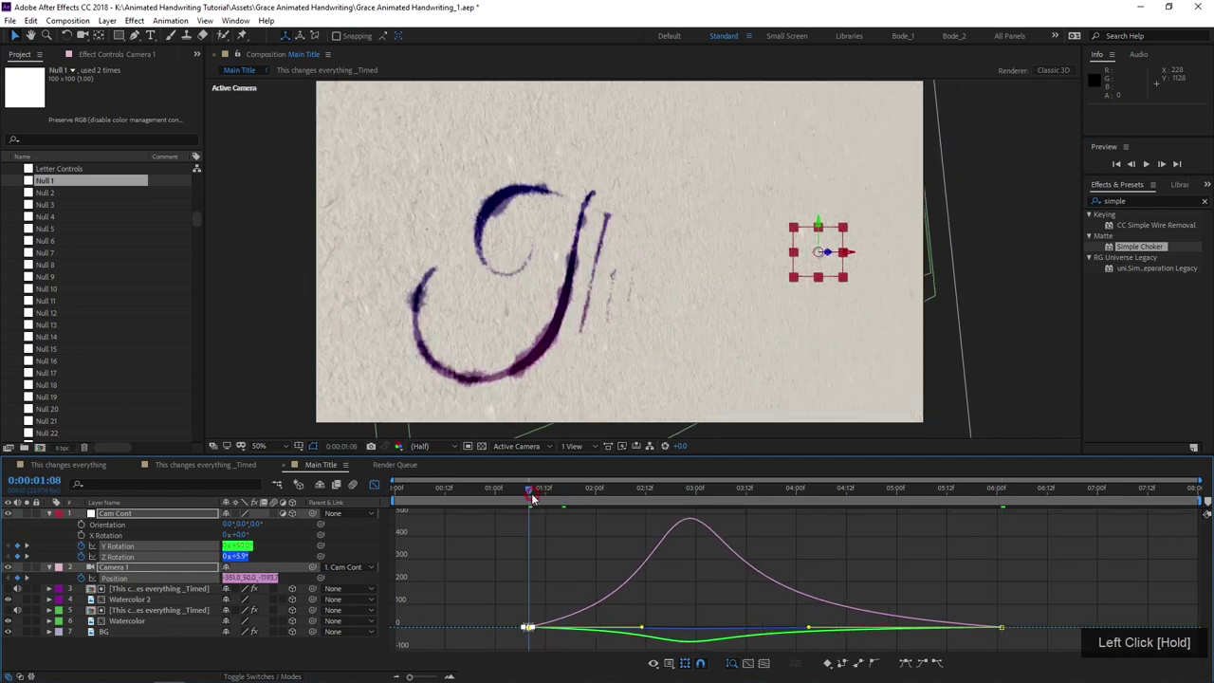
key("space")
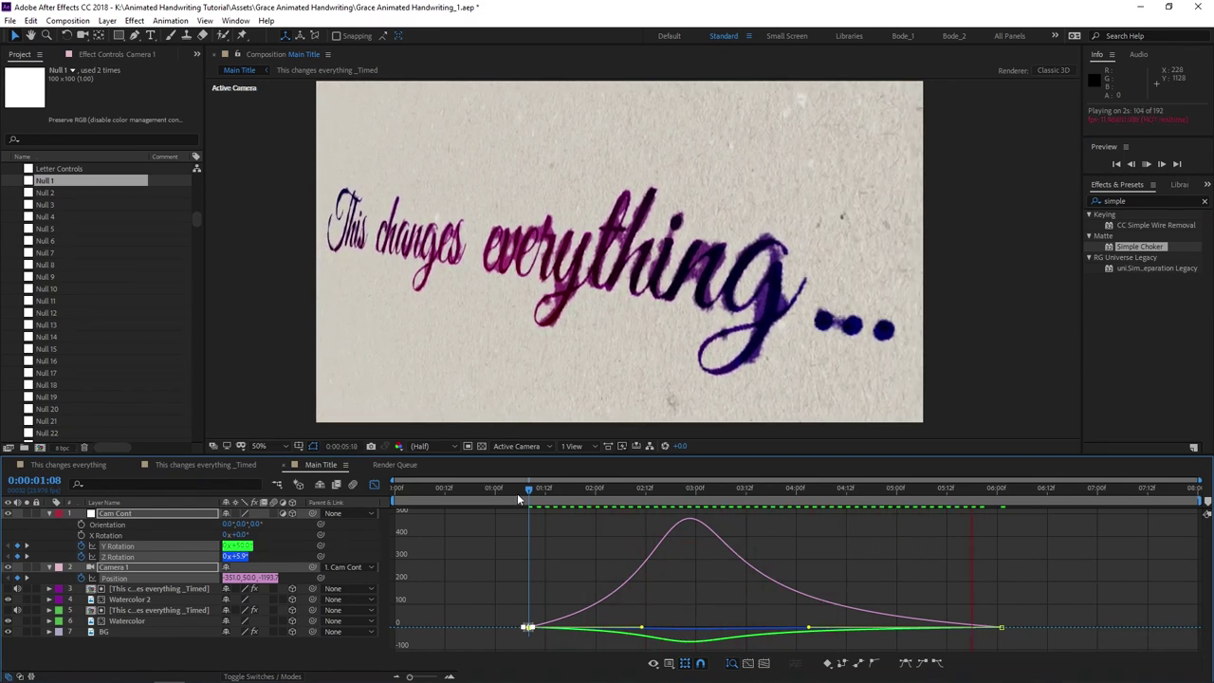
key("space")
left_click(372, 486)
- Move the starting rotation and position keyframes to 0:00:00:00 and preview the move from there
left_click(521, 546)
left_click_drag(528, 550, 396, 567)
left_click_drag(436, 489, 394, 487)
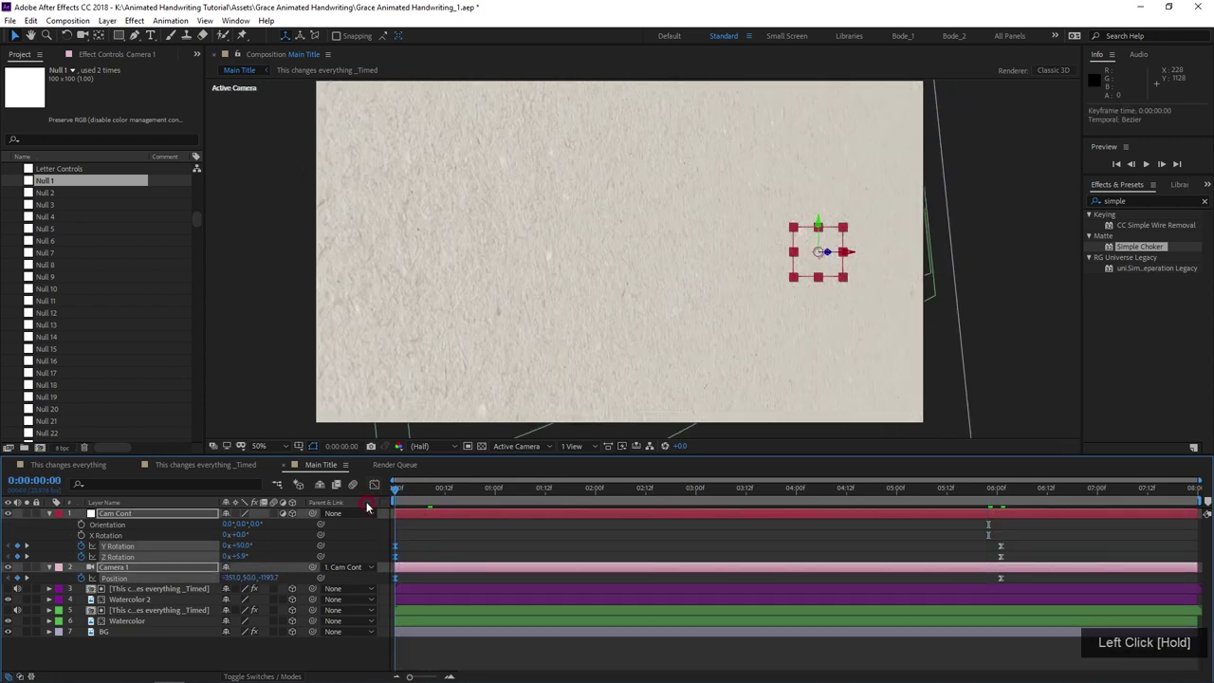
key("space")
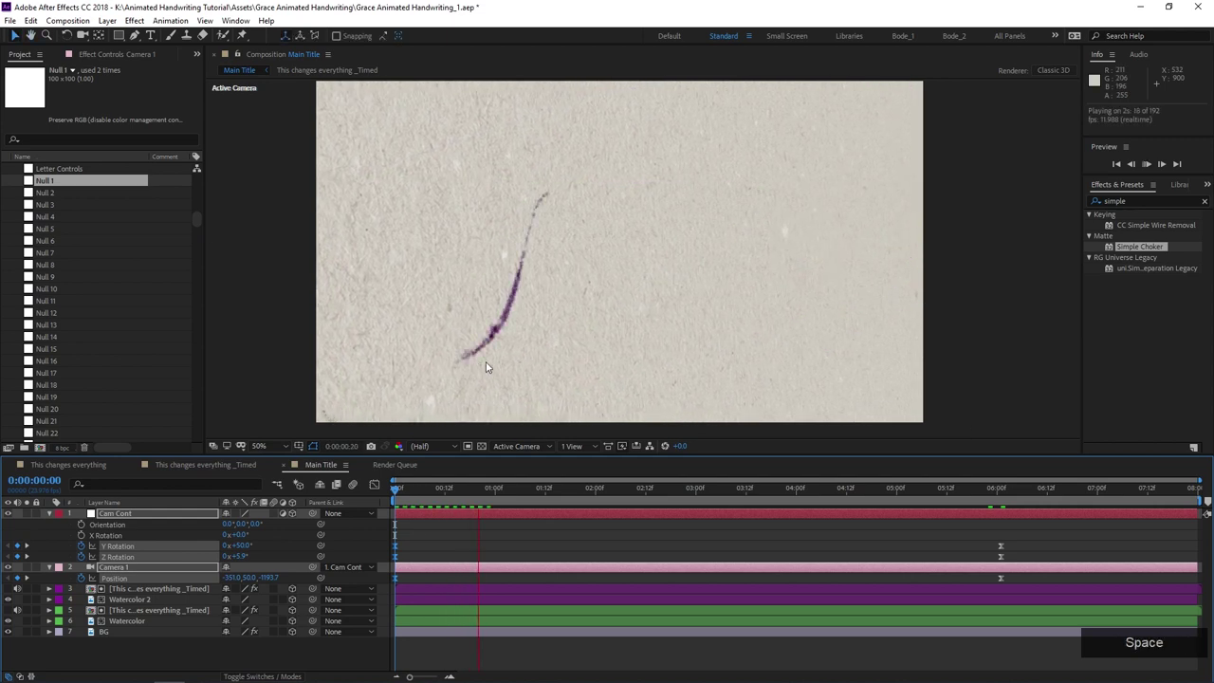
- Move the starting rotation and position keyframes to 0:00:00:20 and preview the composition from the beginning
left_click_drag(396, 548, 478, 547)
left_click_drag(477, 489, 398, 490)
key("space")
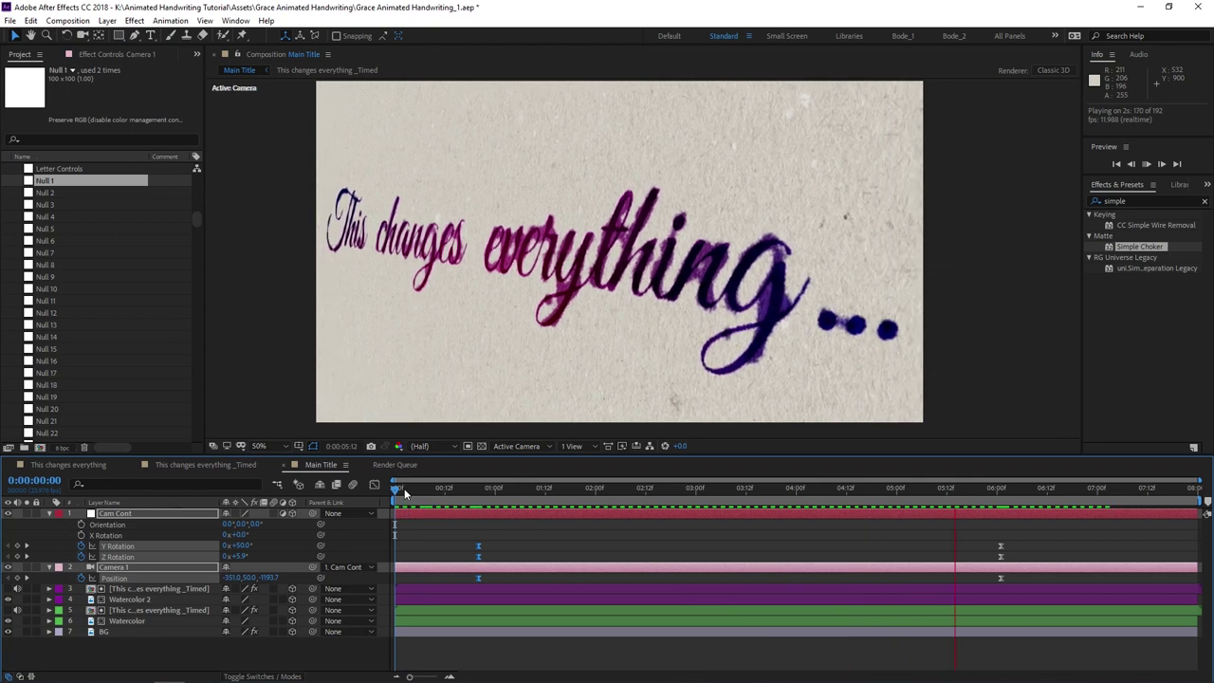
key("space")
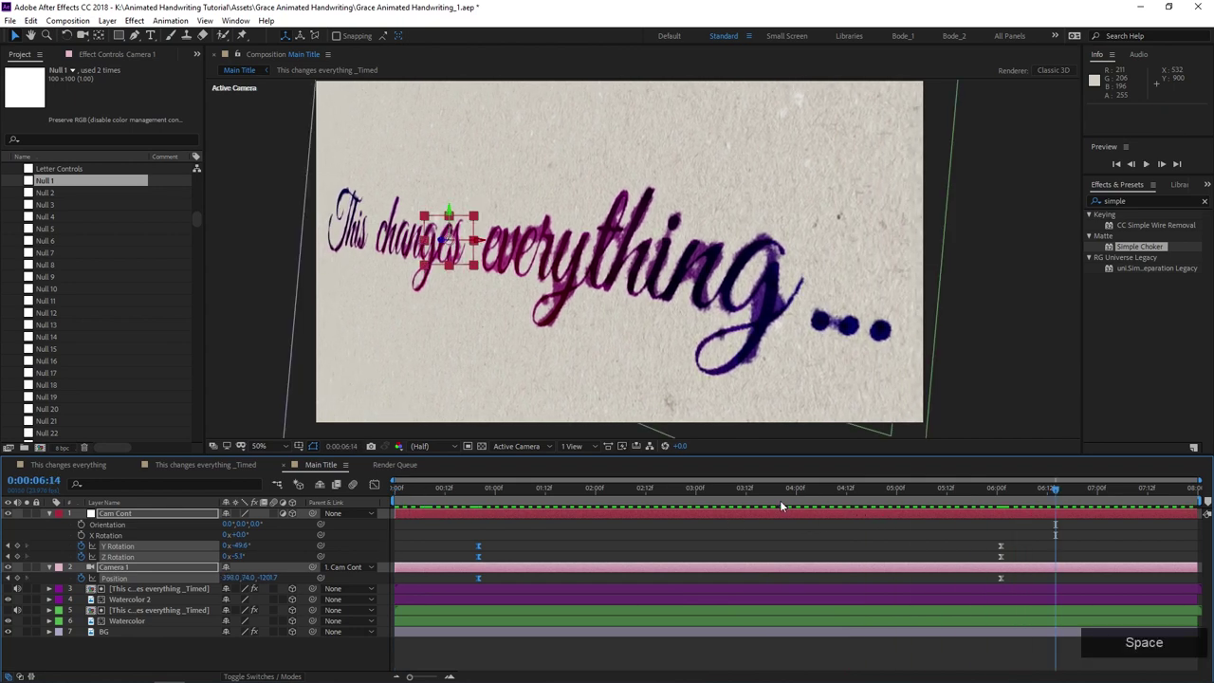
- Go to 0:00:00:20, turn on Camera 1's Depth of Field and set its Aperture to 80 pixels
left_click_drag(642, 492, 479, 489)
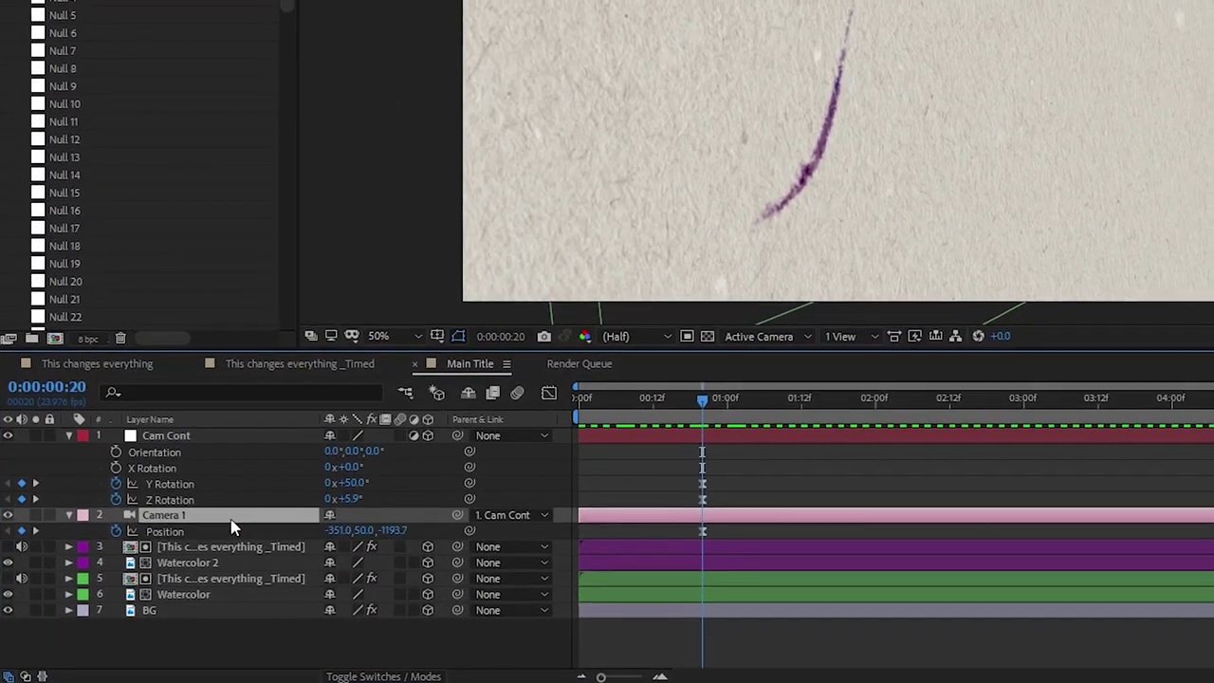
key("p")
key("a")
key("a")
left_click(339, 561)
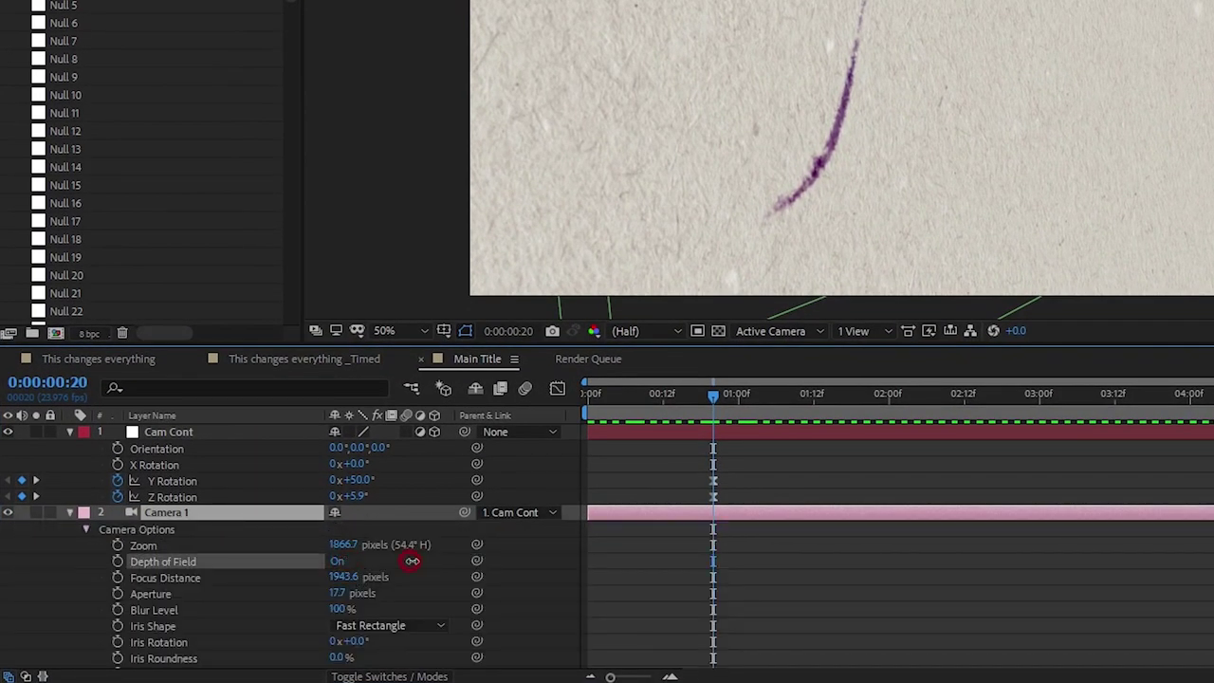
left_click(338, 594)
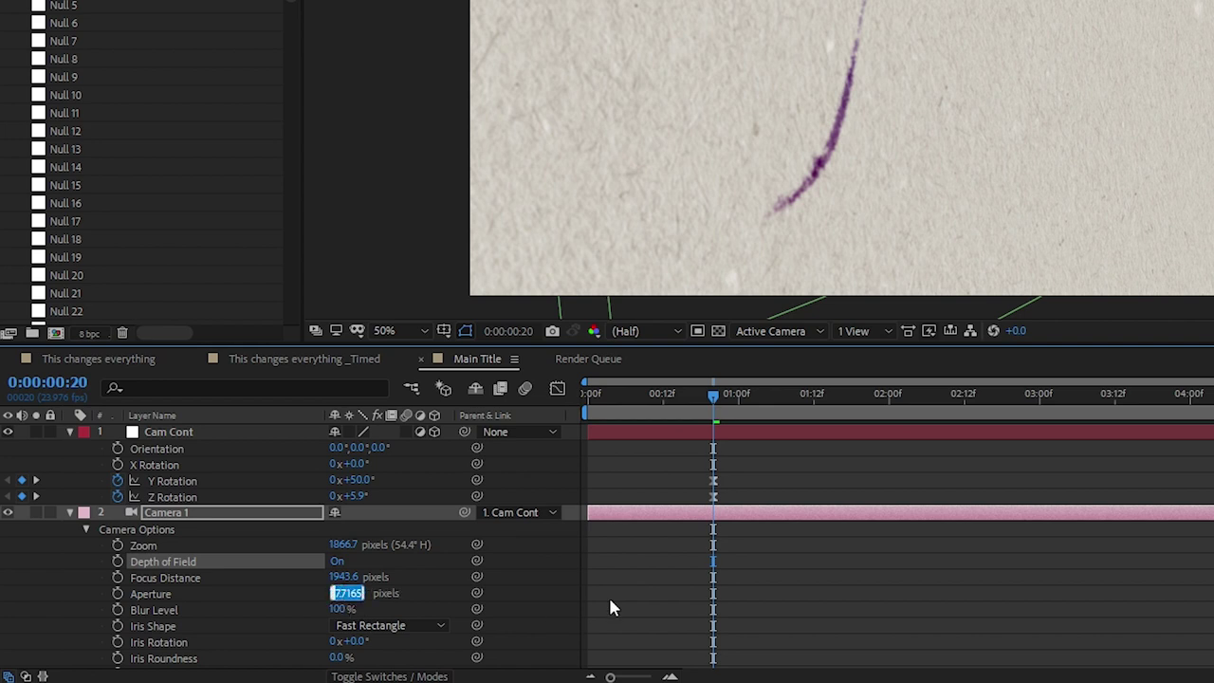
type("80")
key("Return")
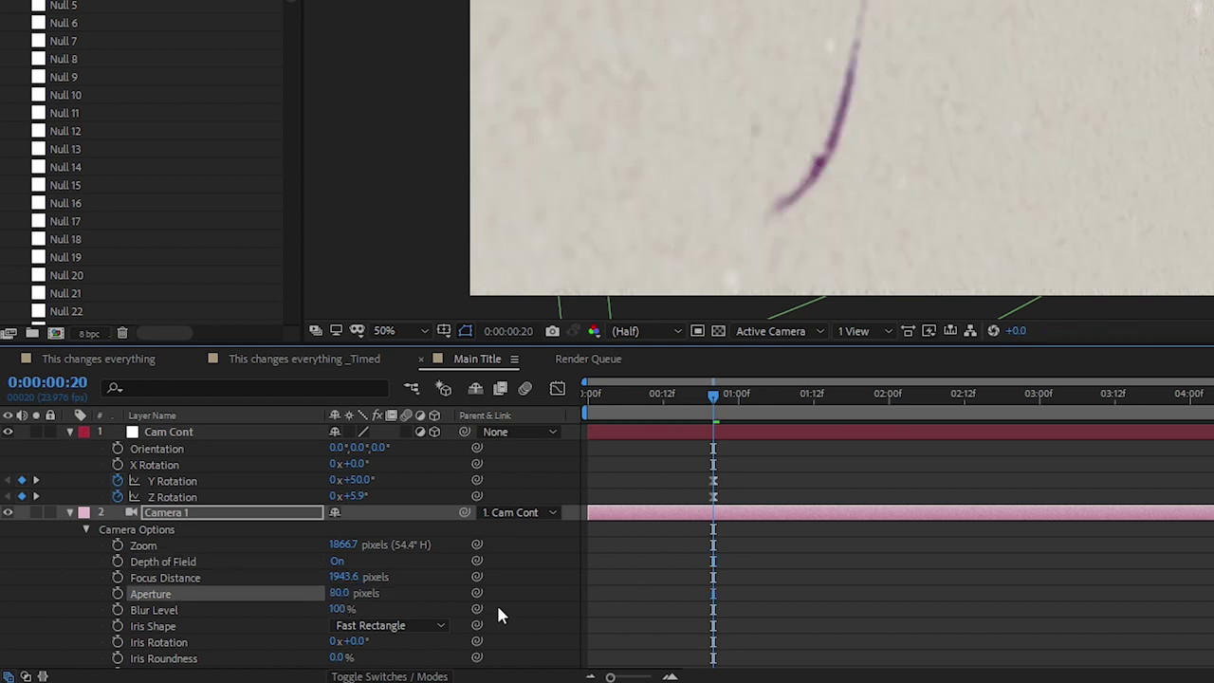
- Set Camera 1's Iris Shape to Pentagon
left_click(379, 626)
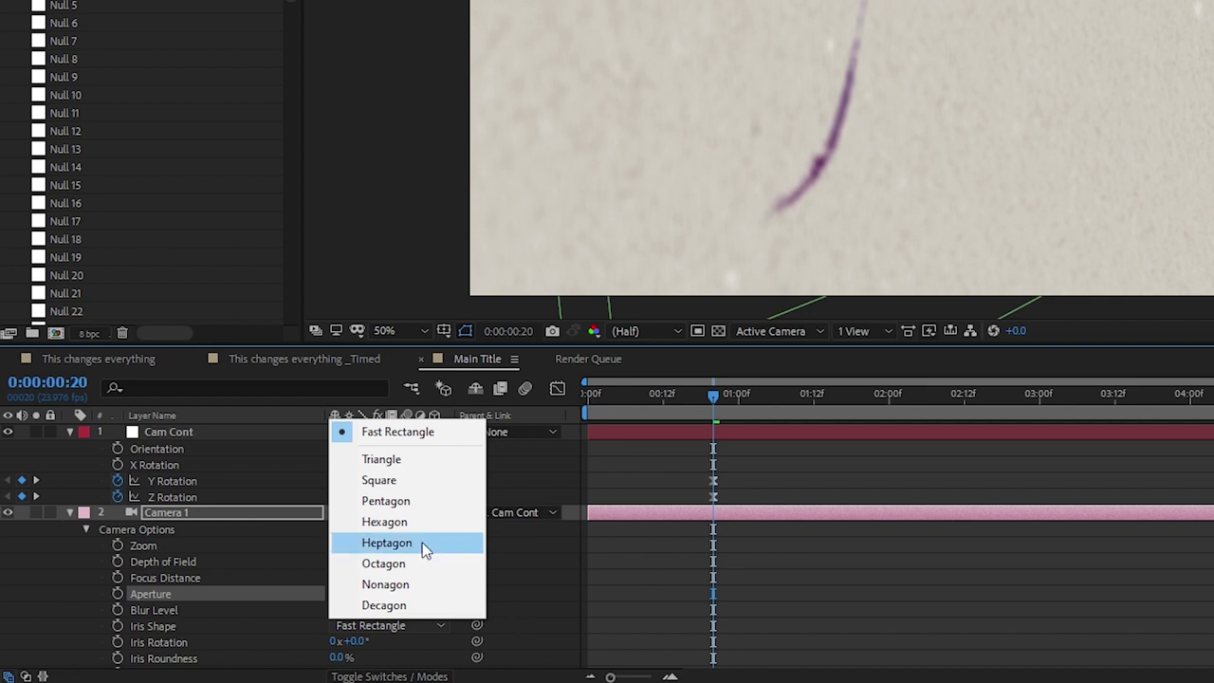
left_click(419, 500)
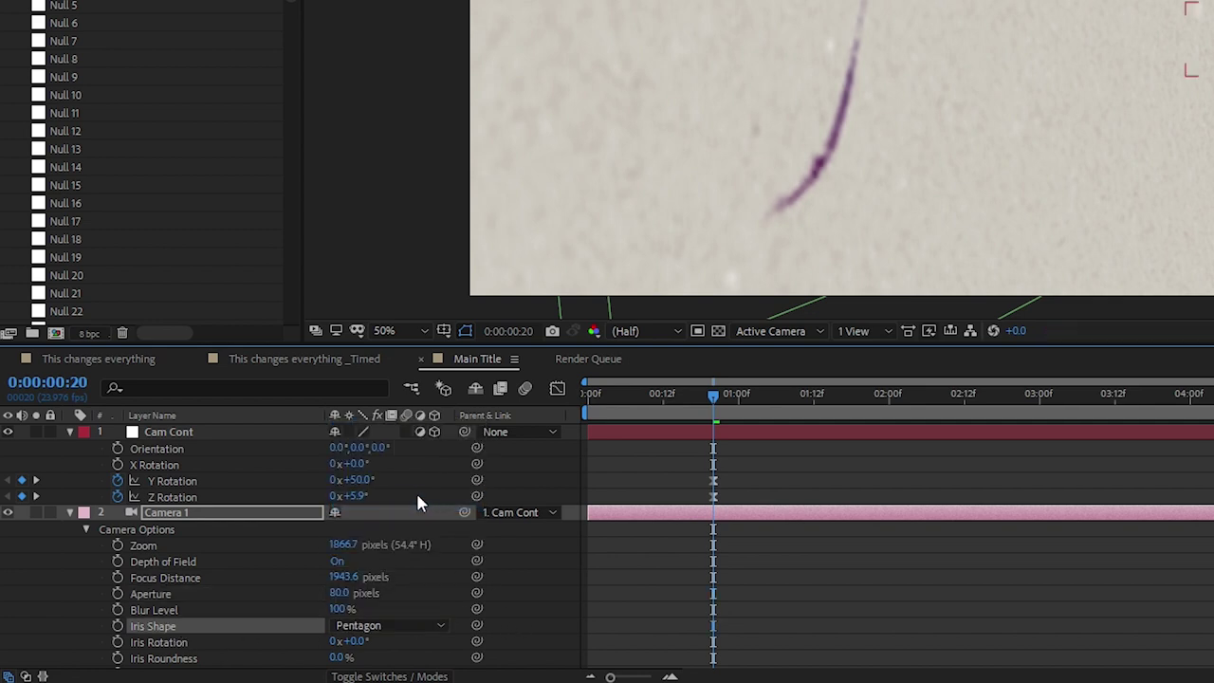
left_click(373, 628)
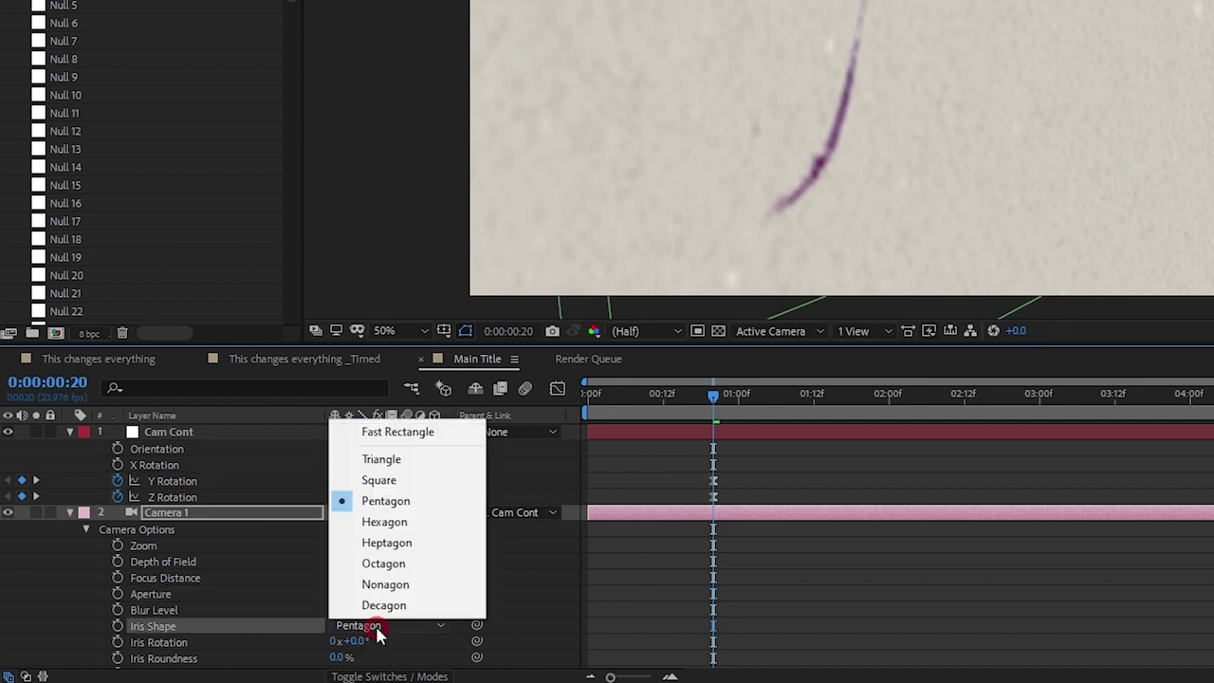
left_click(540, 629)
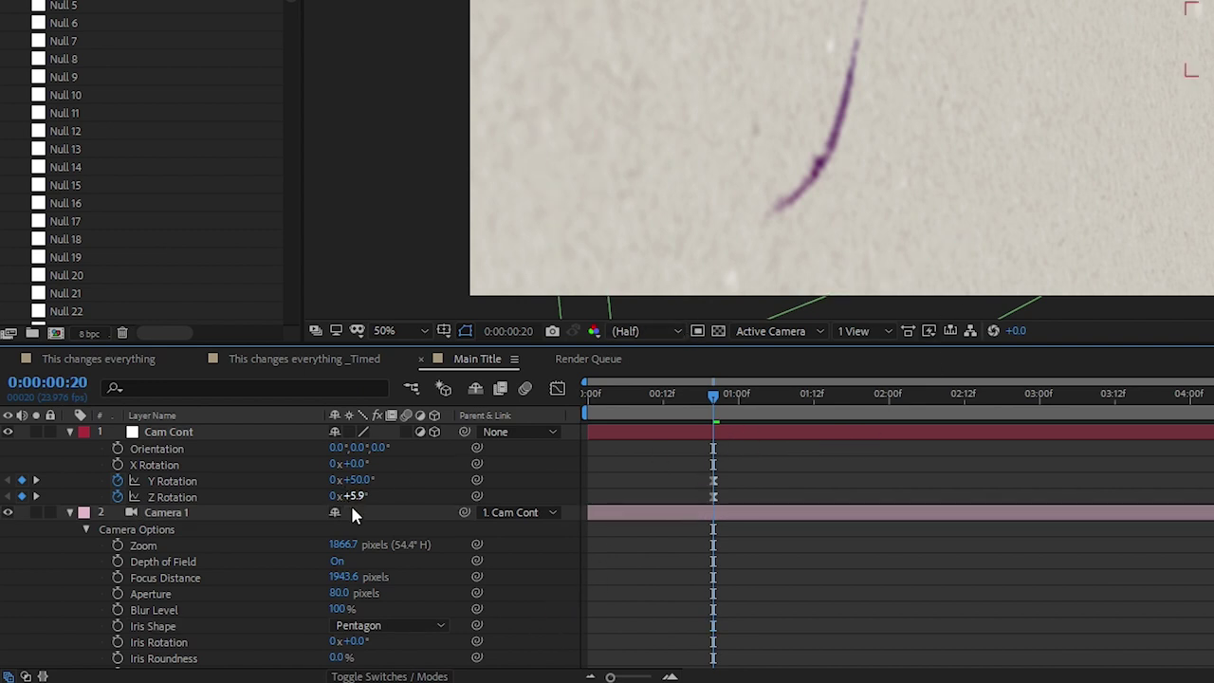
- Keyframe Camera 1's Focus Distance at about 738.6 pixels at 0:00:00:20 with Easy Ease, bringing the first stroke into focus
left_click_drag(343, 575, 25, 626)
left_click_drag(333, 578, 150, 603)
left_click(118, 578)
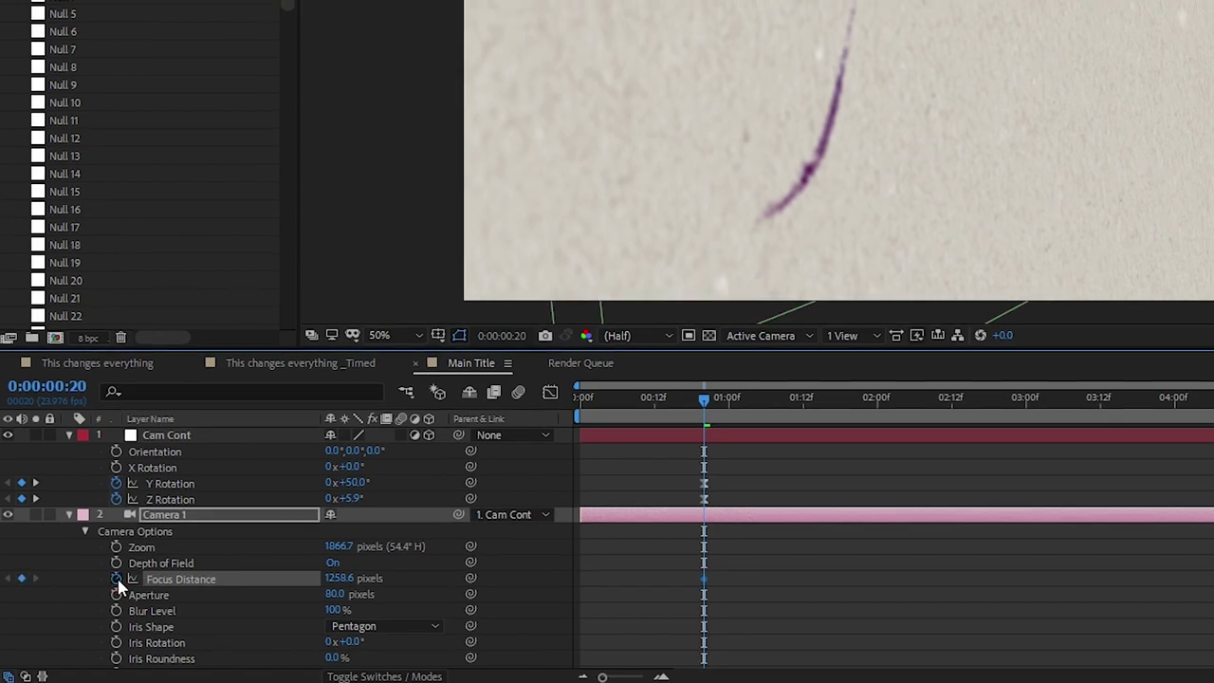
left_click_drag(341, 579, 29, 638)
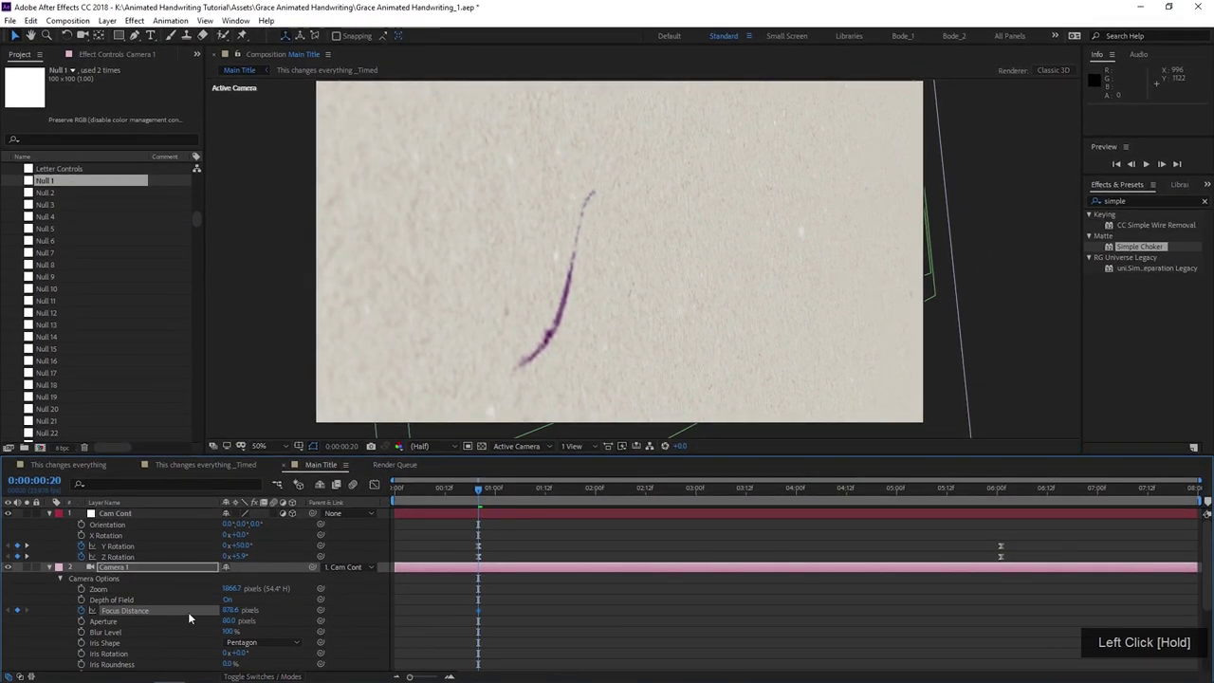
left_click_drag(190, 617, 195, 616)
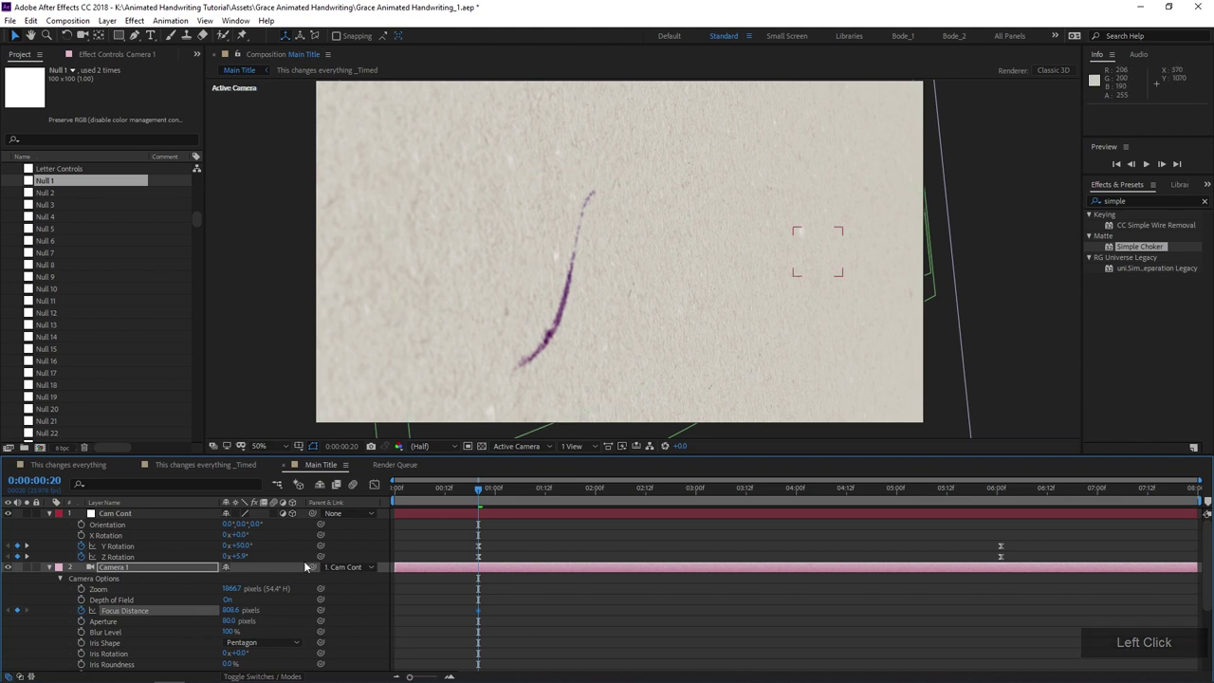
left_click_drag(227, 611, 192, 614)
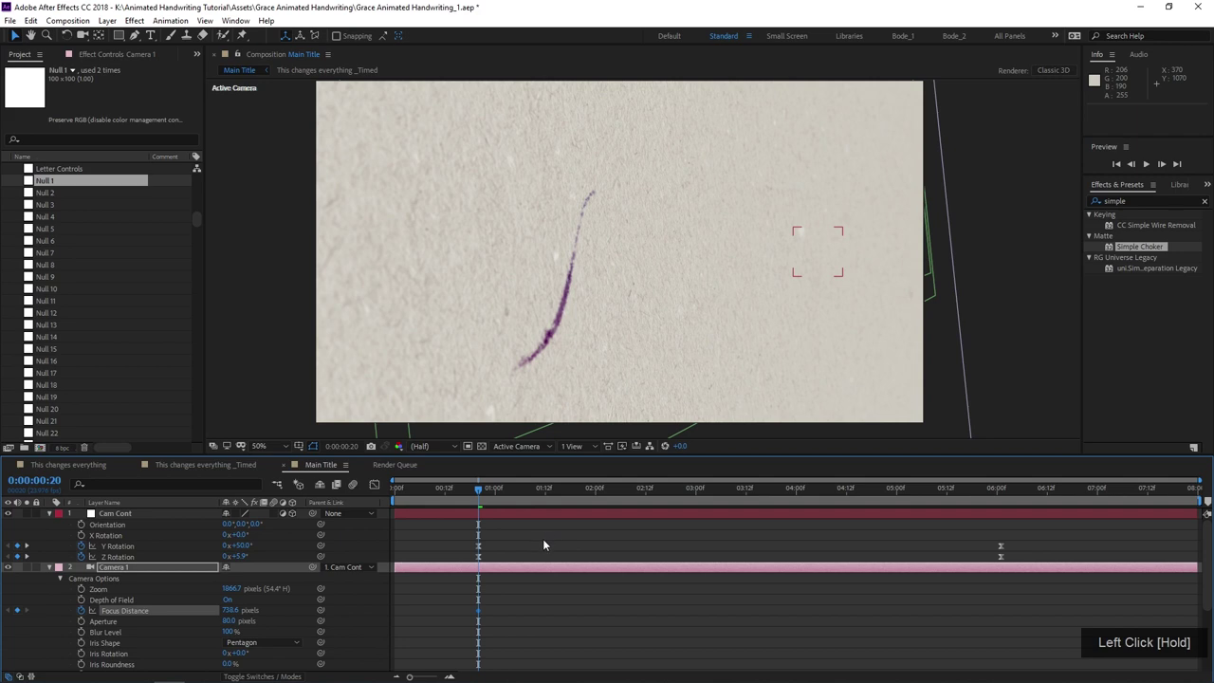
key("F9")
- Set Camera 1's Focus Distance to about 709 pixels at 0:00:06:01 and about 1150 pixels at 0:00:03:01
left_click_drag(550, 497, 999, 519)
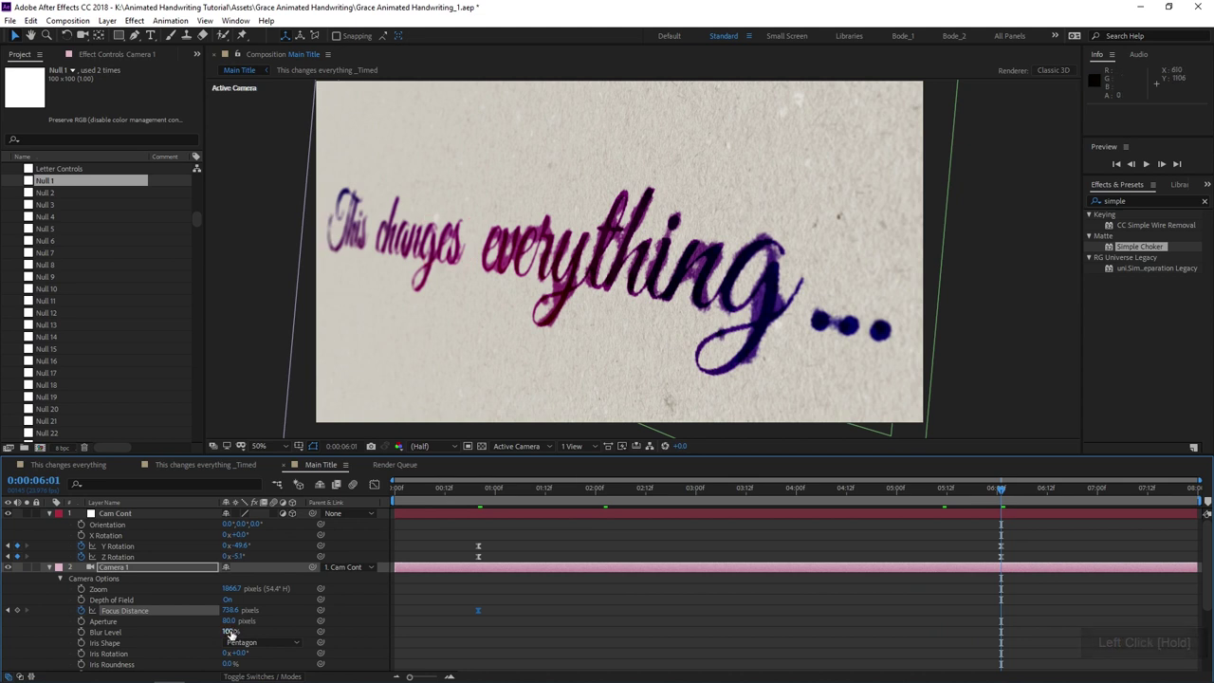
mouse_move(232, 611)
left_mouse_down()
mouse_move(211, 617)
mouse_move(221, 621)
left_mouse_up()
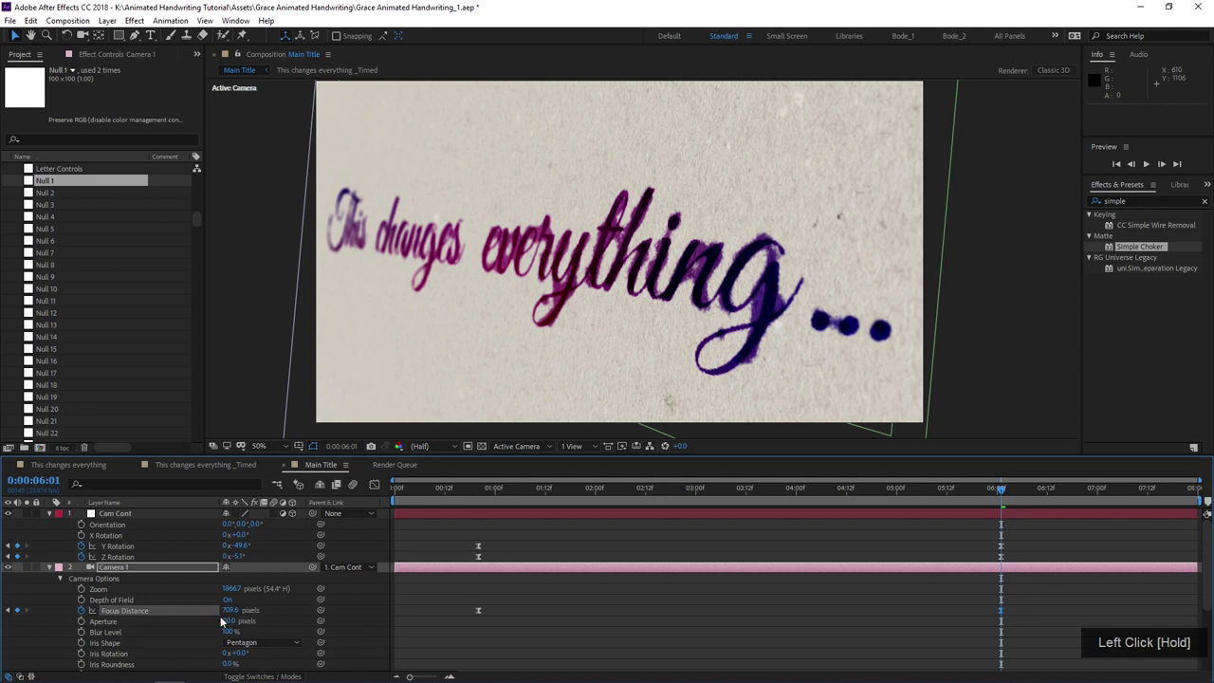
left_click(697, 491)
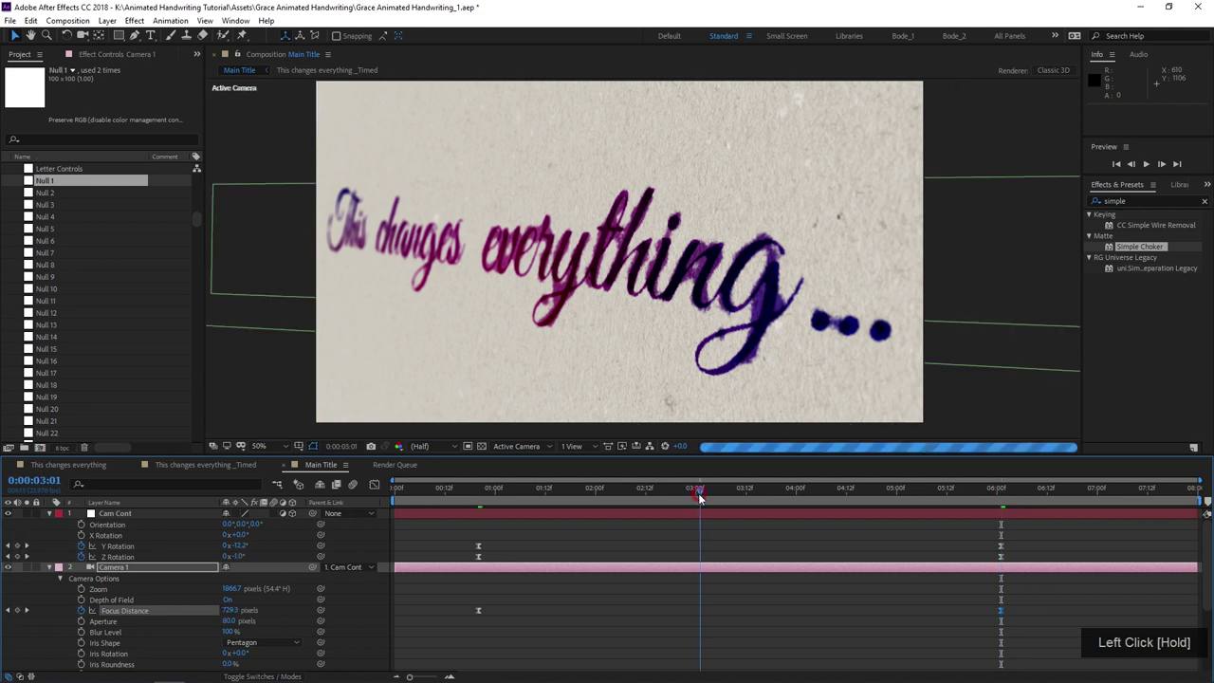
scroll(468, 236, "down", 2)
scroll(539, 264, "up", 2)
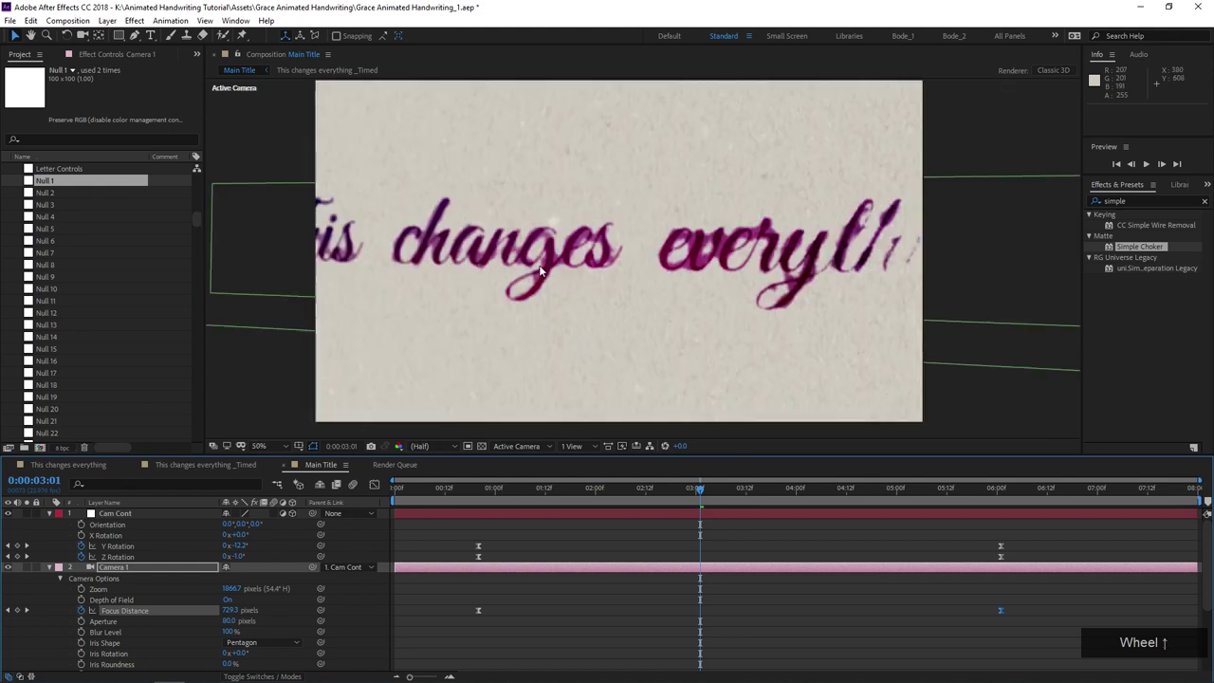
left_click_drag(227, 610, 482, 602)
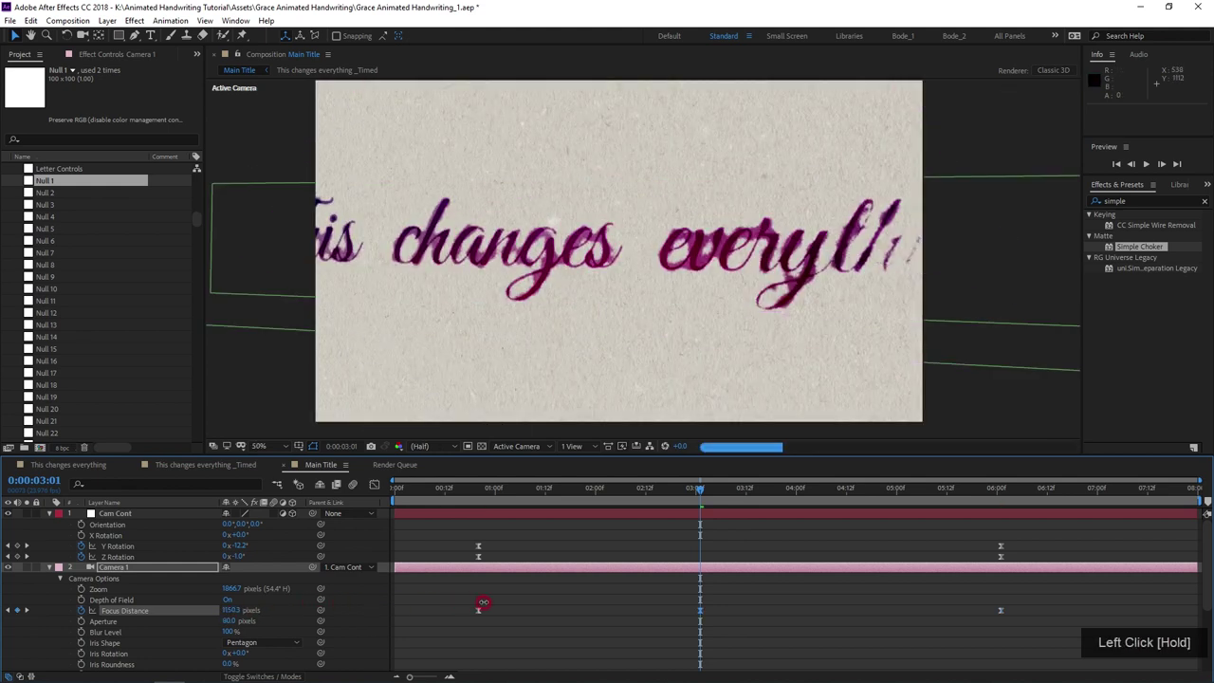
scroll(432, 277, "up", 1)
- Preview the camera move with the animated focus from 0:00:00:20
left_click(477, 488)
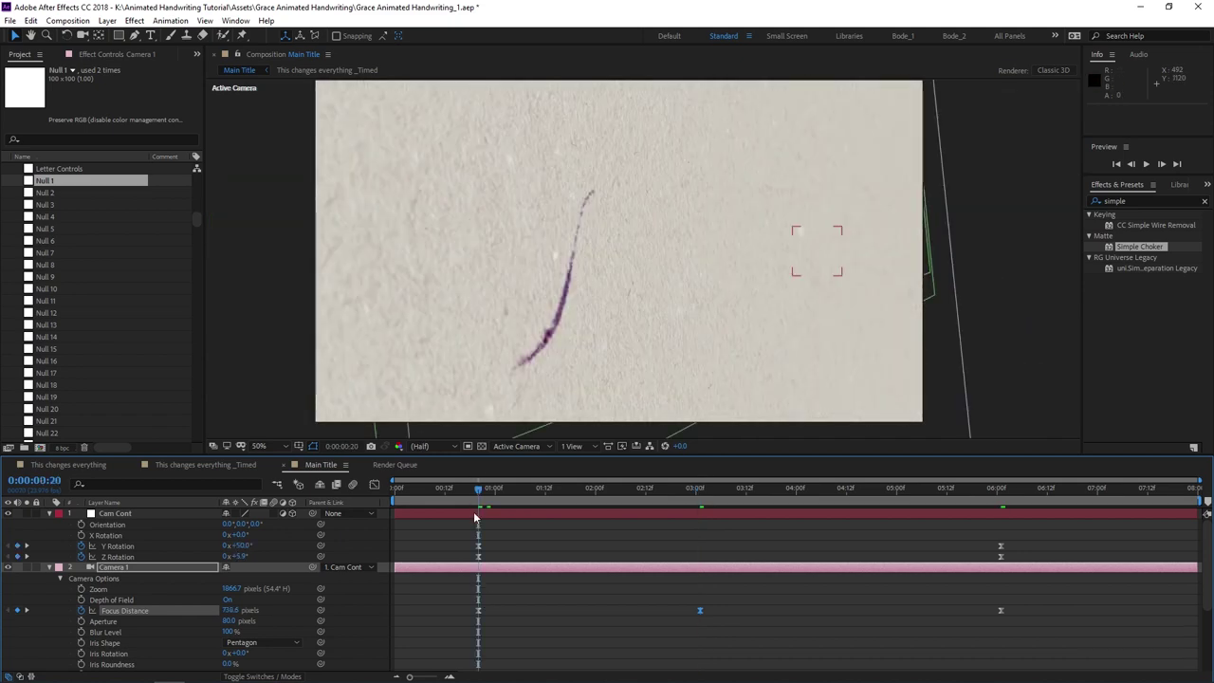
key("space")
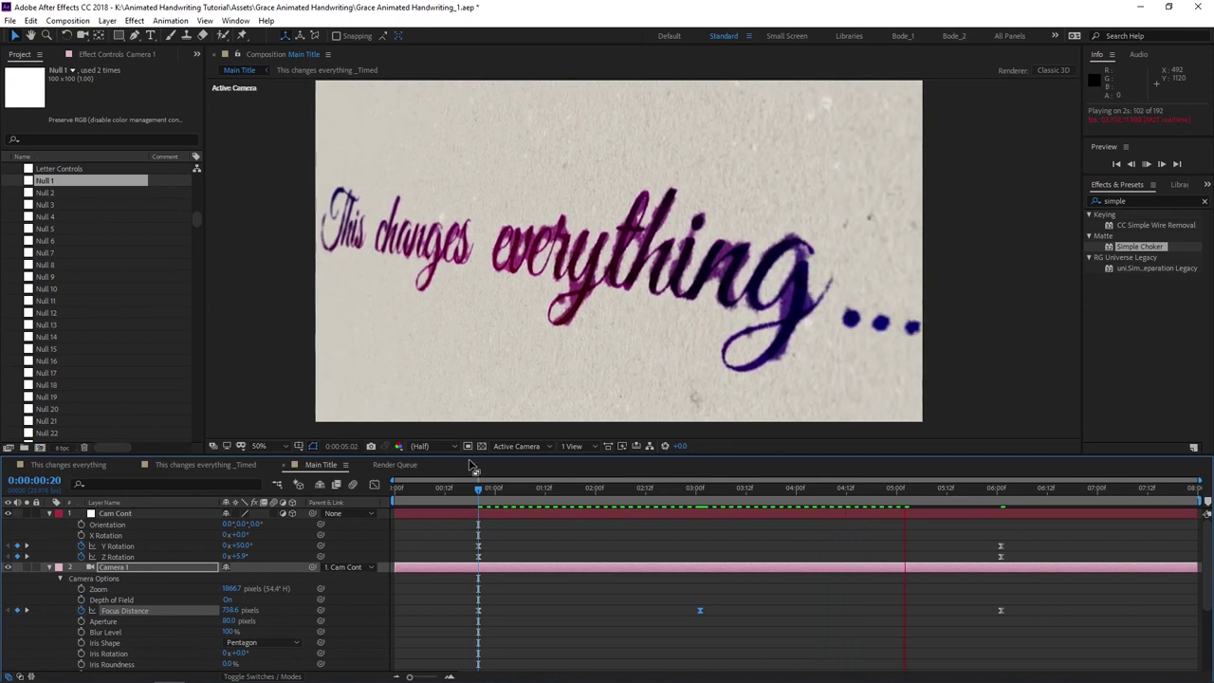
key("space")
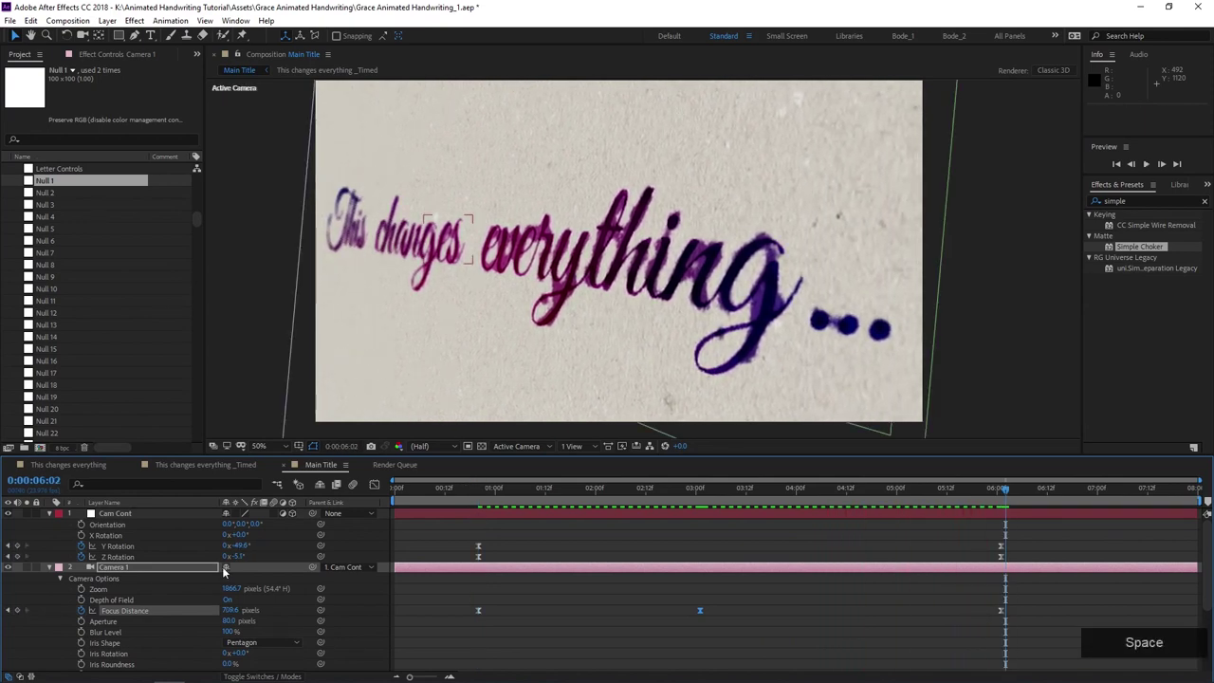
- Delay the lower This changes everything _Timed layer and the Watercolor layer to start at 0:00:00:07, and check the write-on timing
key("u")
left_click(444, 550)
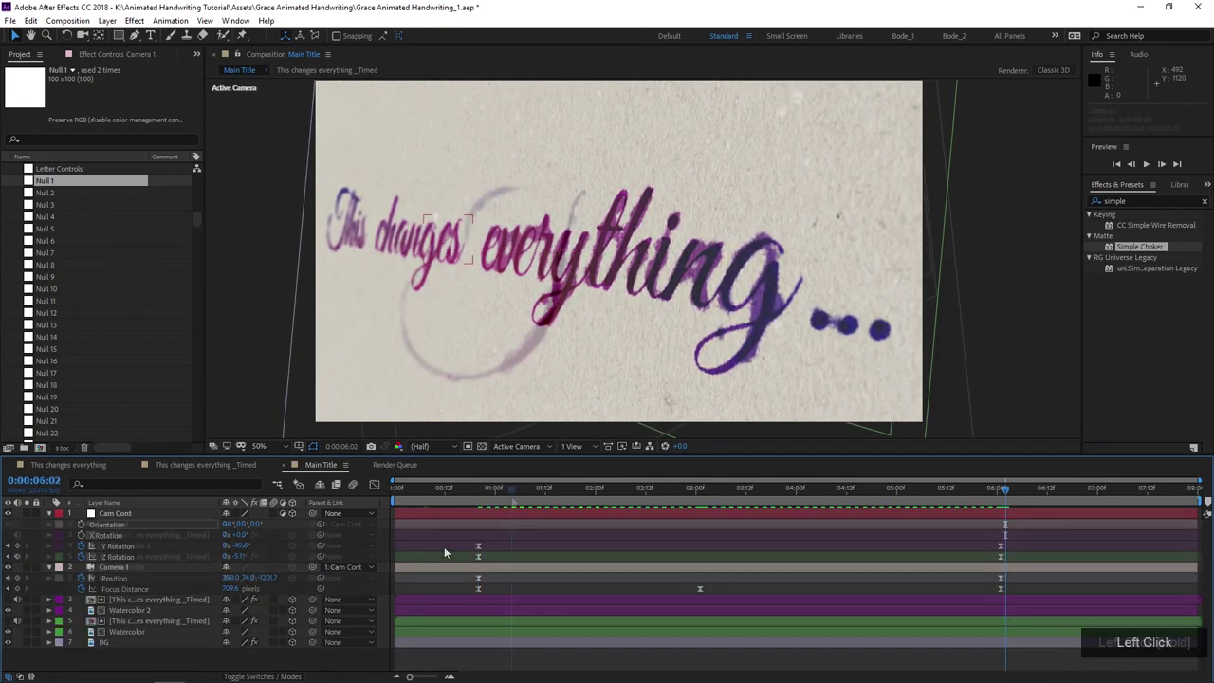
left_click(148, 558)
left_click(129, 567, "shift")
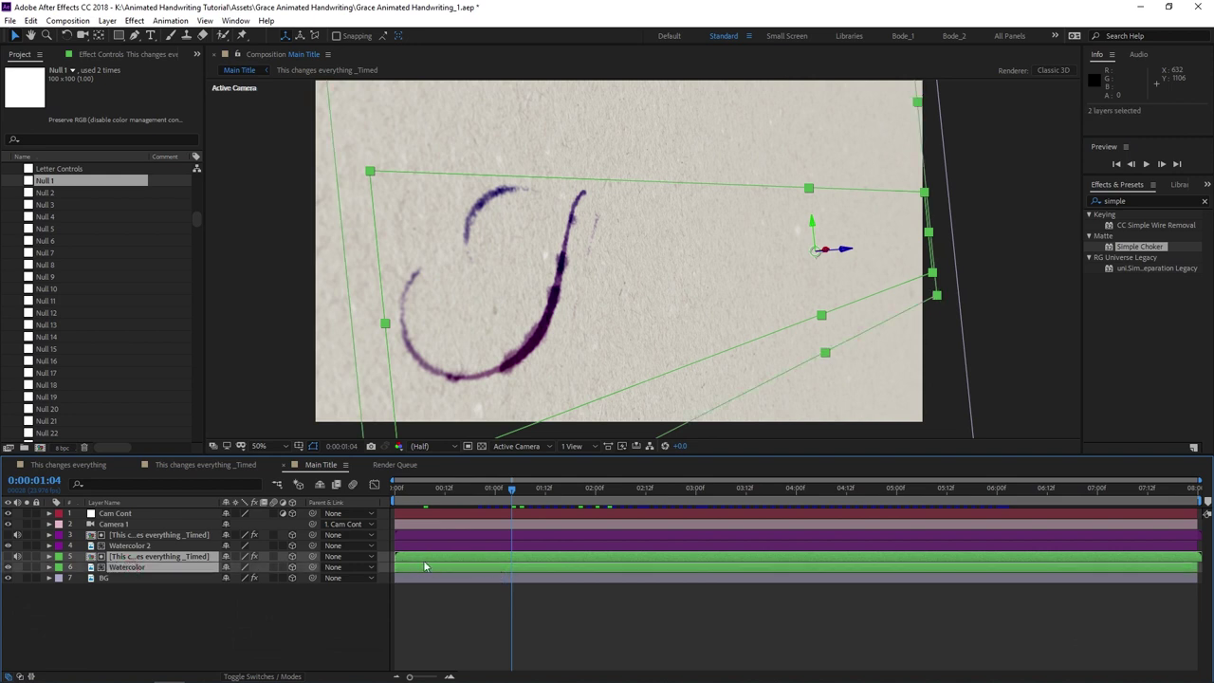
left_click_drag(417, 560, 447, 562)
mouse_move(441, 498)
left_mouse_down()
mouse_move(396, 495)
mouse_move(453, 507)
left_mouse_up()
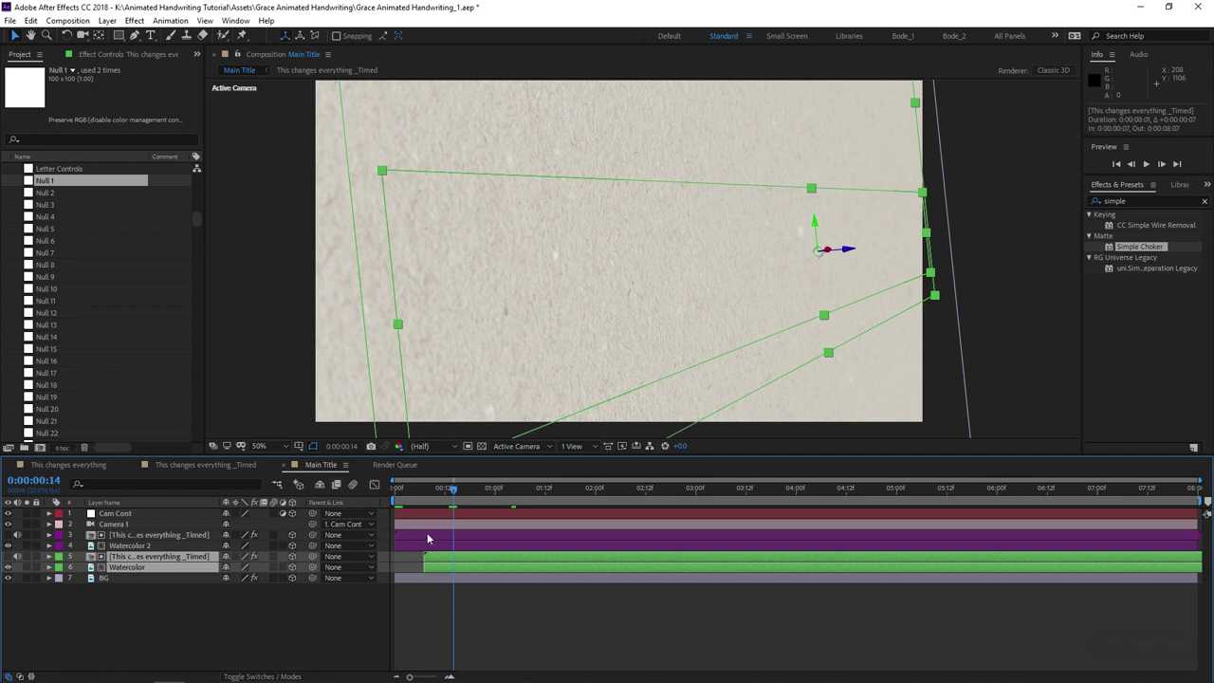
left_click_drag(509, 500, 545, 502)
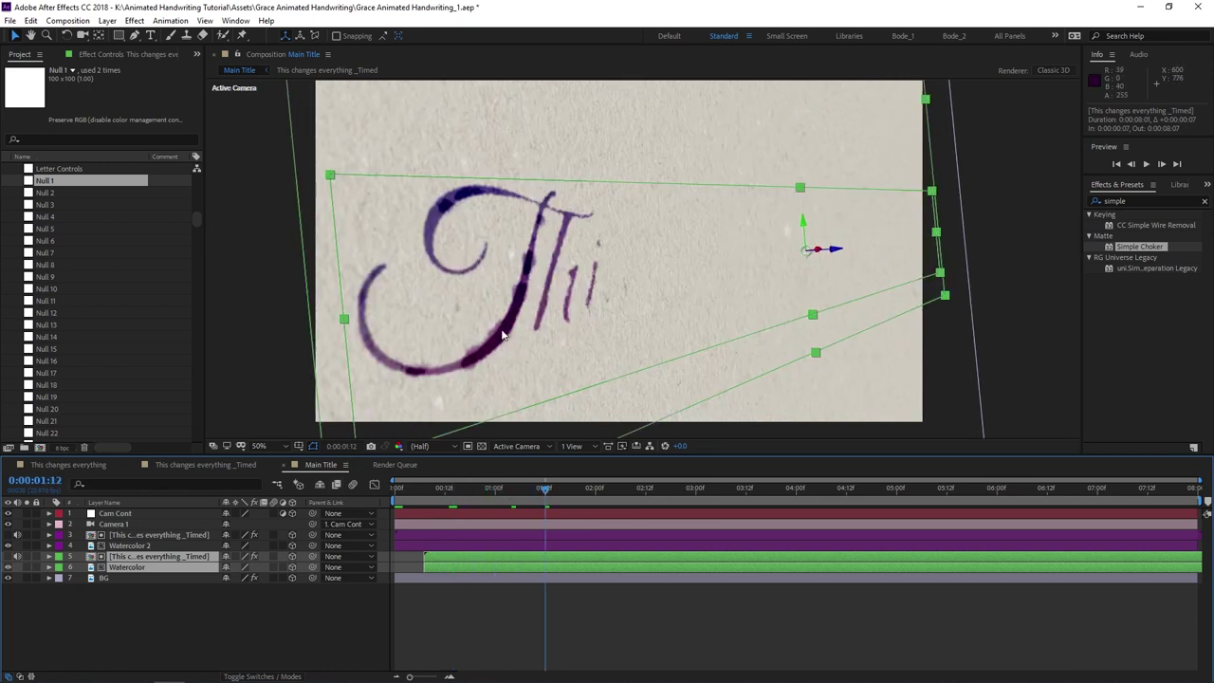
- Shift the lower timed title layer and Watercolor layer slightly later again and preview from 0:00:00:19
left_click_drag(455, 495, 474, 497)
left_click(454, 561)
left_click_drag(453, 562, 463, 565)
key("space")
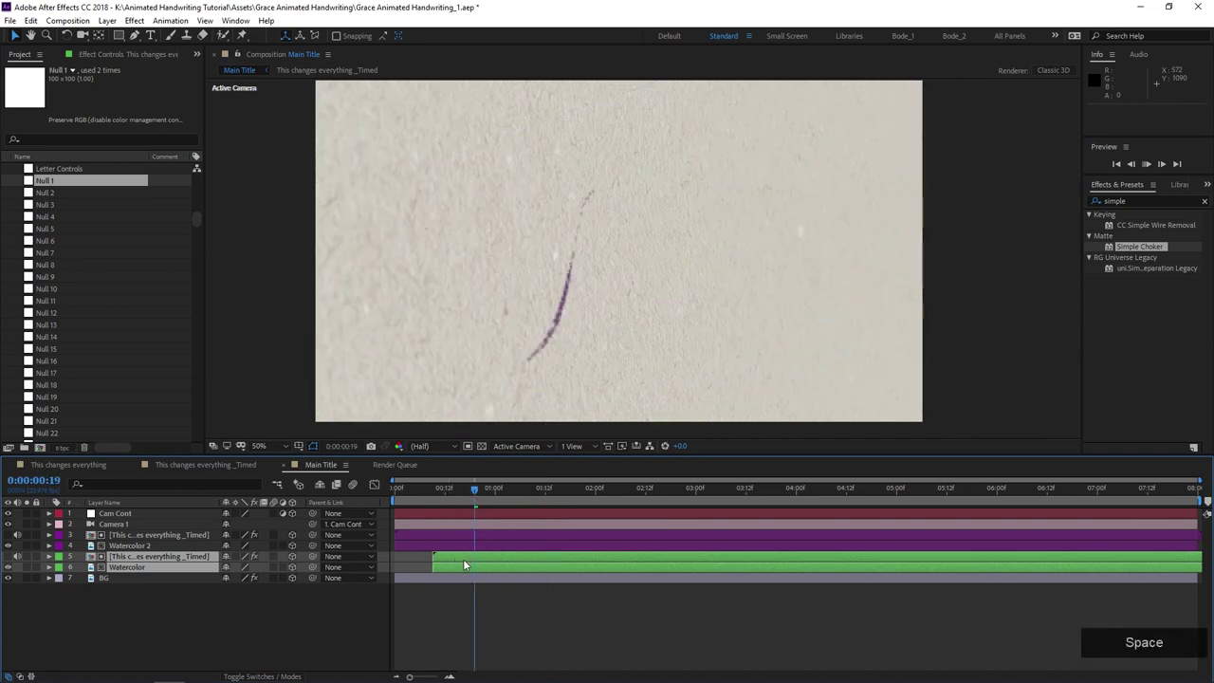
- Turn off Camera 1's Depth of Field and preview the camera move from 0:00:00:22
left_click(161, 524)
key("a")
key("a")
left_click(215, 557)
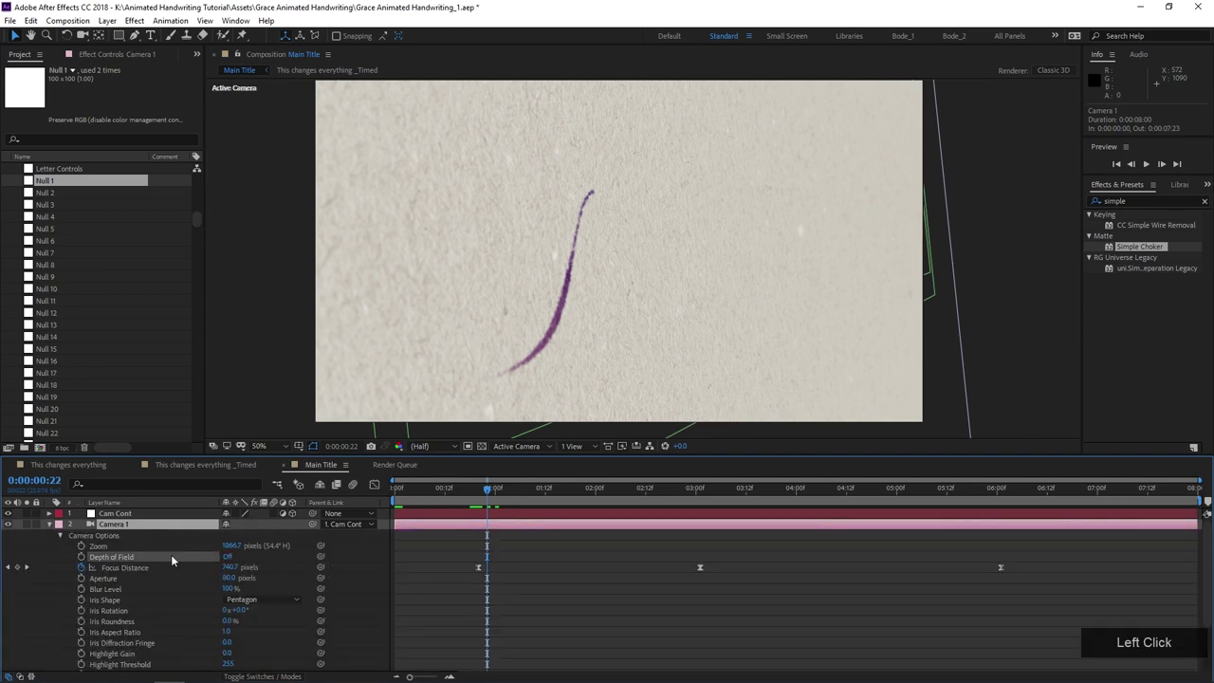
key("space")
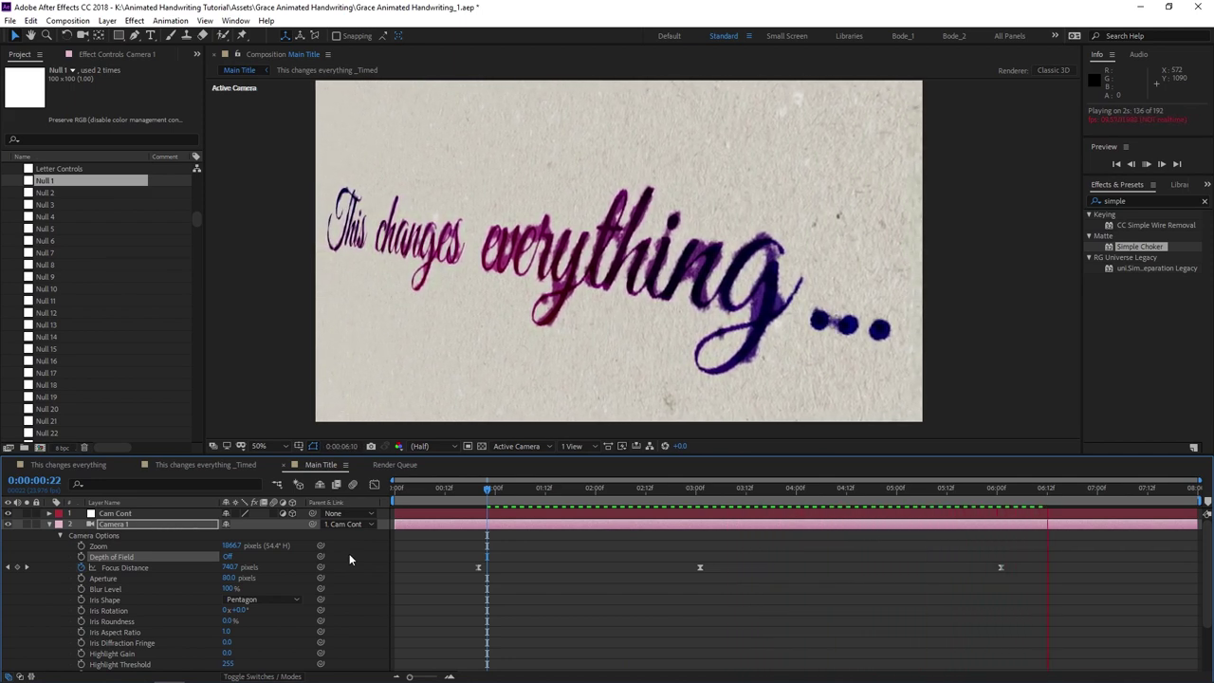
key("space")
- Delay the lower This changes everything _Timed layer and the Watercolor layer to start at about 0:00:00:16, and preview the write-on
left_click_drag(38, 480, 48, 521)
left_click(49, 523)
left_click(449, 559)
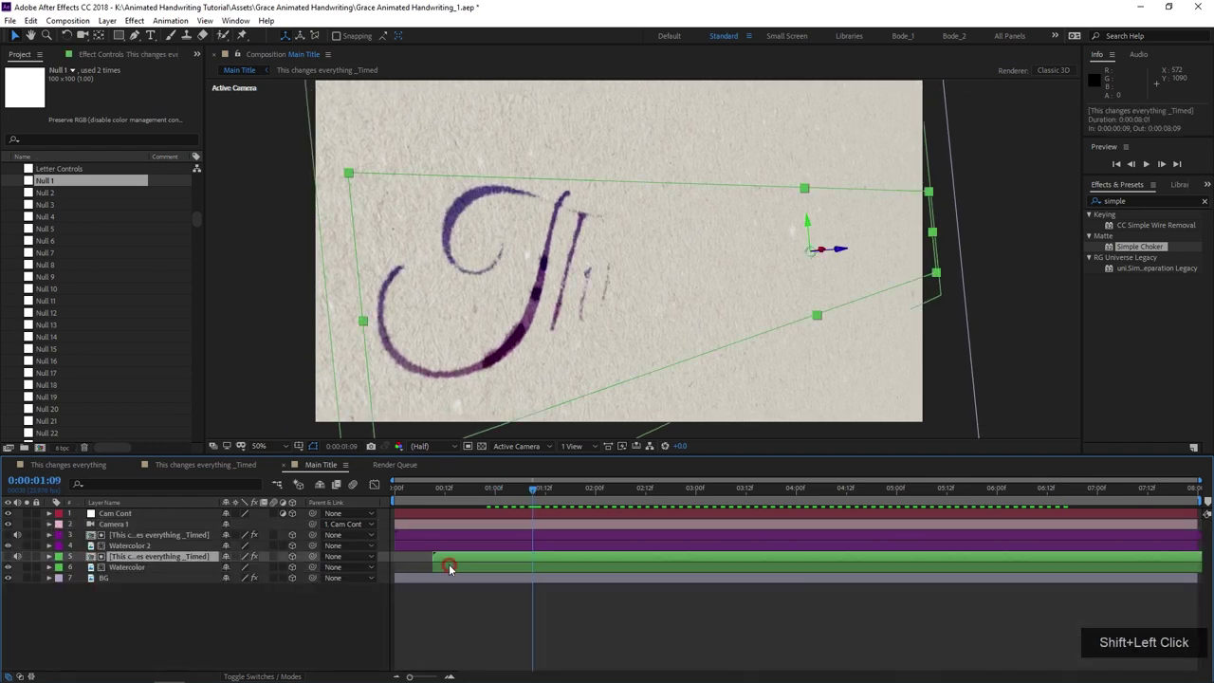
left_click(459, 567, "shift")
left_click_drag(459, 567, 474, 567)
key("space")
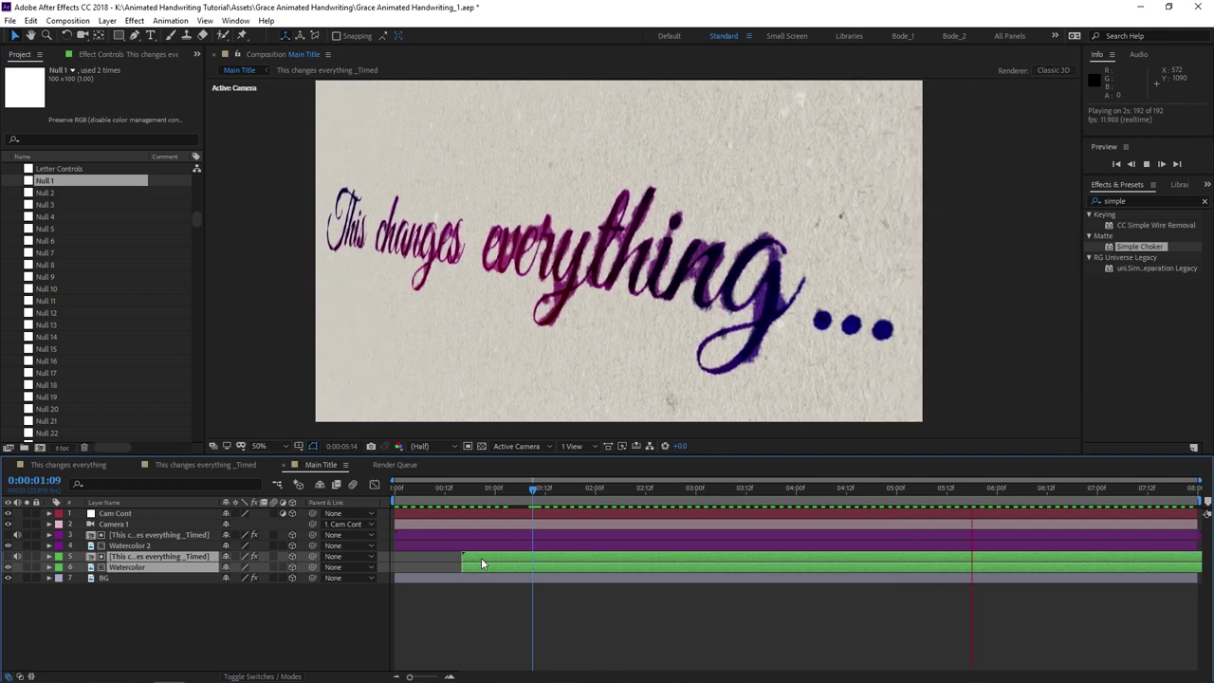
key("space")
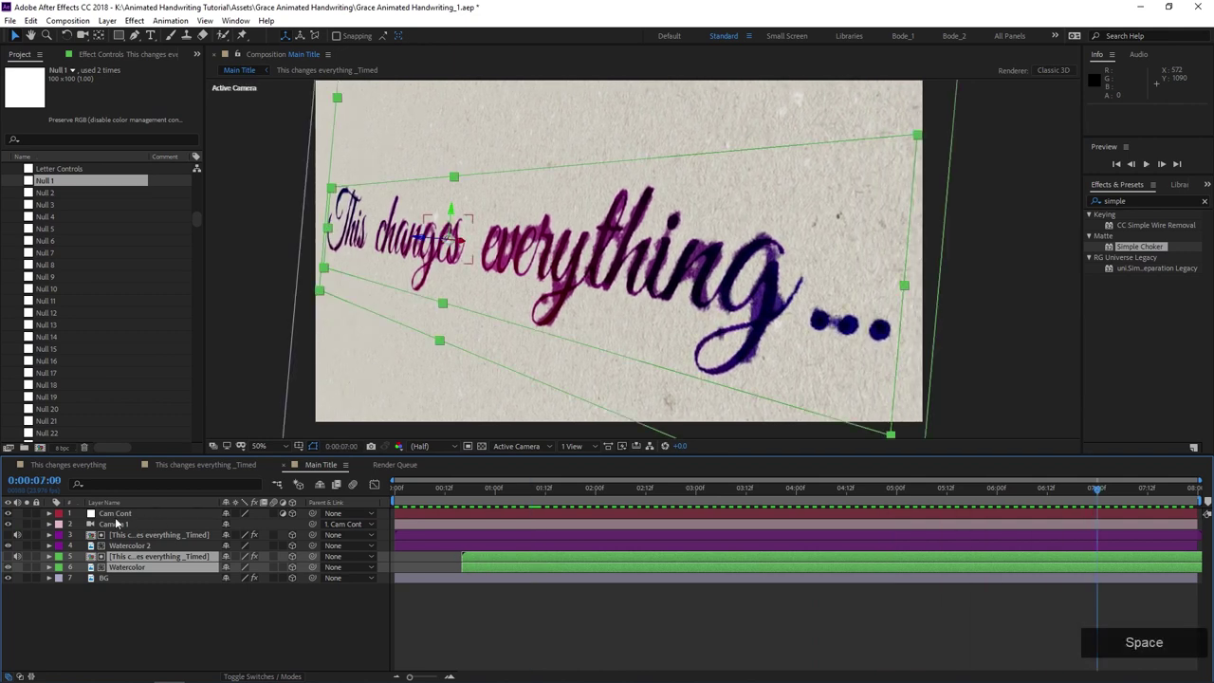
- Enable motion blur for both timed title layers, both watercolor layers and BG, and turn Camera 1's Depth of Field on
left_click(124, 527)
left_click_drag(273, 535, 273, 577)
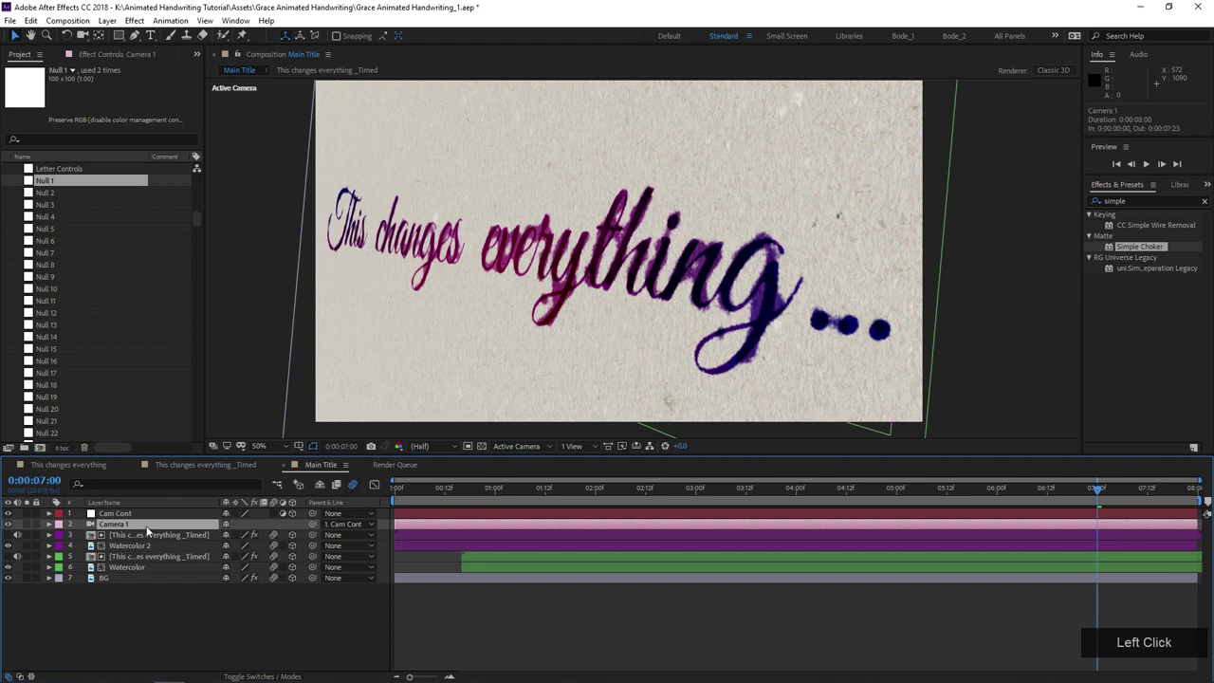
key("a")
key("a")
left_click(229, 555)
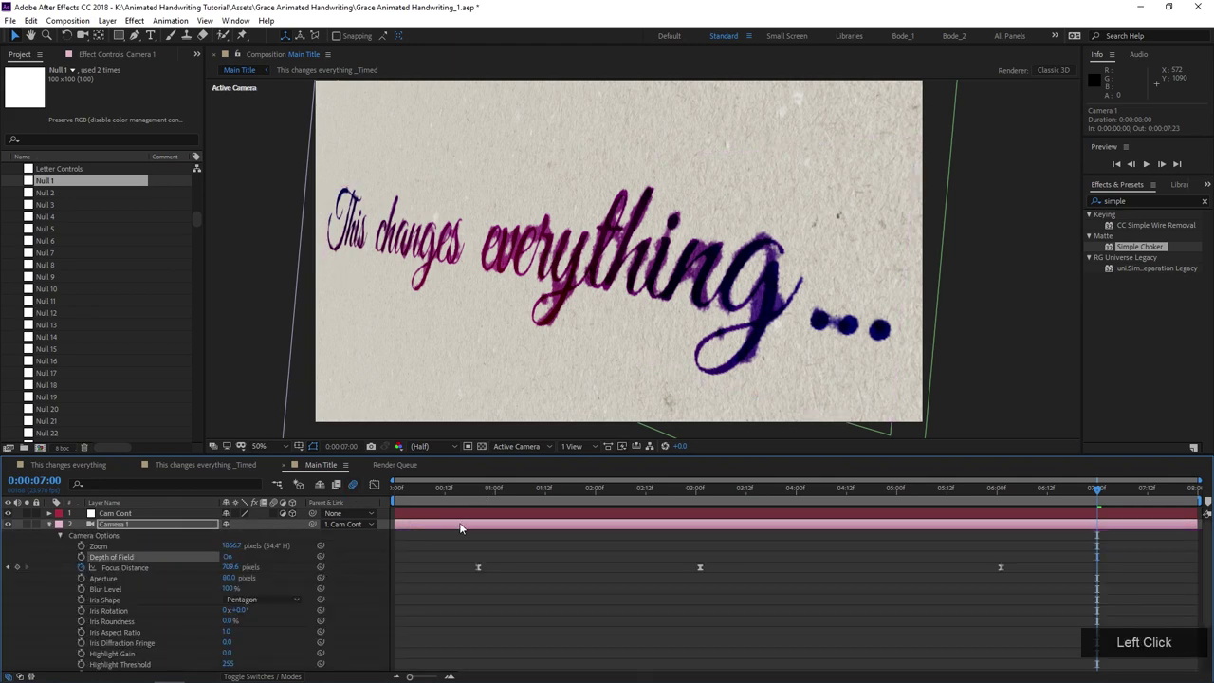
- Reveal the animated properties and inspect the blurred frames at 0:00:01:08, 0:00:03:10, 0:00:05:12 and 0:00:06:01
left_click_drag(512, 501, 528, 501)
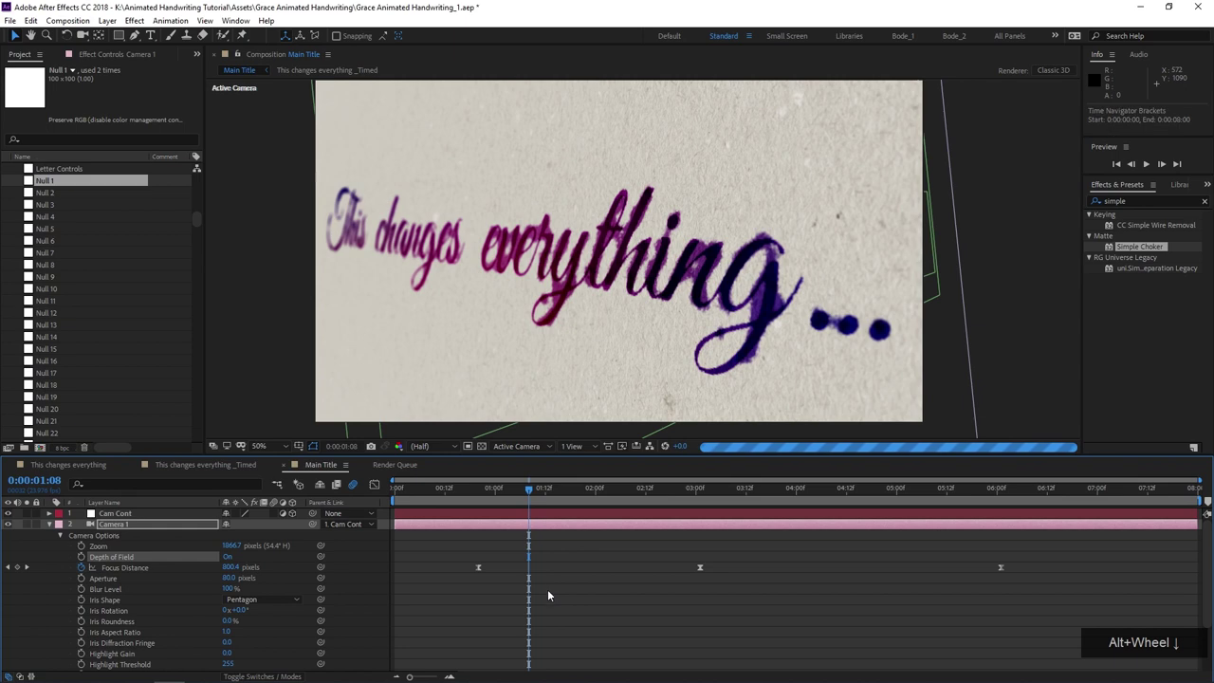
left_click(547, 588)
key("u")
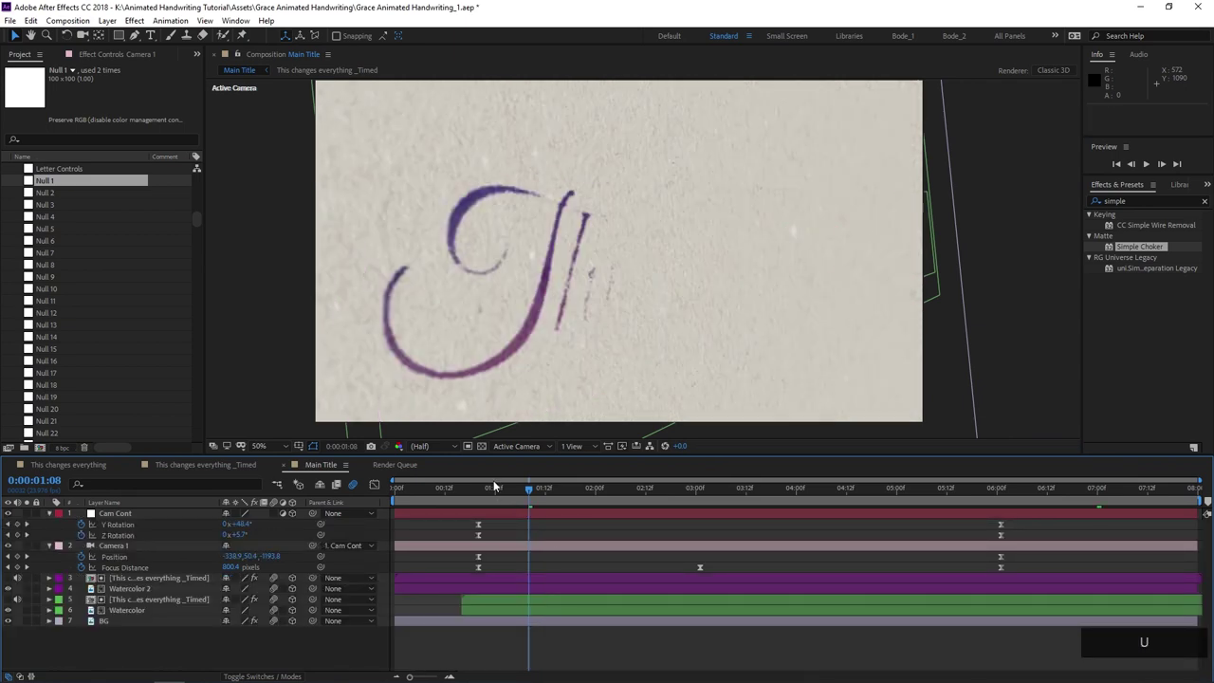
left_click(590, 501)
double_click(654, 500)
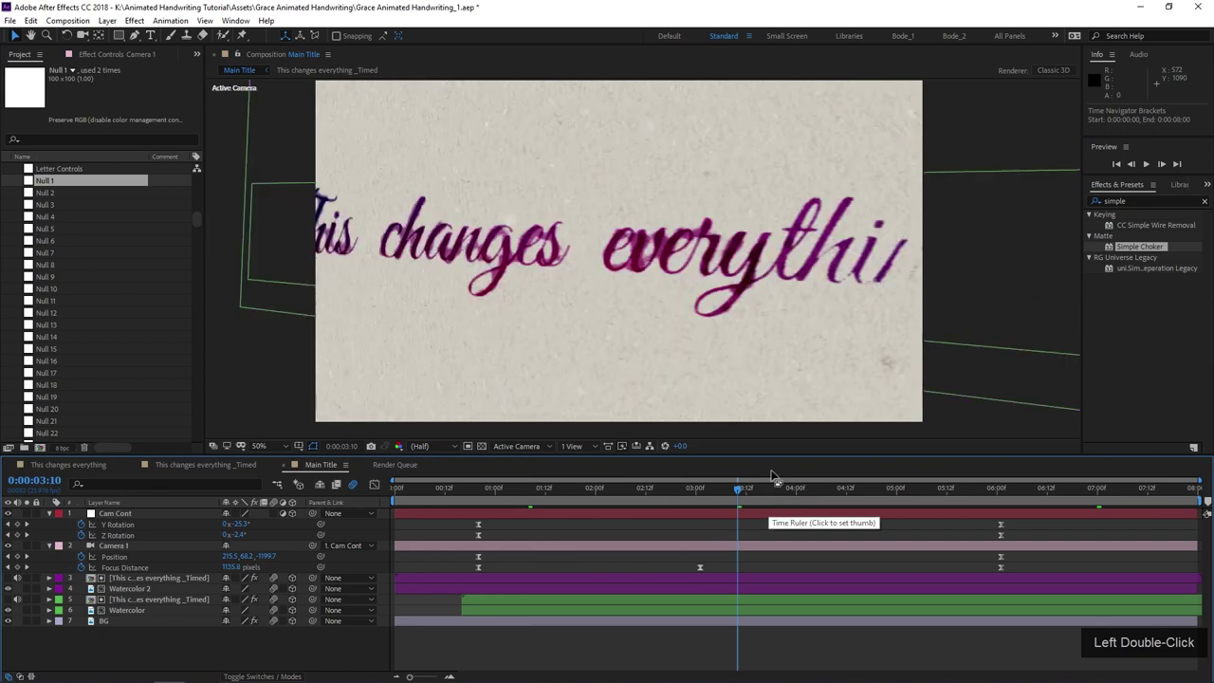
left_click_drag(838, 493, 946, 495)
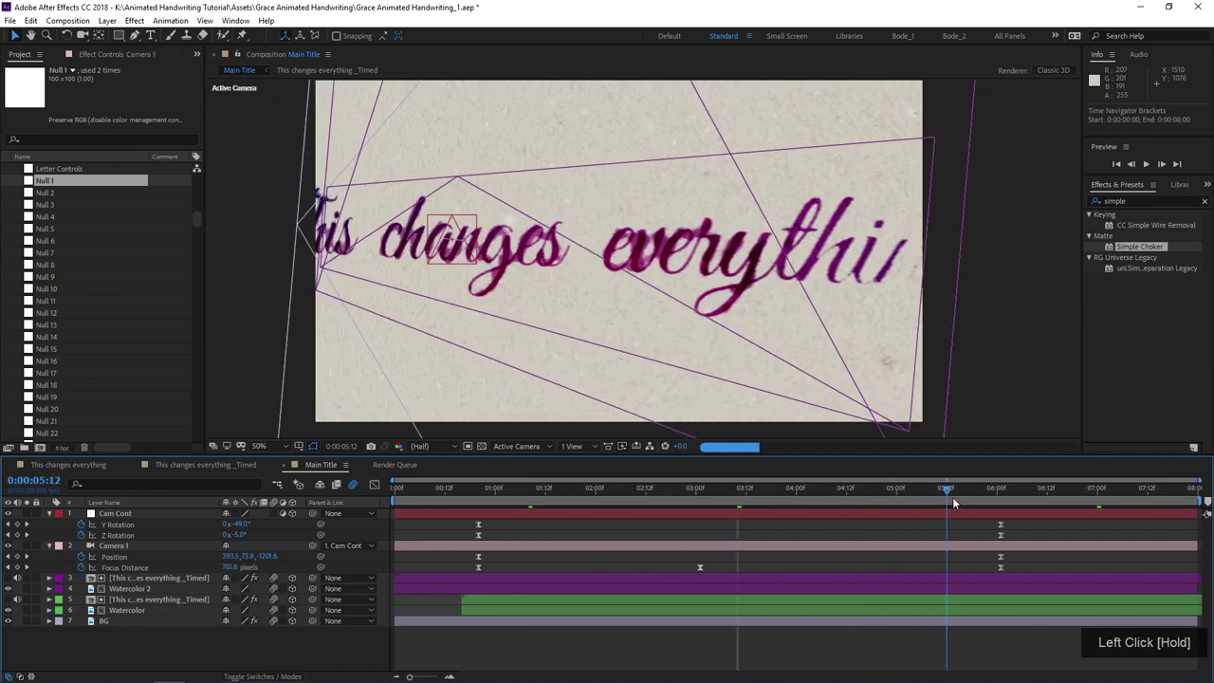
left_click(1000, 499)
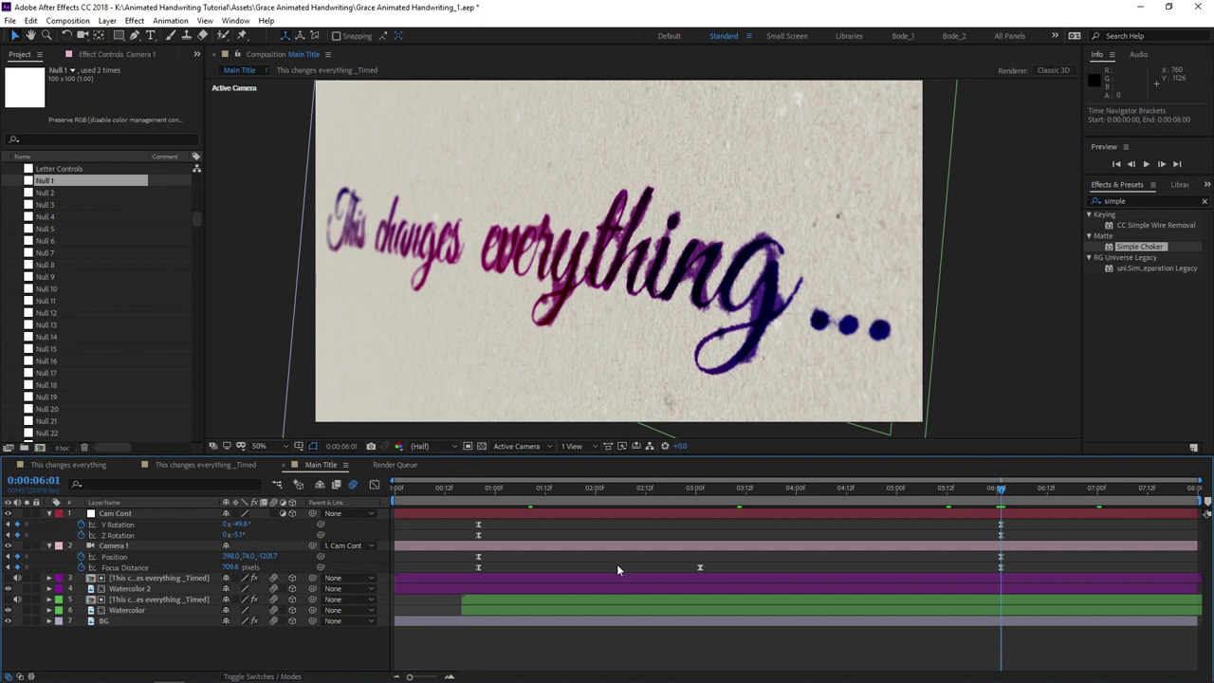
- Add the Main Title composition to the render queue and return to its timeline
key("ctrl+m")
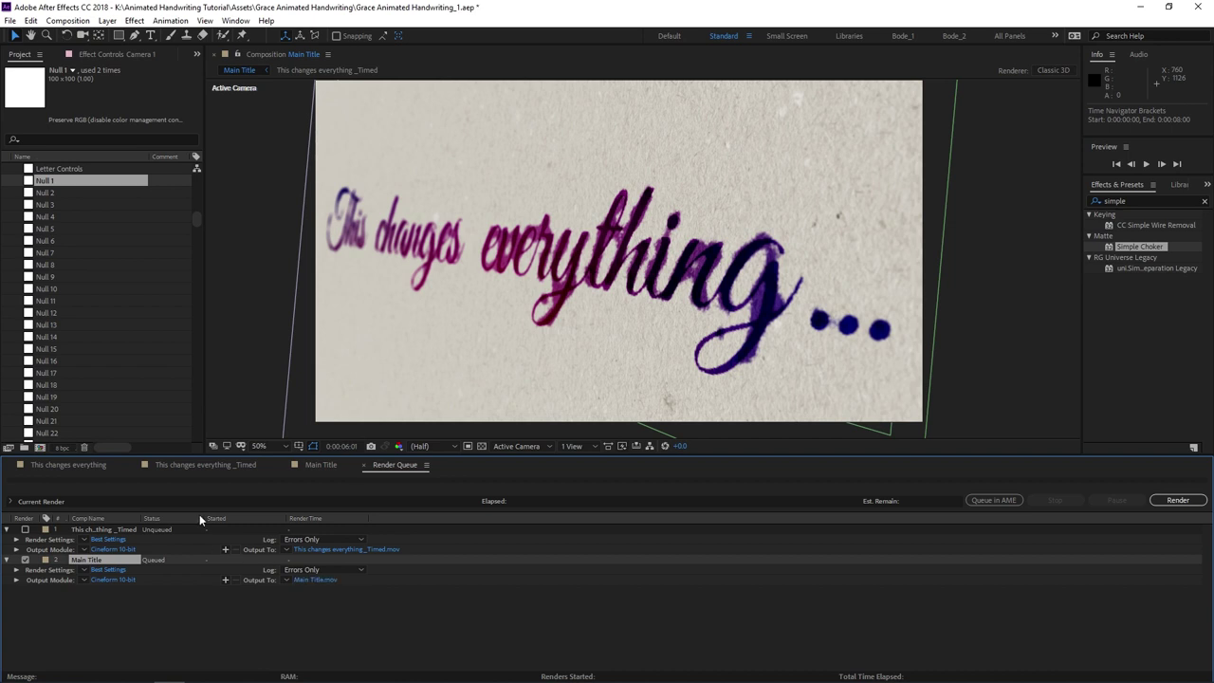
left_click(322, 465)
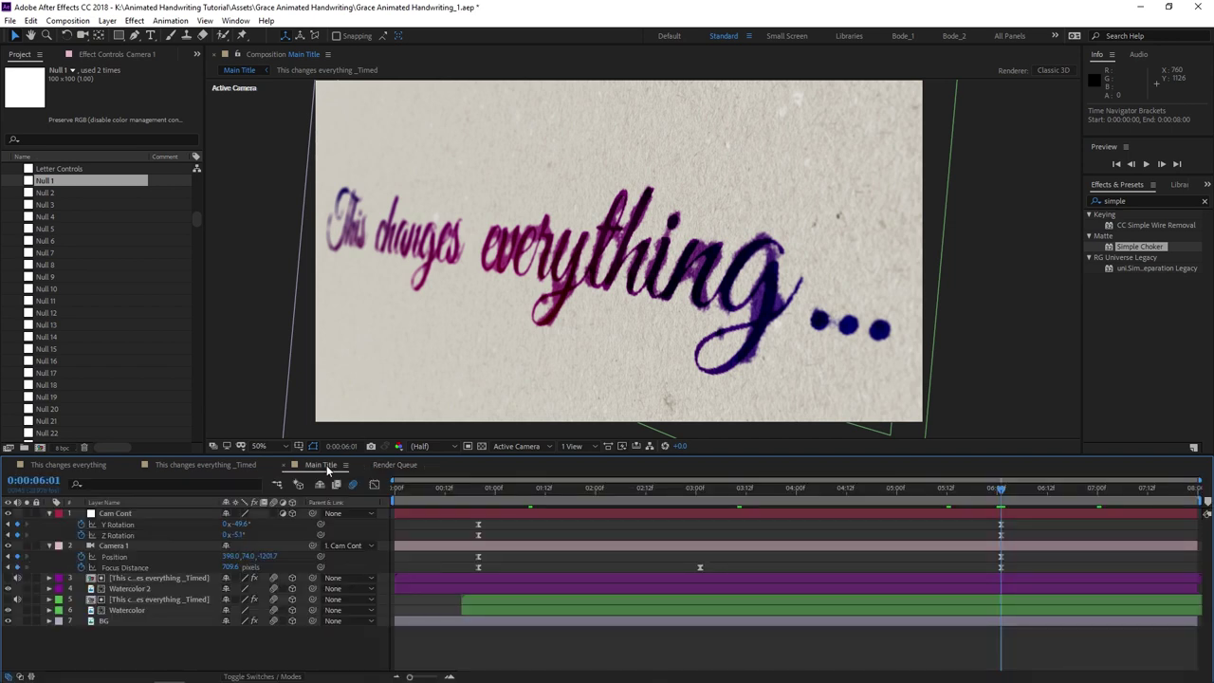